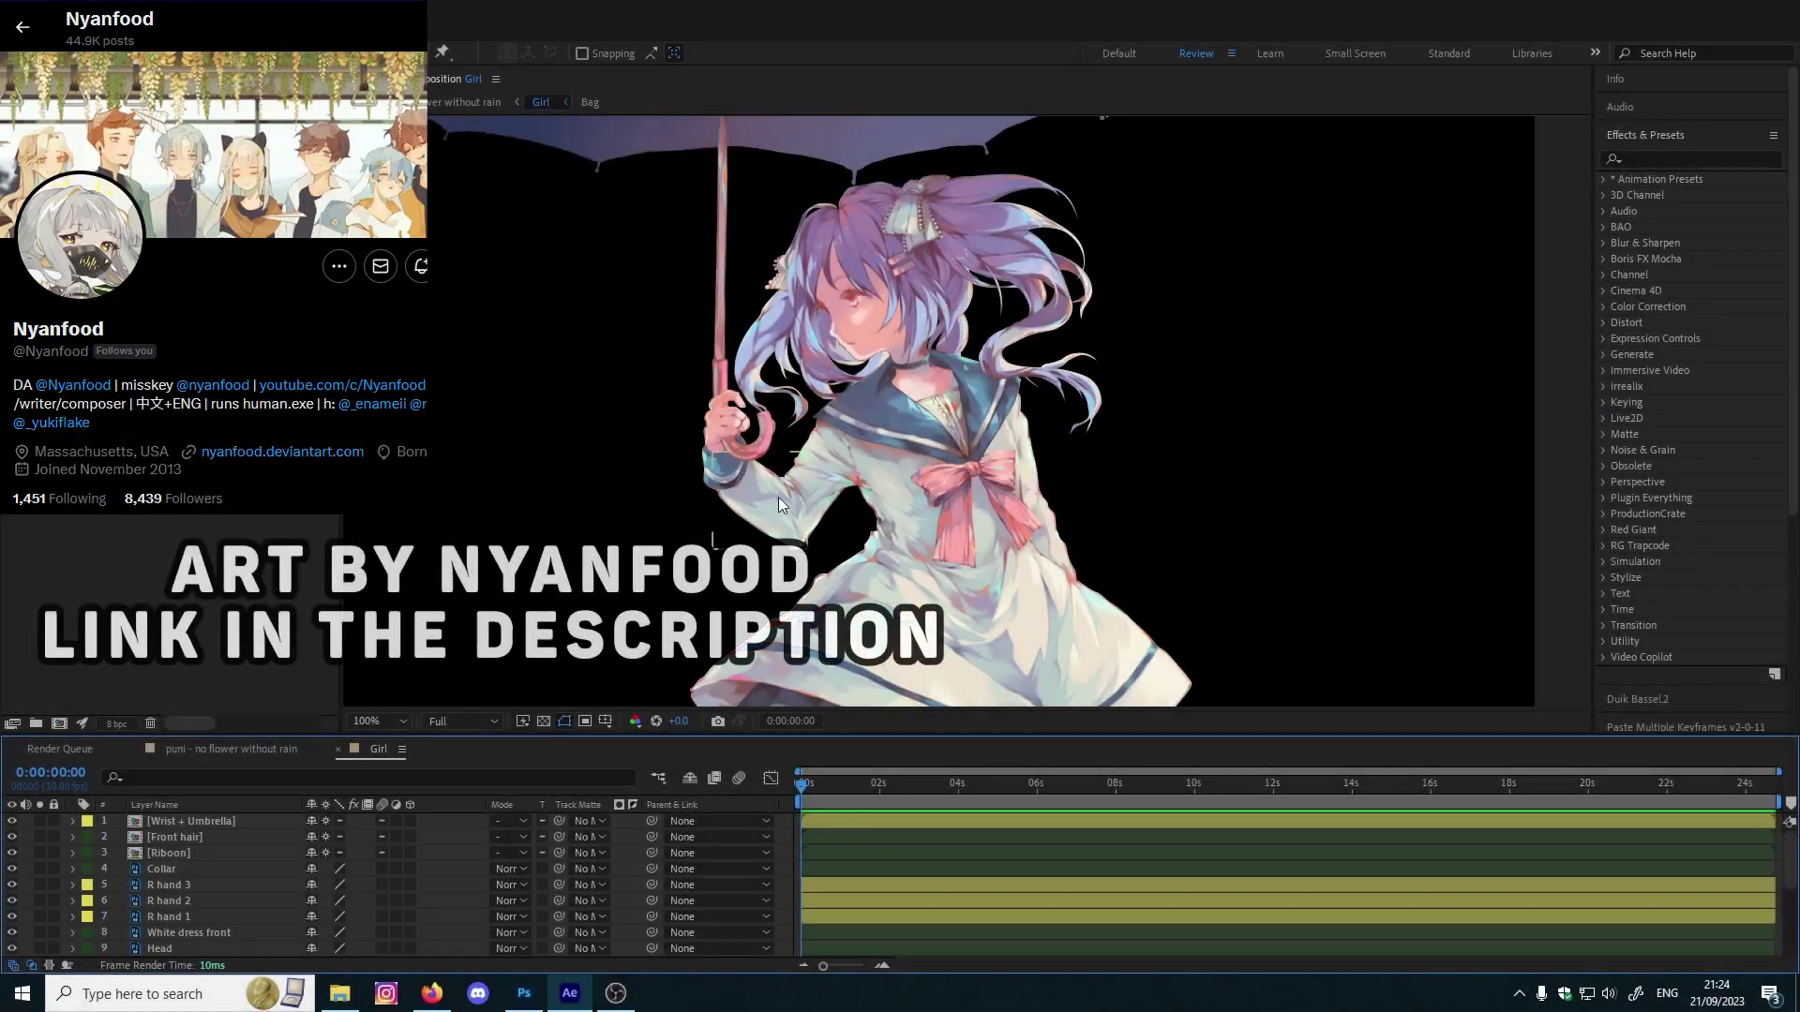
# Add a Duik Bassel.2 arm structure to the Girl composition
pyautogui.click(1684, 136)
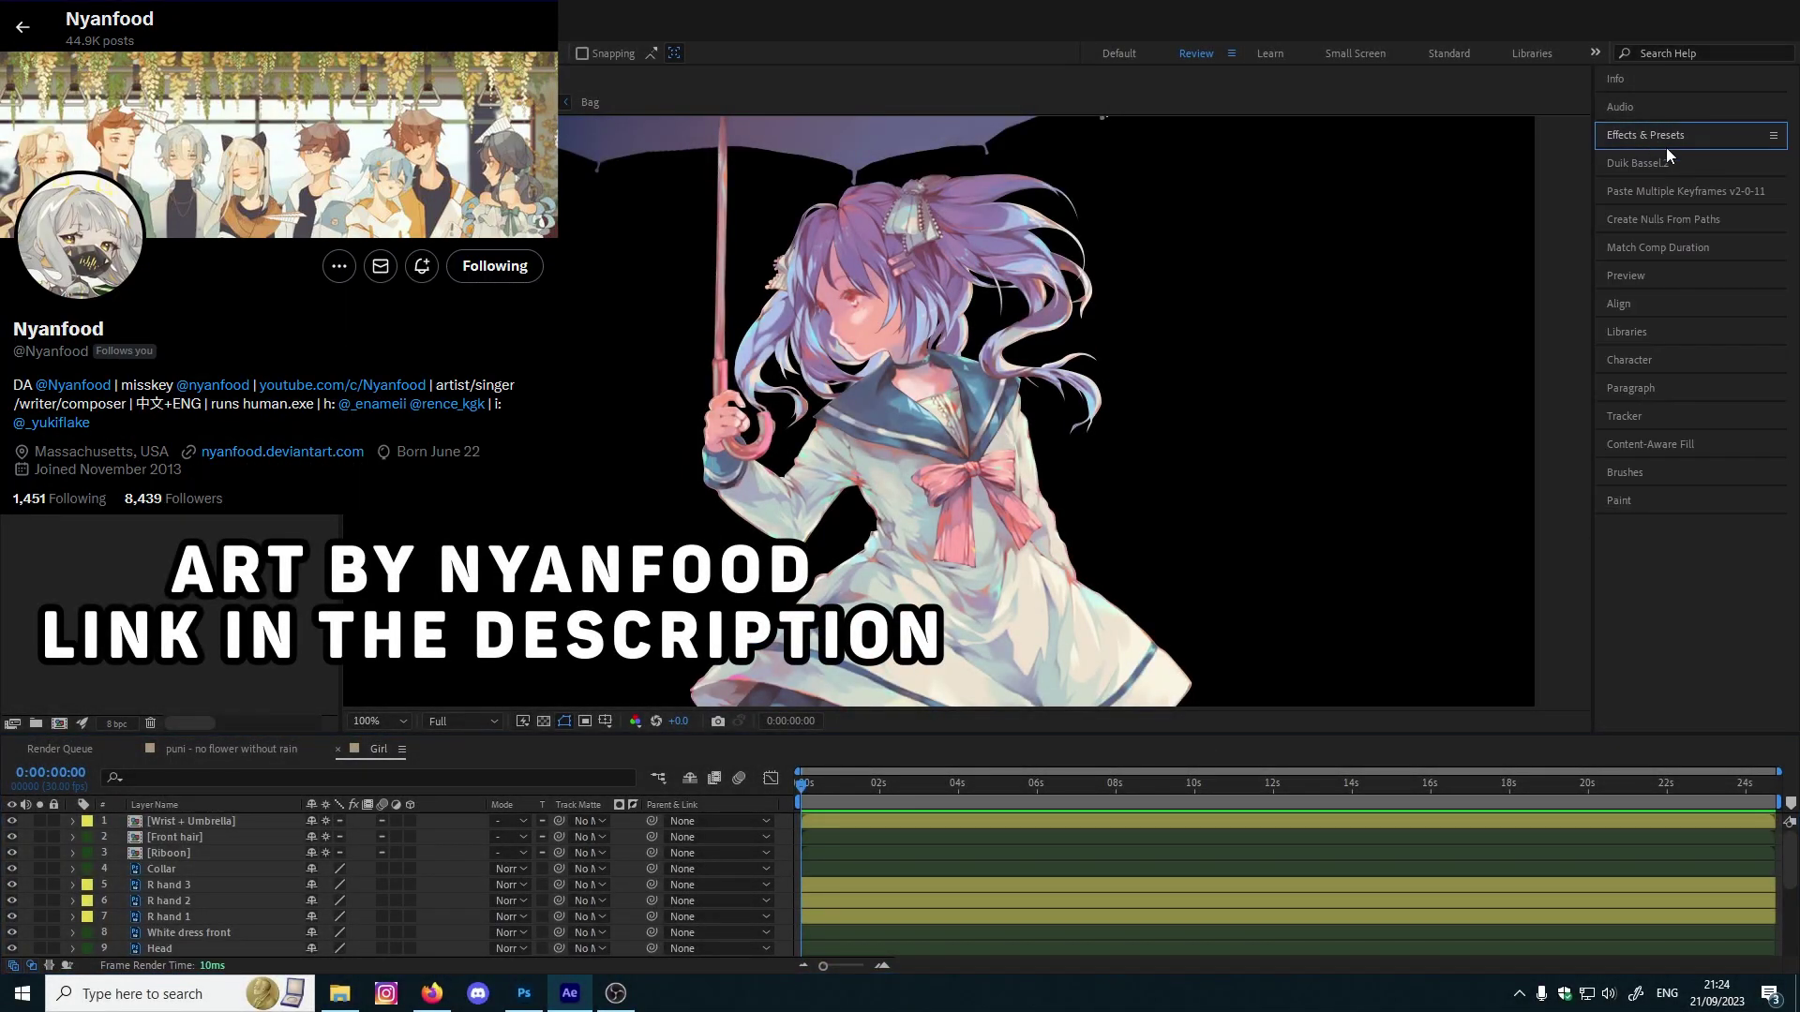
pyautogui.click(806, 836)
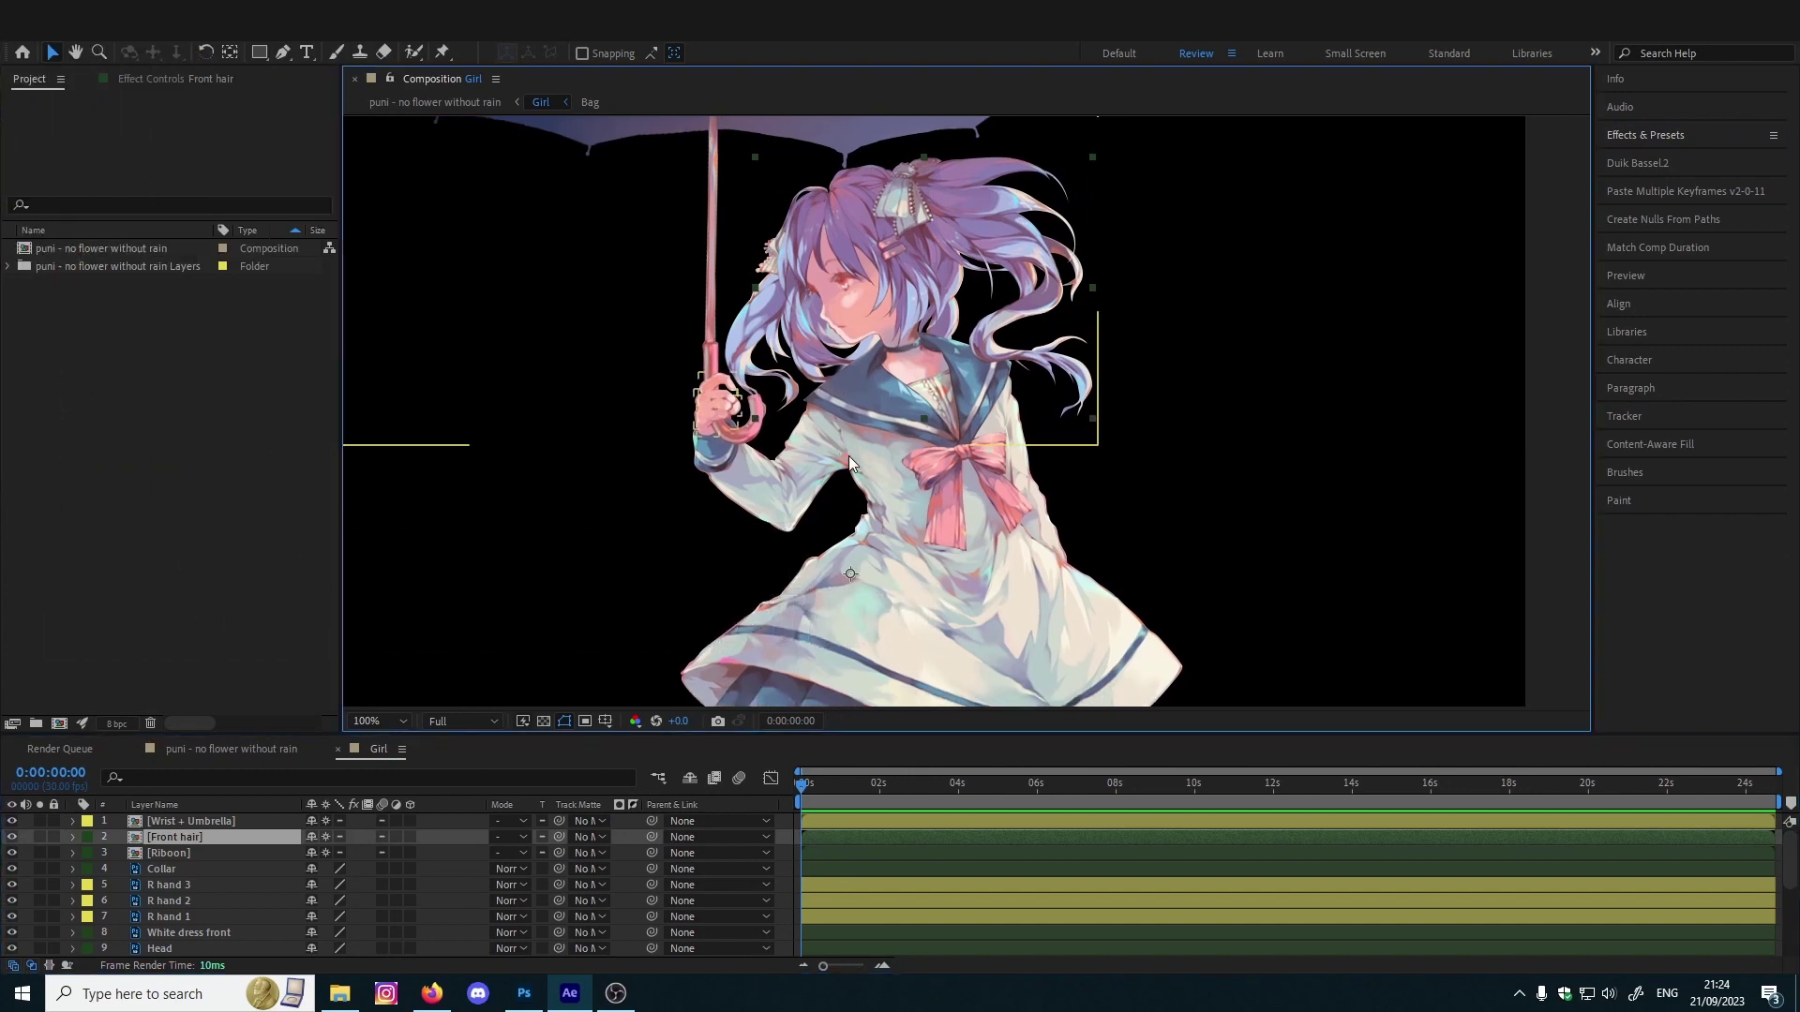
pyautogui.moveTo(904, 520); pyautogui.dragTo(907, 573)
pyautogui.click(207, 827)
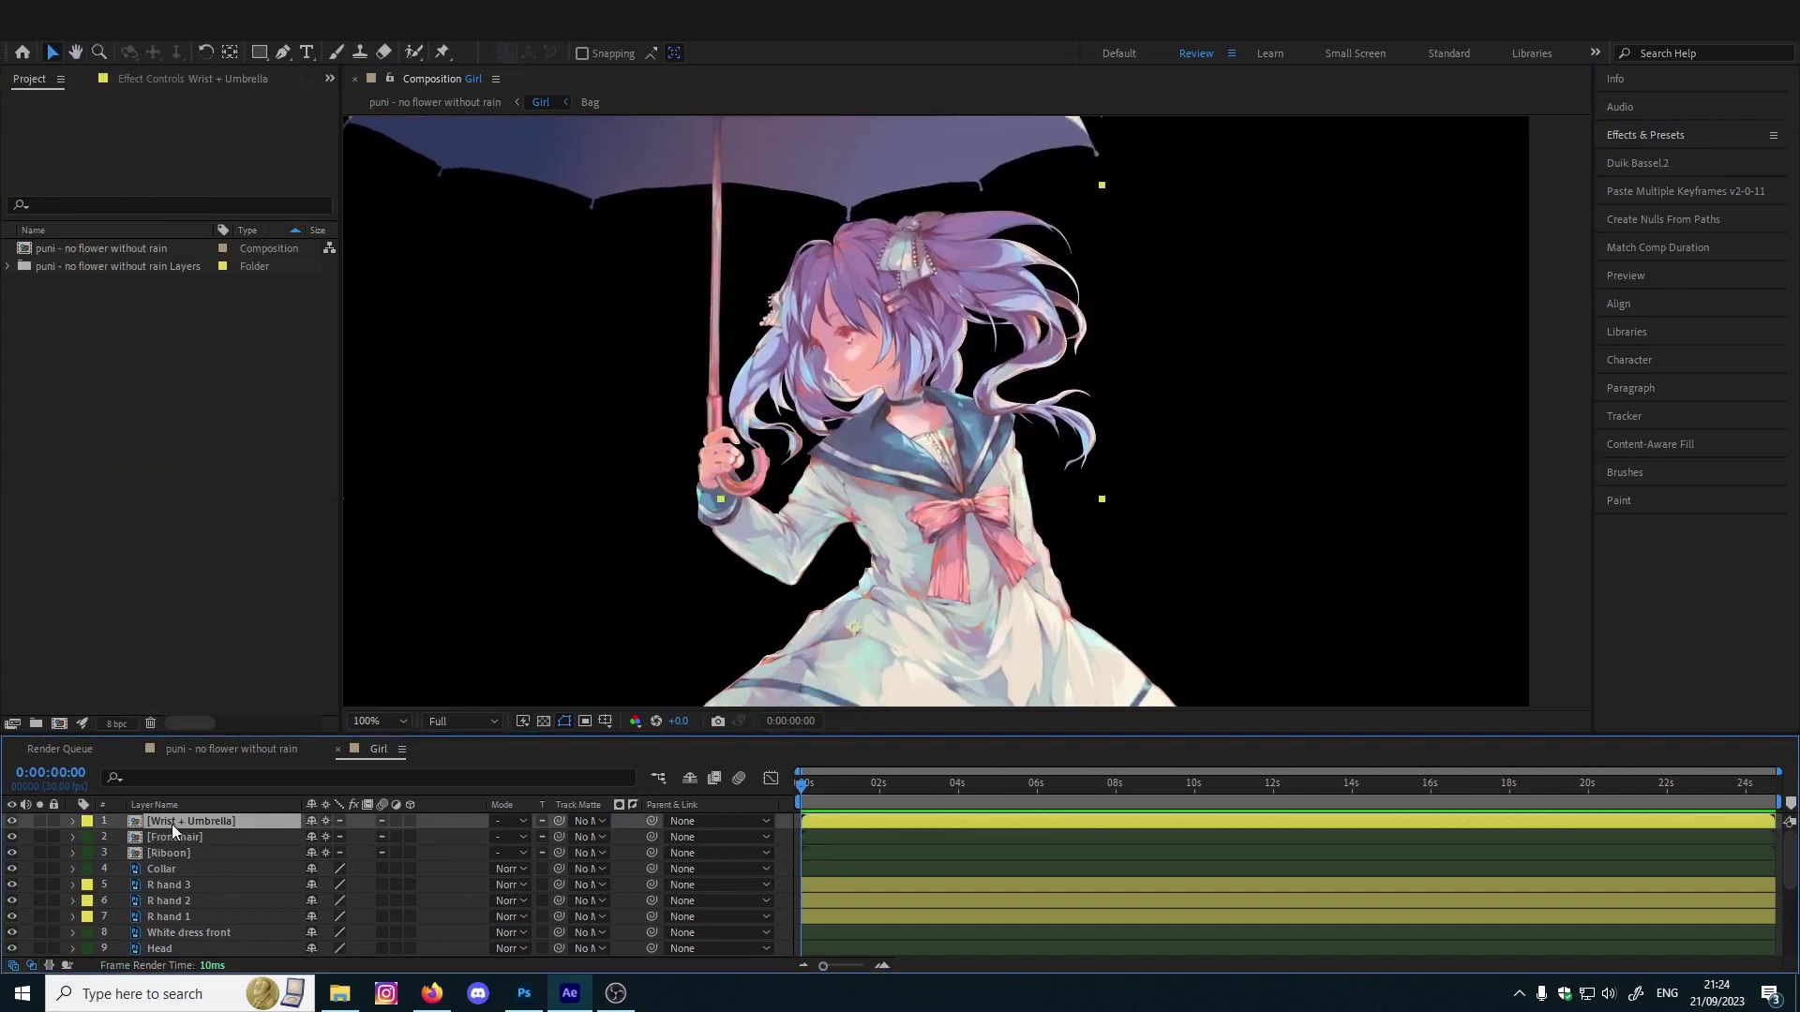
pyautogui.moveTo(857, 522); pyautogui.dragTo(851, 518)
pyautogui.click(1648, 164)
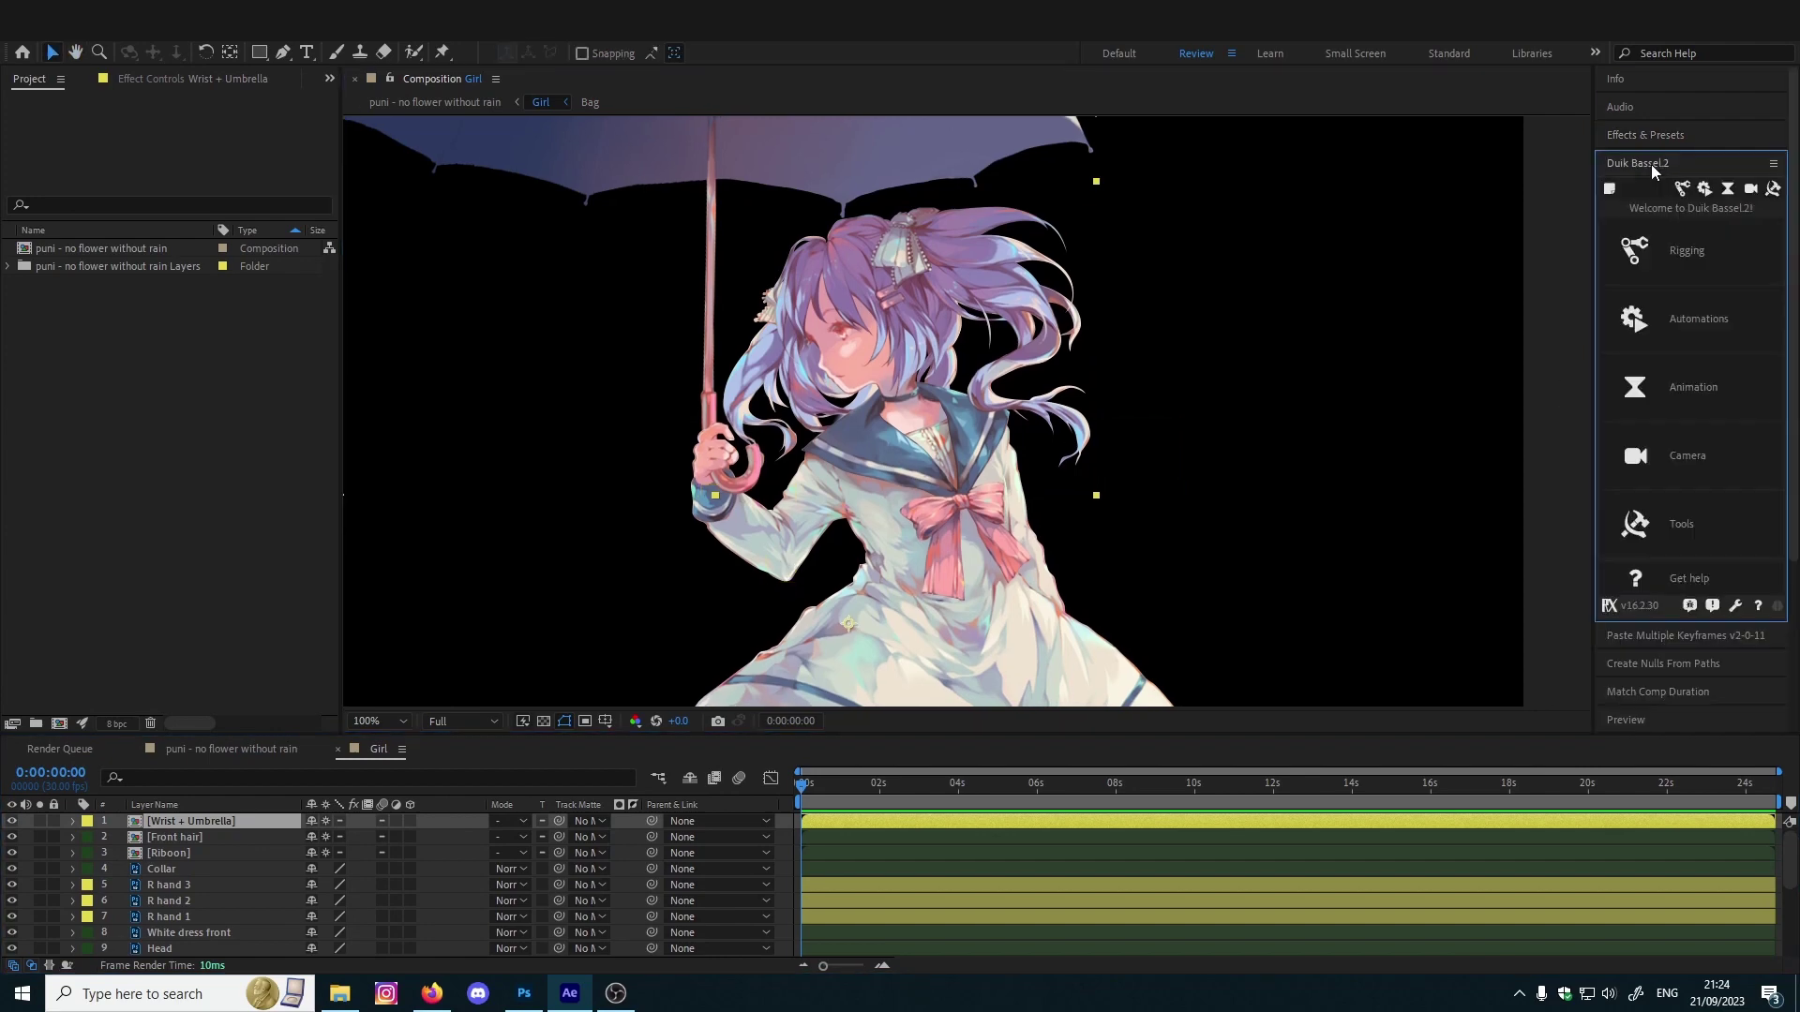
pyautogui.click(1701, 262)
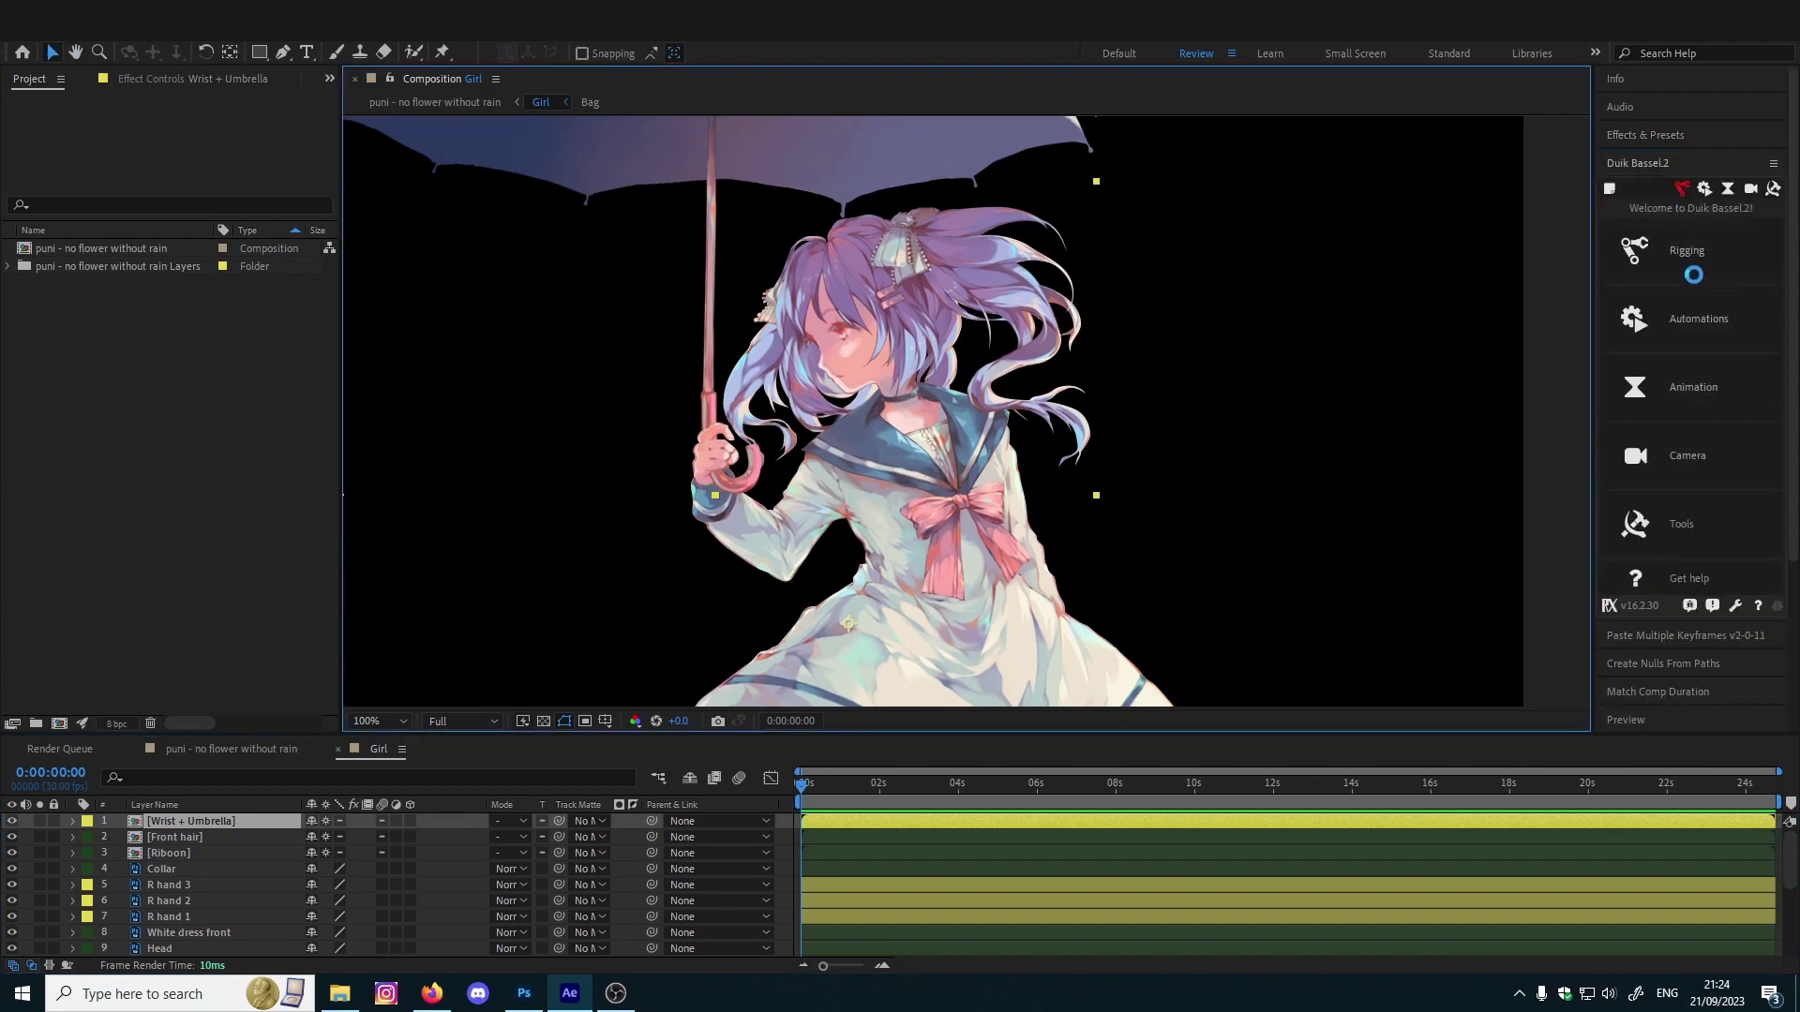
pyautogui.click(1667, 243)
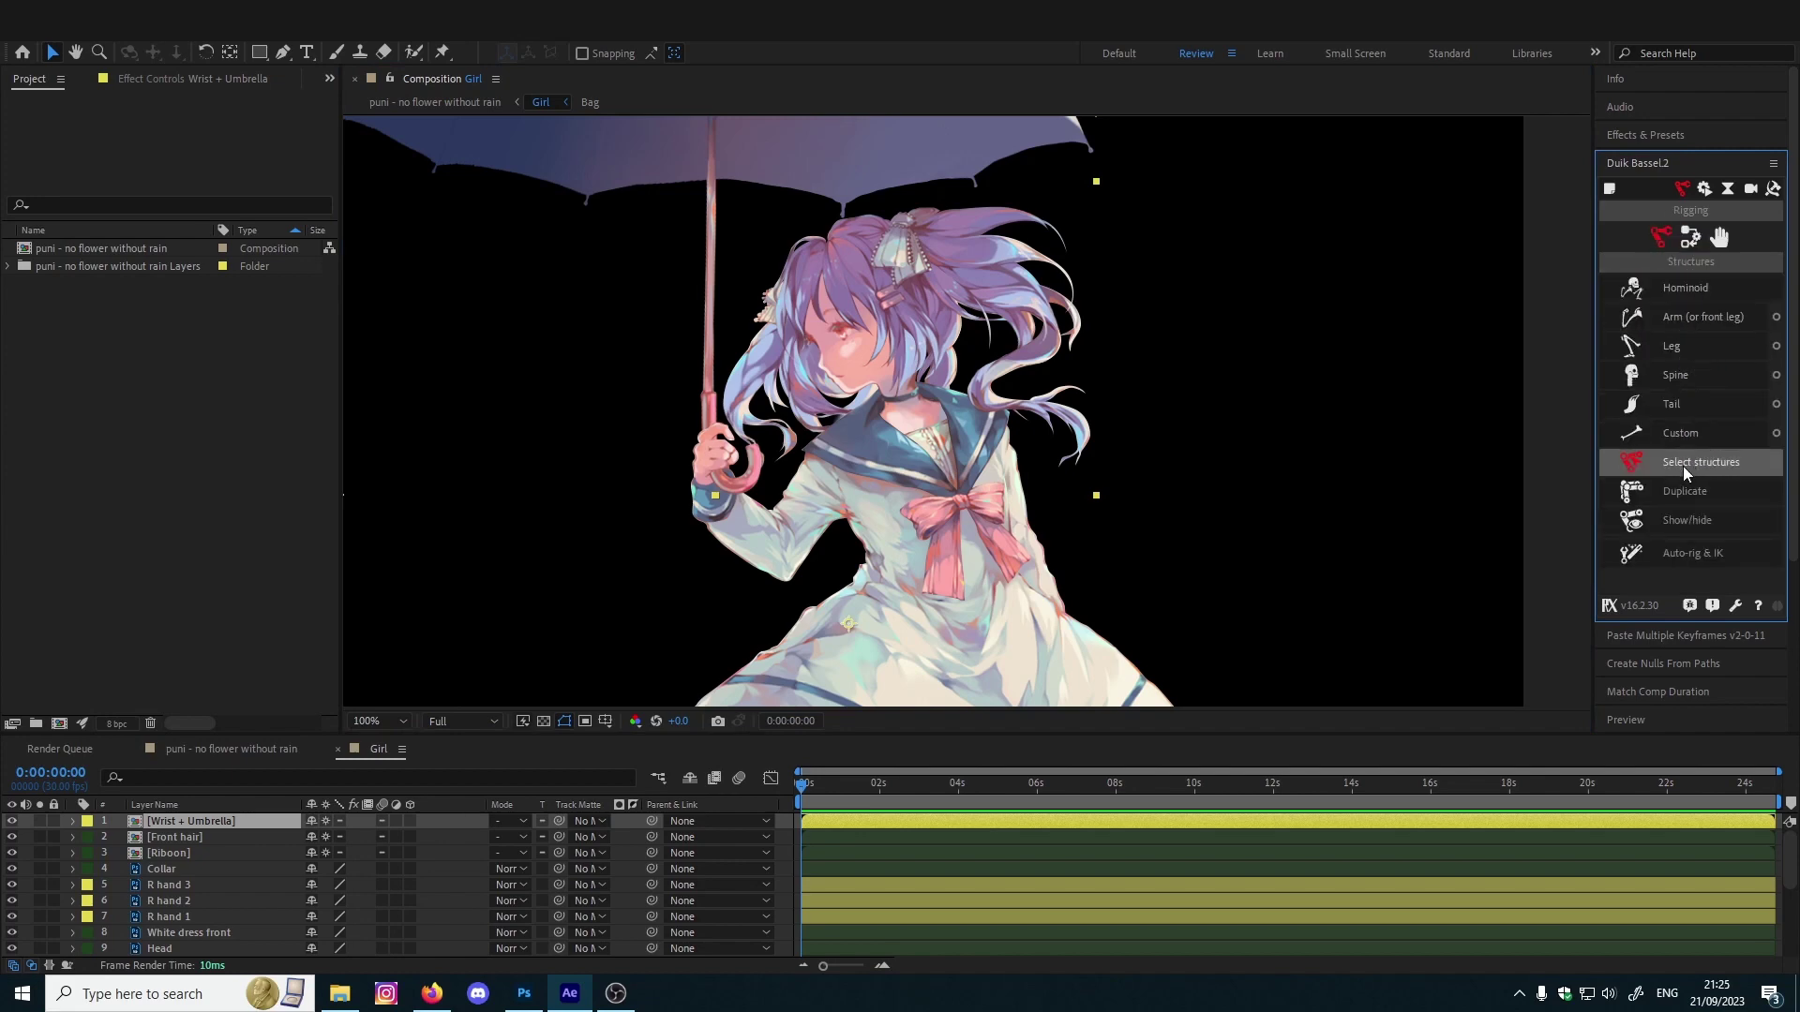
pyautogui.click(1685, 319)
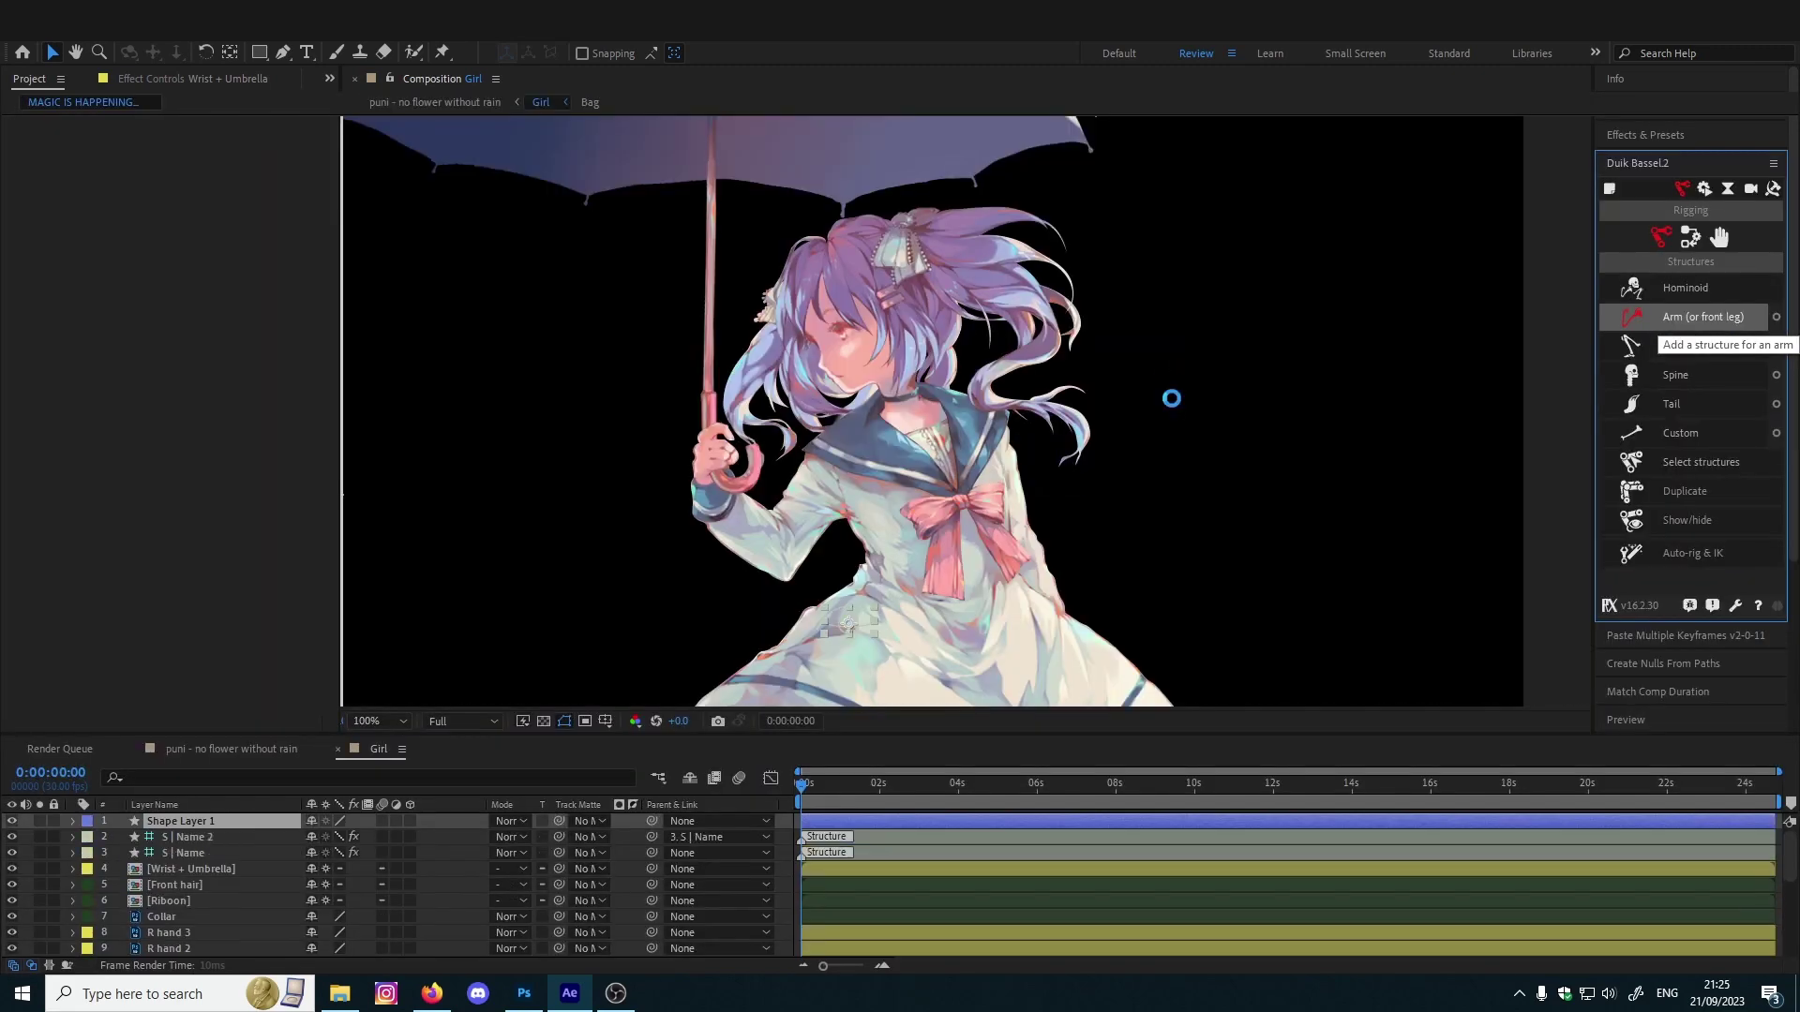
# Move the whole arm structure from the girl's legs to the area beside her body, above the shopping bag
pyautogui.scroll(-4, 1077, 422)
pyautogui.scroll(2, 1077, 430)
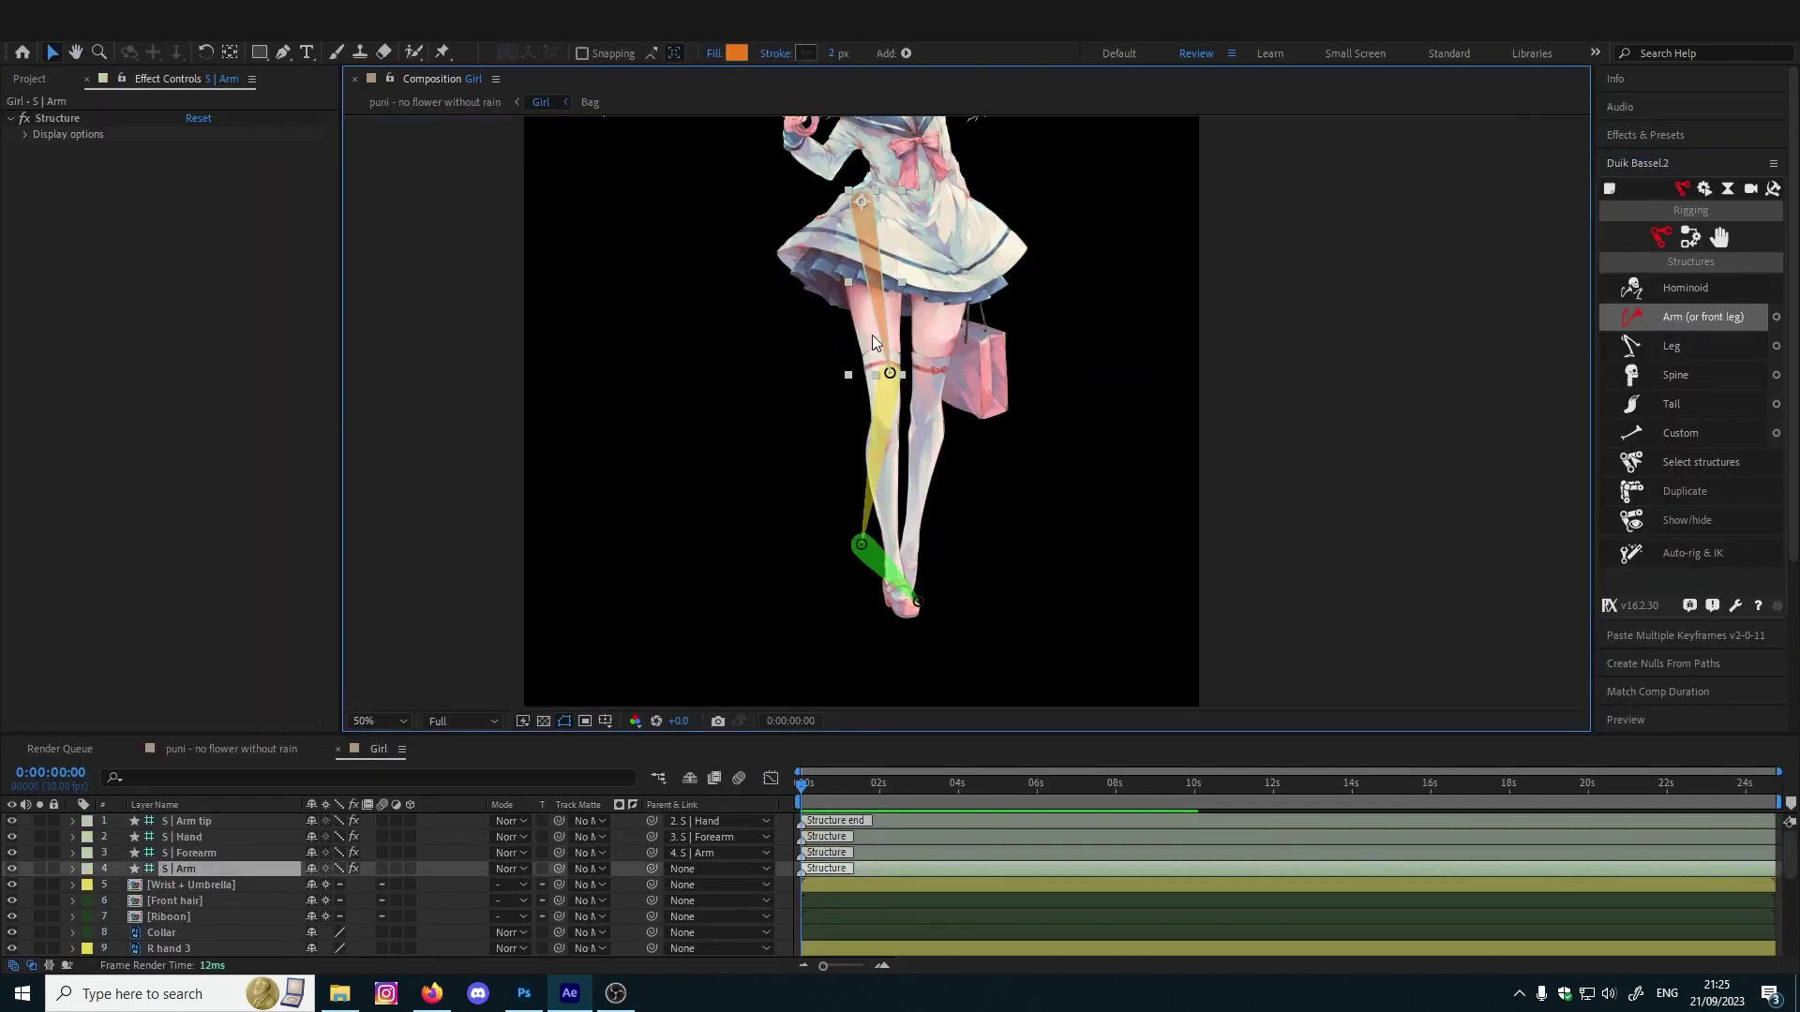
pyautogui.moveTo(876, 324); pyautogui.dragTo(1033, 236)
pyautogui.scroll(3, 1033, 236)
pyautogui.moveTo(1068, 596); pyautogui.dragTo(1012, 433)
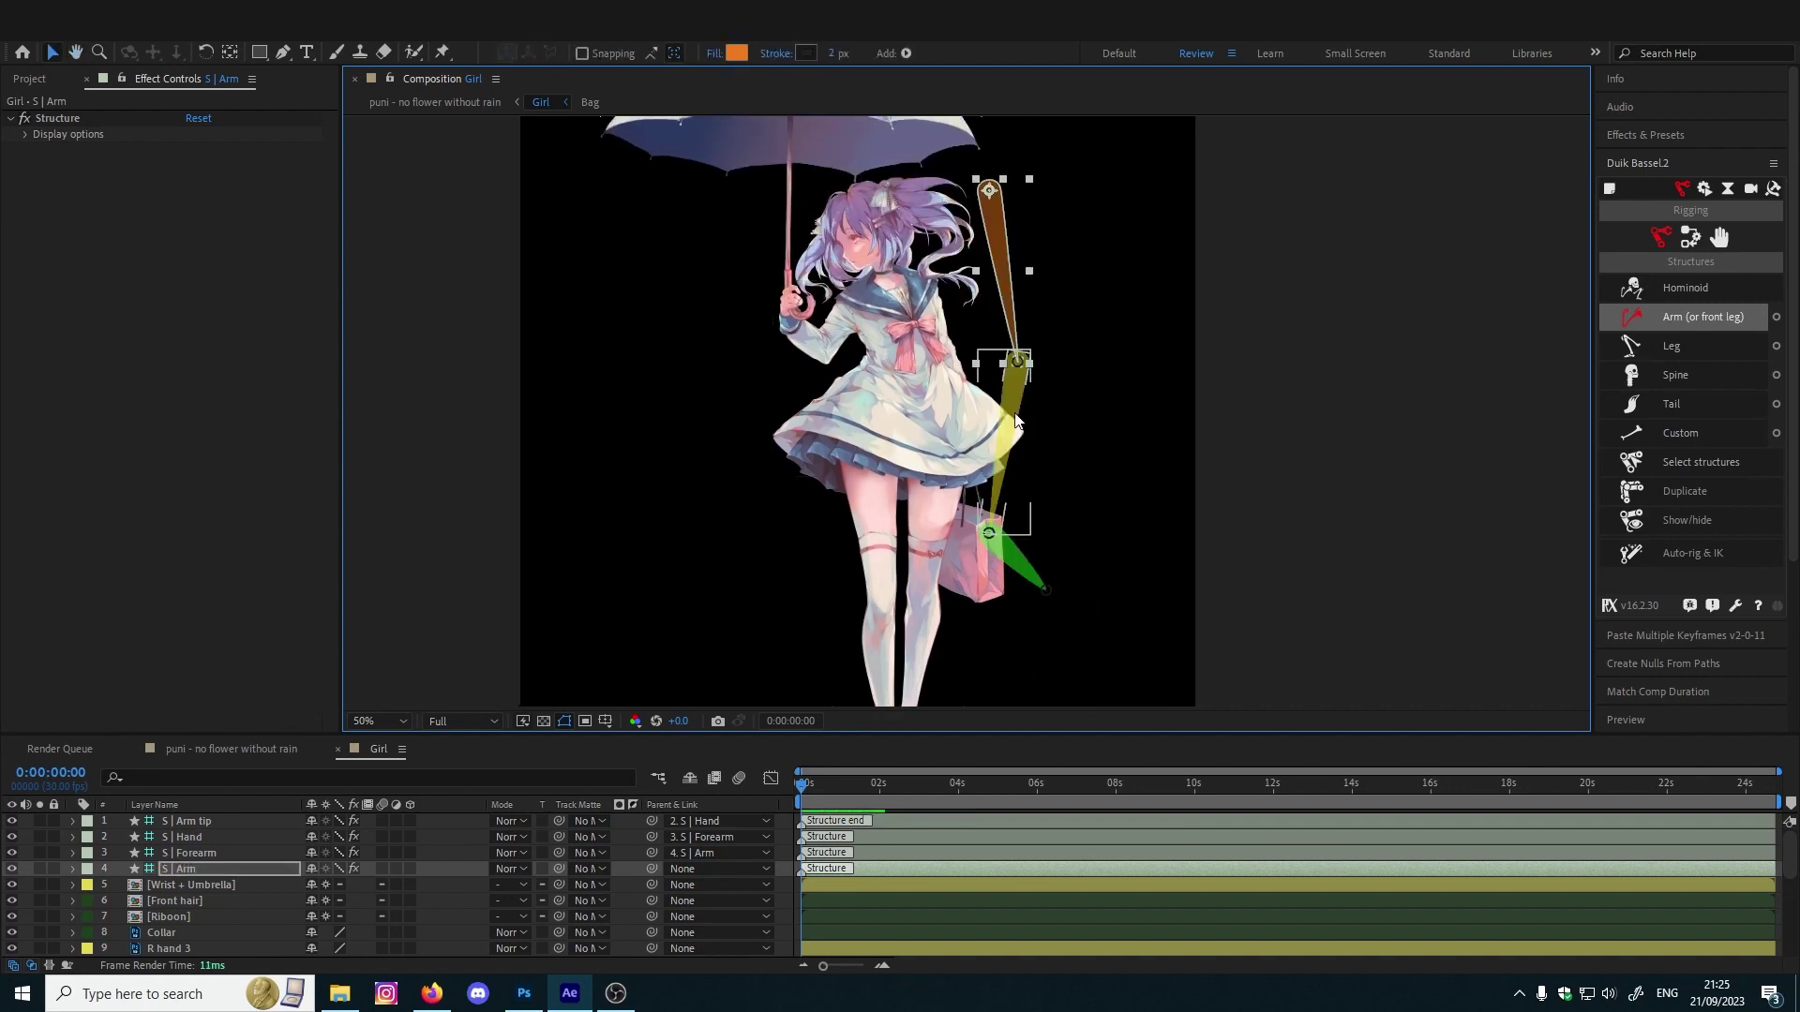
pyautogui.scroll(2, 1003, 272)
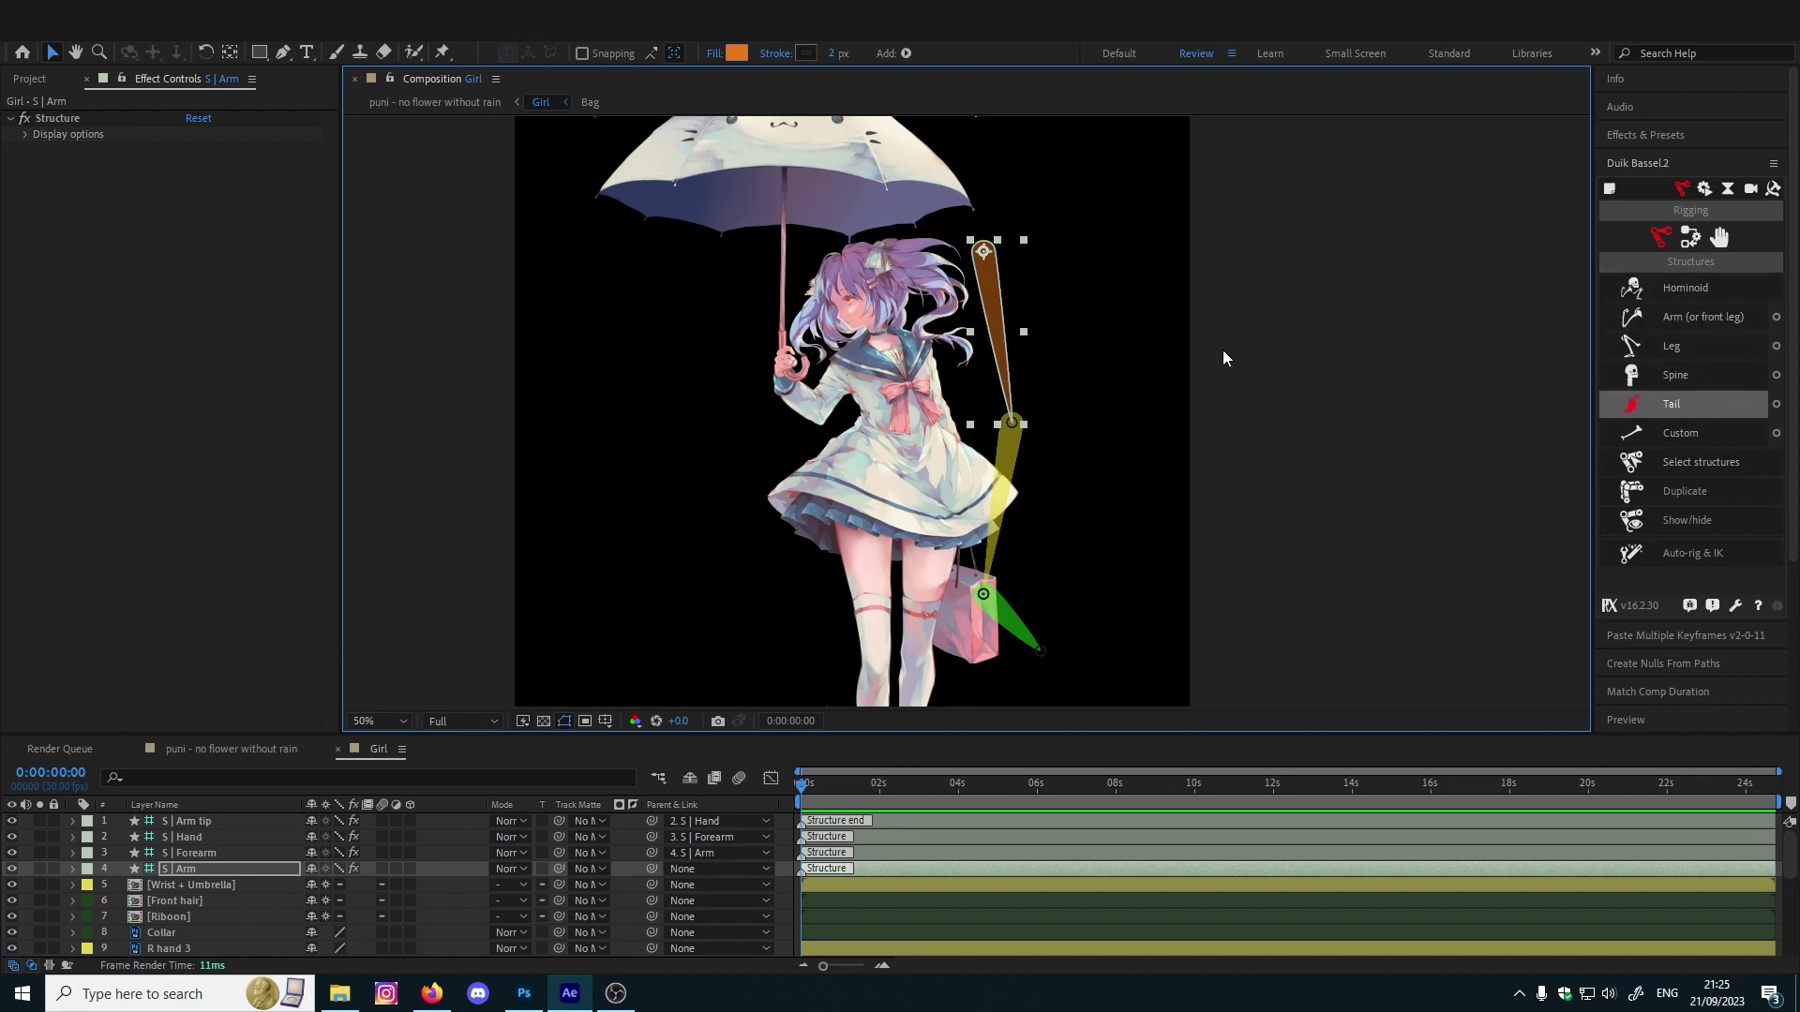
# Try adding a leg structure and placing it in the empty area on the umbrella side of the girl
pyautogui.moveTo(1212, 347); pyautogui.dragTo(1249, 357)
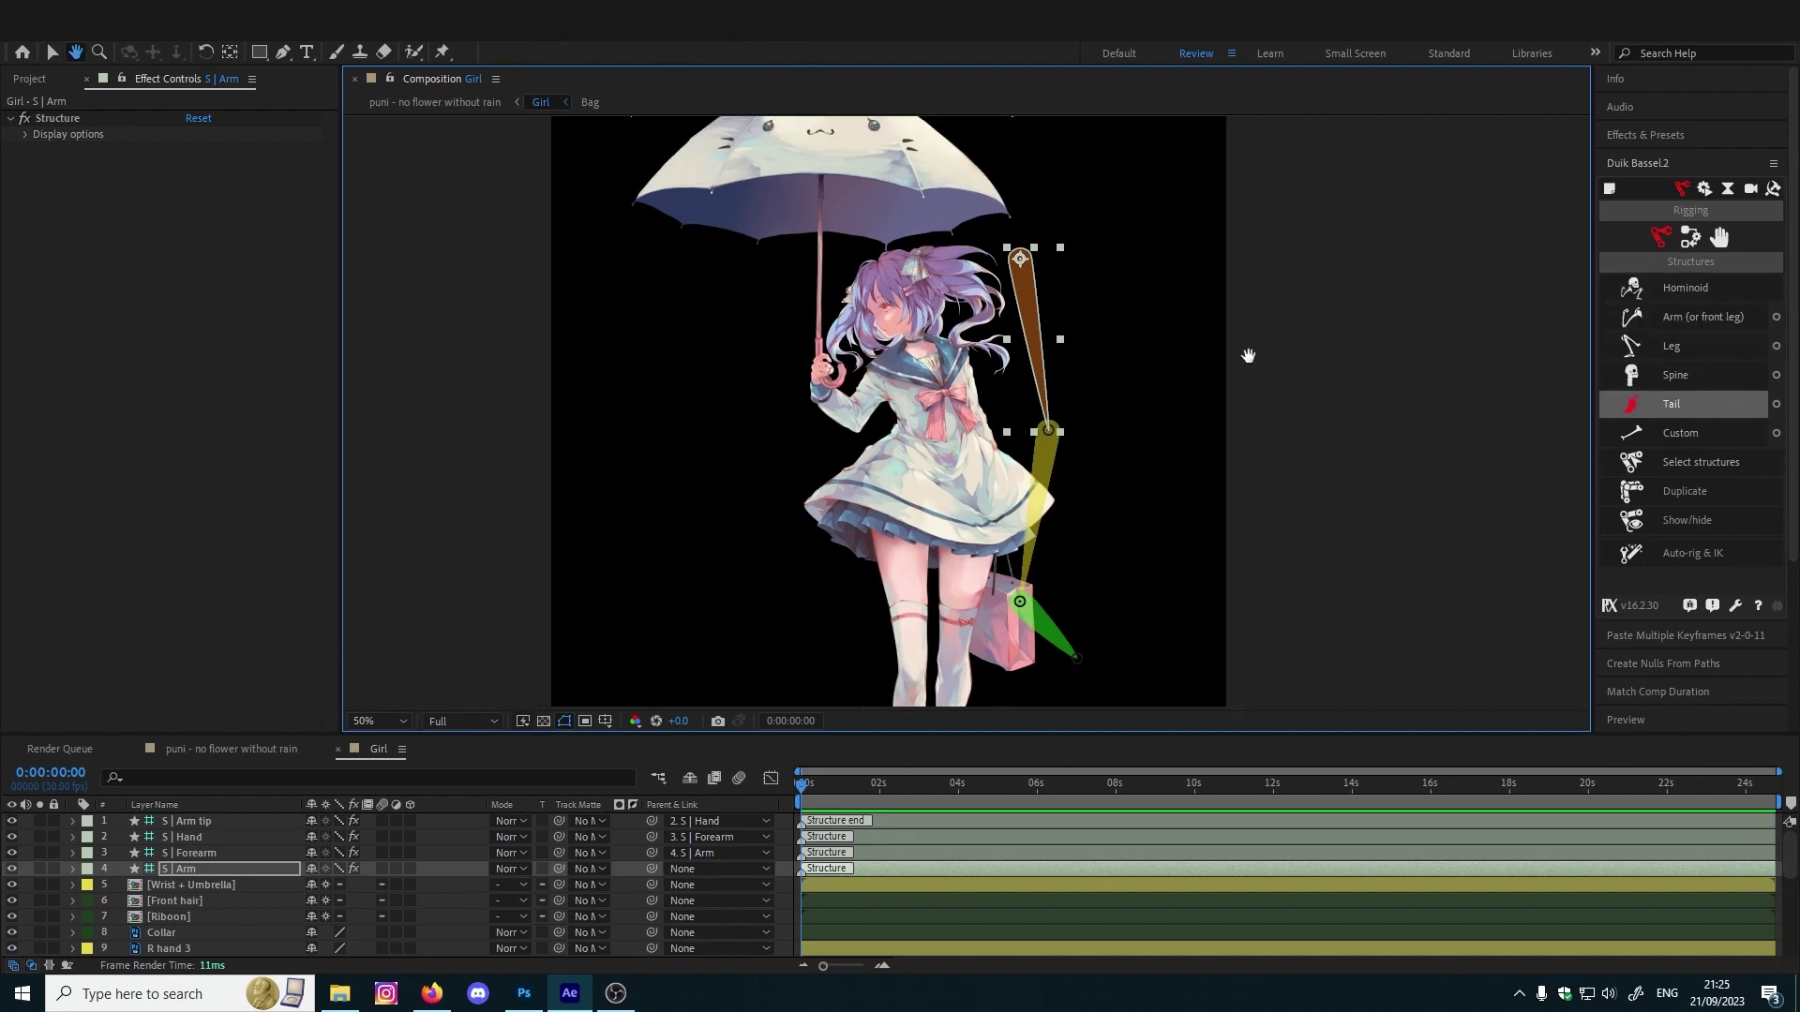
pyautogui.click(1679, 354)
pyautogui.scroll(-2, 1059, 390)
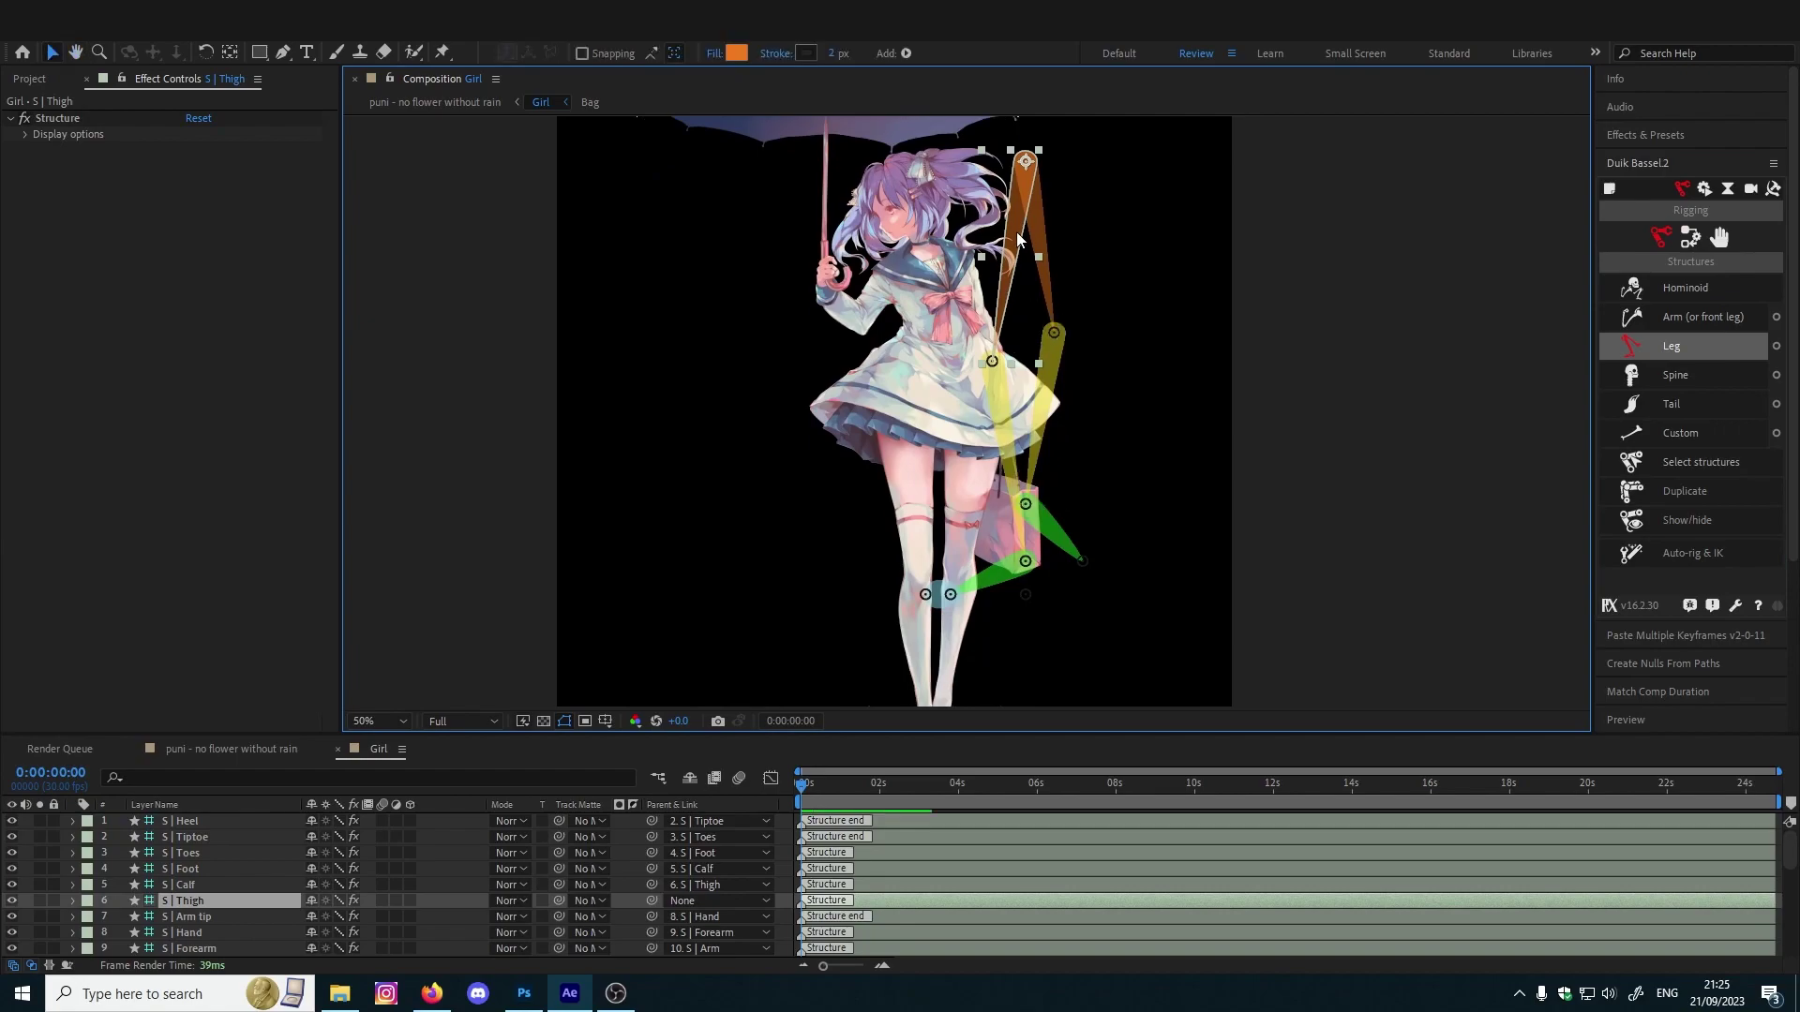
pyautogui.moveTo(1018, 239); pyautogui.dragTo(758, 225)
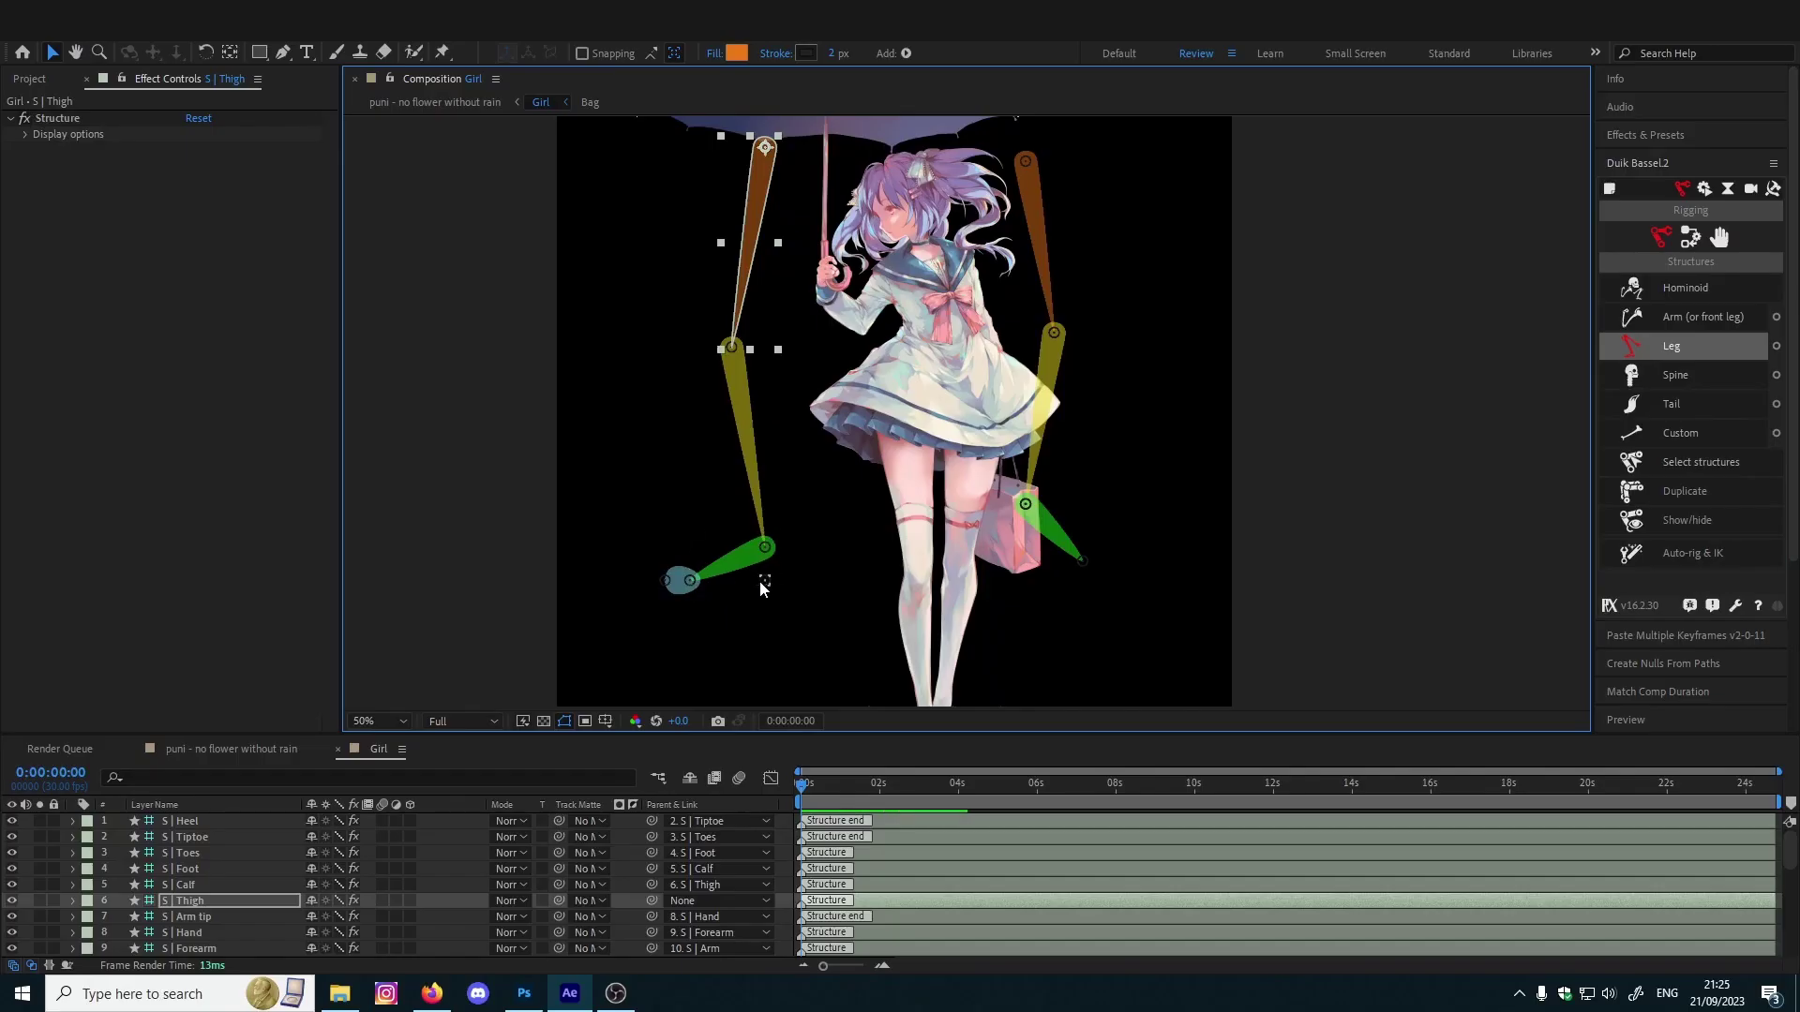
pyautogui.scroll(1, 916, 478)
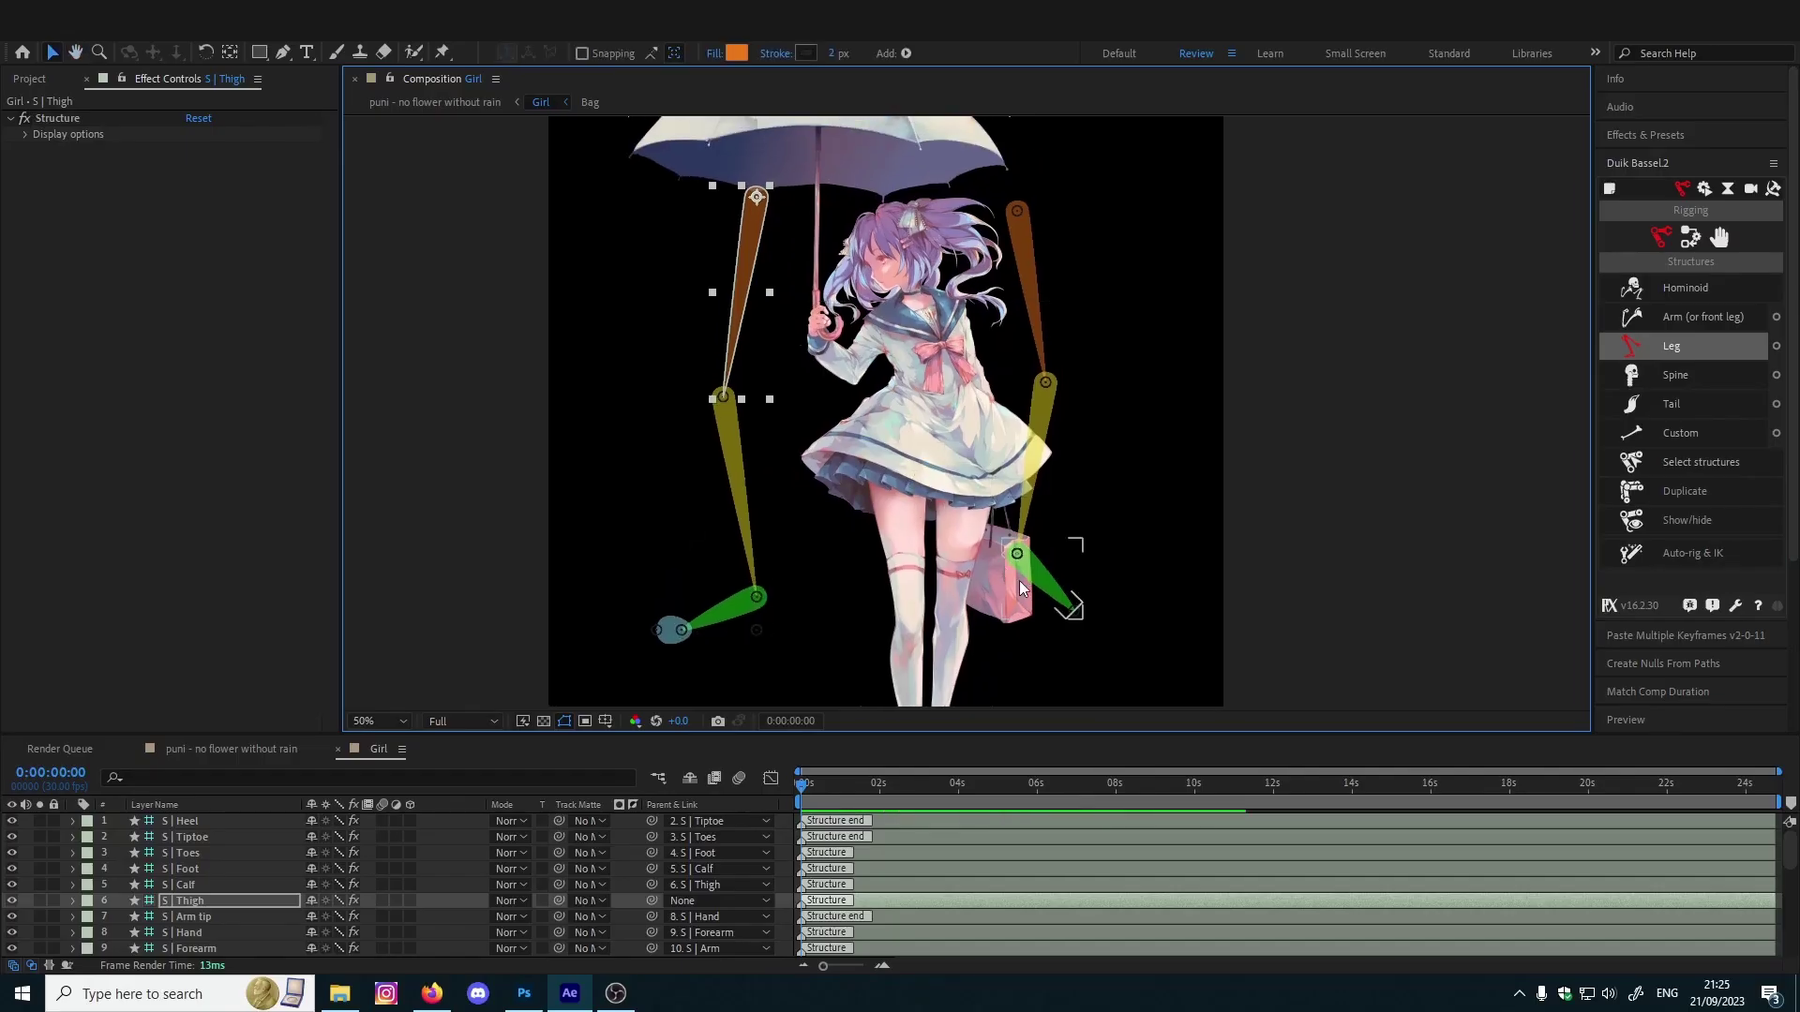
pyautogui.hotkey('ctrl', 'z')
pyautogui.hotkey('ctrl', 'z')
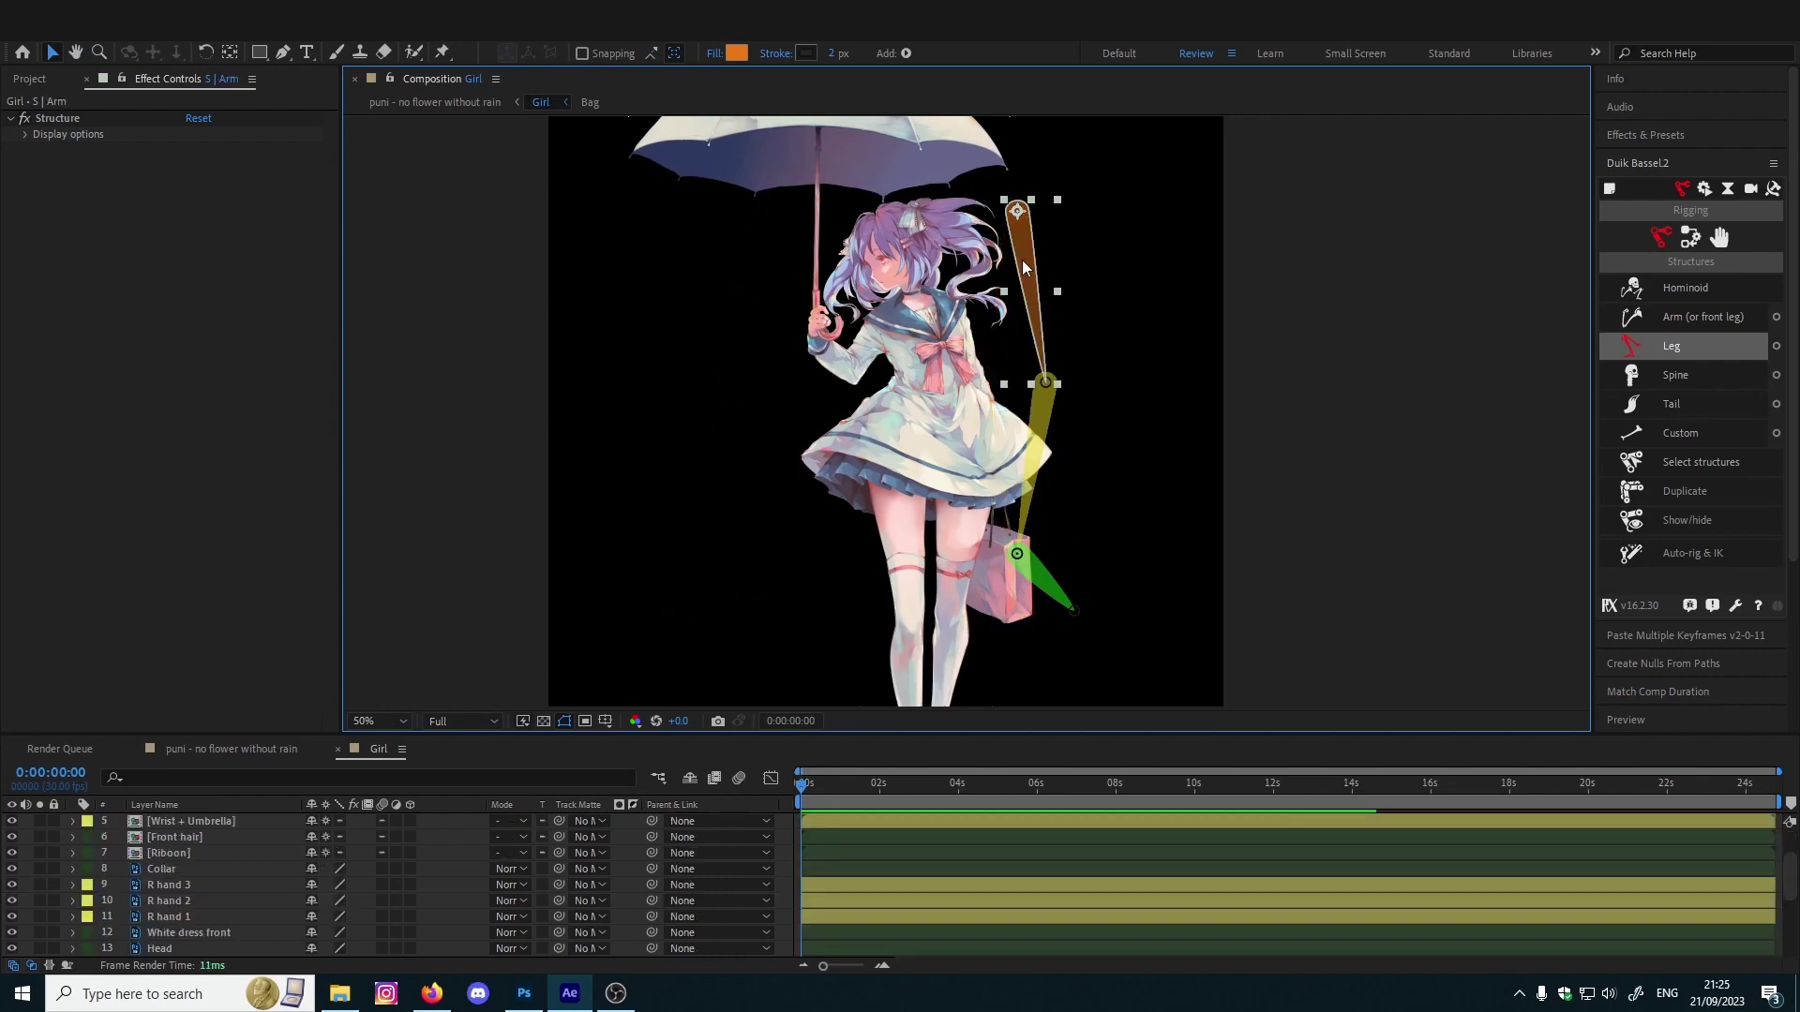
# Position the arm structure over the girl's umbrella-holding arm, placing its joints at the shoulder, elbow and wrist
pyautogui.moveTo(1021, 260); pyautogui.dragTo(898, 341)
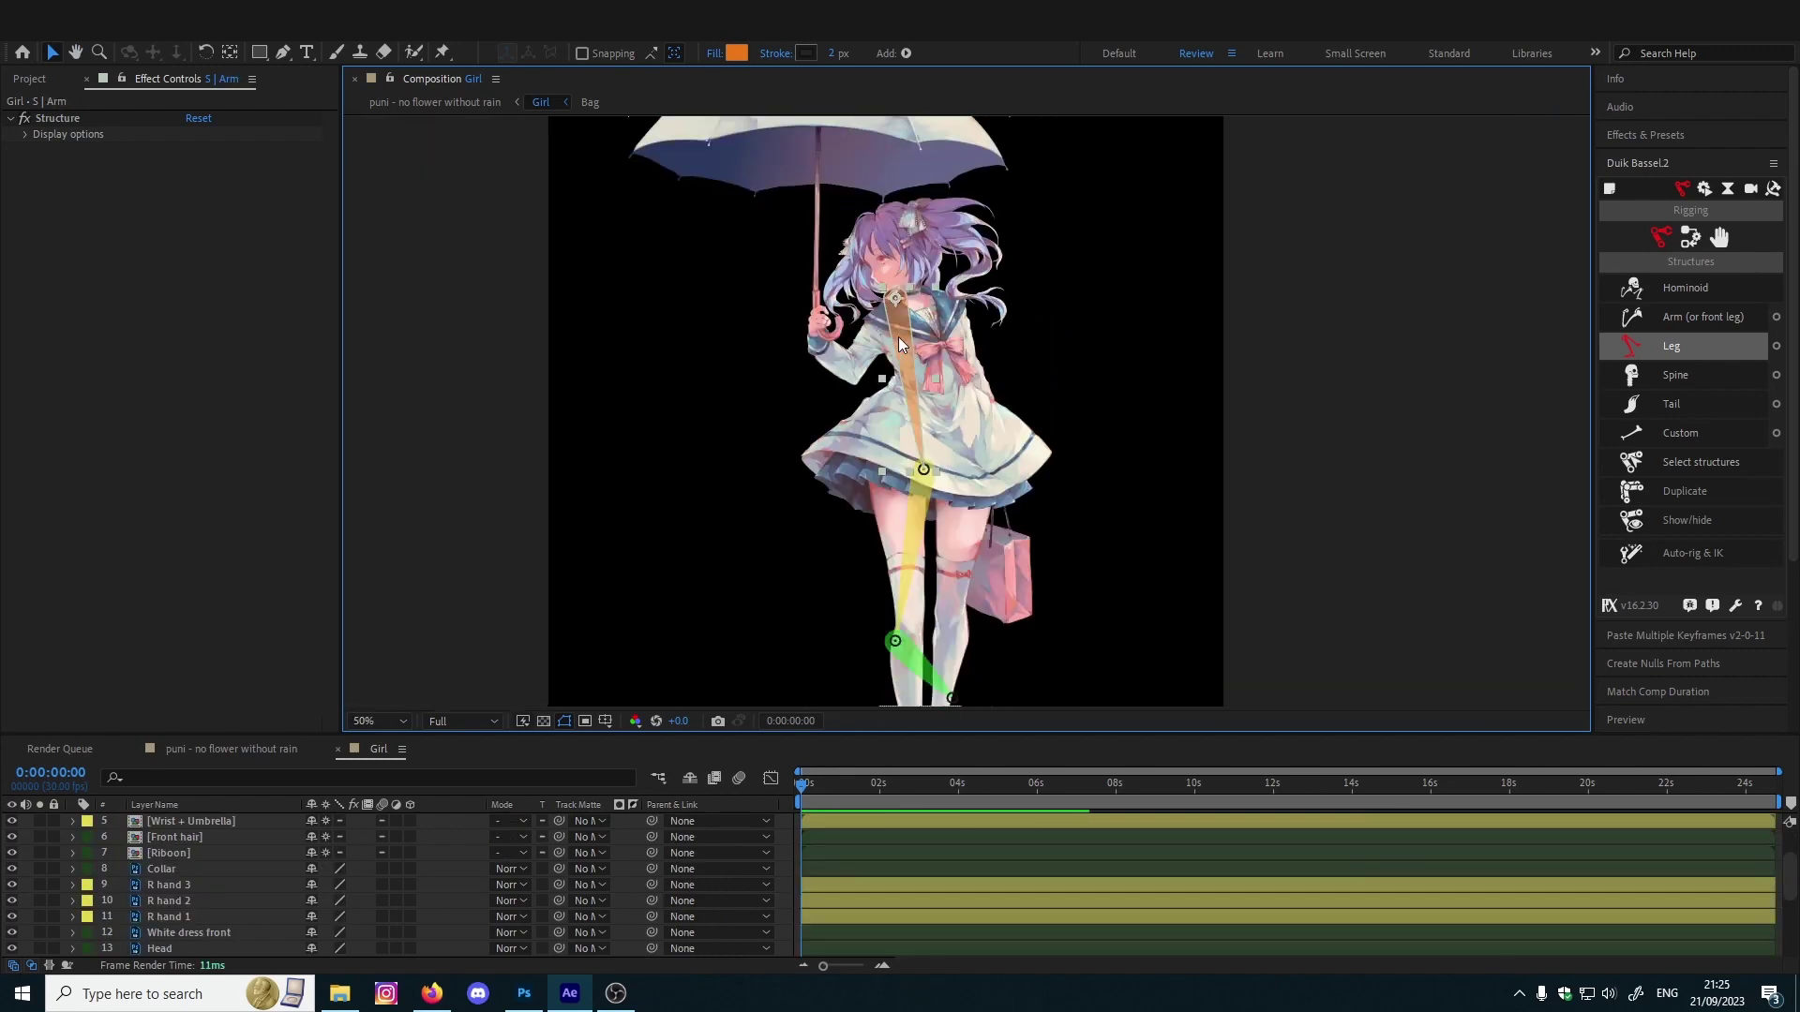
pyautogui.scroll(2, 898, 336)
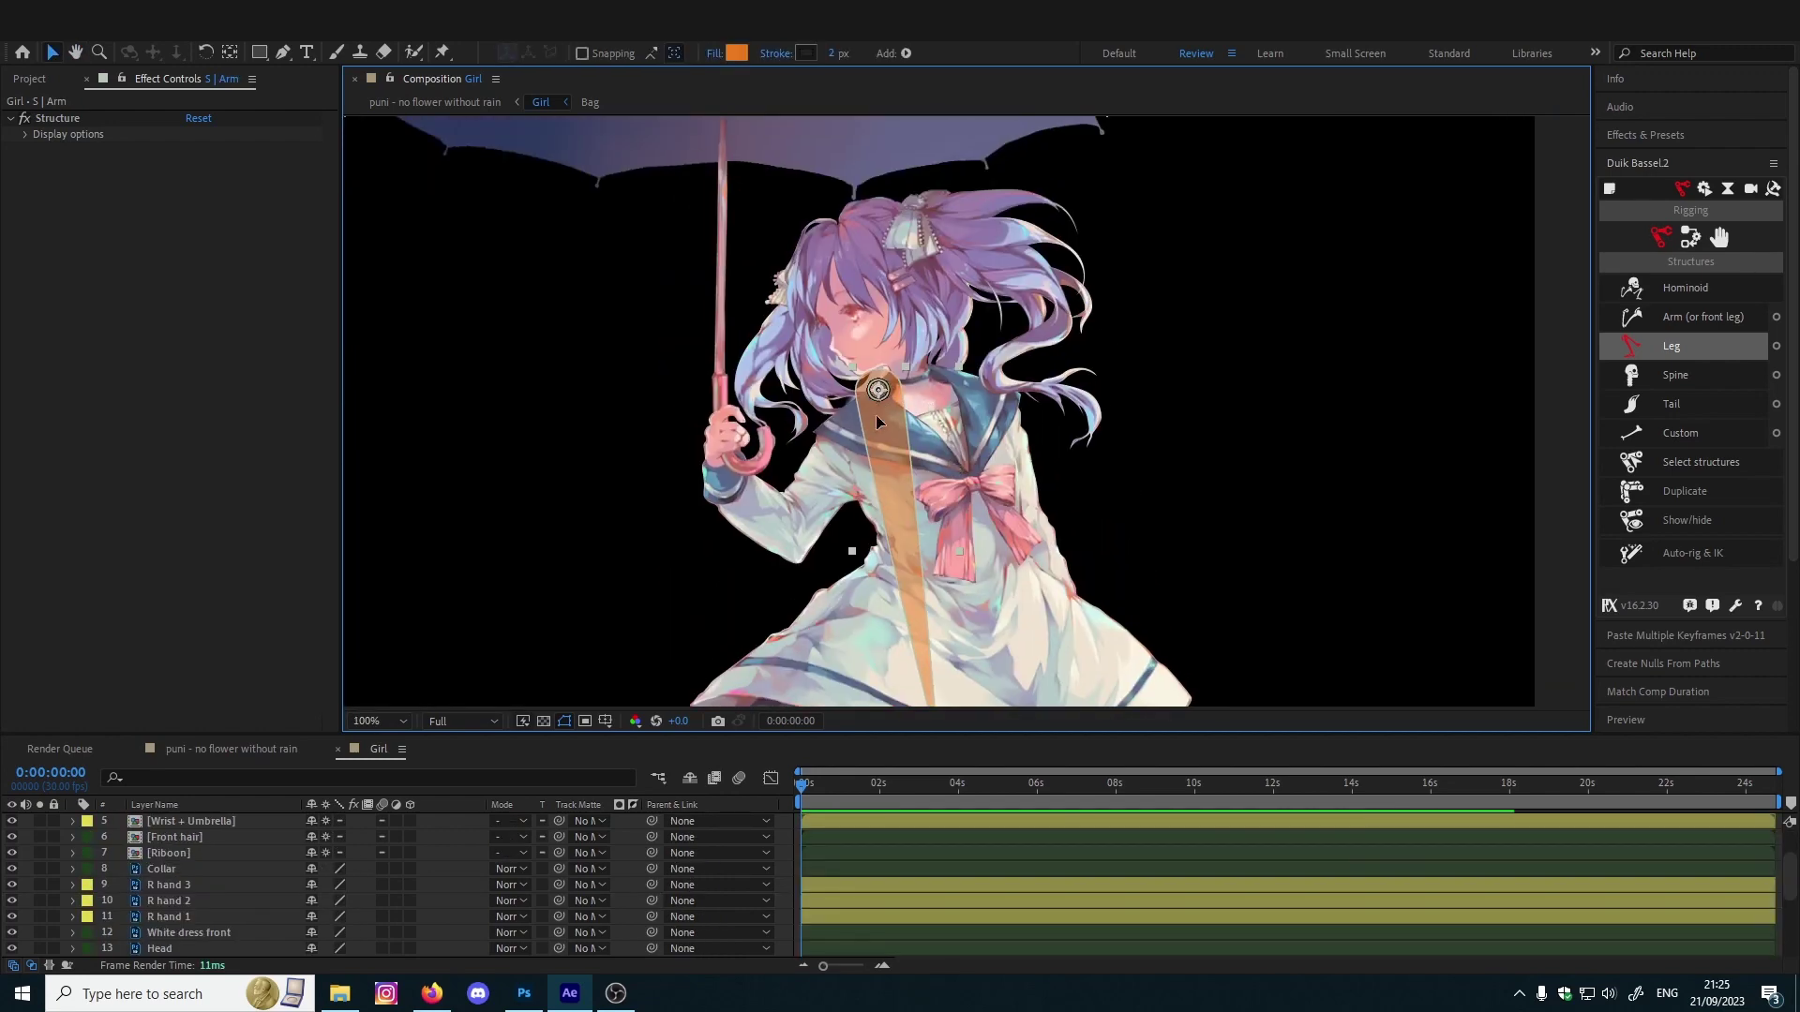
pyautogui.moveTo(878, 390); pyautogui.dragTo(847, 461)
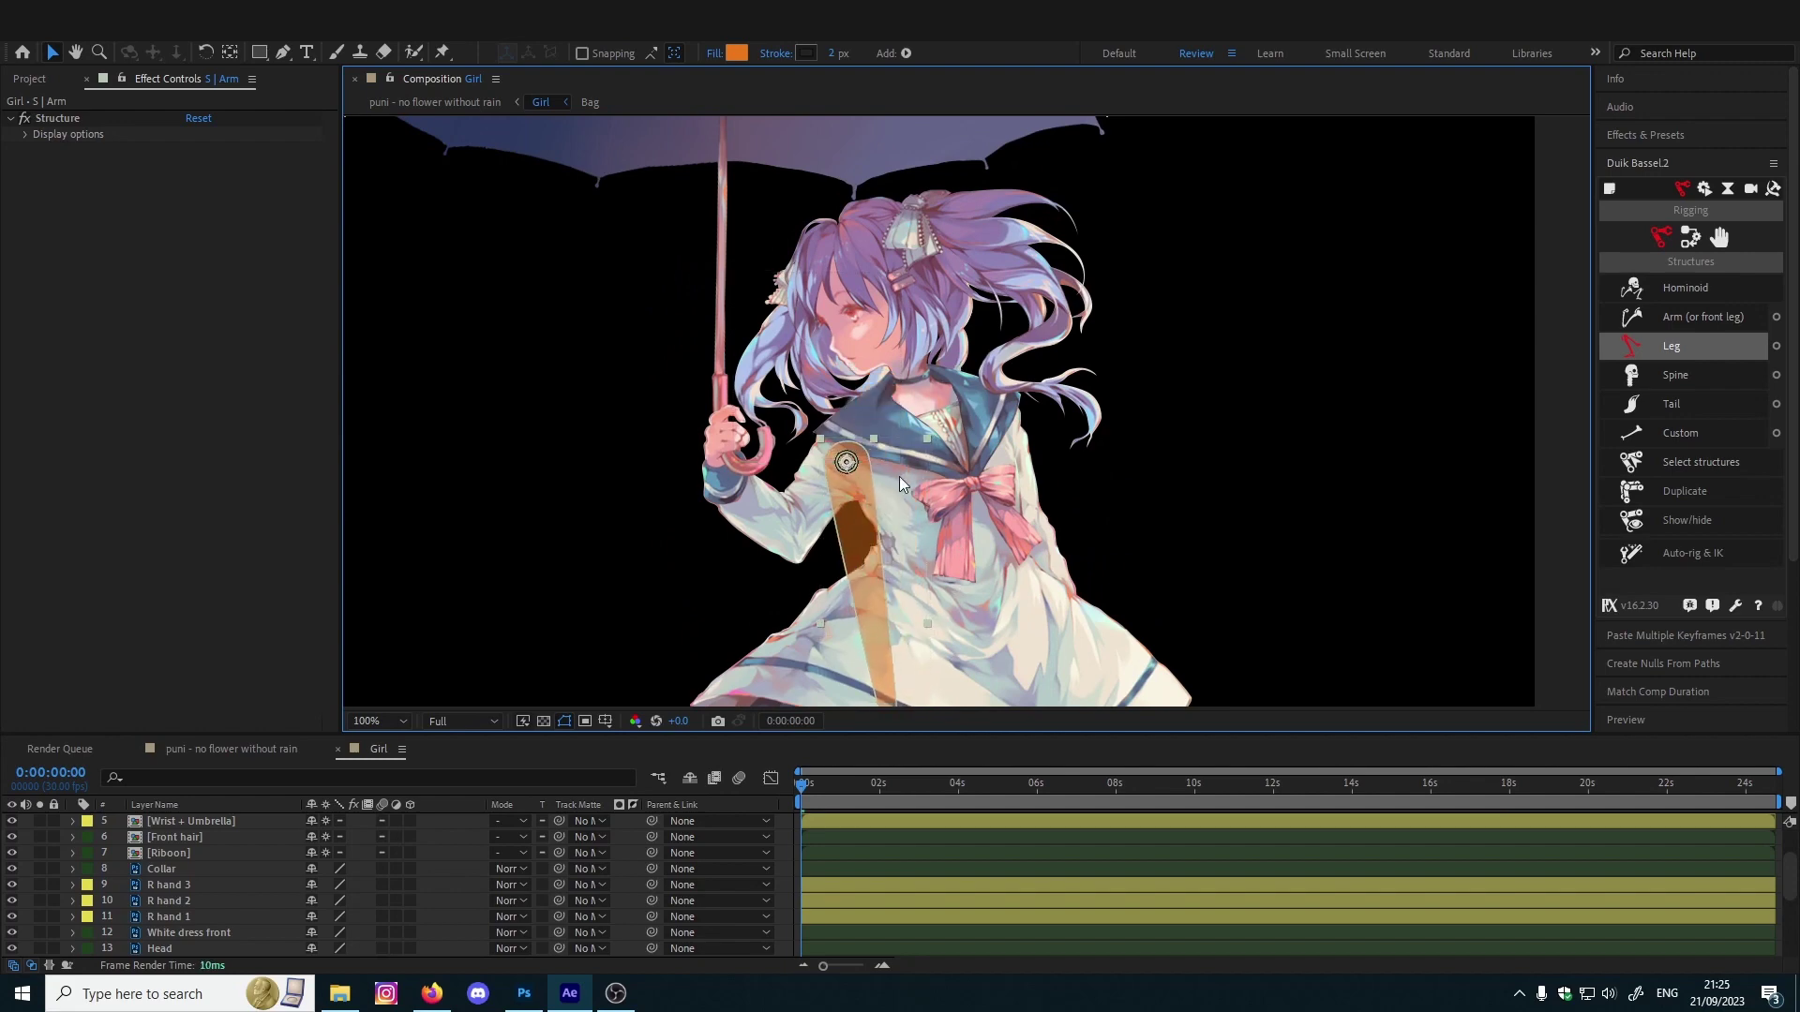
pyautogui.scroll(-2, 900, 476)
pyautogui.moveTo(949, 507); pyautogui.dragTo(895, 399)
pyautogui.scroll(4, 896, 399)
pyautogui.moveTo(620, 422); pyautogui.dragTo(813, 450)
pyautogui.scroll(-2, 814, 450)
pyautogui.moveTo(902, 597); pyautogui.dragTo(880, 400)
pyautogui.scroll(2, 879, 399)
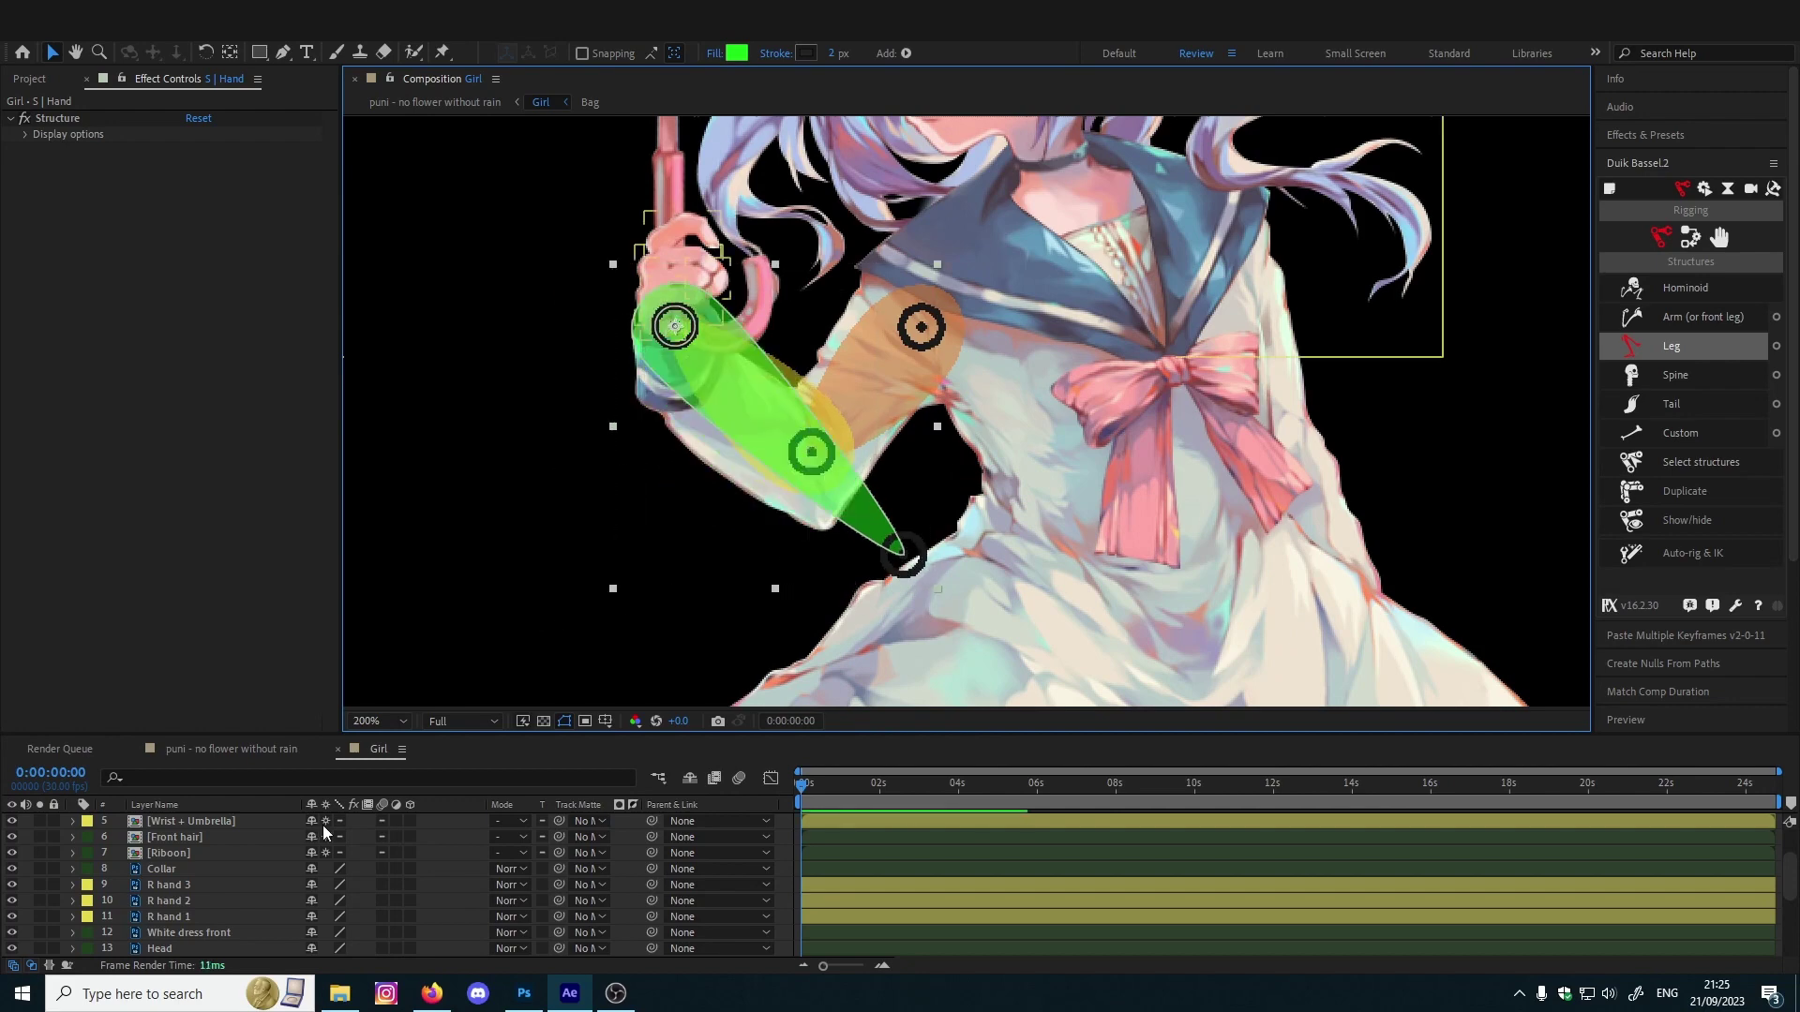
# Place the arm tip joint over the fingers gripping the umbrella so the hand bone follows the hand
pyautogui.moveTo(677, 350); pyautogui.dragTo(731, 315)
pyautogui.scroll(2, 301, 874)
pyautogui.click(216, 822)
pyautogui.moveTo(901, 553); pyautogui.dragTo(657, 187)
pyautogui.moveTo(829, 303); pyautogui.dragTo(803, 365)
pyautogui.moveTo(630, 250); pyautogui.dragTo(690, 358)
pyautogui.moveTo(690, 358); pyautogui.dragTo(699, 401)
# Reduce the display size of the forearm, arm and hand structures, setting the hand structure's size to 52
pyautogui.click(261, 852)
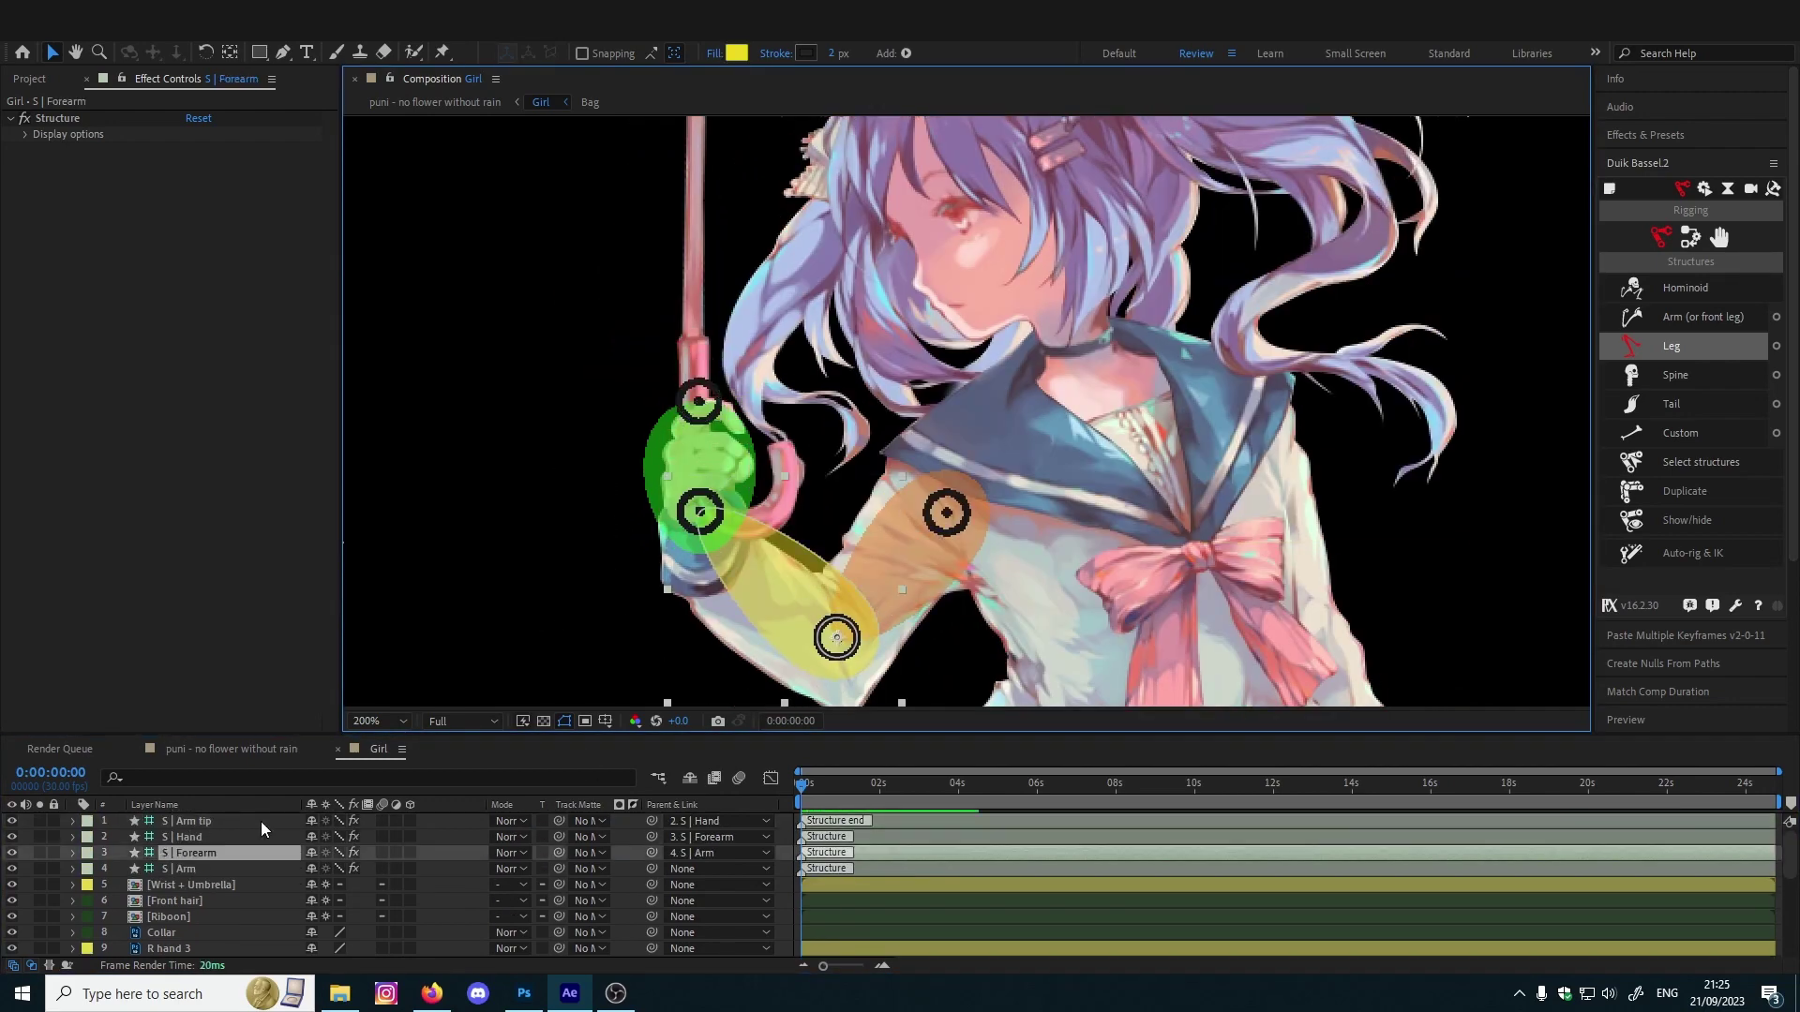
pyautogui.click(26, 134)
pyautogui.moveTo(198, 150); pyautogui.dragTo(184, 159)
pyautogui.click(187, 837)
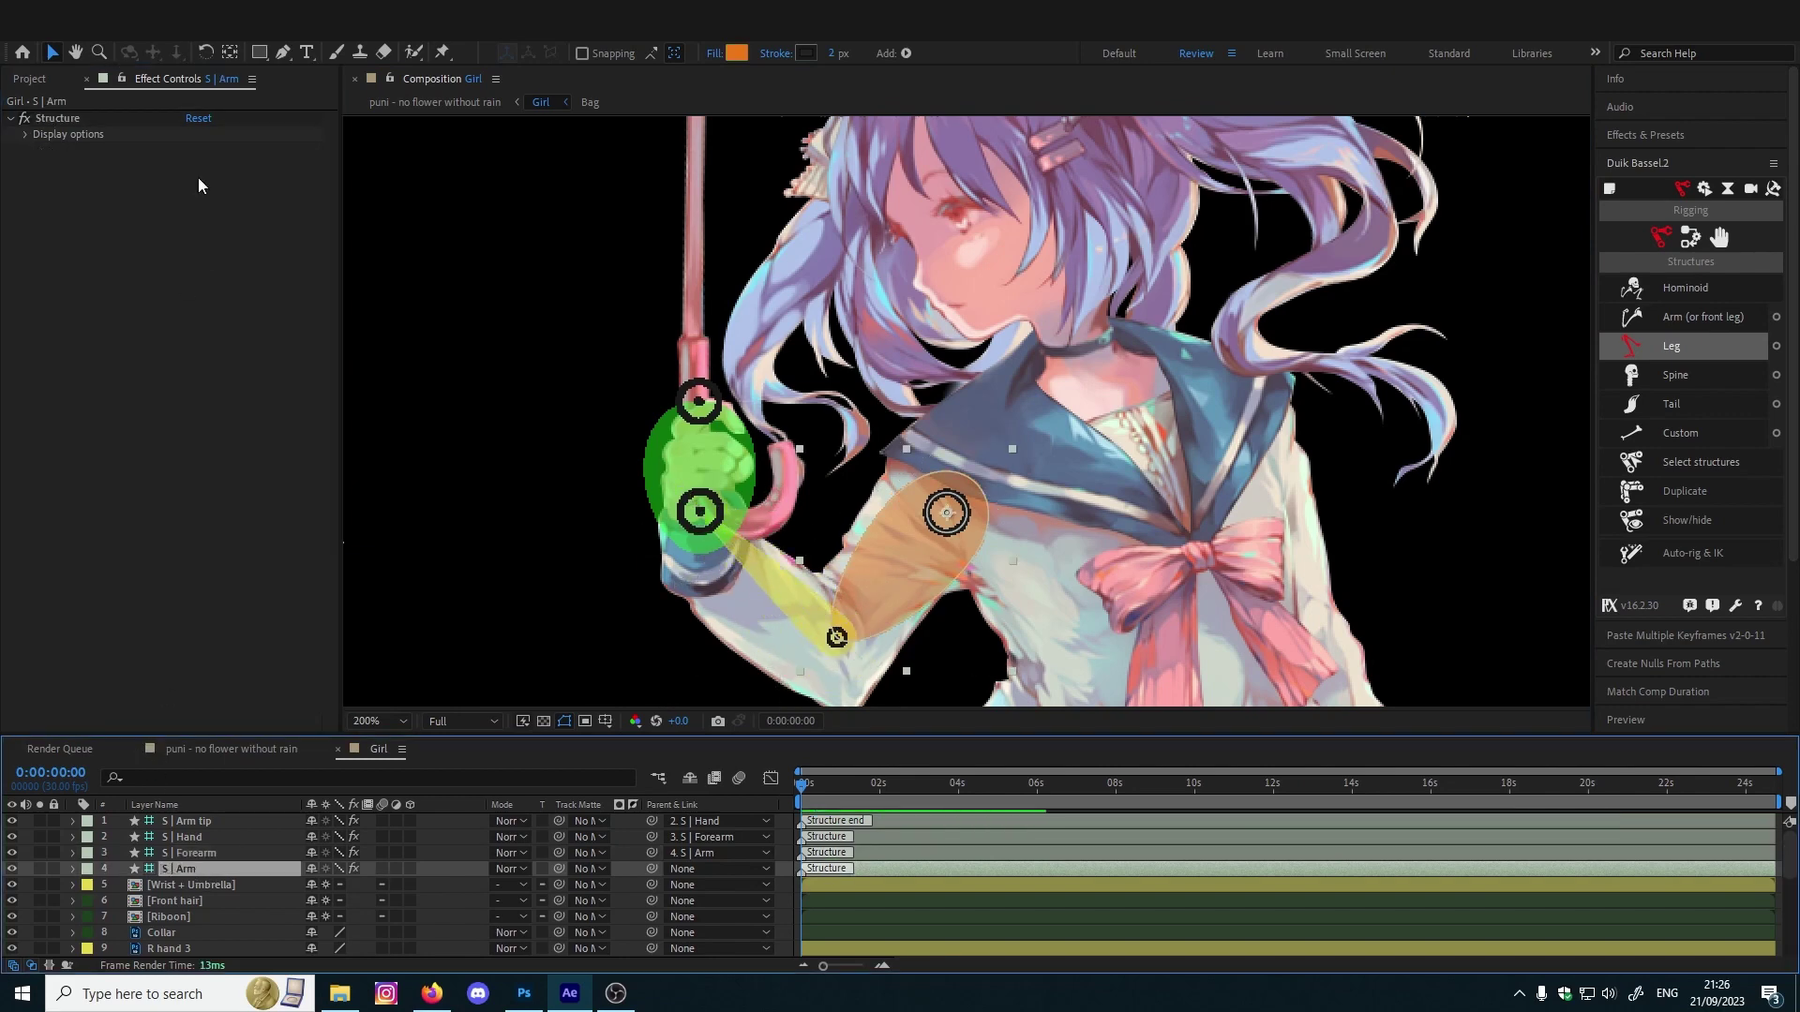
pyautogui.moveTo(199, 150); pyautogui.dragTo(117, 152)
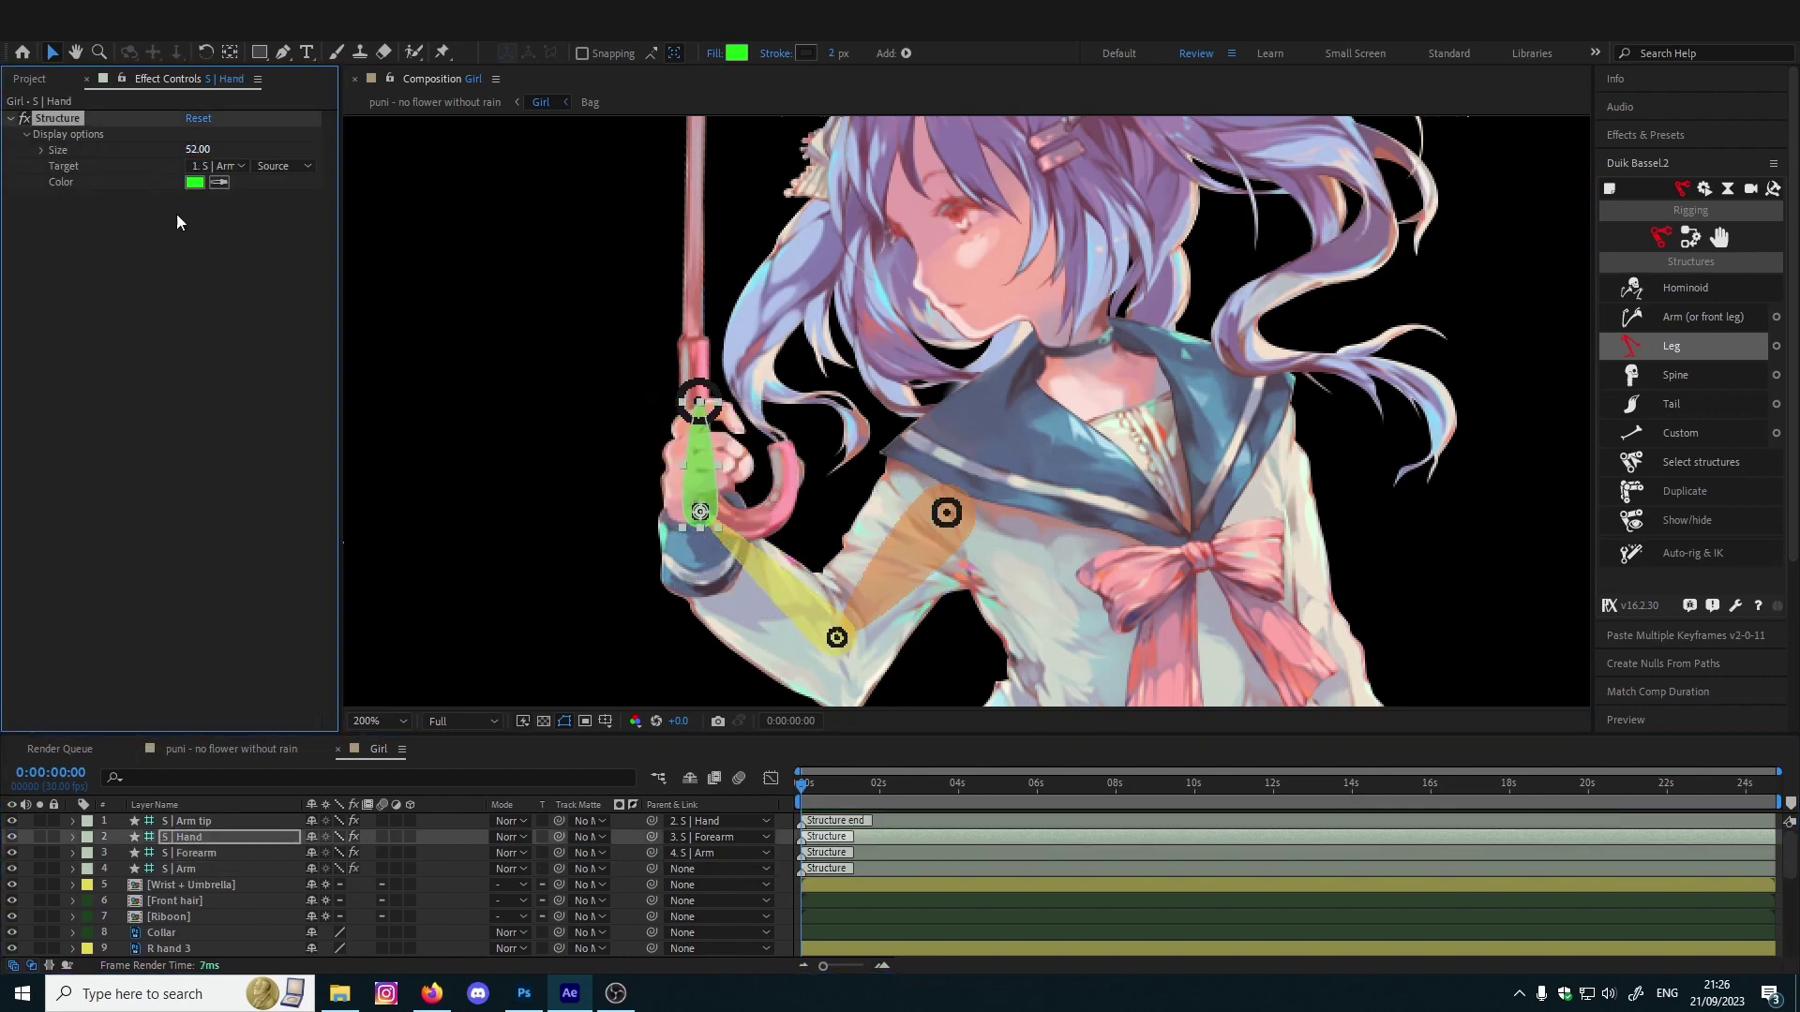
# Parent R hand 1, 2 and 3 to the Arm, Forearm and Hand structures respectively, and Wrist + Umbrella to Arm tip
pyautogui.click(192, 869)
pyautogui.keyDown('shift'); pyautogui.click(198, 822); pyautogui.keyUp('shift')
pyautogui.click(200, 885)
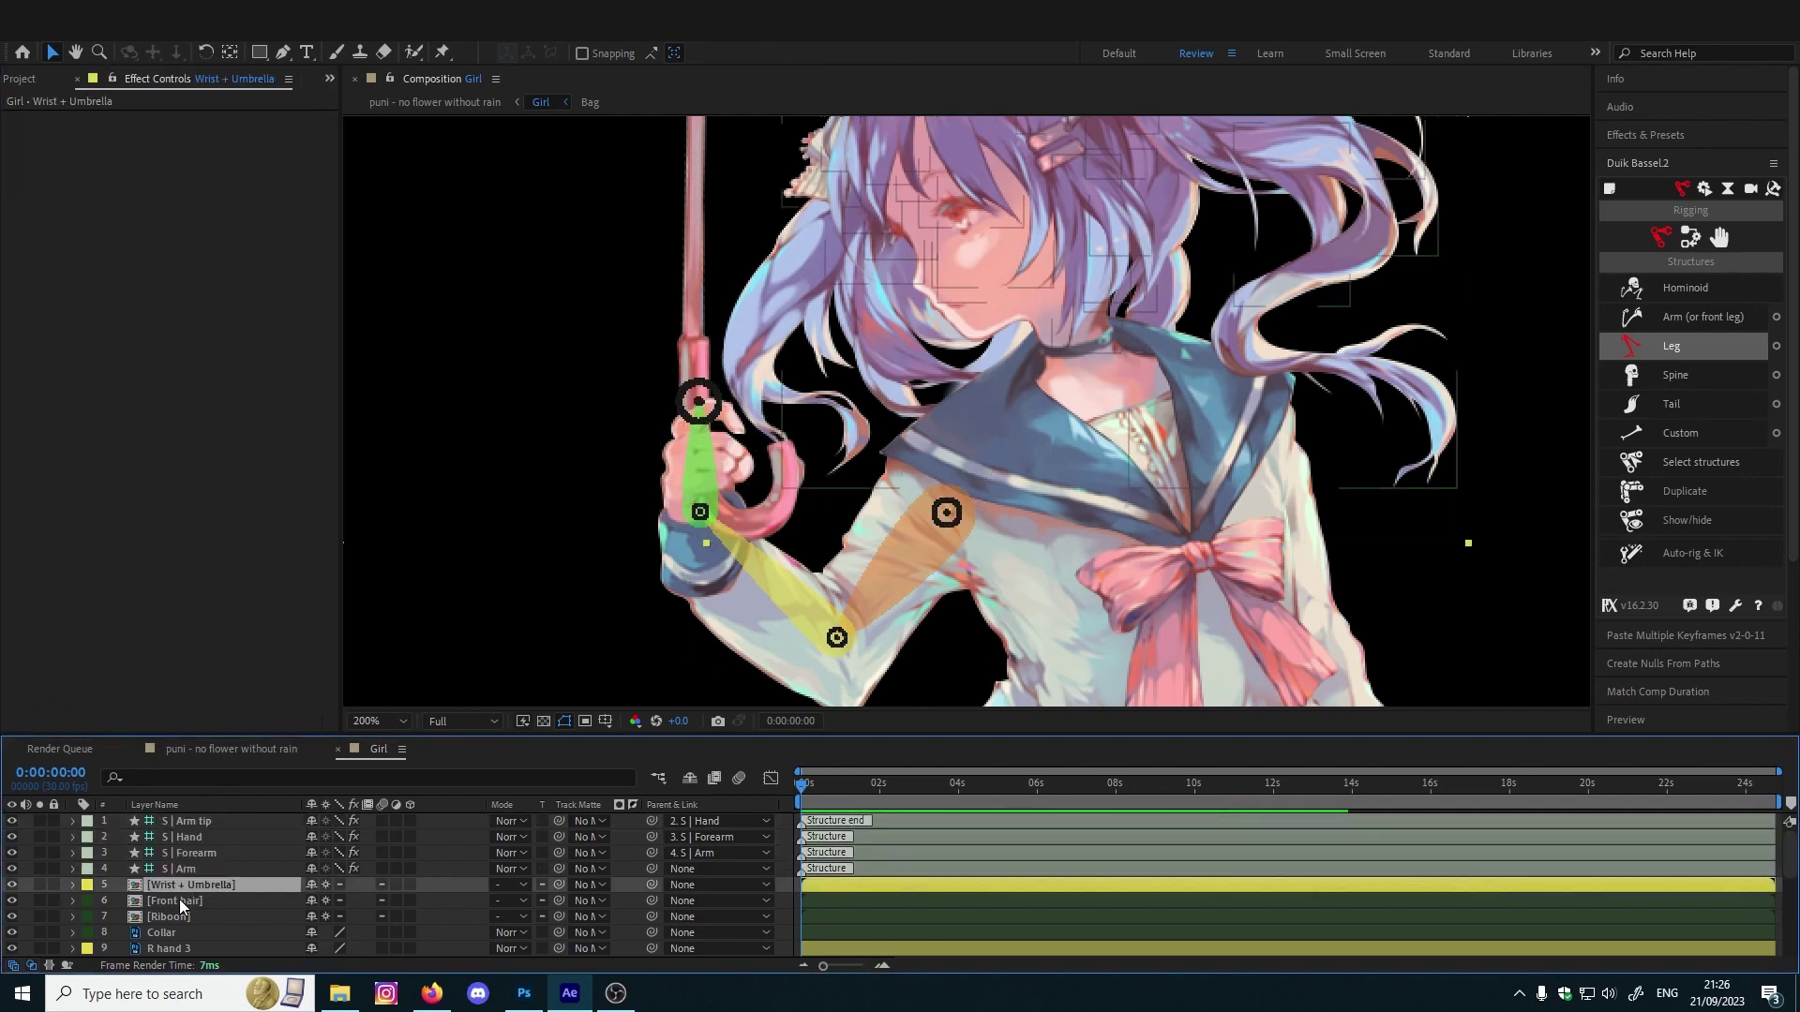
pyautogui.moveTo(729, 531); pyautogui.dragTo(744, 465)
pyautogui.scroll(-1, 179, 944)
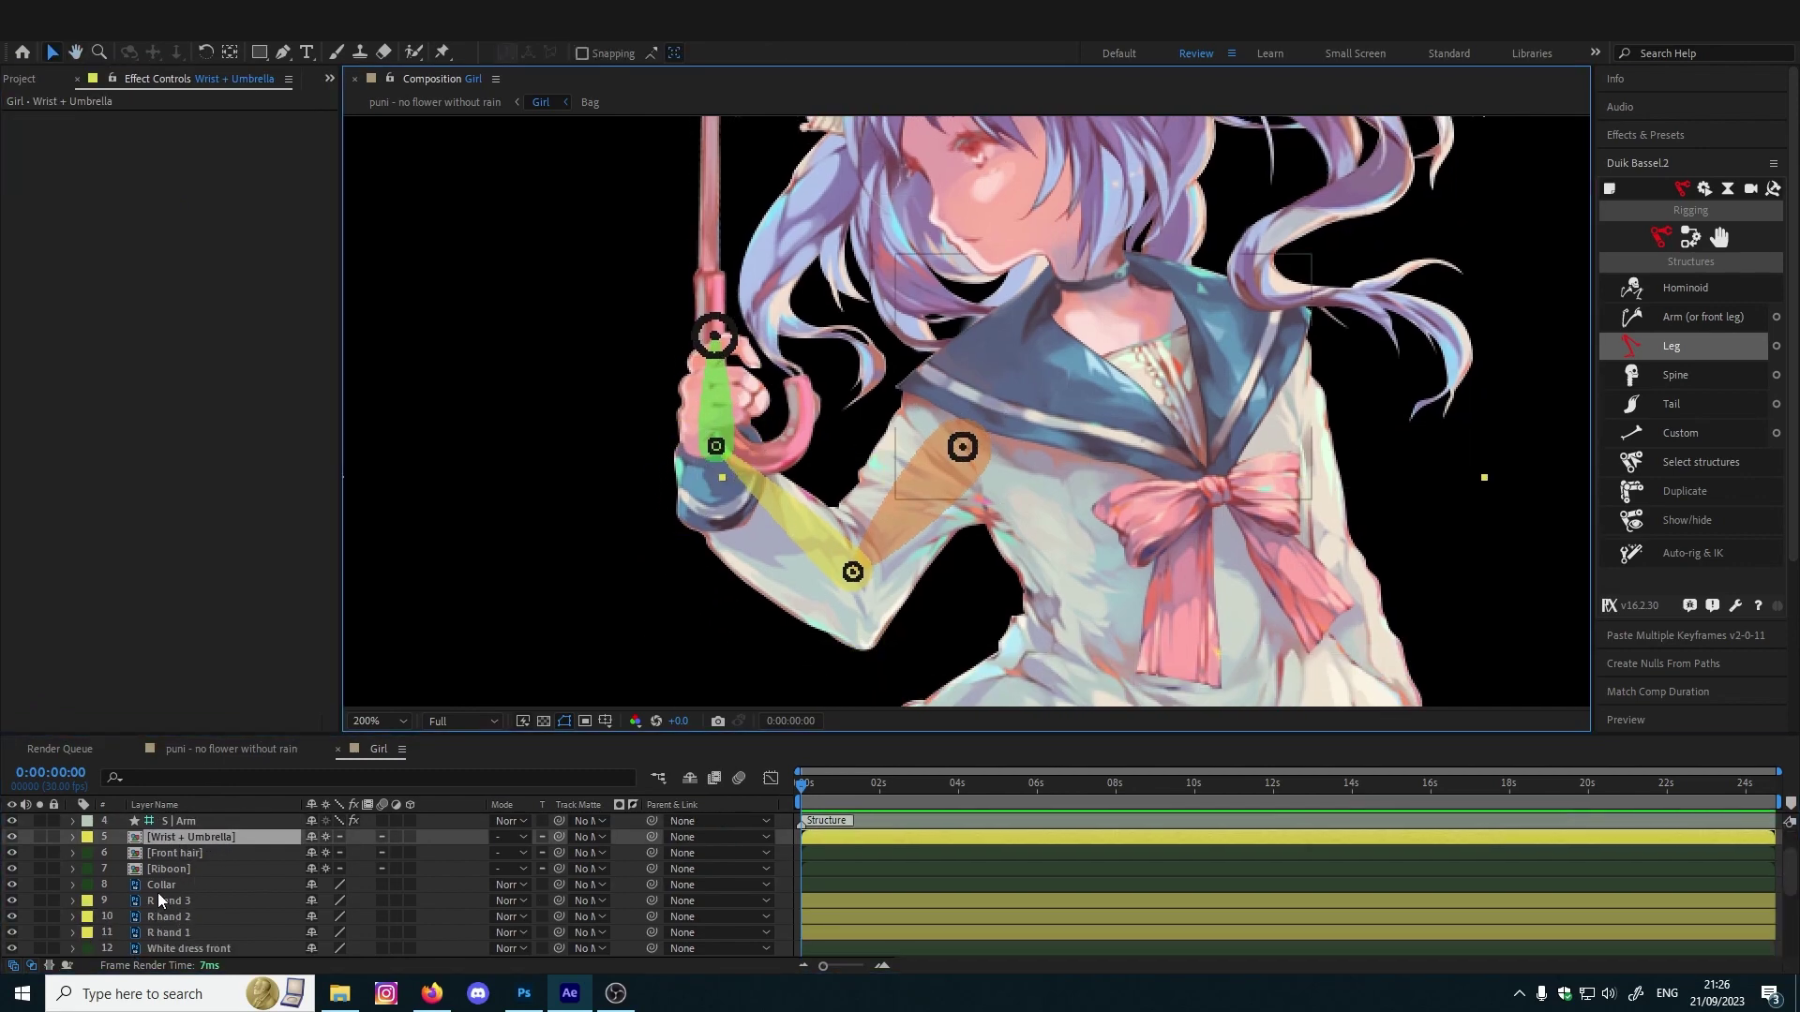
pyautogui.click(160, 895)
pyautogui.keyDown('shift'); pyautogui.click(177, 935); pyautogui.keyUp('shift')
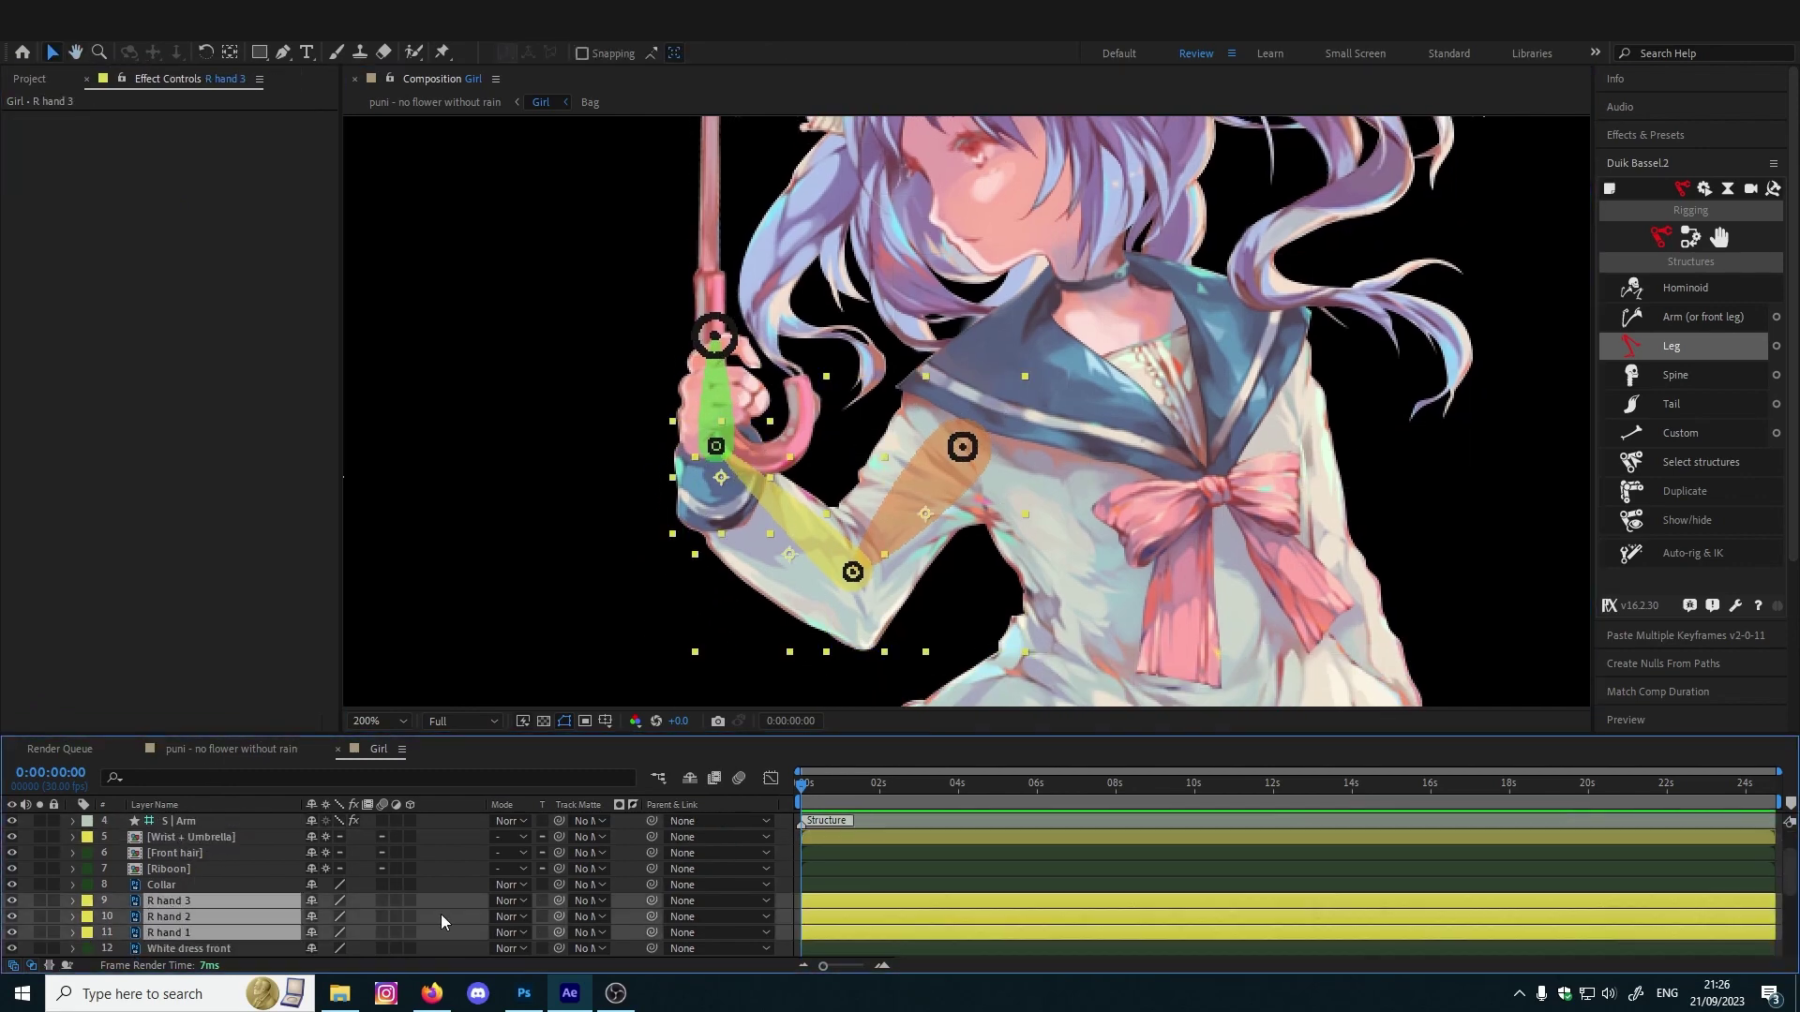
pyautogui.click(227, 934)
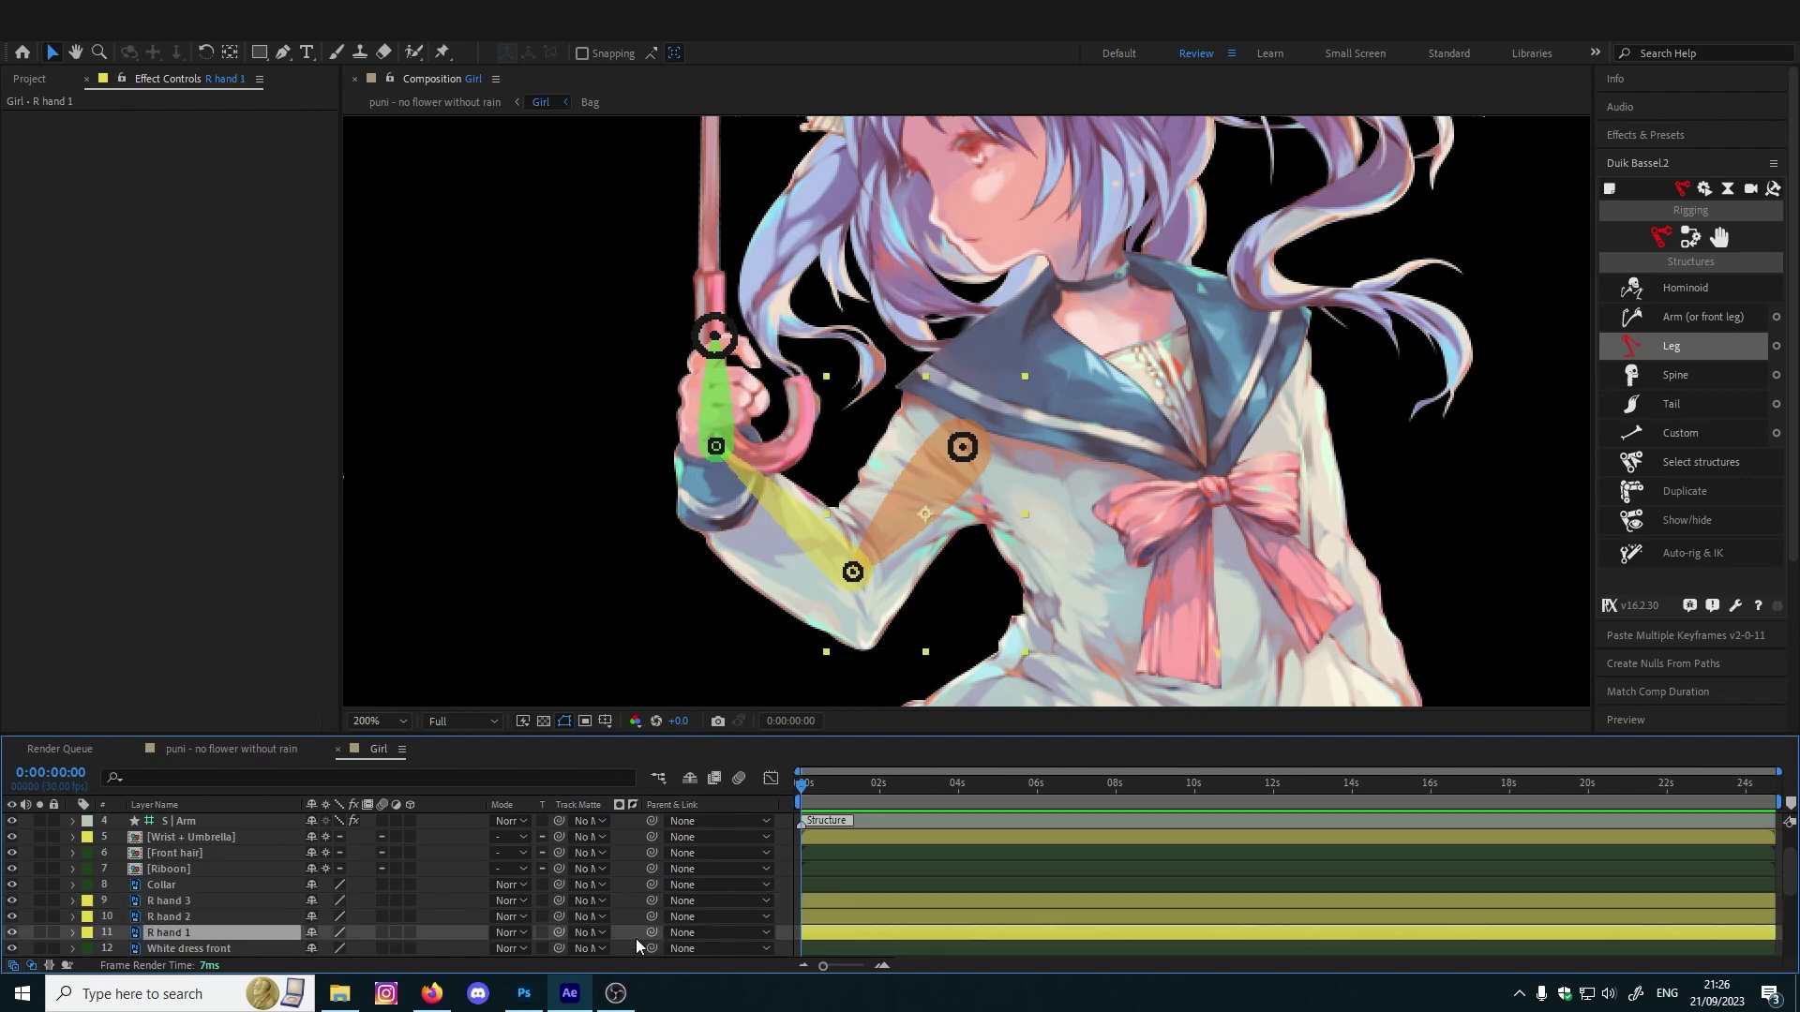
pyautogui.moveTo(655, 931); pyautogui.dragTo(216, 840)
pyautogui.click(192, 931)
pyautogui.click(435, 884)
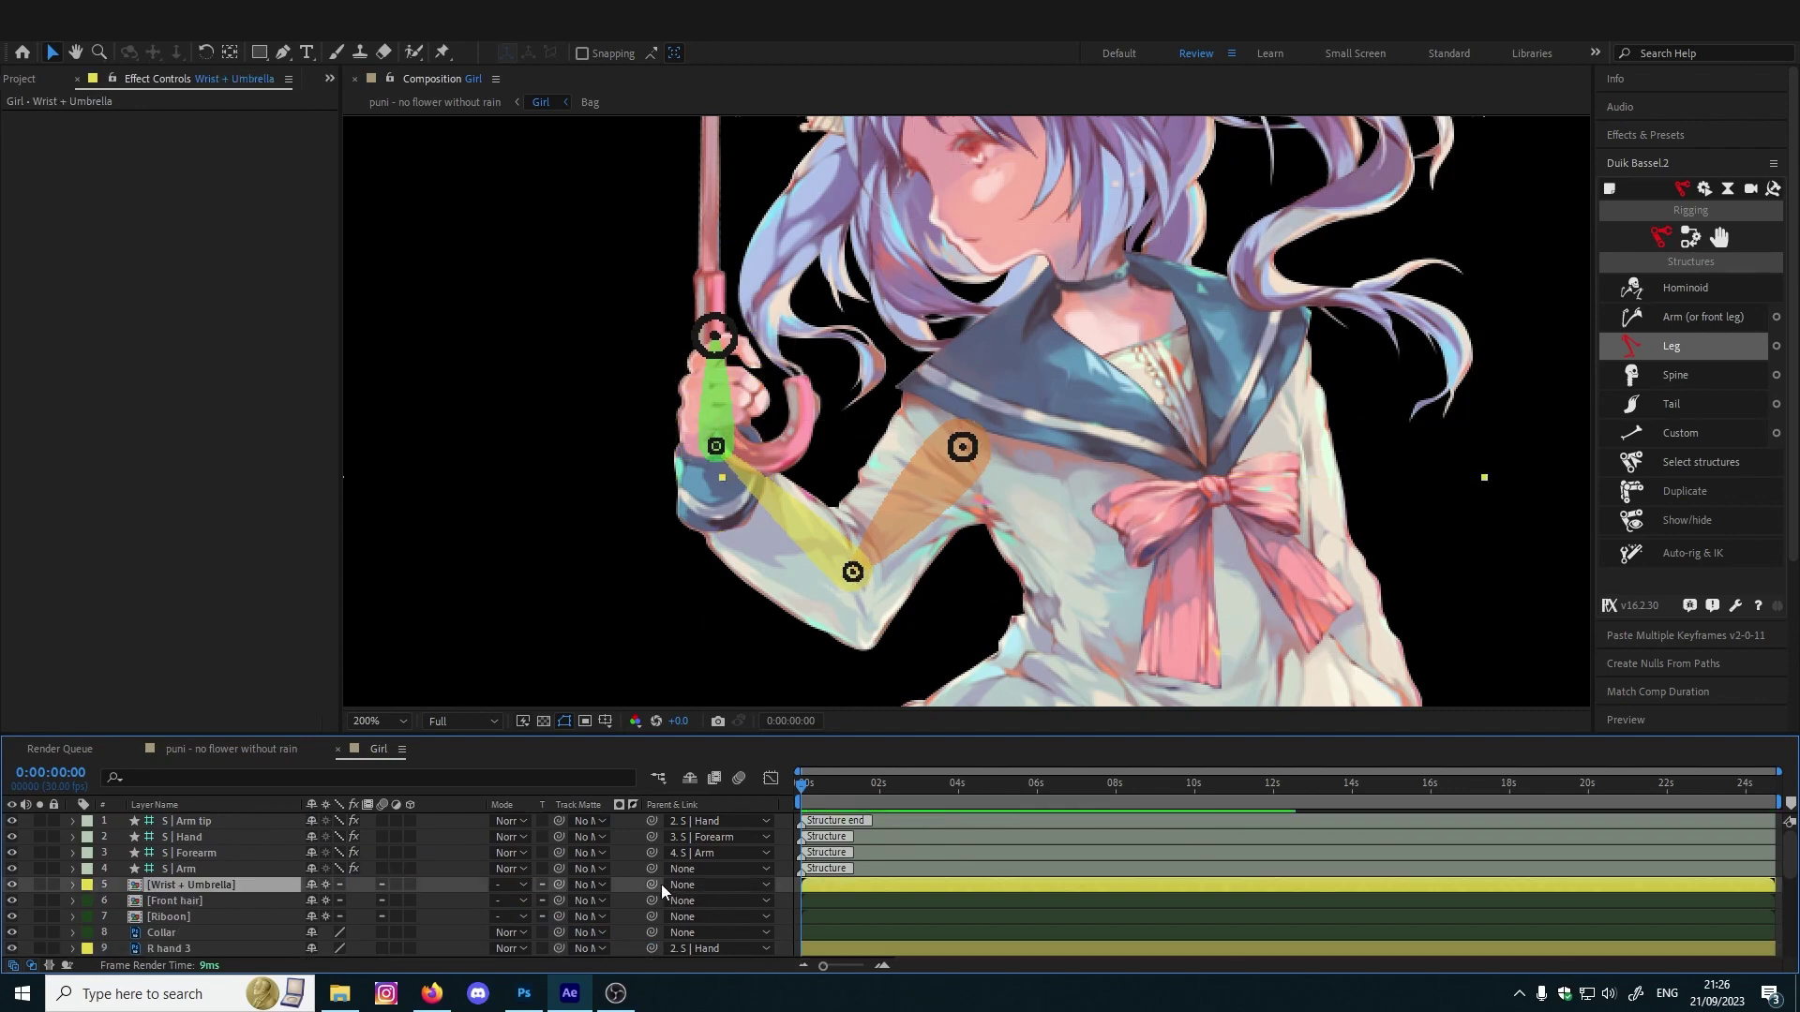
pyautogui.moveTo(652, 884); pyautogui.dragTo(191, 825)
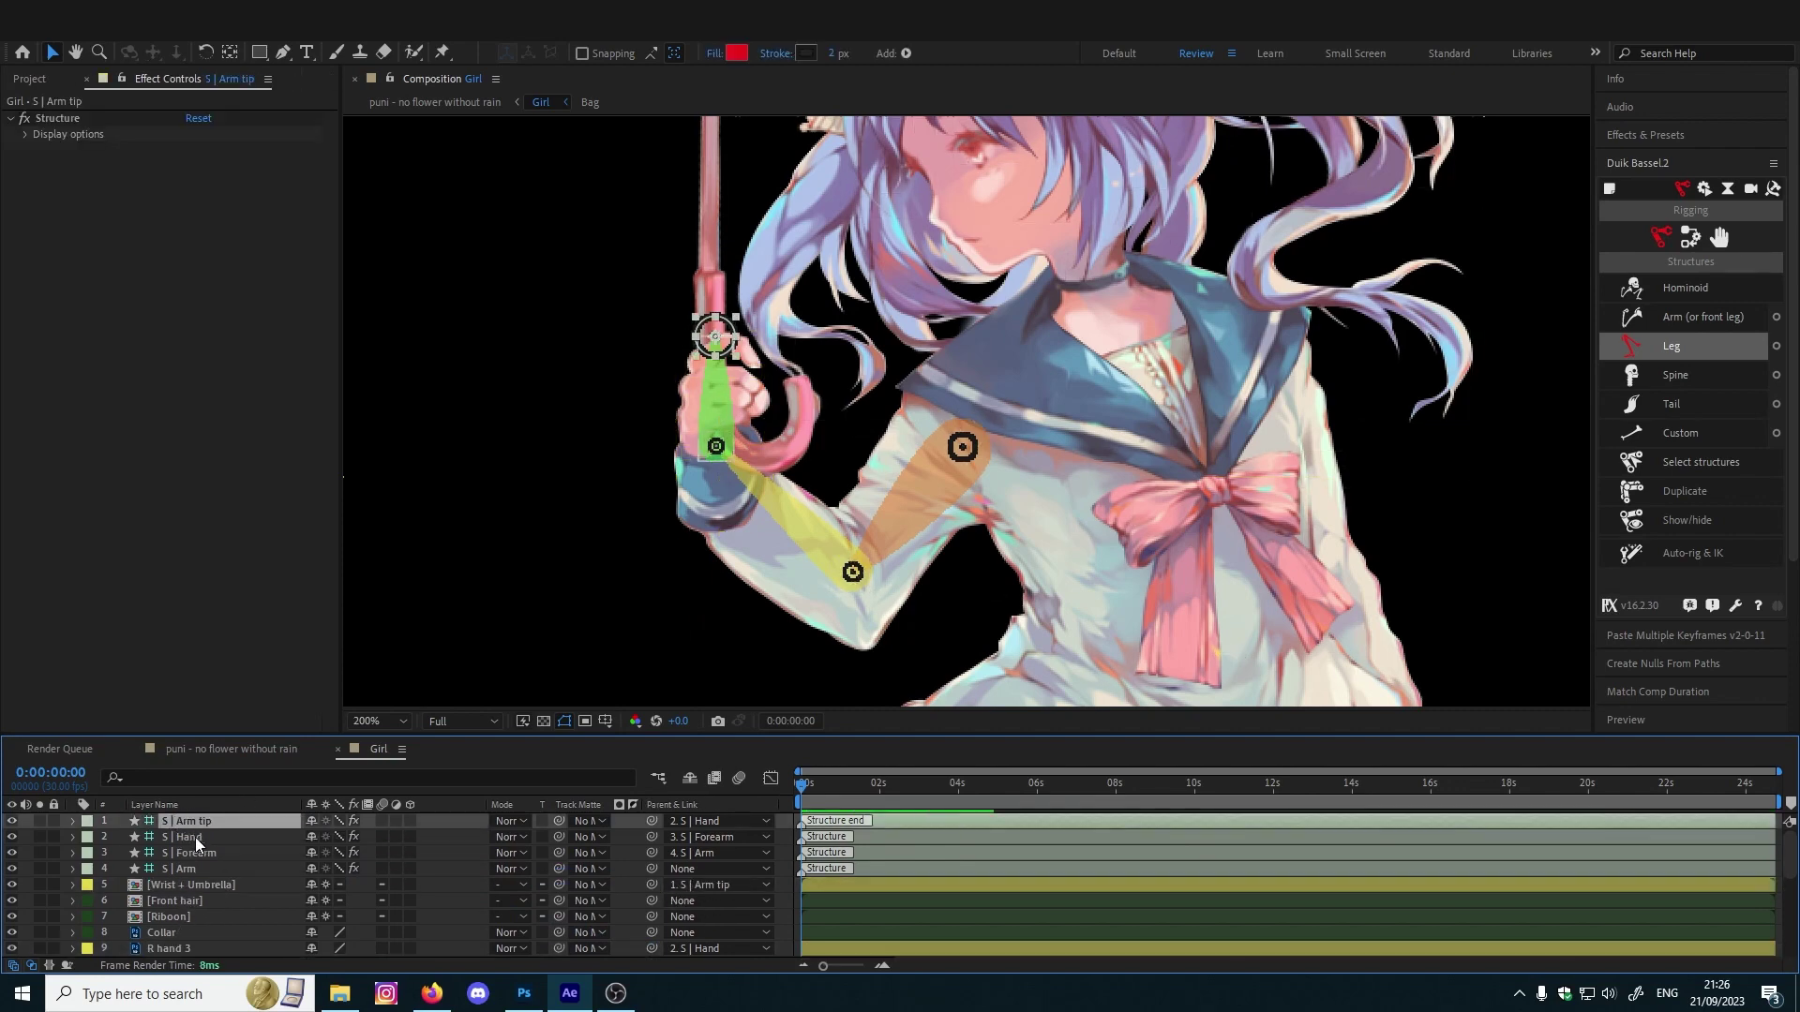
# Select the four arm structures, from Arm tip to Arm, and apply Auto-rig & IK to them
pyautogui.keyDown('shift'); pyautogui.click(186, 868); pyautogui.keyUp('shift')
pyautogui.click(178, 886)
pyautogui.click(195, 822)
pyautogui.keyDown('shift'); pyautogui.click(195, 870); pyautogui.keyUp('shift')
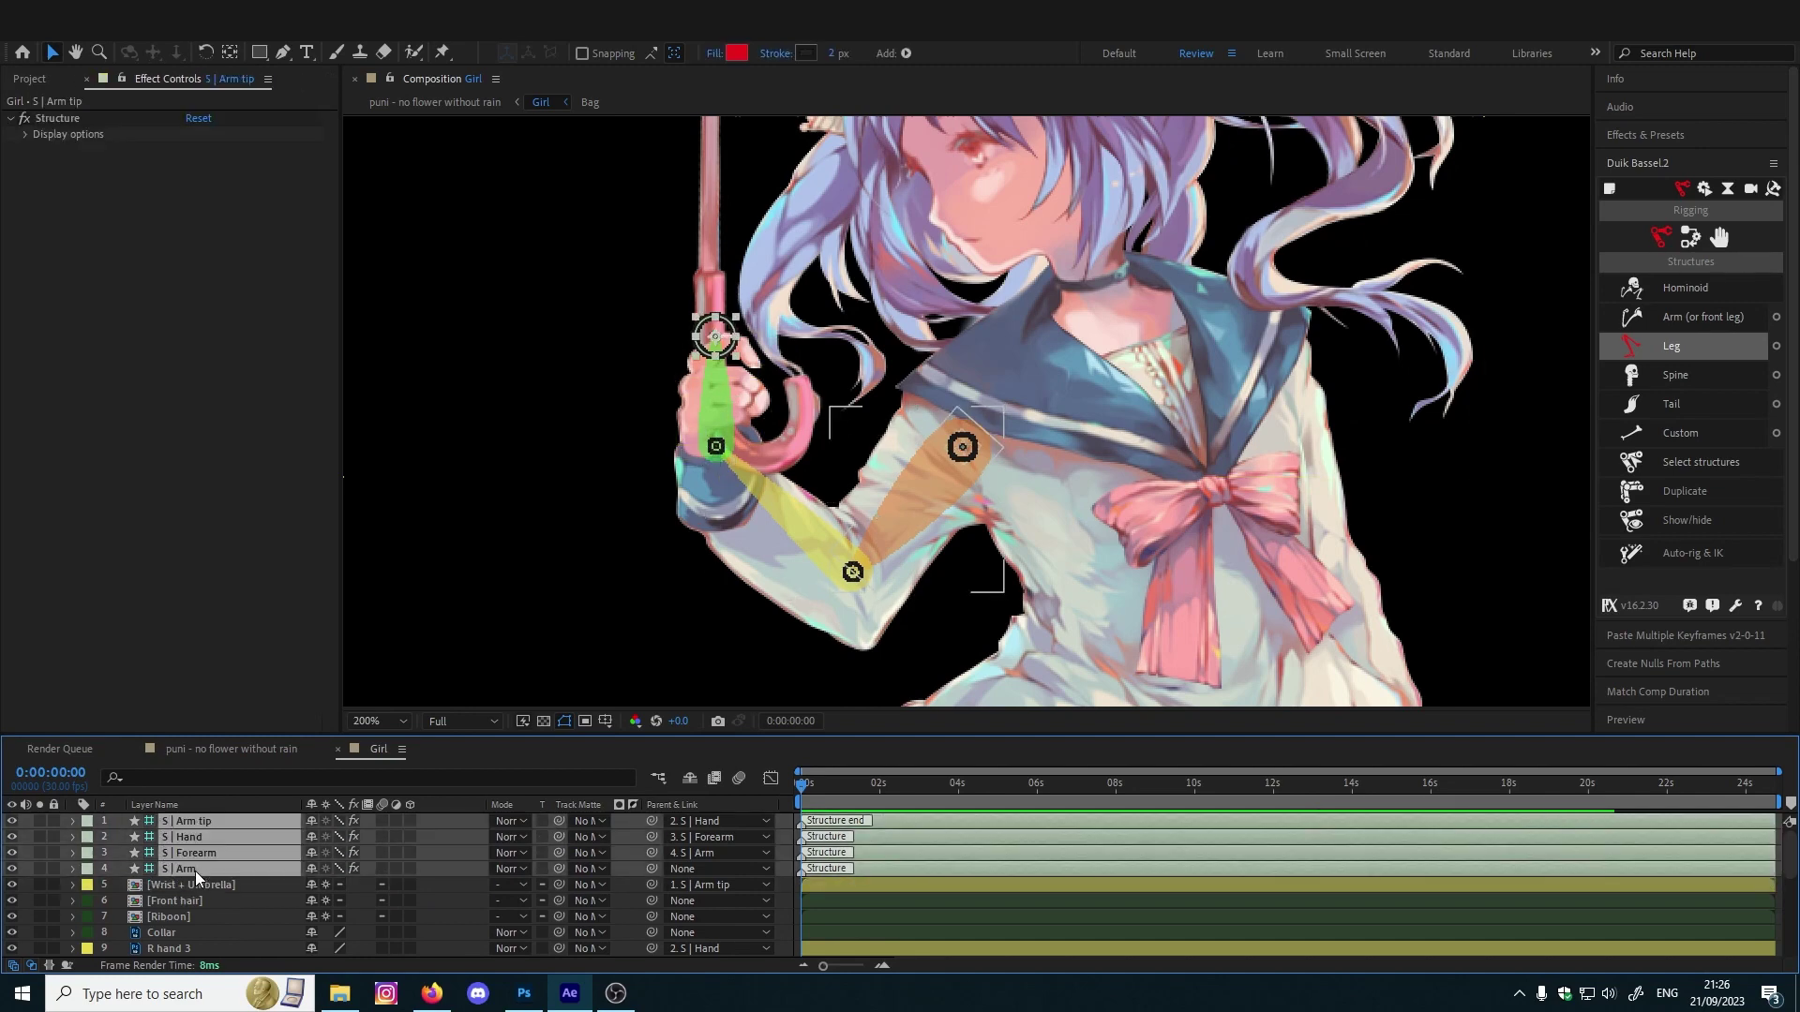
pyautogui.click(698, 396)
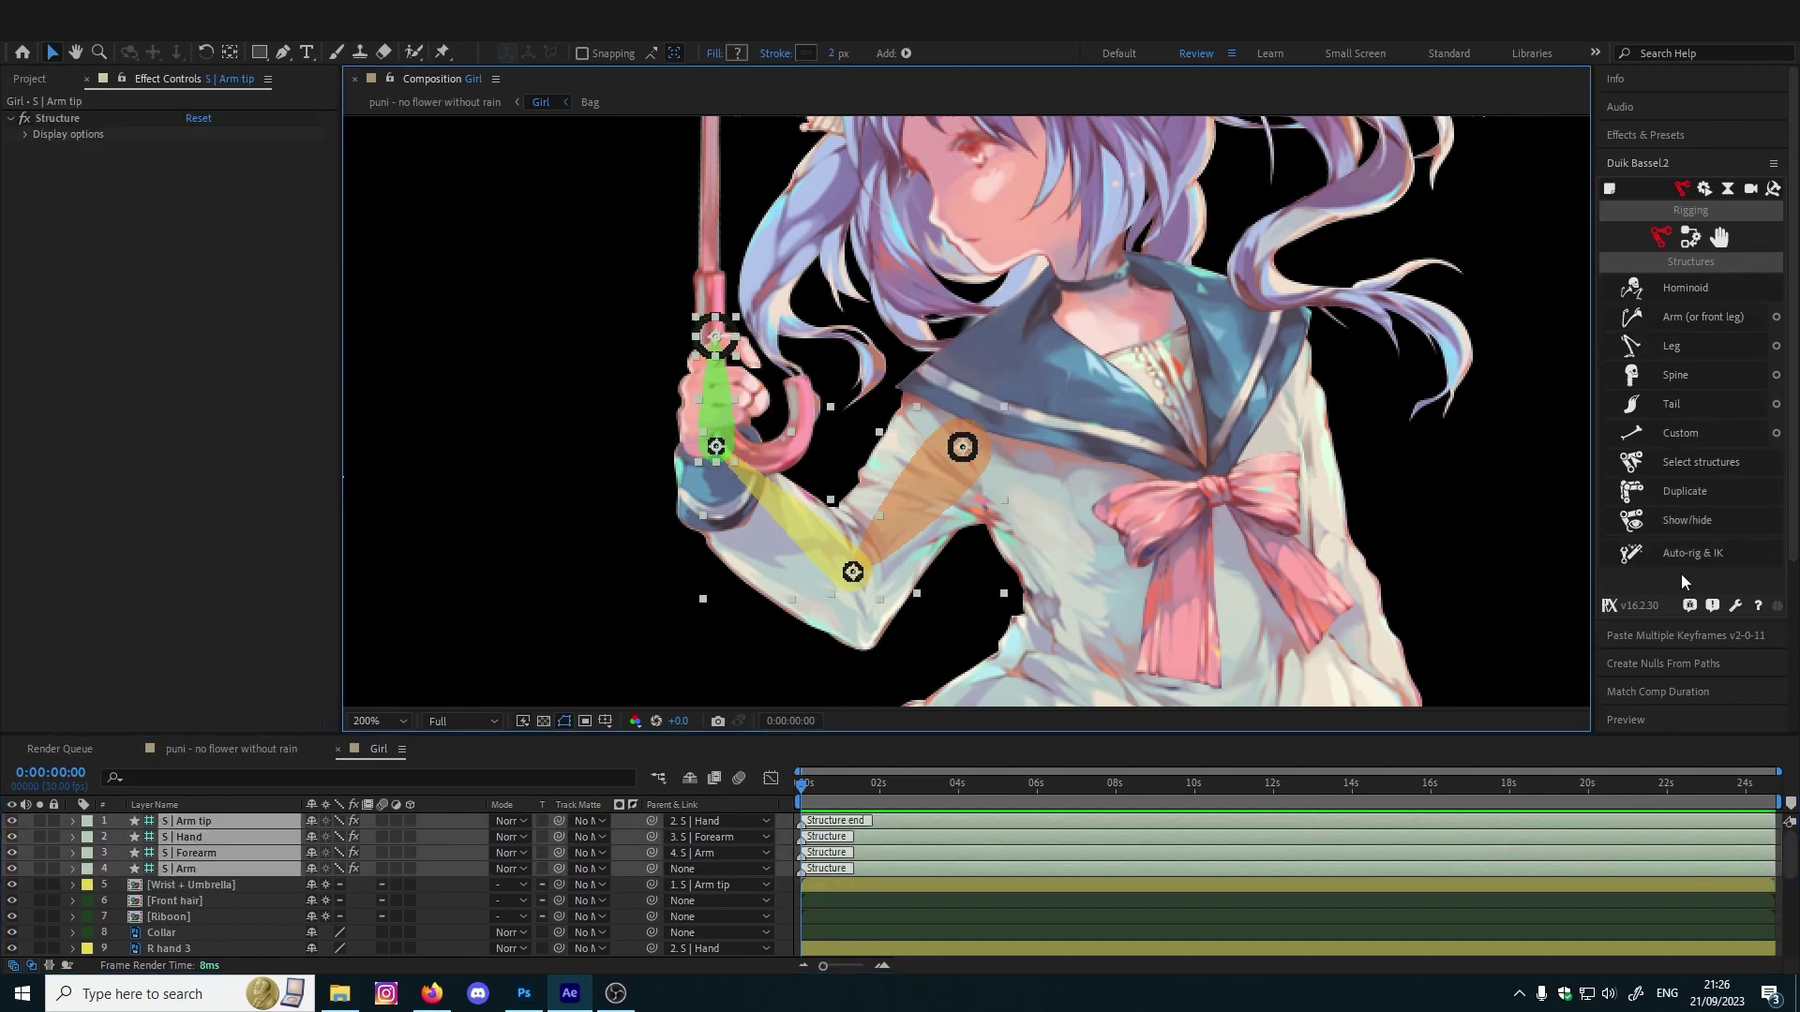
pyautogui.click(1690, 237)
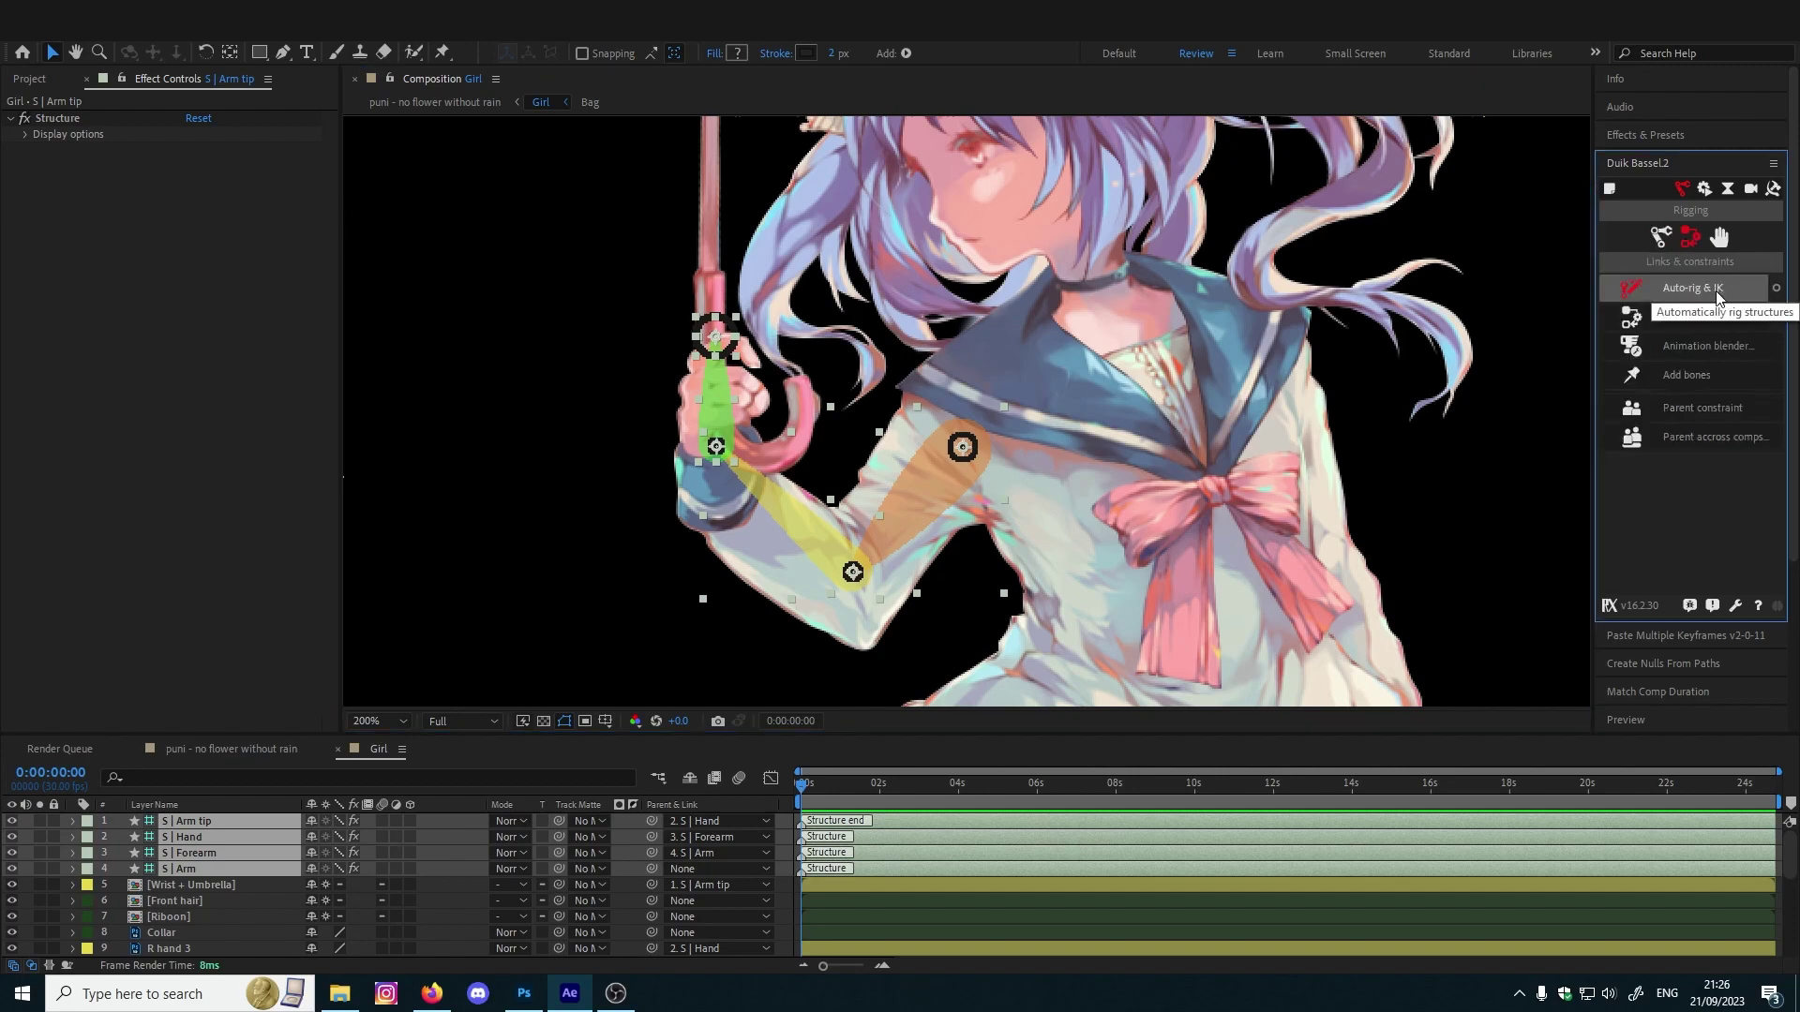
pyautogui.click(1683, 293)
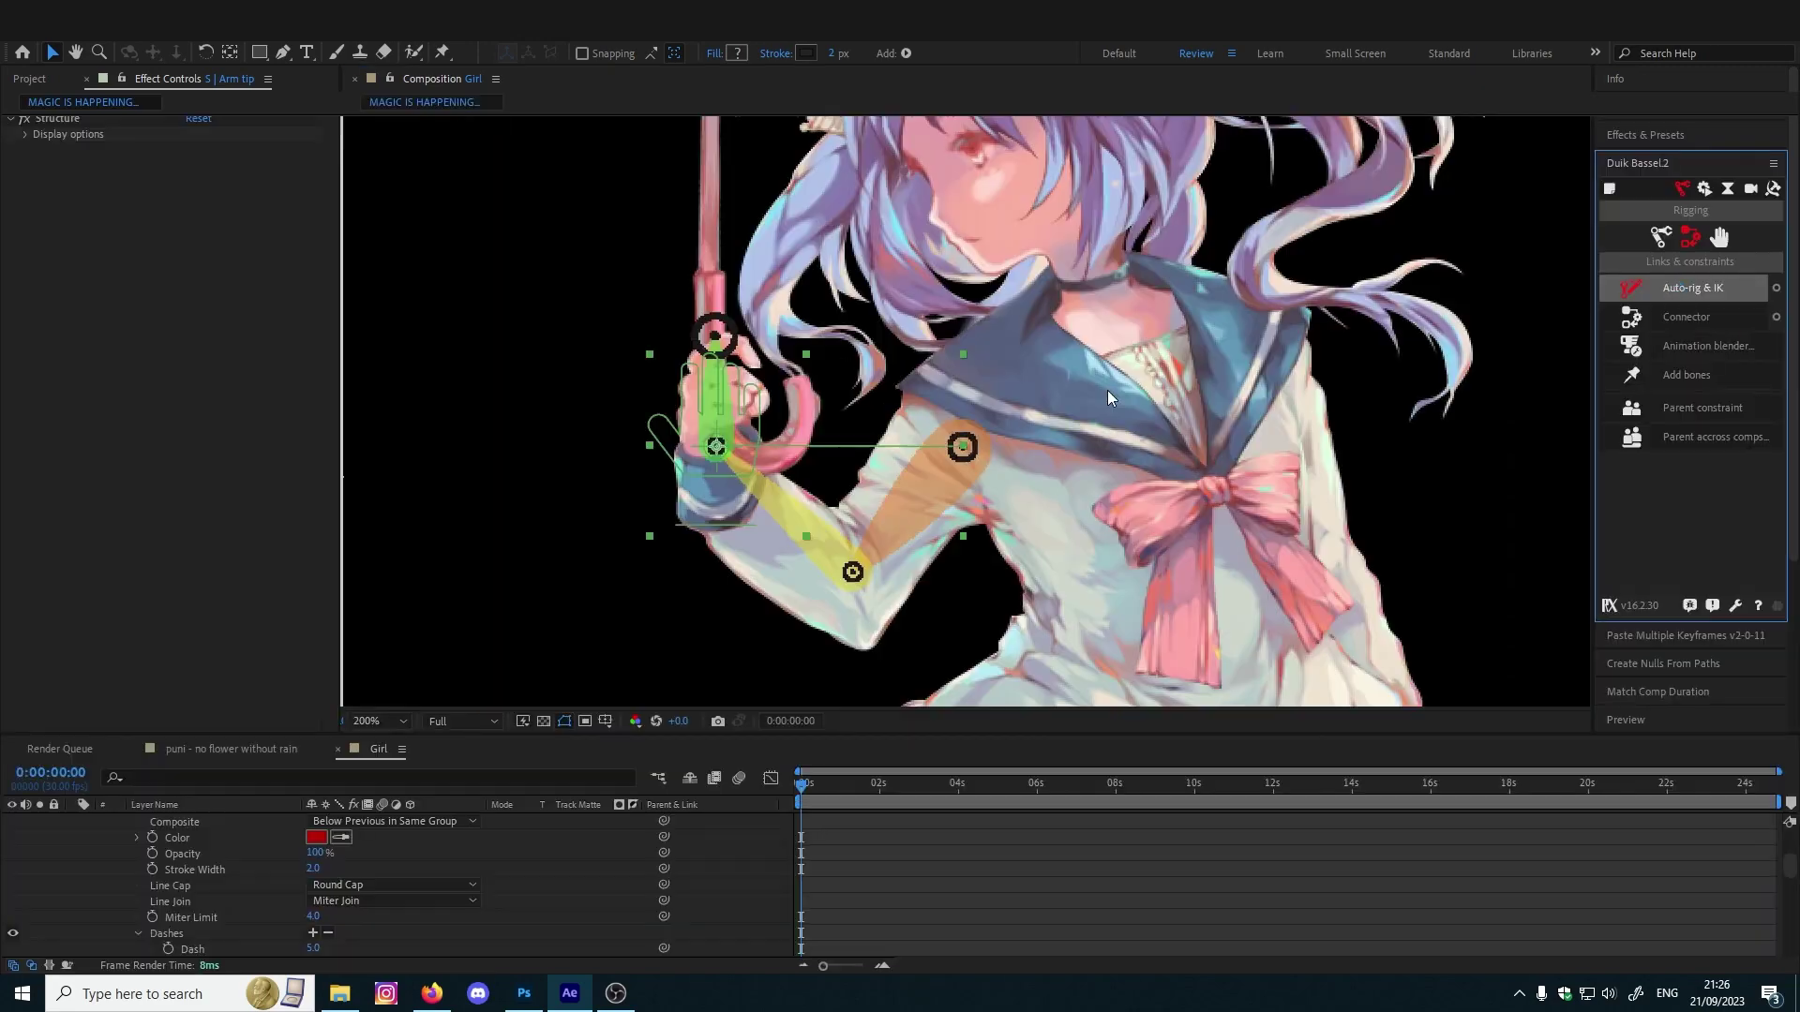
# Move the hand controller to test the arm's bending, and undo the test and the auto-rig
pyautogui.moveTo(710, 441); pyautogui.dragTo(812, 473)
pyautogui.hotkey('ctrl', 'z')
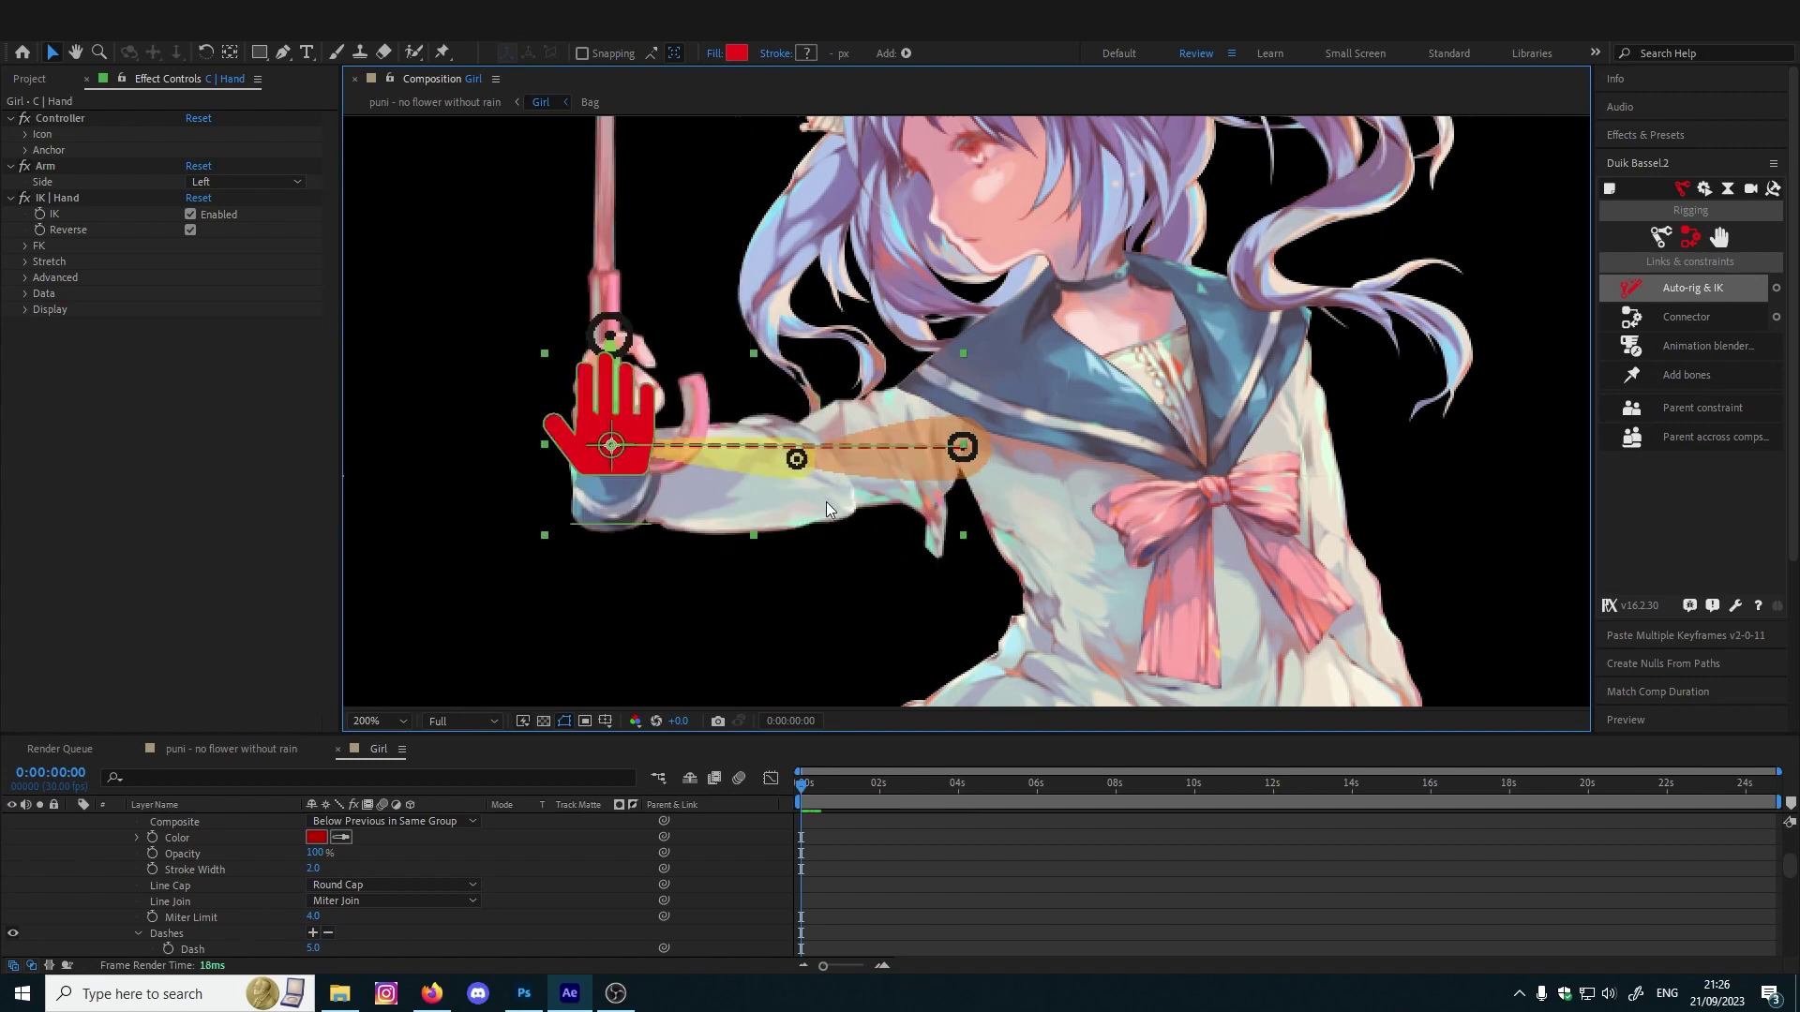
pyautogui.hotkey('ctrl', 'z')
pyautogui.hotkey('ctrl', 'z')
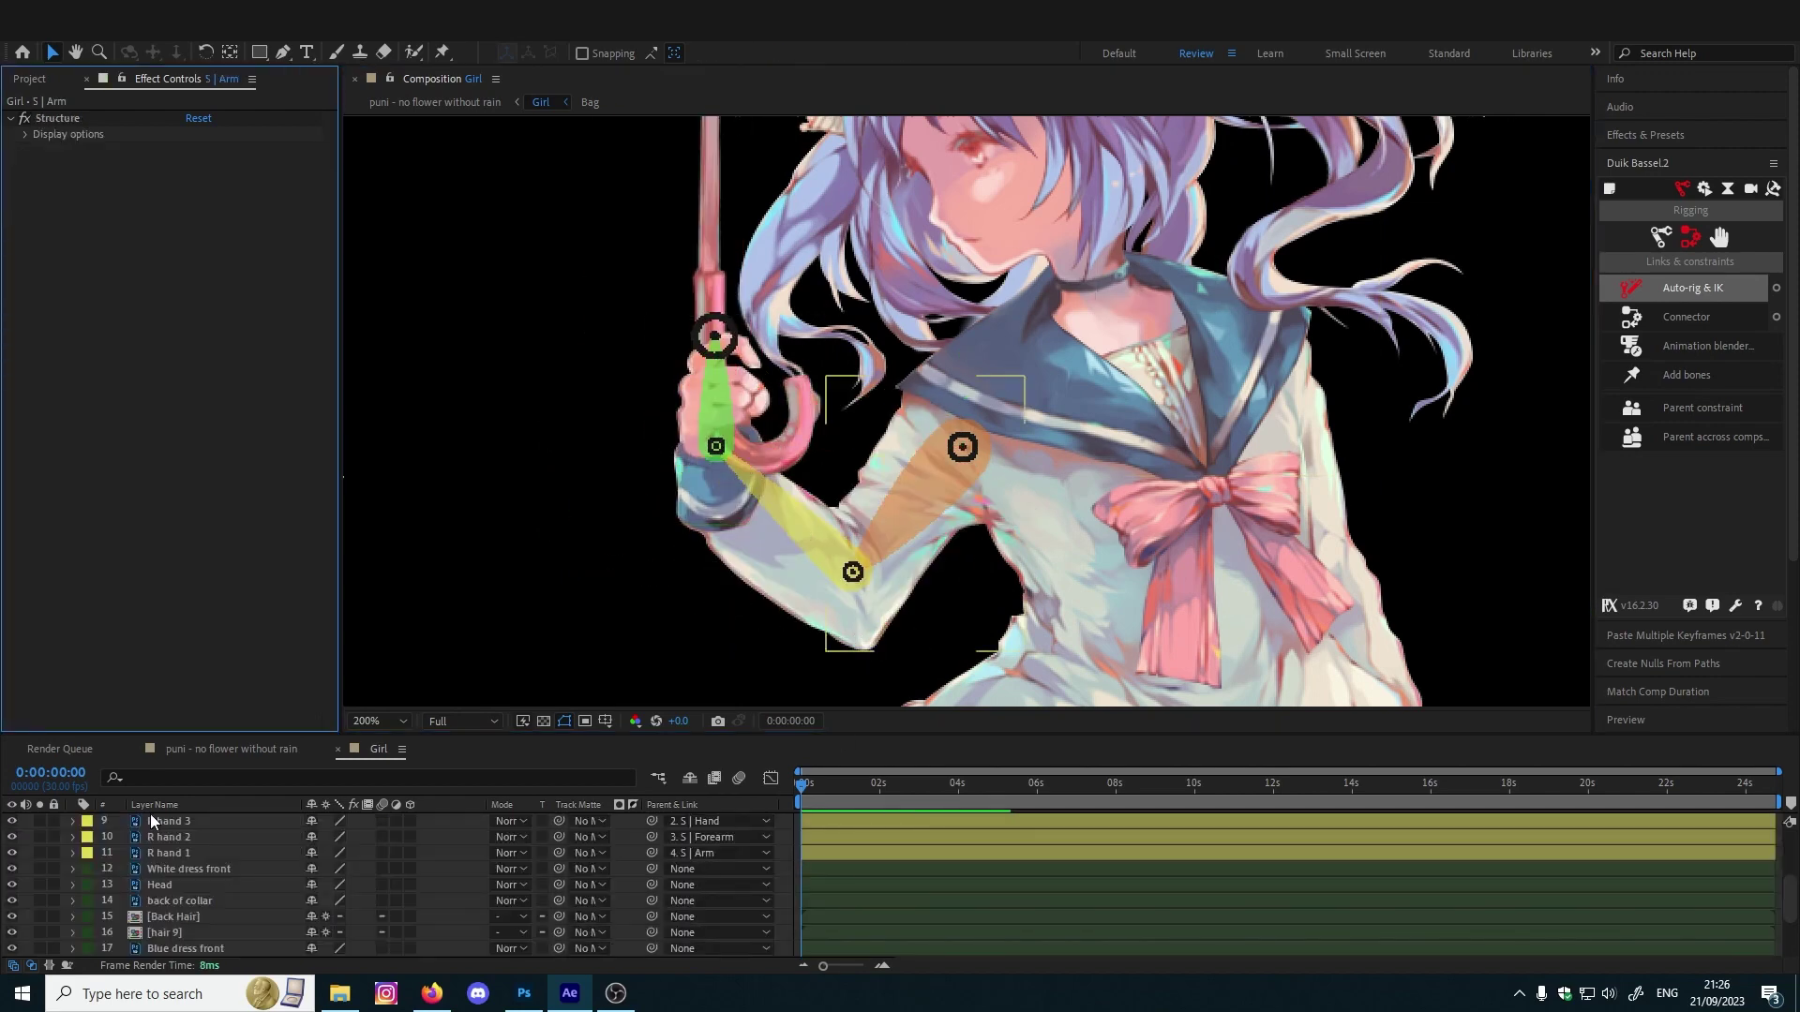
pyautogui.scroll(3, 161, 817)
pyautogui.click(189, 821)
pyautogui.click(225, 868)
pyautogui.keyDown('ctrl'); pyautogui.click(262, 884); pyautogui.keyUp('ctrl')
pyautogui.scroll(-2, 309, 863)
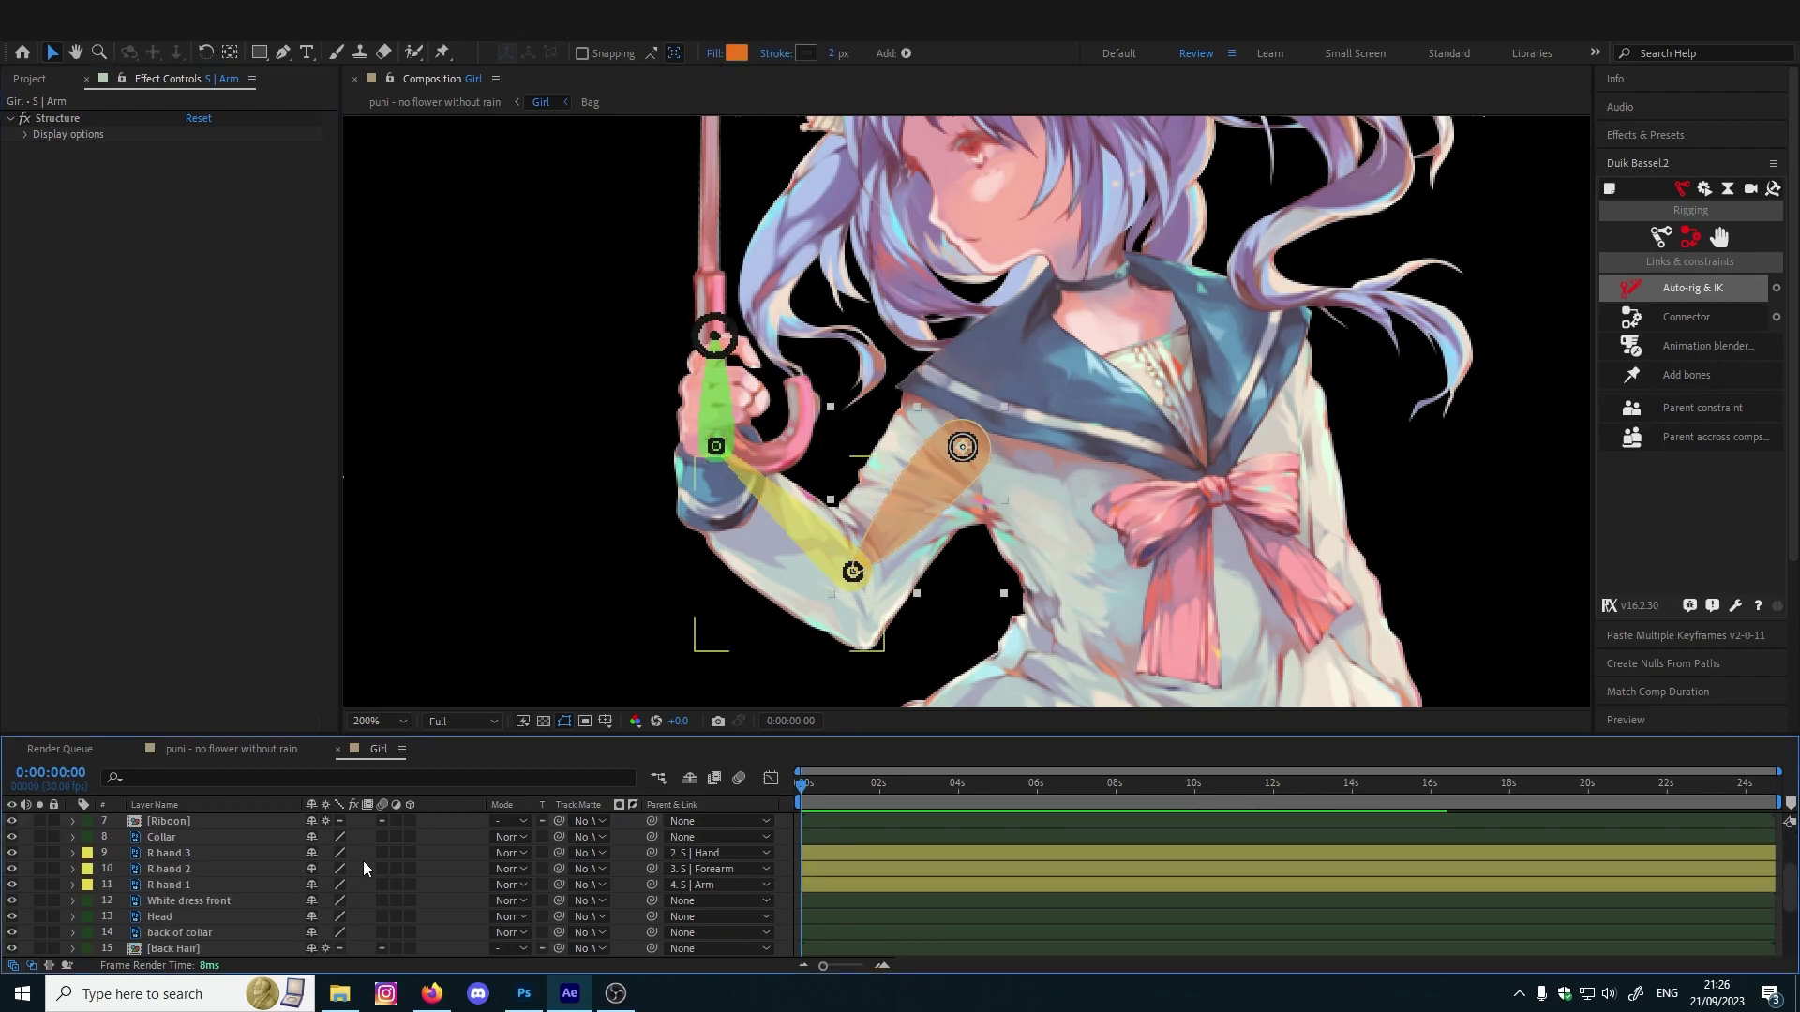
# Undo the parenting of R hand 1, 2 and 3 to the arm structures and select the R hand 1 layer
pyautogui.hotkey('ctrl', 'z')
pyautogui.hotkey('ctrl', 'z')
pyautogui.click(183, 911)
pyautogui.click(187, 884)
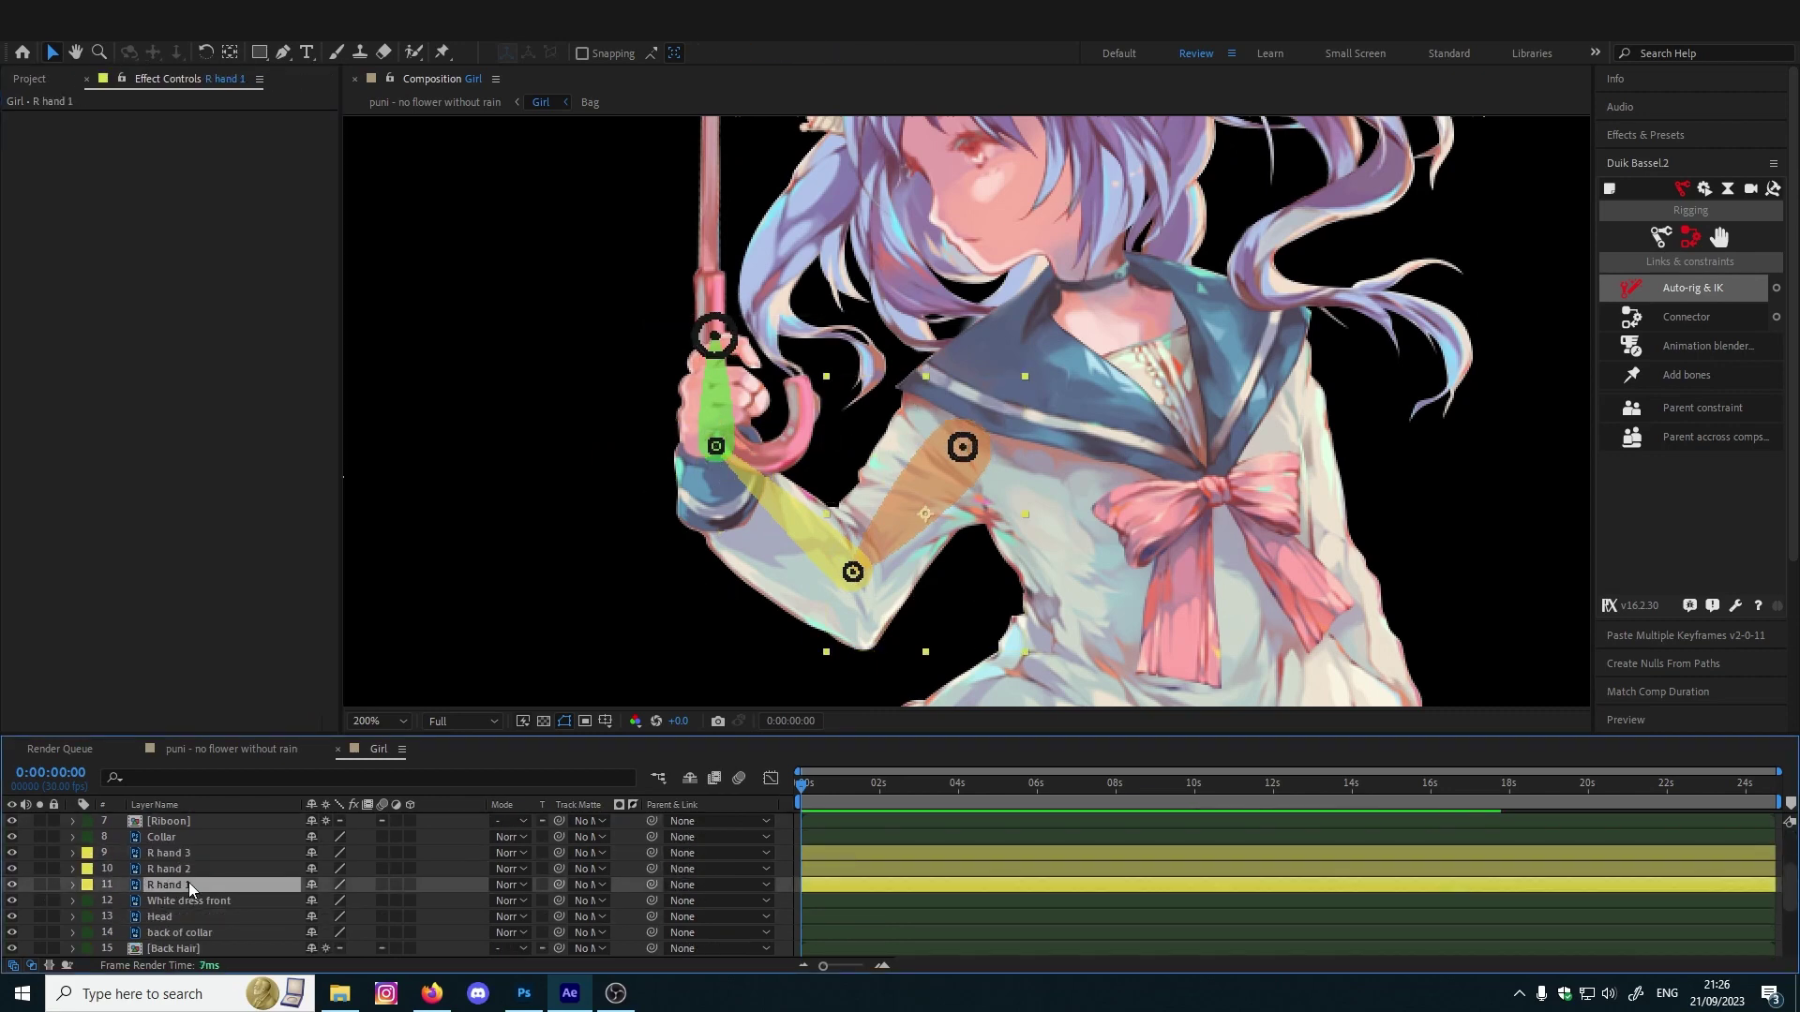
# Solo R hand 1 and place six puppet pins from the shoulder top down its inner edge to the underarm tip
pyautogui.click(452, 52)
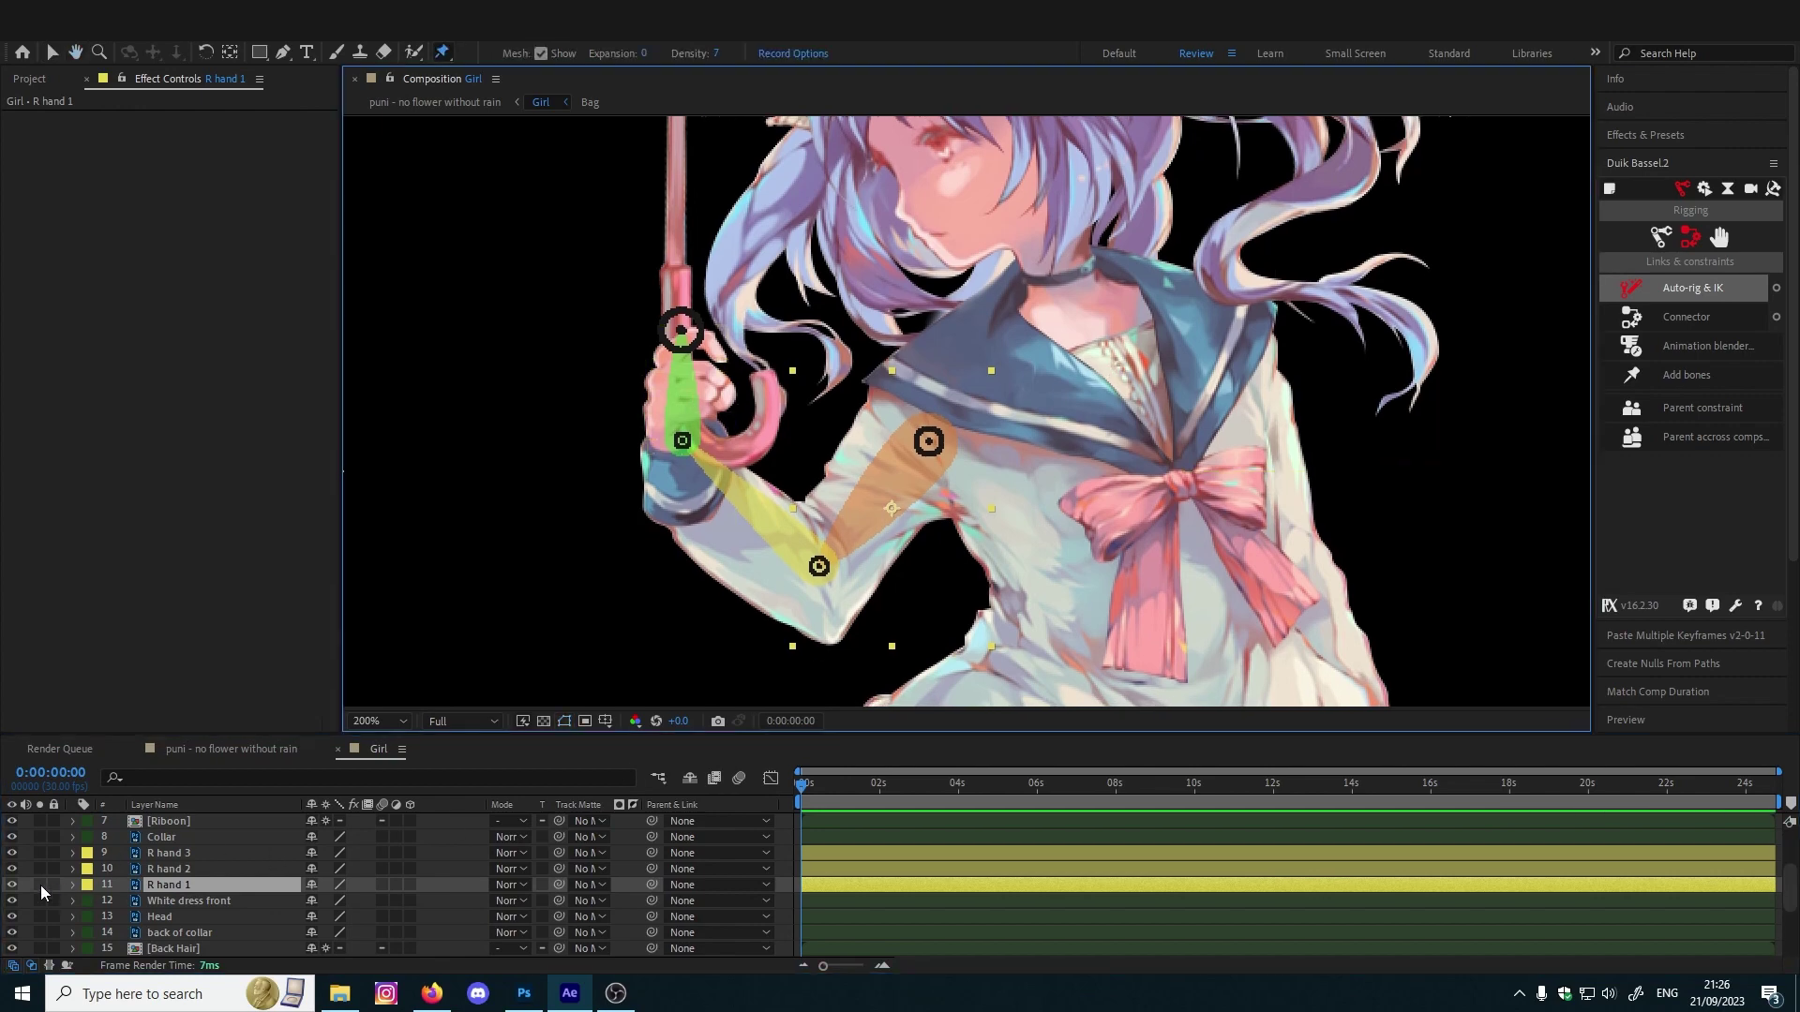
pyautogui.click(39, 885)
pyautogui.click(882, 380)
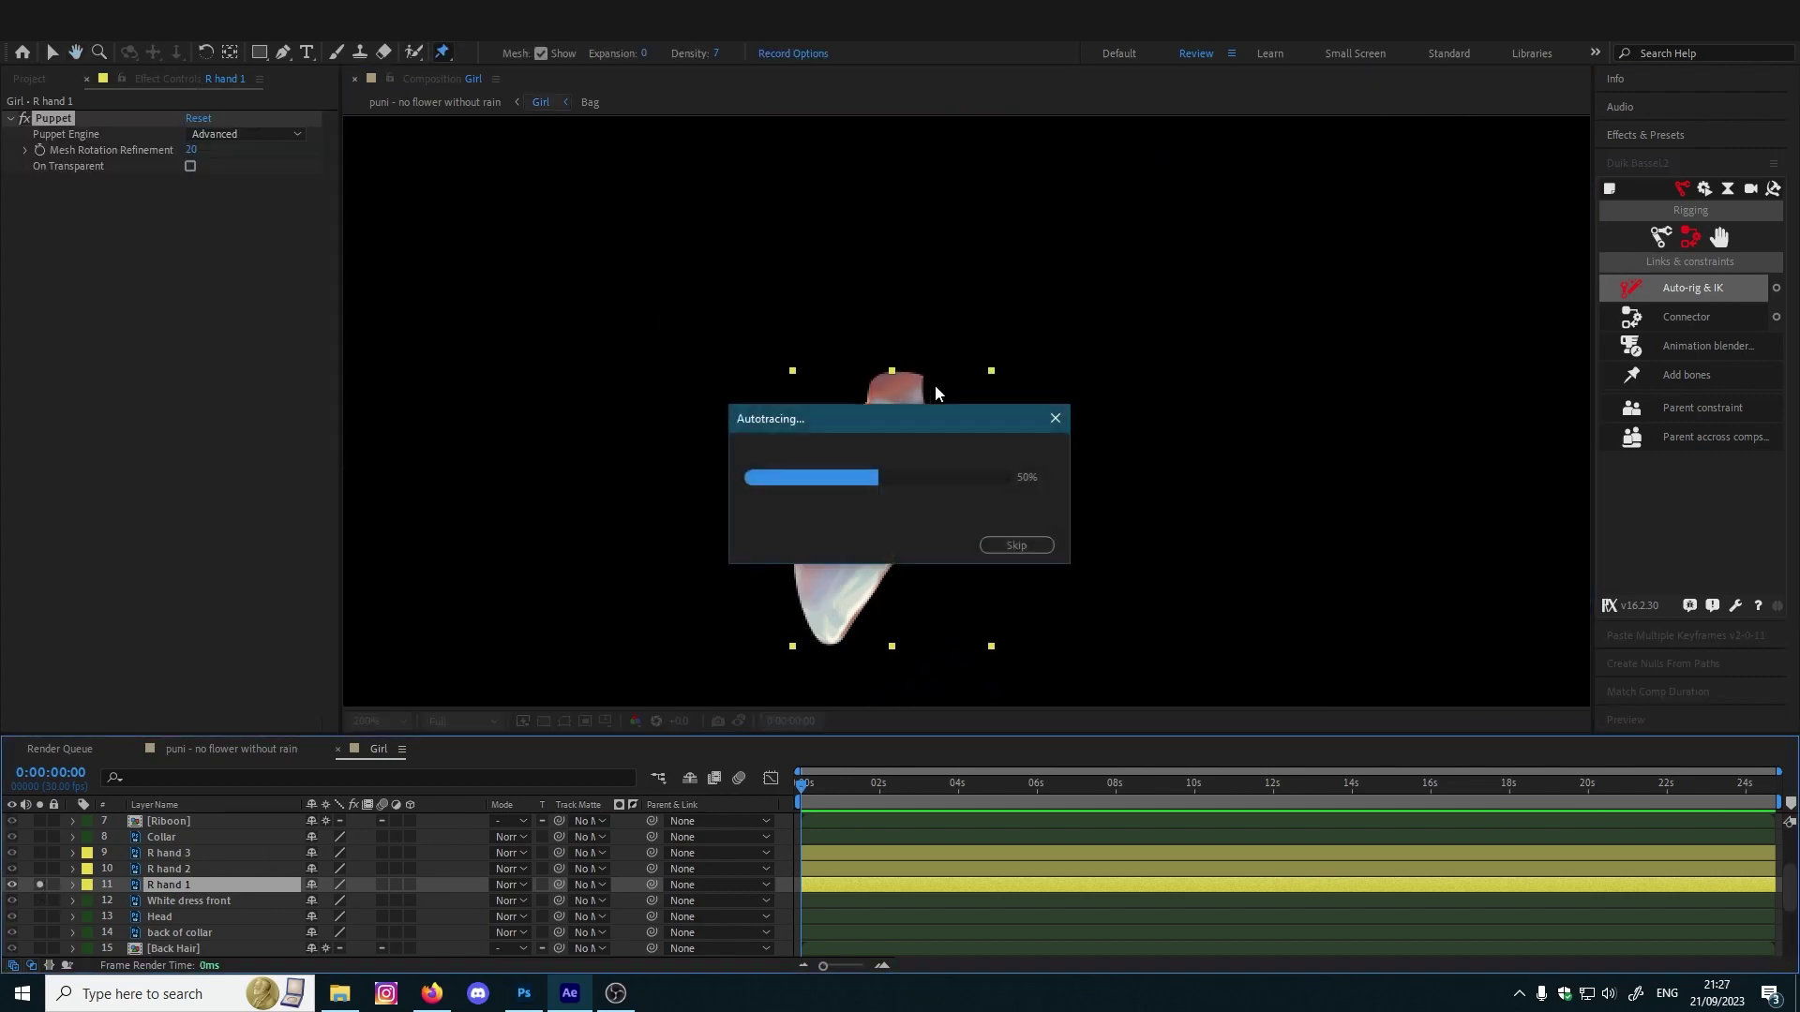
pyautogui.click(925, 378)
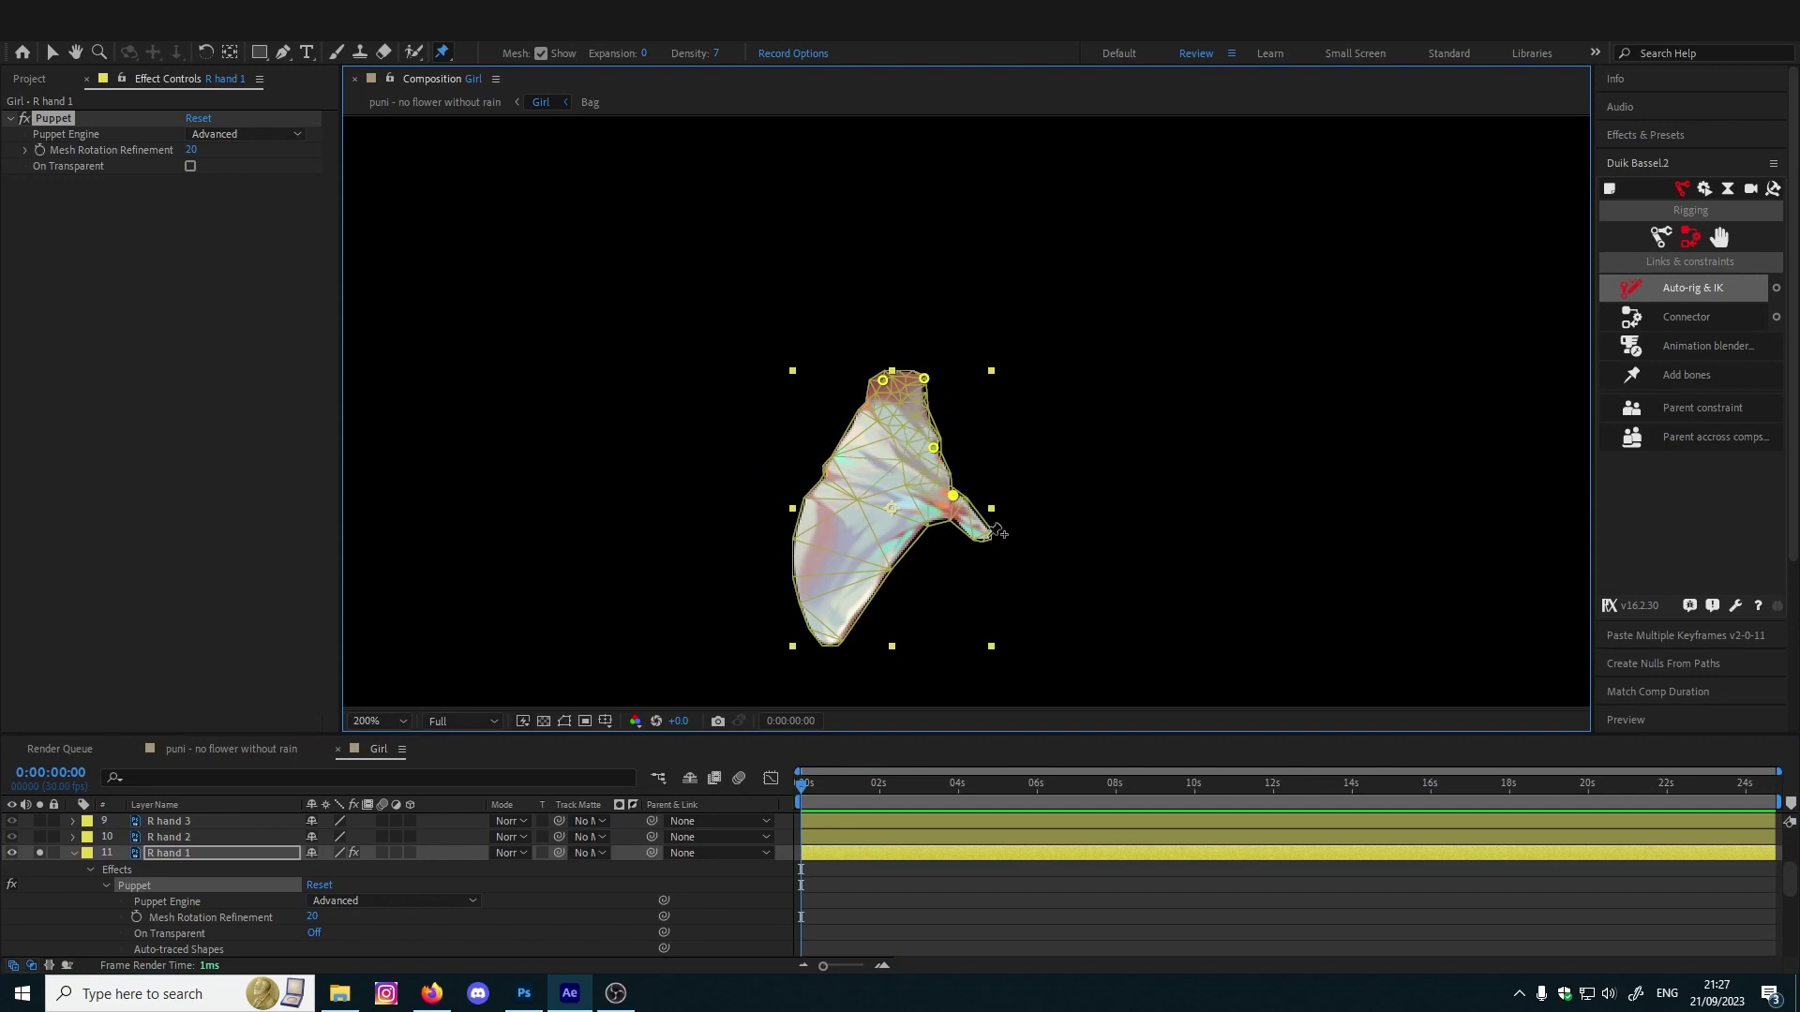
pyautogui.click(984, 535)
# Reveal R hand 1's puppet pins, select all six and remove their position keyframes
pyautogui.scroll(-2, 221, 871)
pyautogui.scroll(2, 223, 879)
pyautogui.press('y')
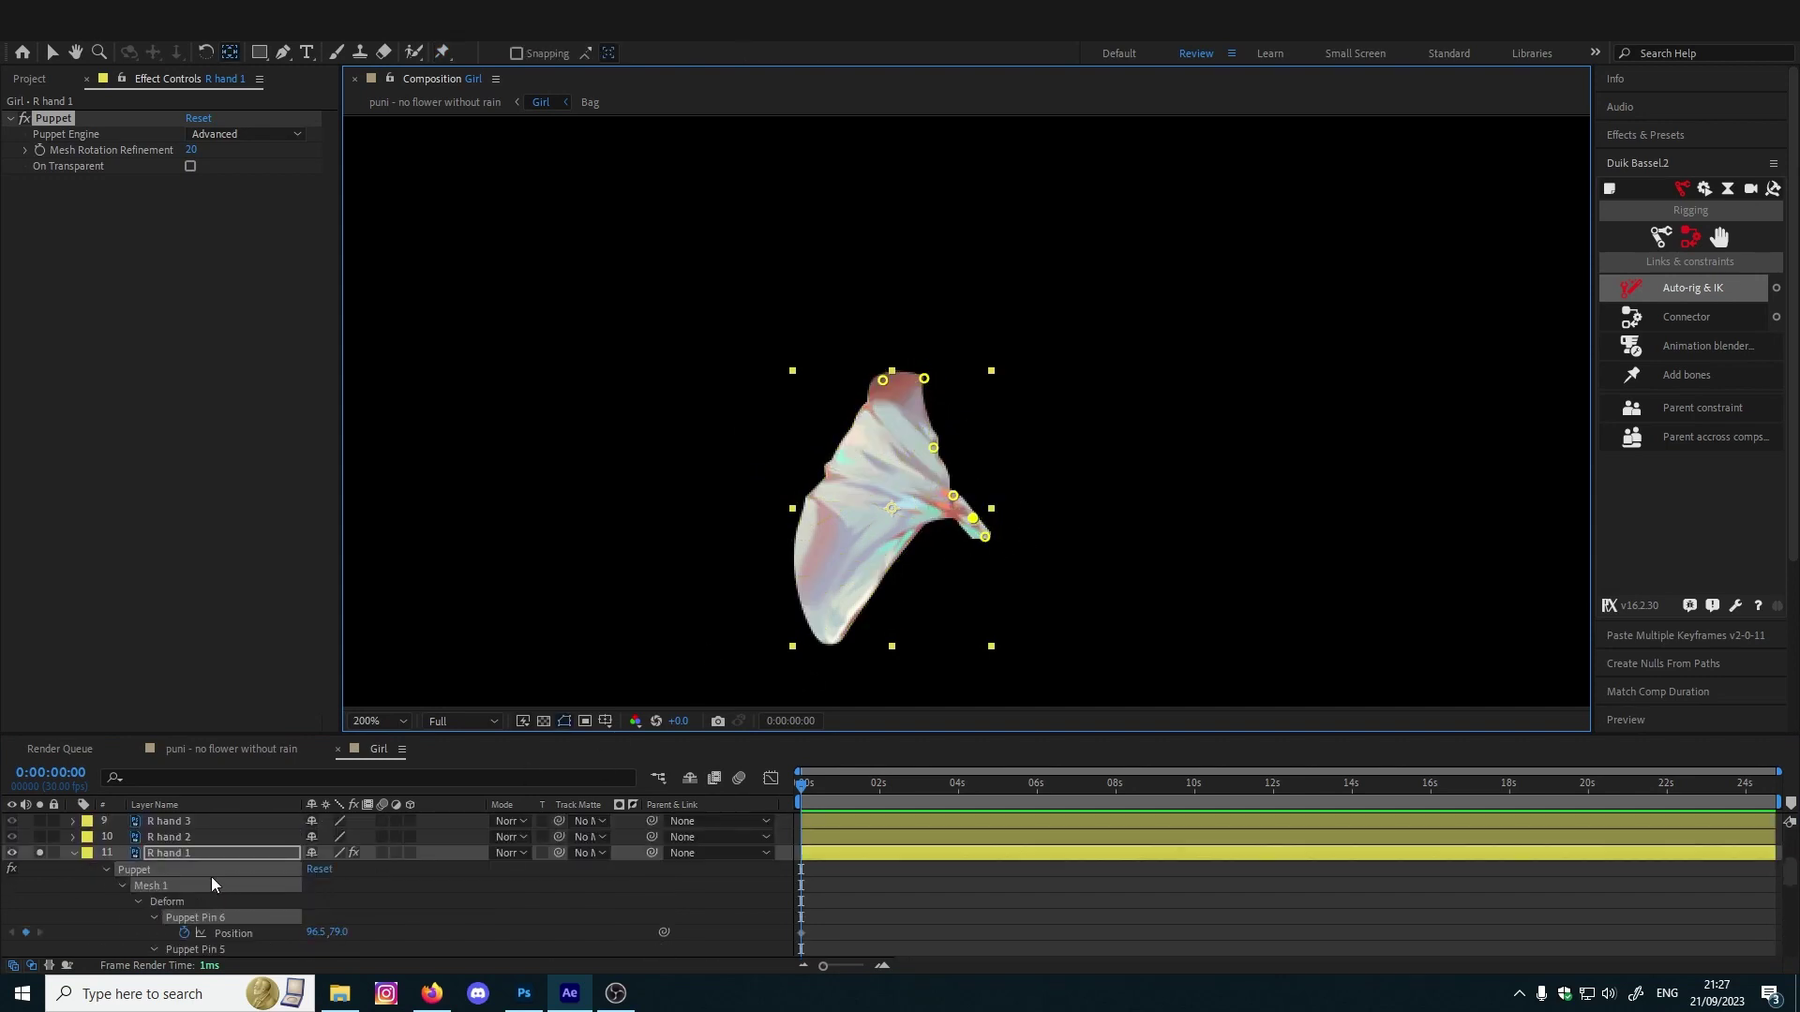
pyautogui.press('u')
pyautogui.scroll(-1, 212, 878)
pyautogui.click(185, 888)
pyautogui.scroll(1, 274, 886)
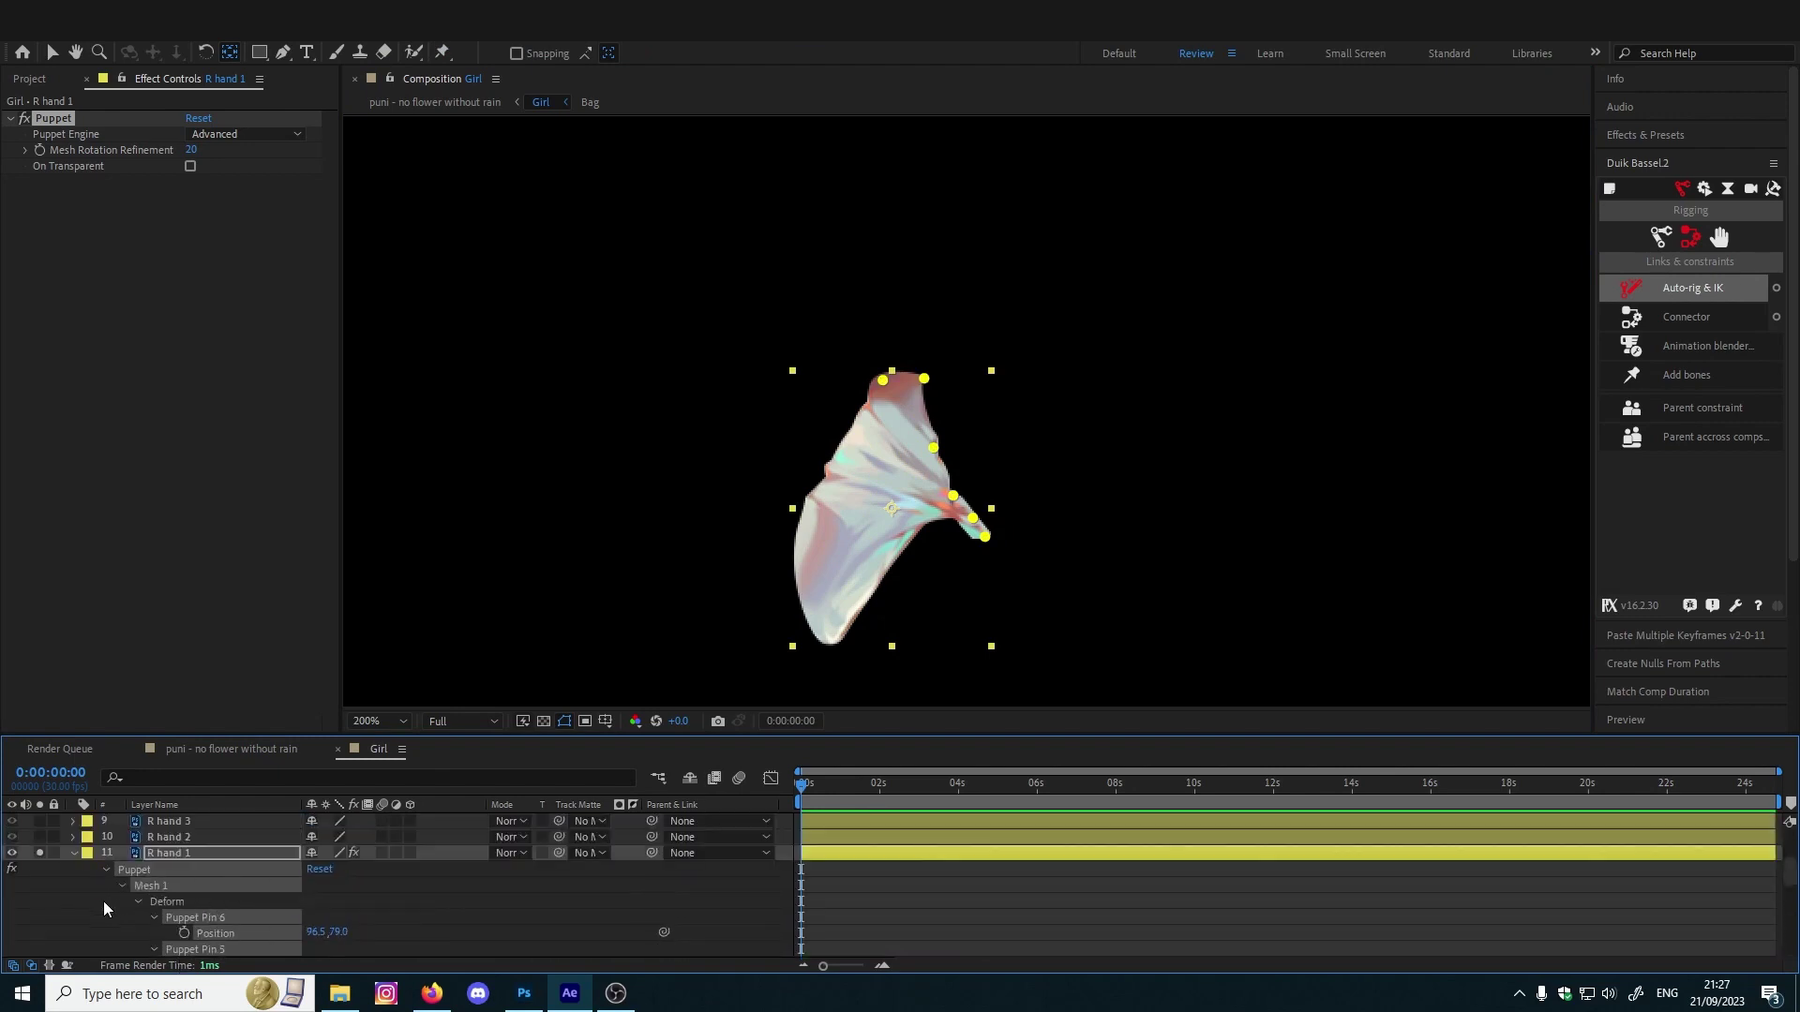
# Unsolo R hand 1 and add one more puppet pin to it at the elbow joint
pyautogui.click(39, 853)
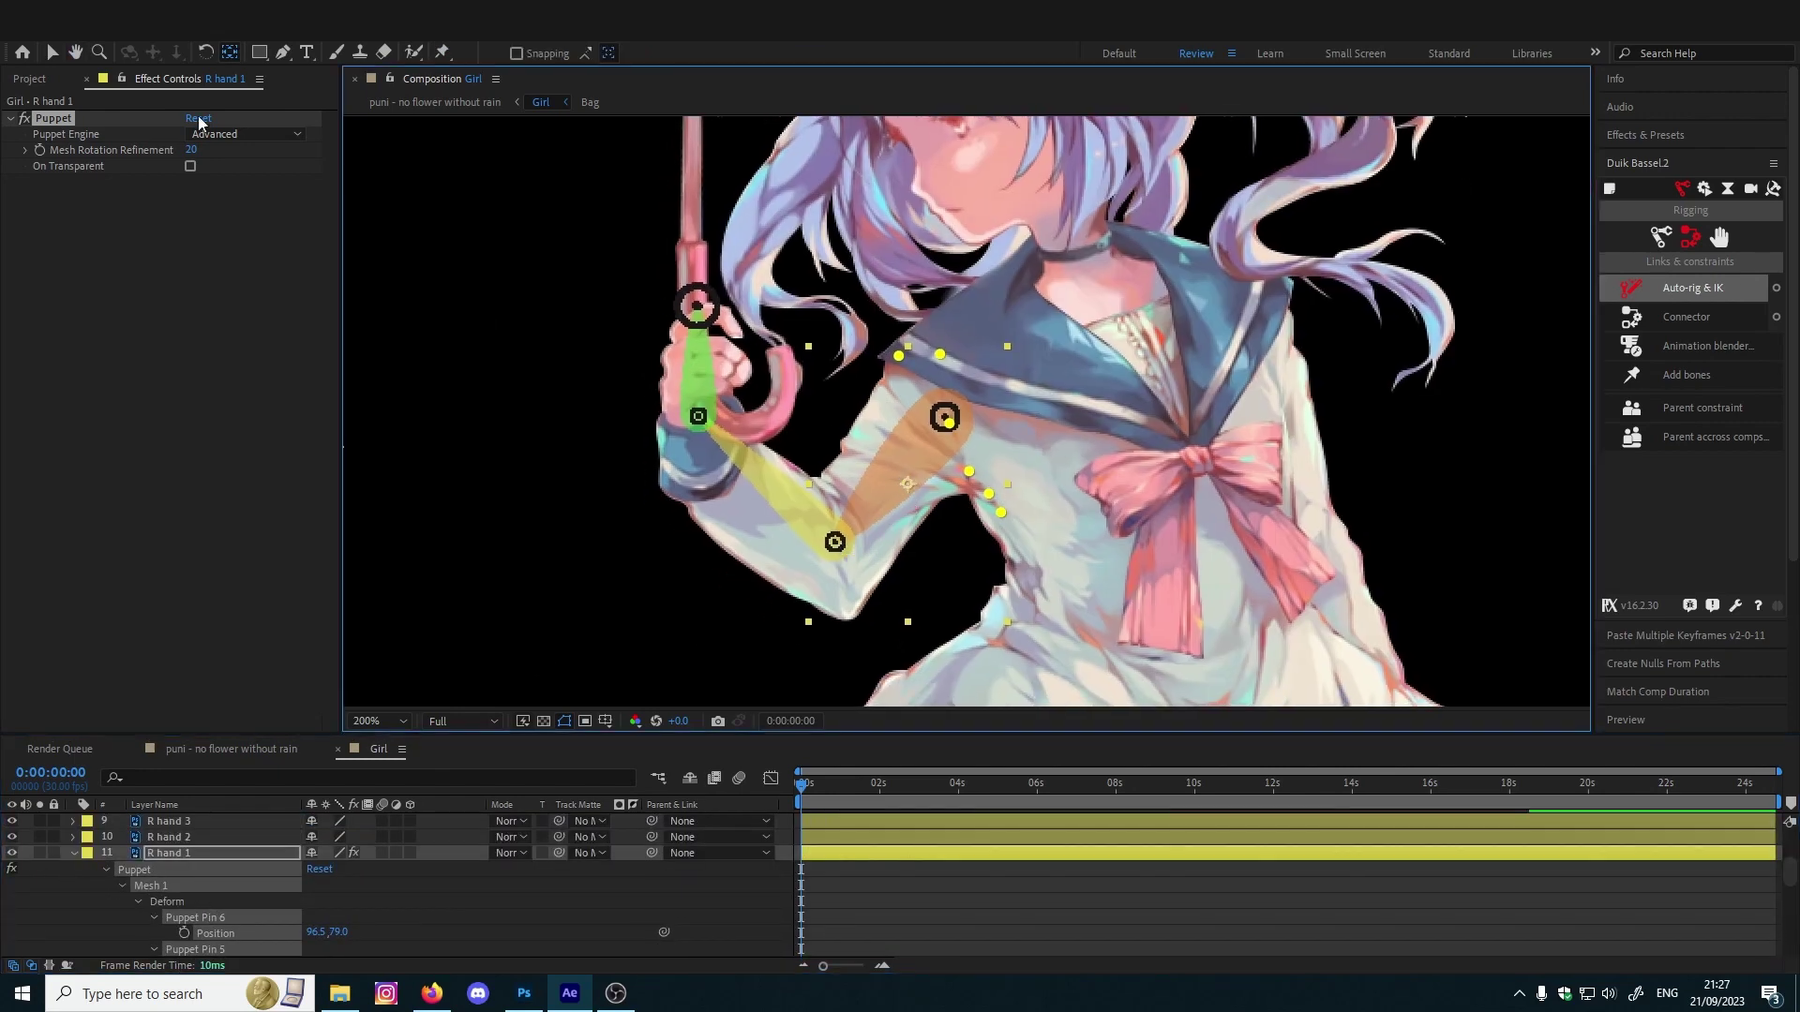
pyautogui.click(442, 52)
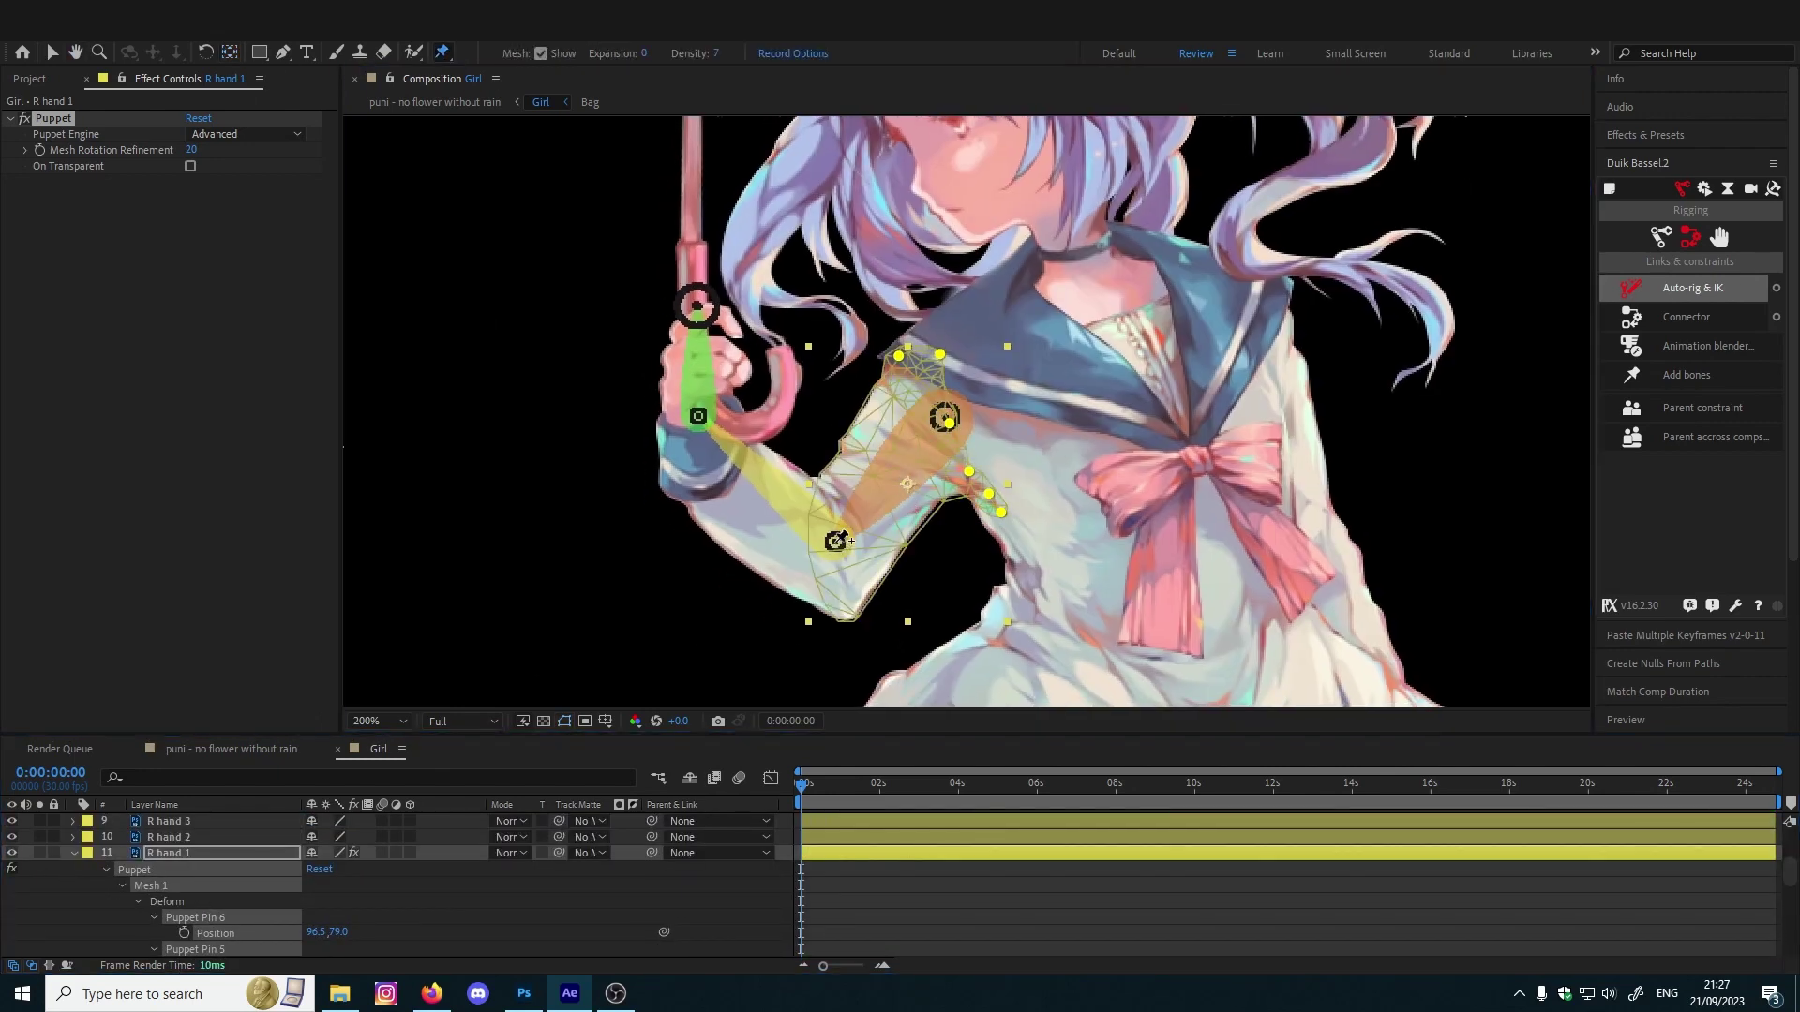
# Place four puppet pins on R hand 2: three across the elbow and one near the wrist
pyautogui.scroll(1, 183, 891)
pyautogui.click(187, 889)
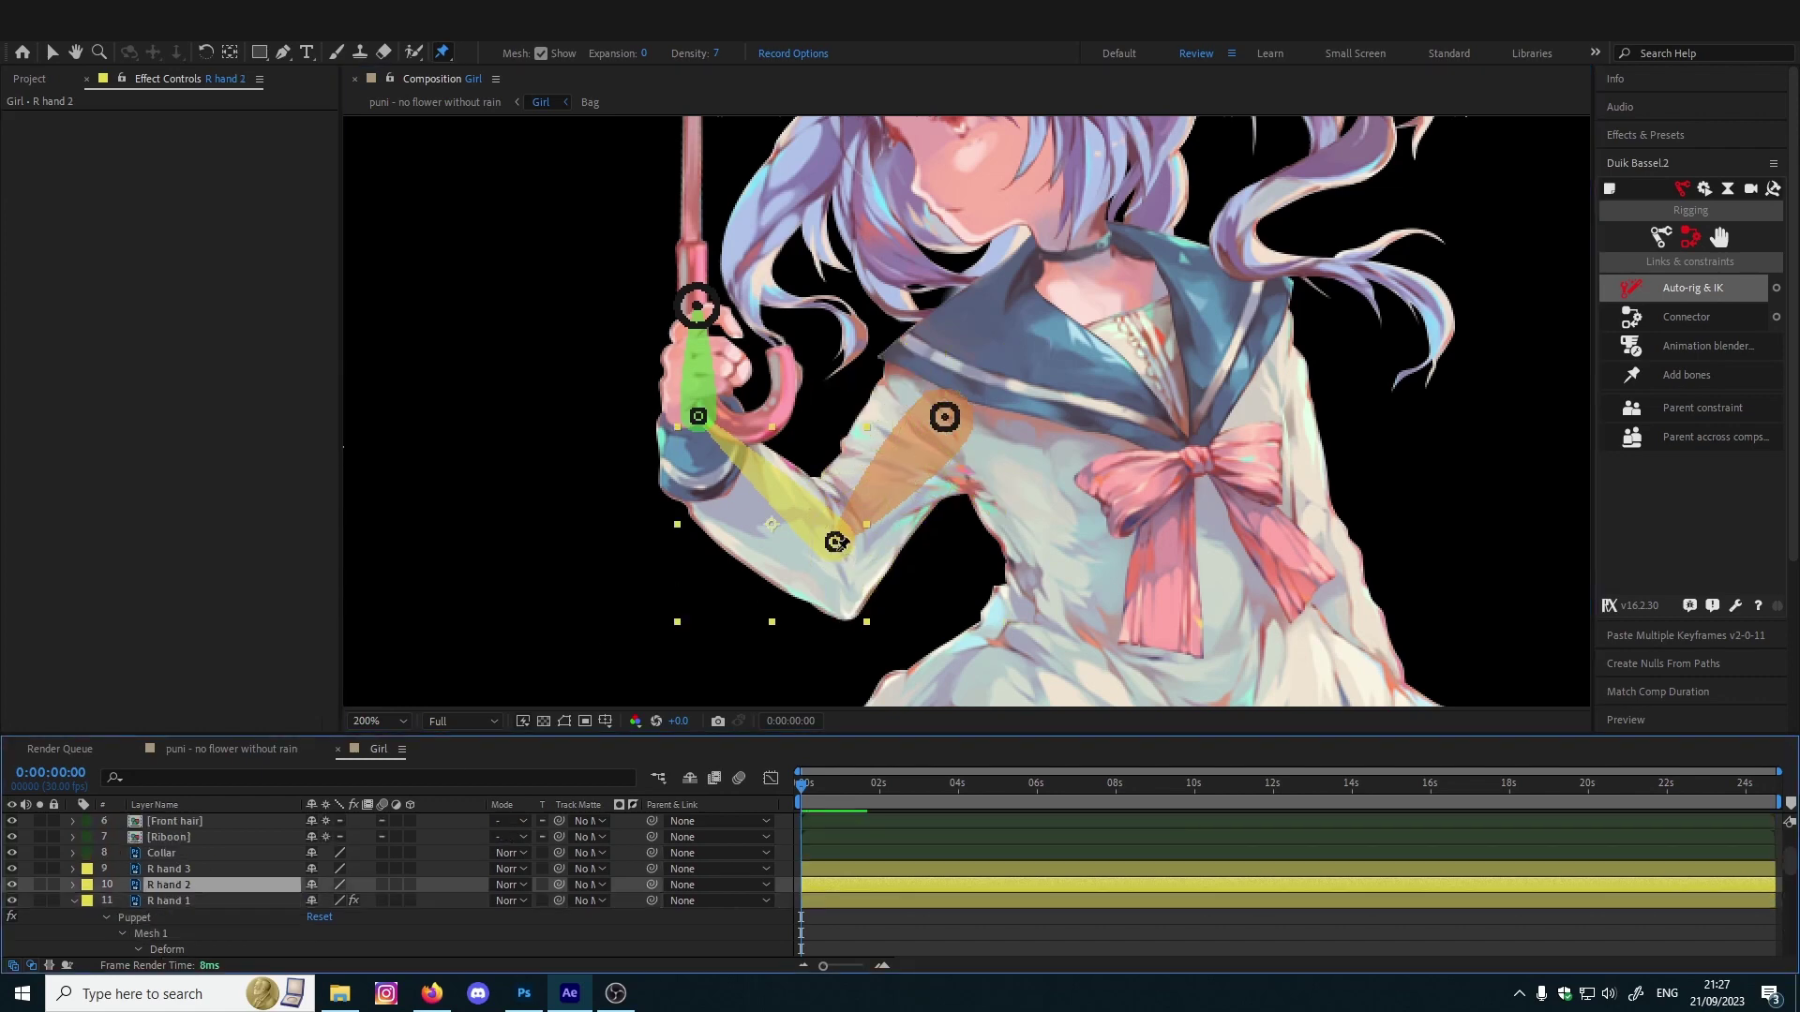
pyautogui.click(824, 484)
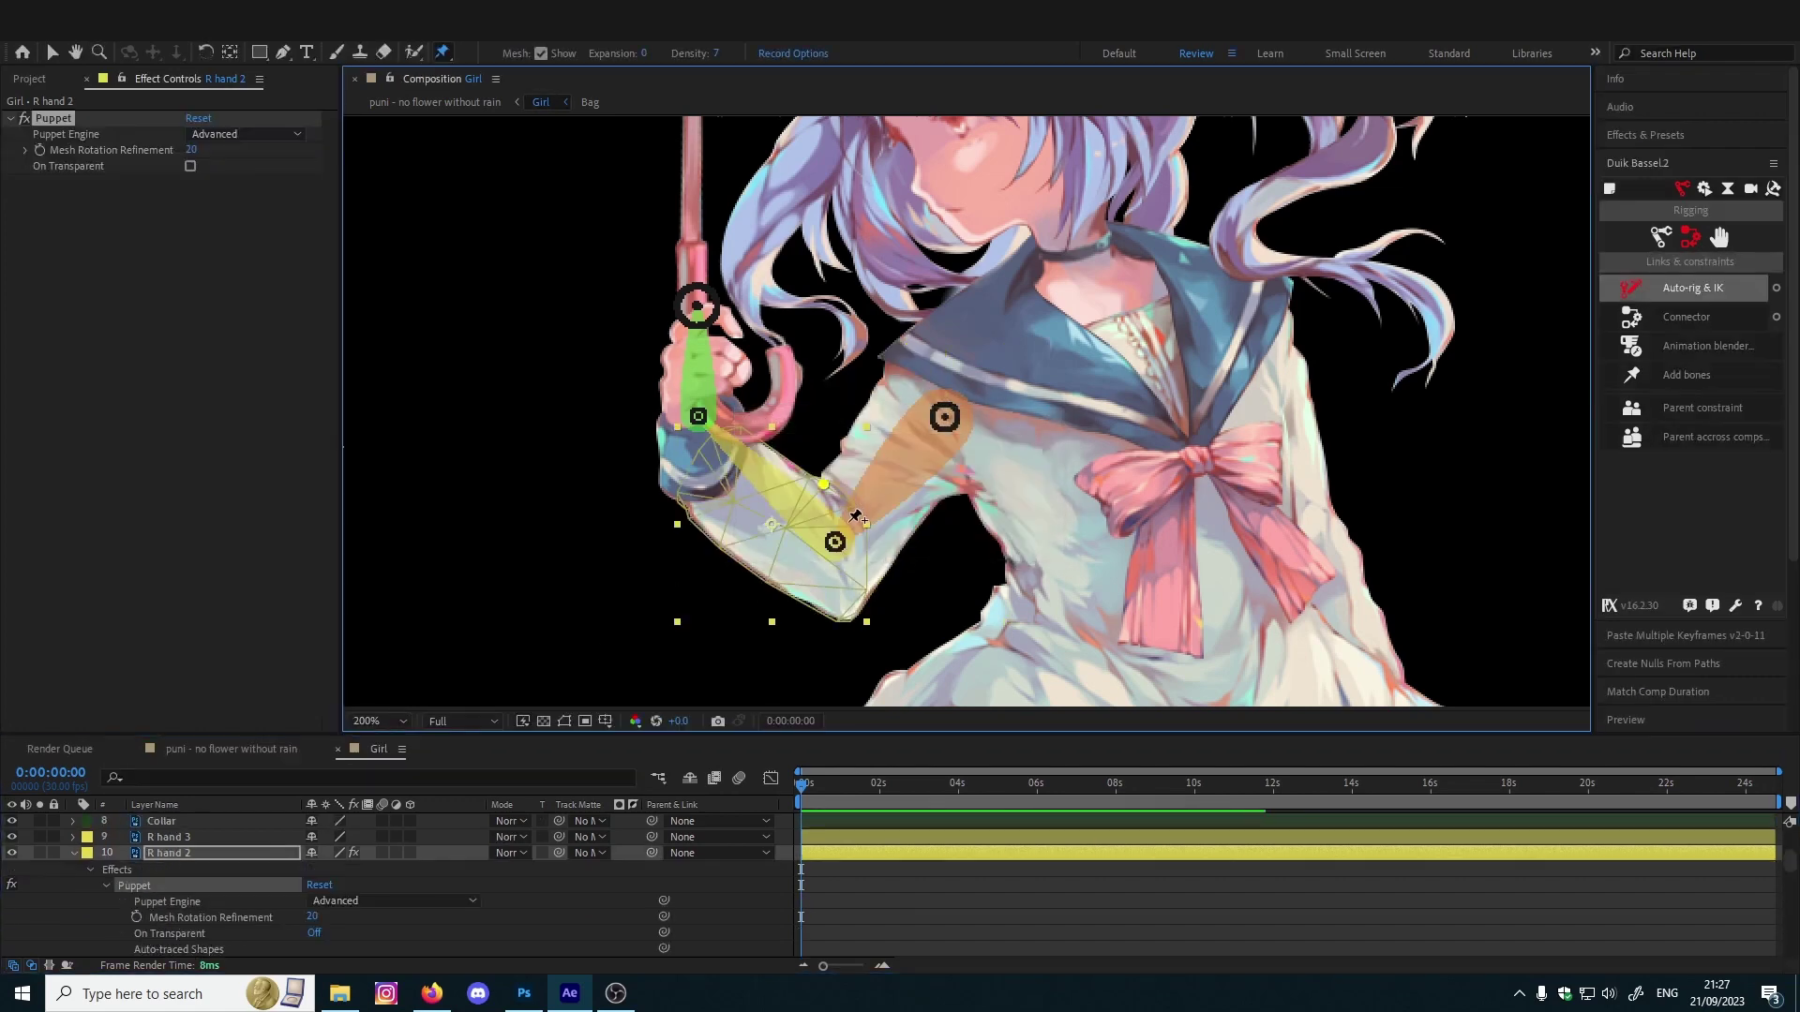
pyautogui.click(855, 540)
pyautogui.click(844, 616)
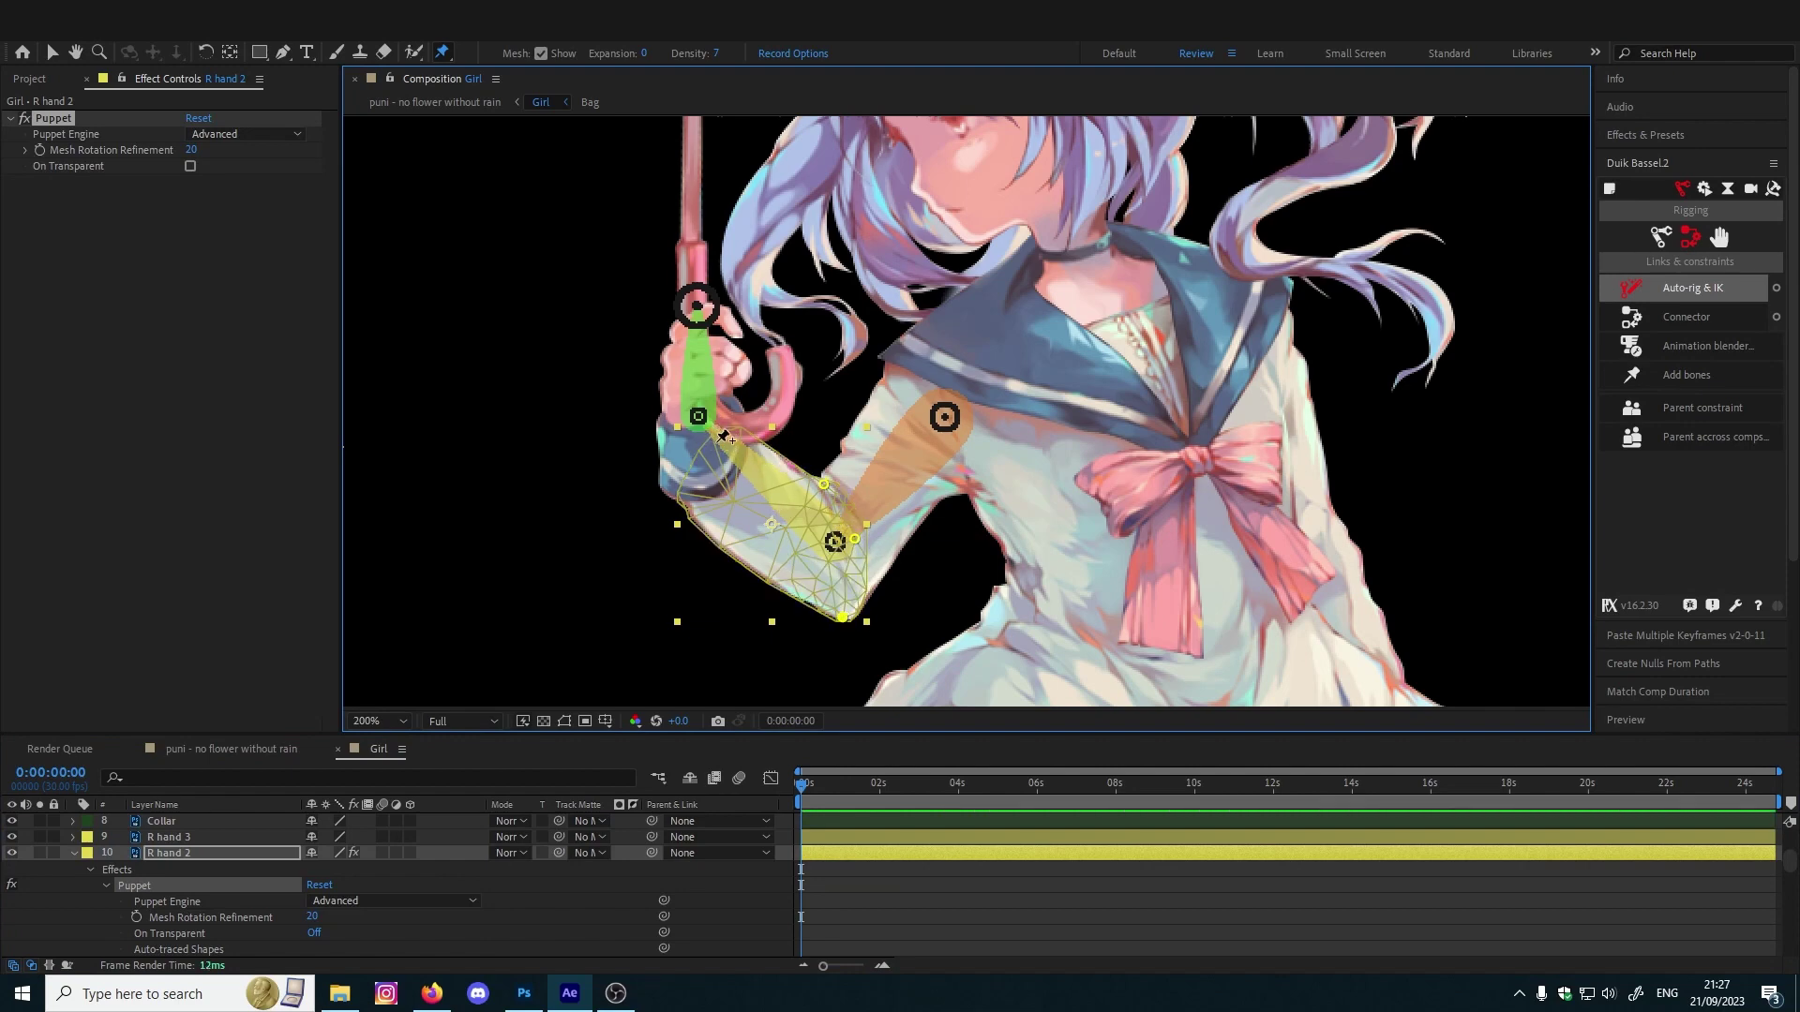
pyautogui.click(708, 446)
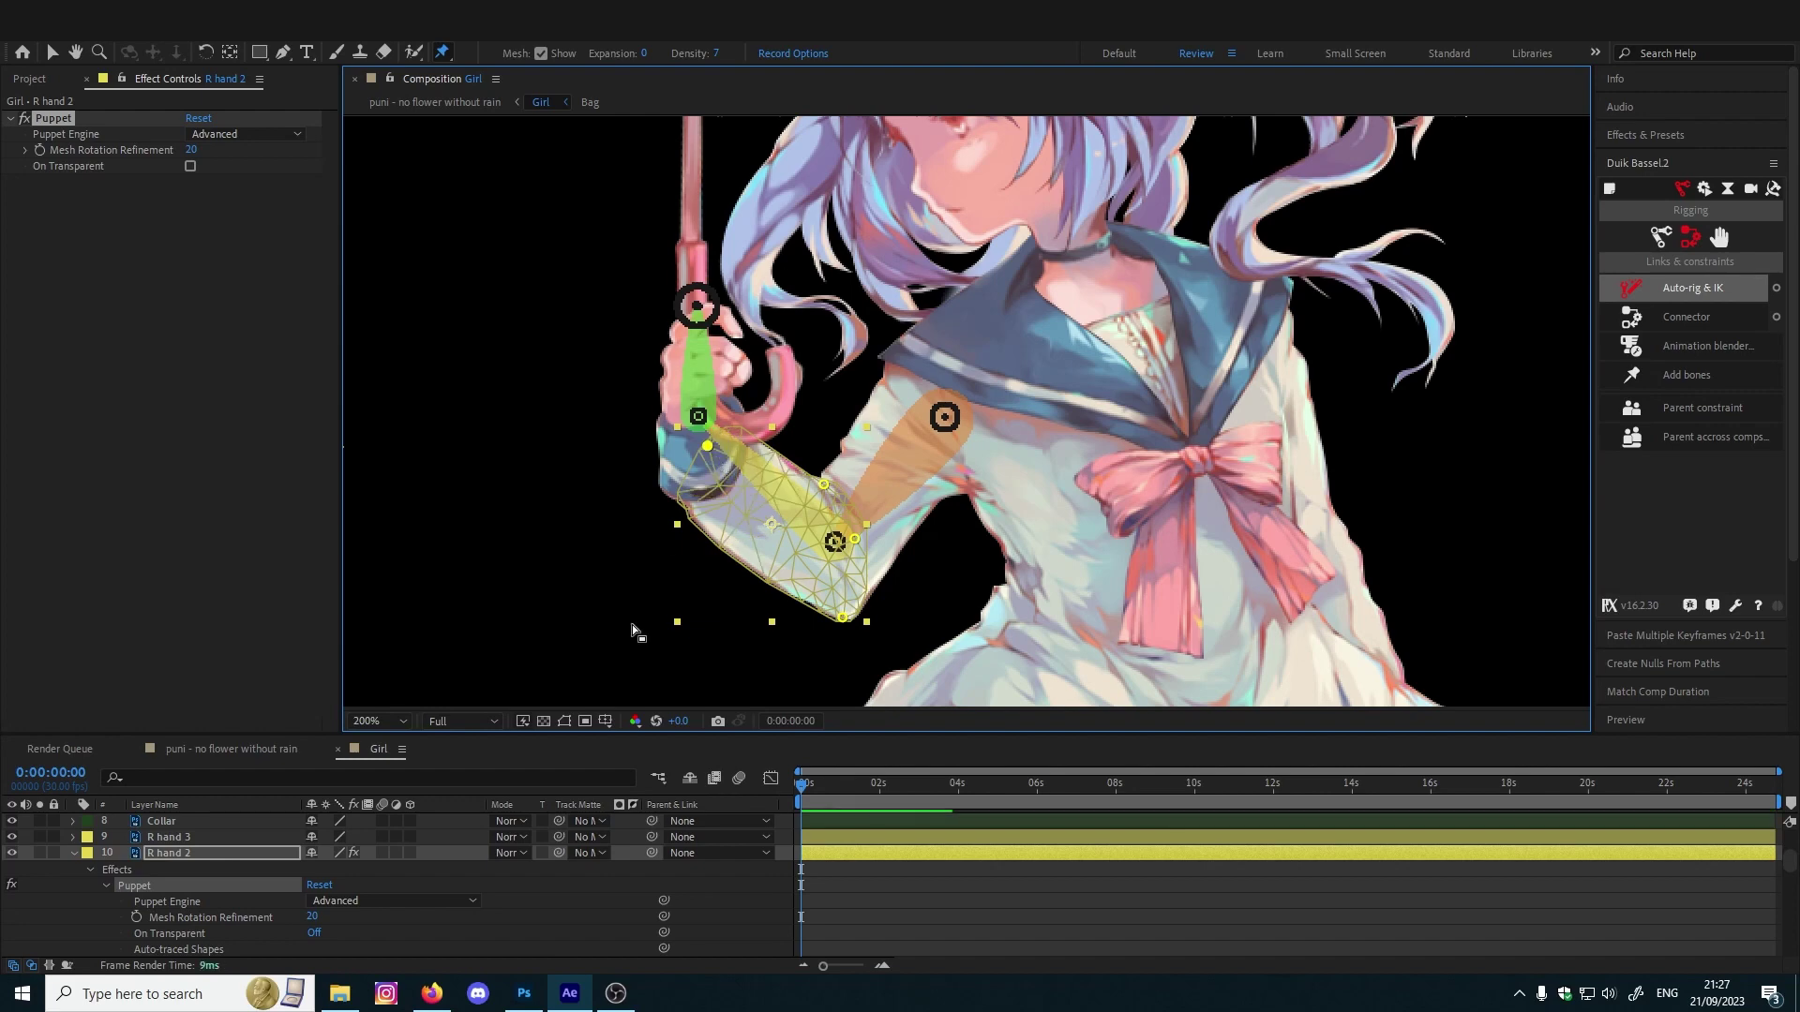
# Place four puppet pins on R hand 3, two on the lower cuff and two near the wrist
pyautogui.scroll(3, 339, 887)
pyautogui.click(179, 932)
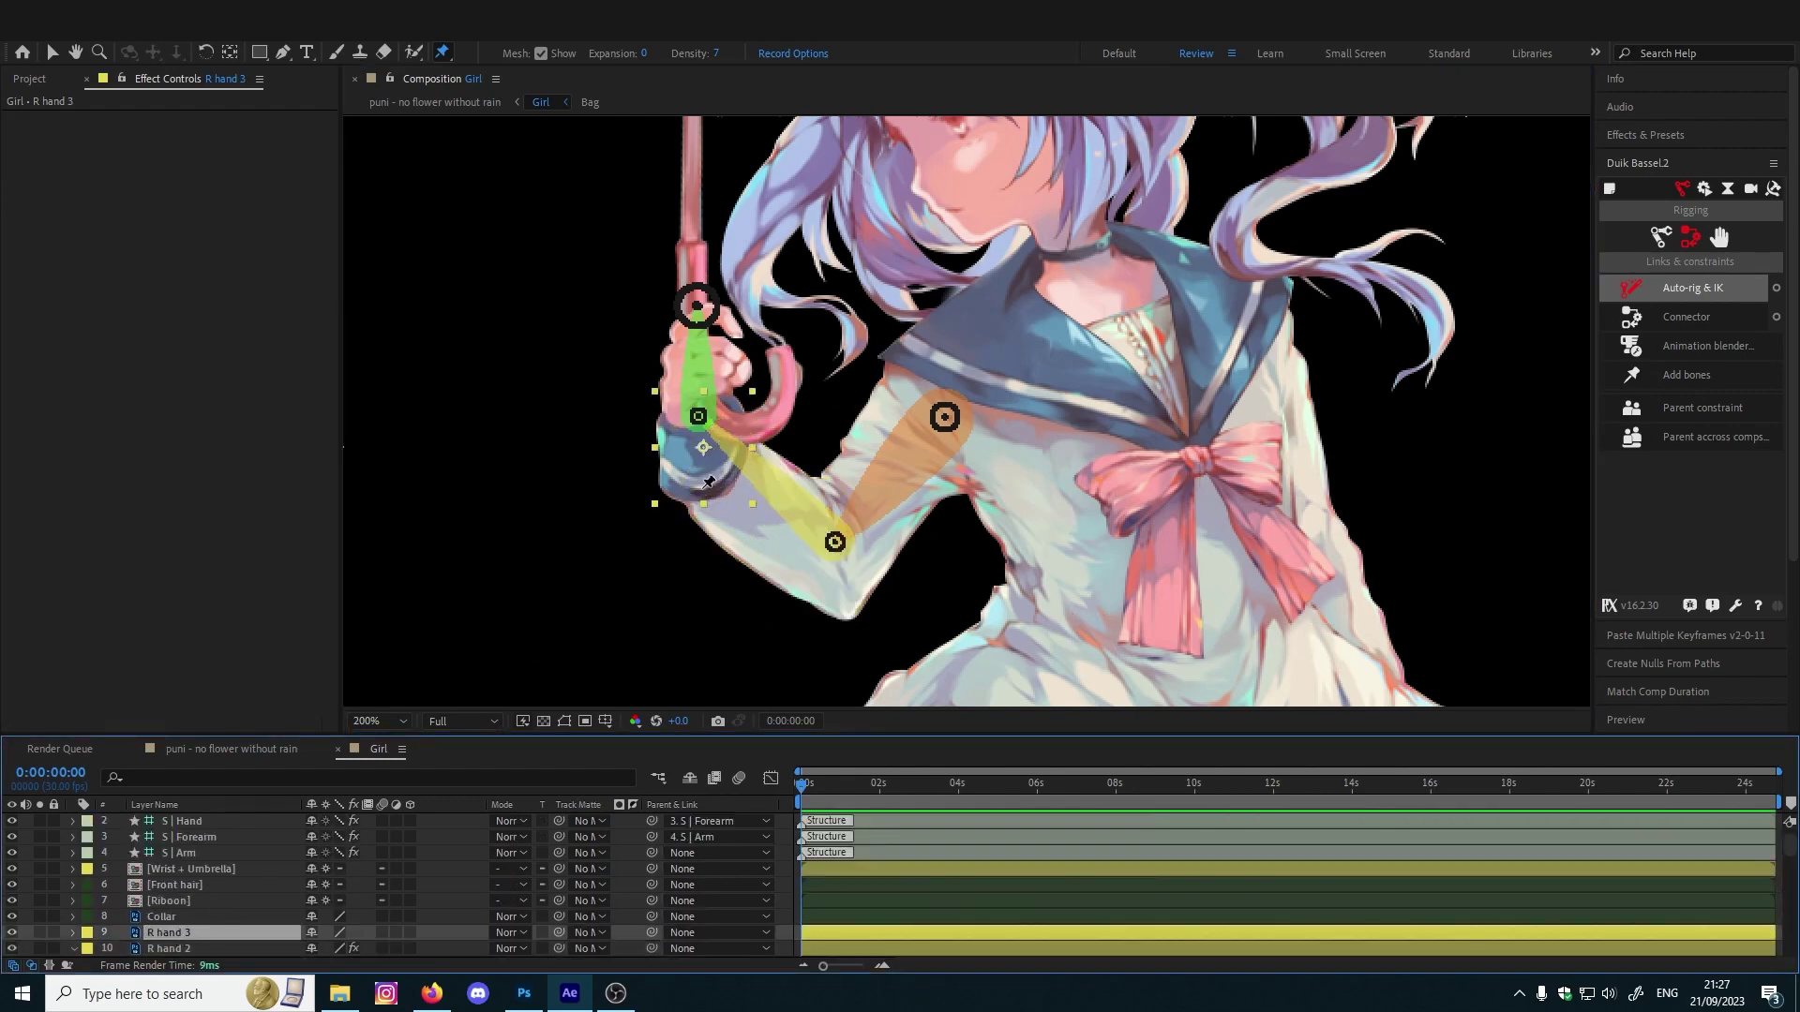
pyautogui.click(687, 484)
pyautogui.click(720, 467)
pyautogui.click(732, 431)
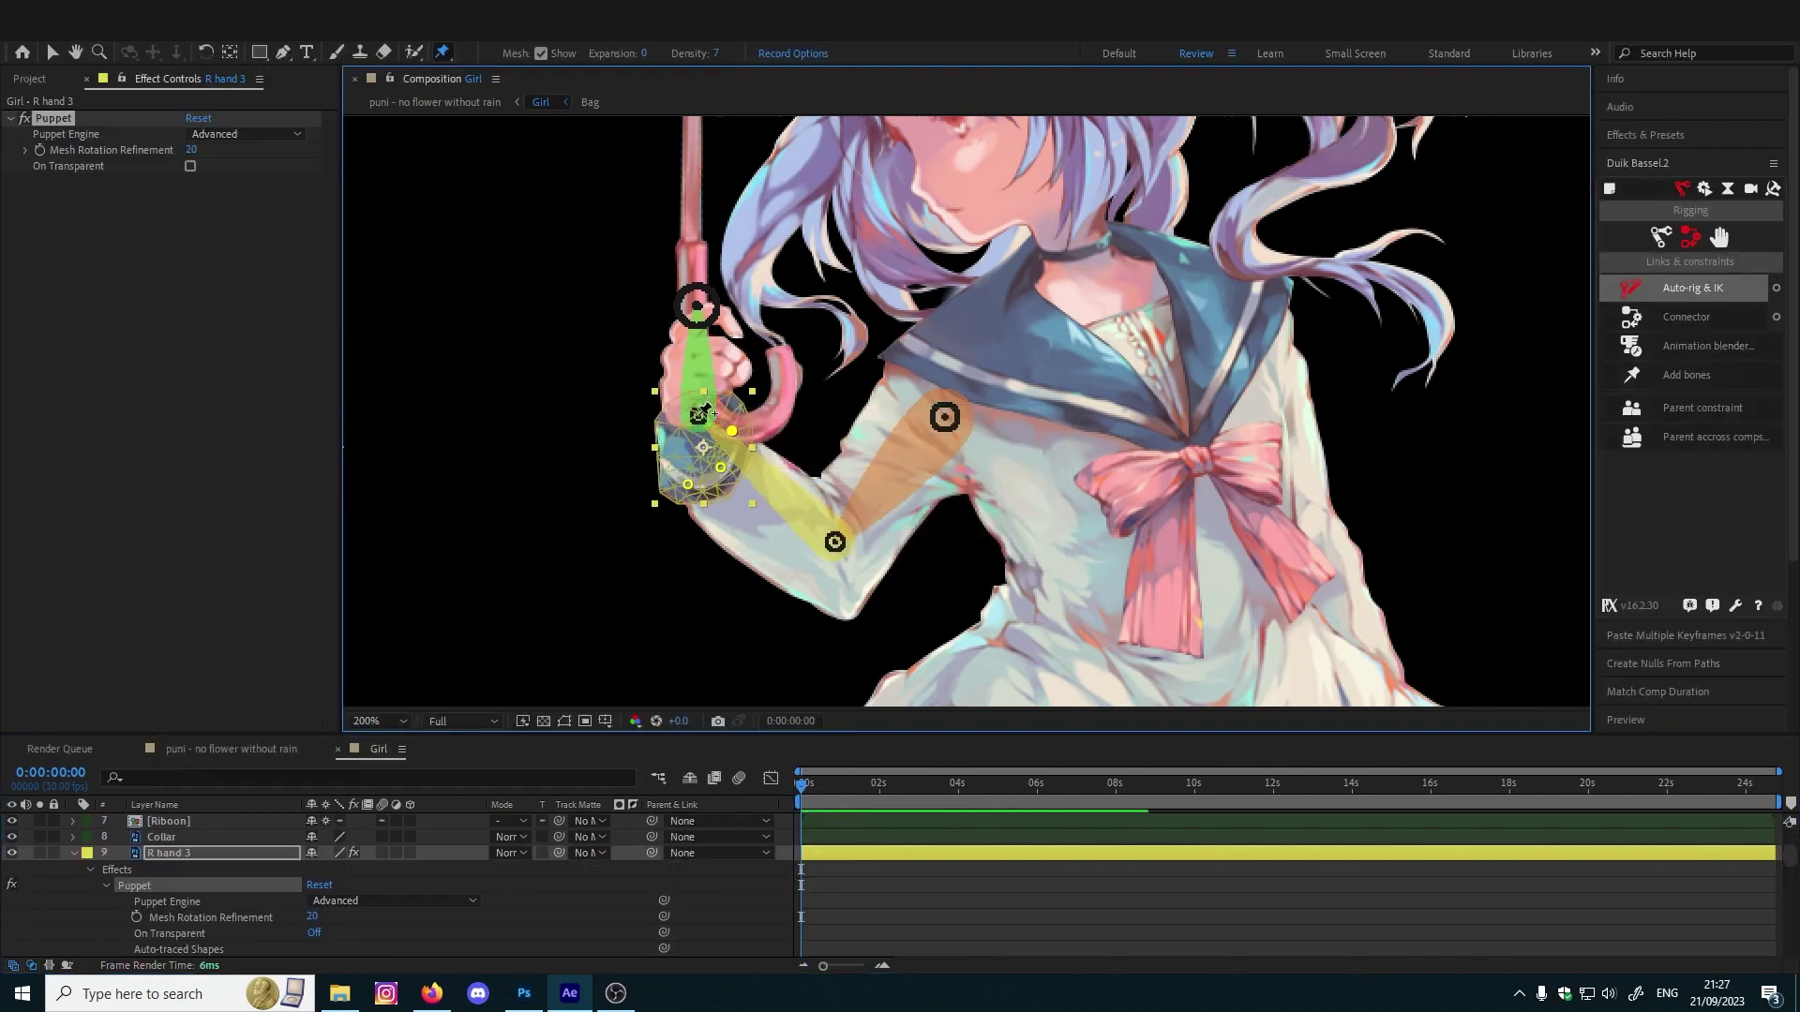
pyautogui.click(697, 415)
pyautogui.moveTo(813, 524); pyautogui.dragTo(913, 524)
pyautogui.scroll(2, 945, 472)
pyautogui.scroll(-2, 948, 457)
pyautogui.moveTo(926, 436); pyautogui.dragTo(894, 455)
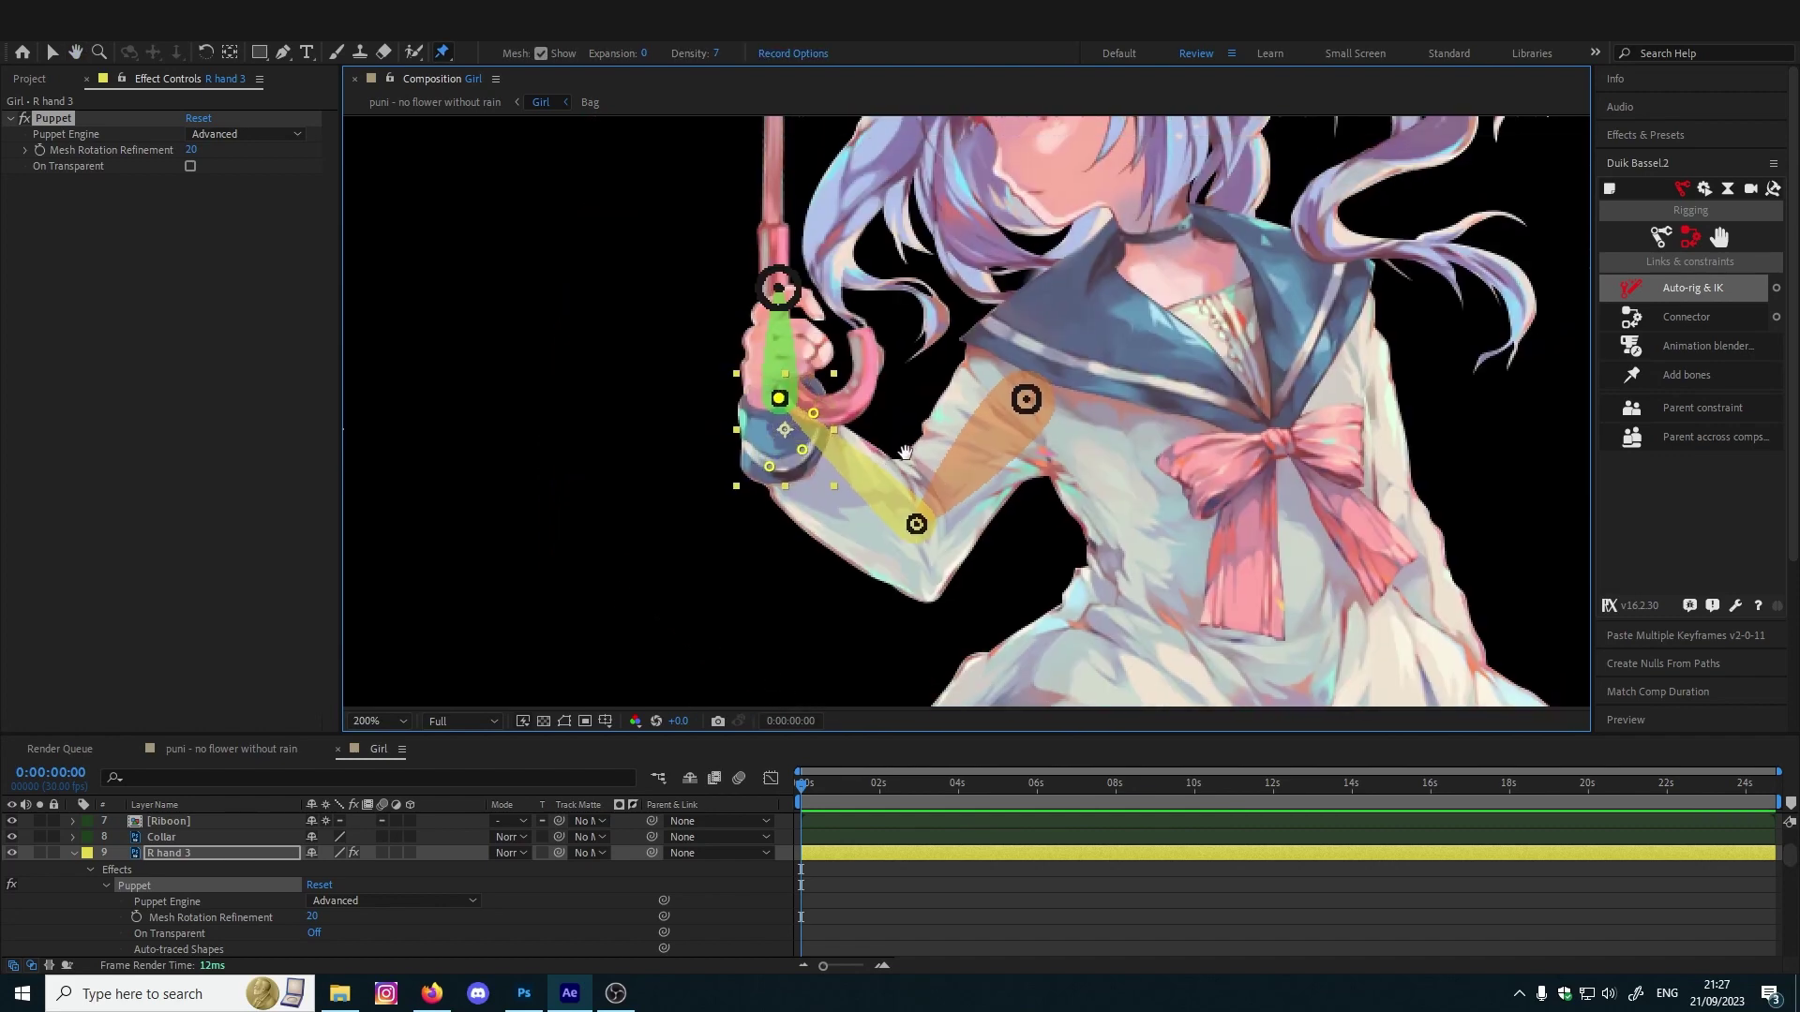
pyautogui.moveTo(827, 374); pyautogui.dragTo(864, 373)
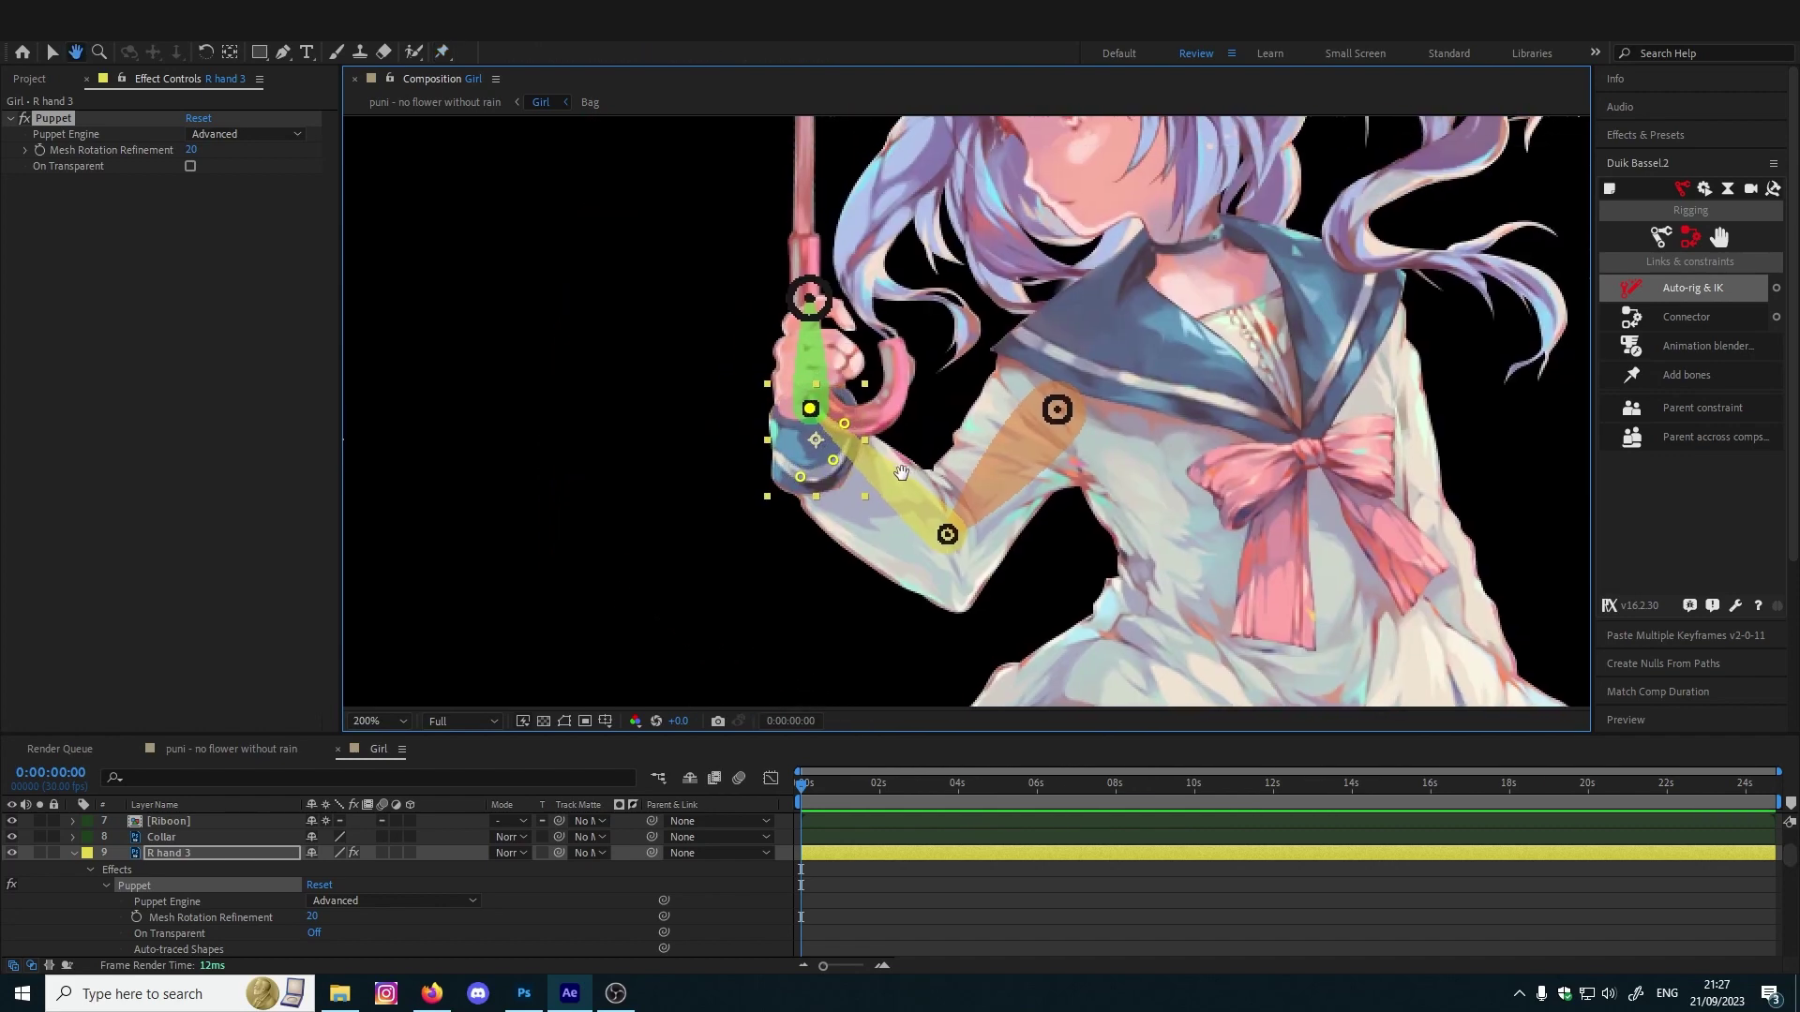
pyautogui.moveTo(895, 473); pyautogui.dragTo(887, 547)
pyautogui.scroll(1, 910, 458)
pyautogui.press(',')
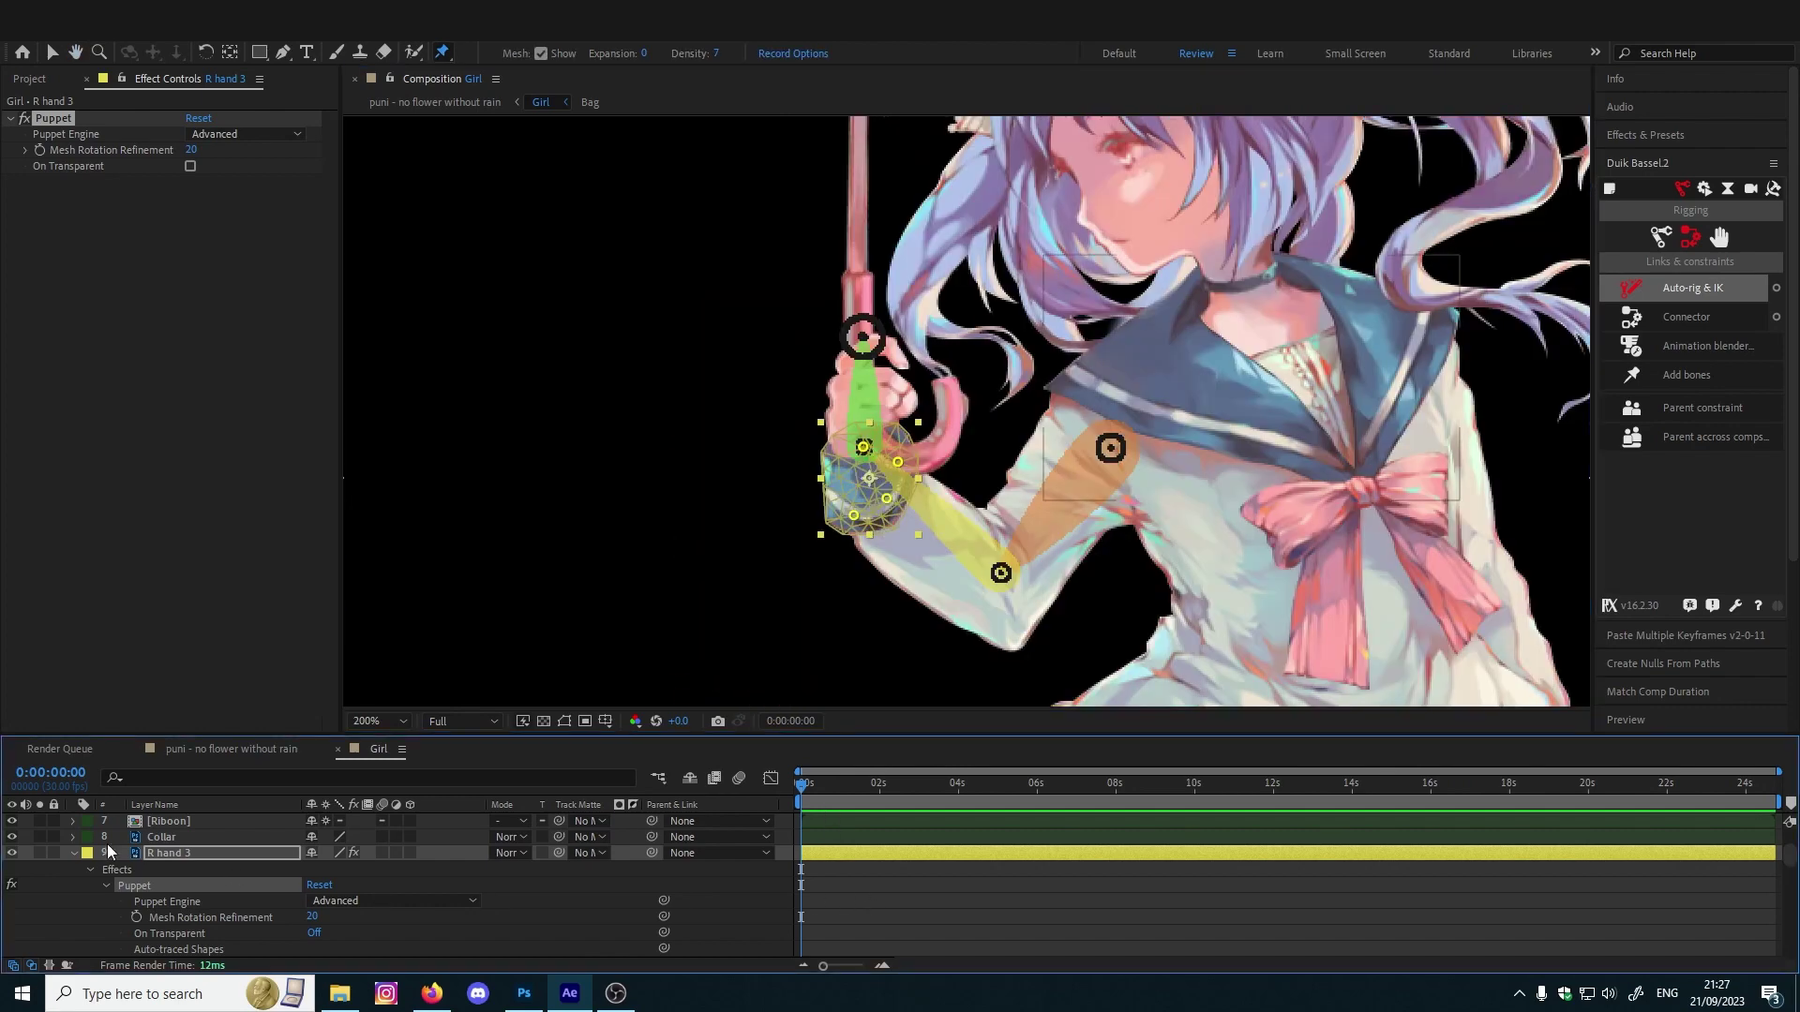
# Collapse the R hand layers, select R hand 3 through R hand 1 and reveal their puppet pin position keyframes
pyautogui.click(72, 855)
pyautogui.click(73, 871)
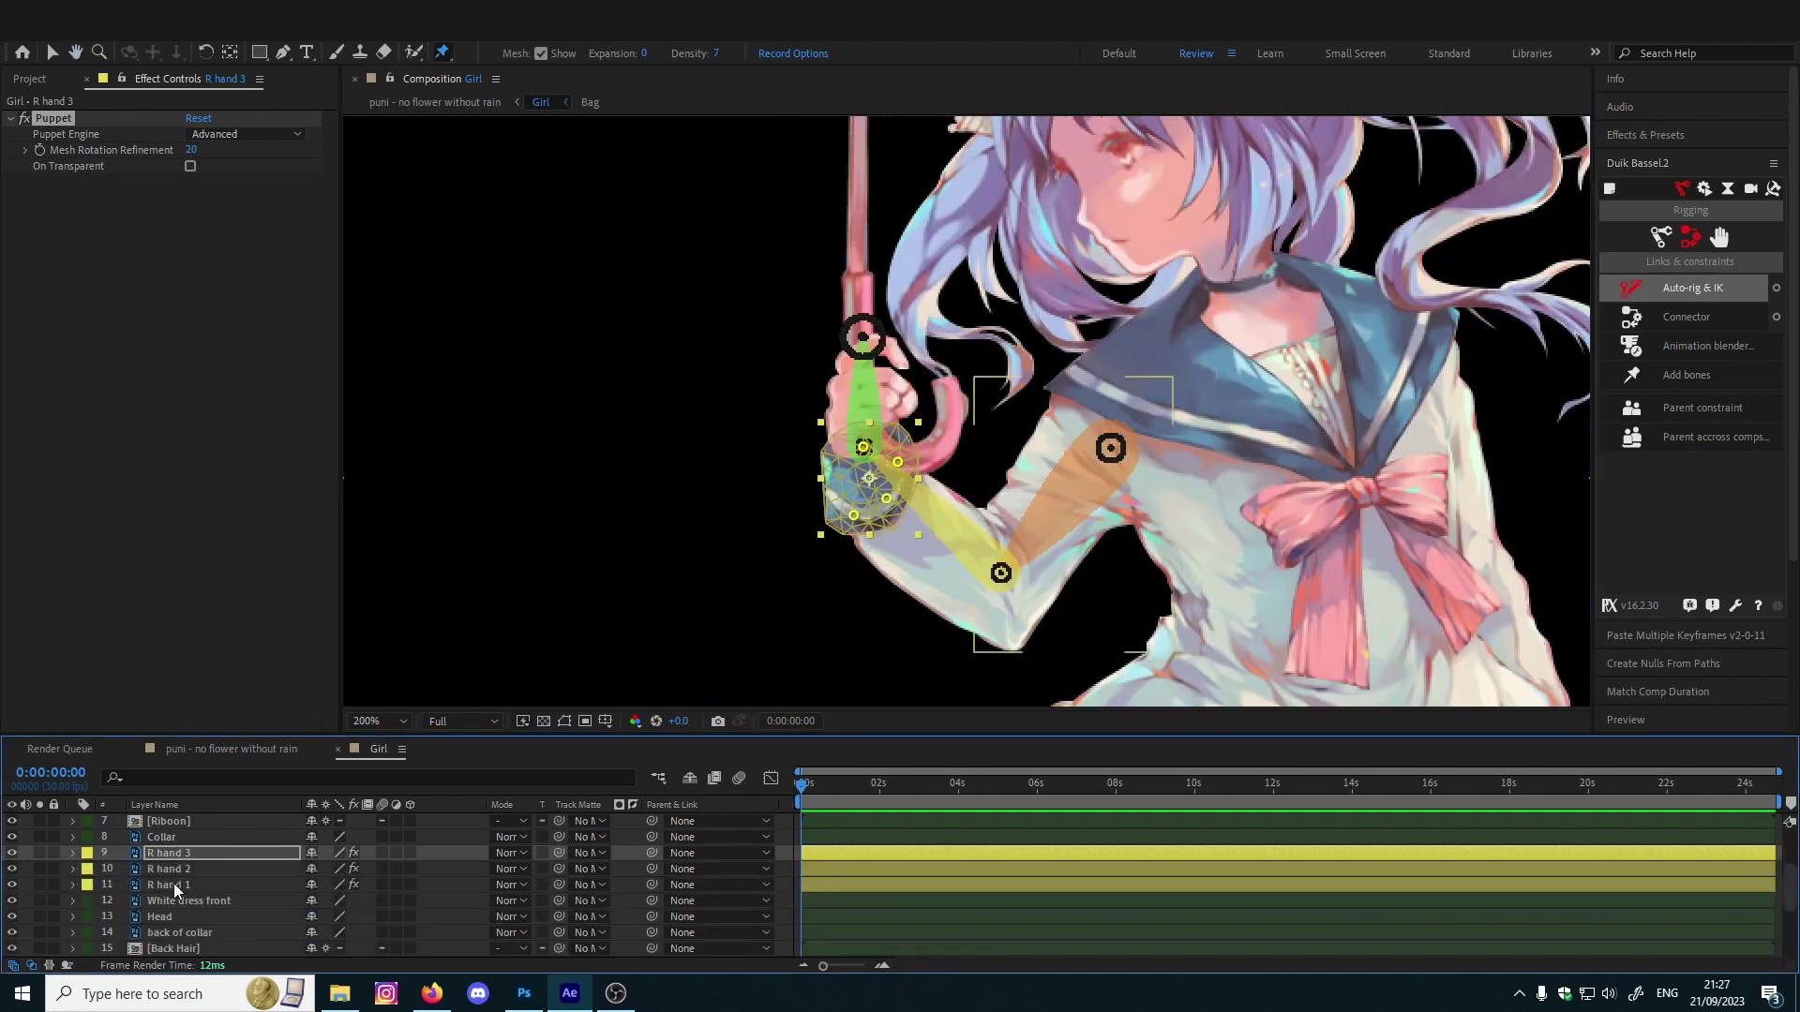
pyautogui.keyDown('shift'); pyautogui.click(172, 885); pyautogui.keyUp('shift')
pyautogui.press('y')
pyautogui.press('u')
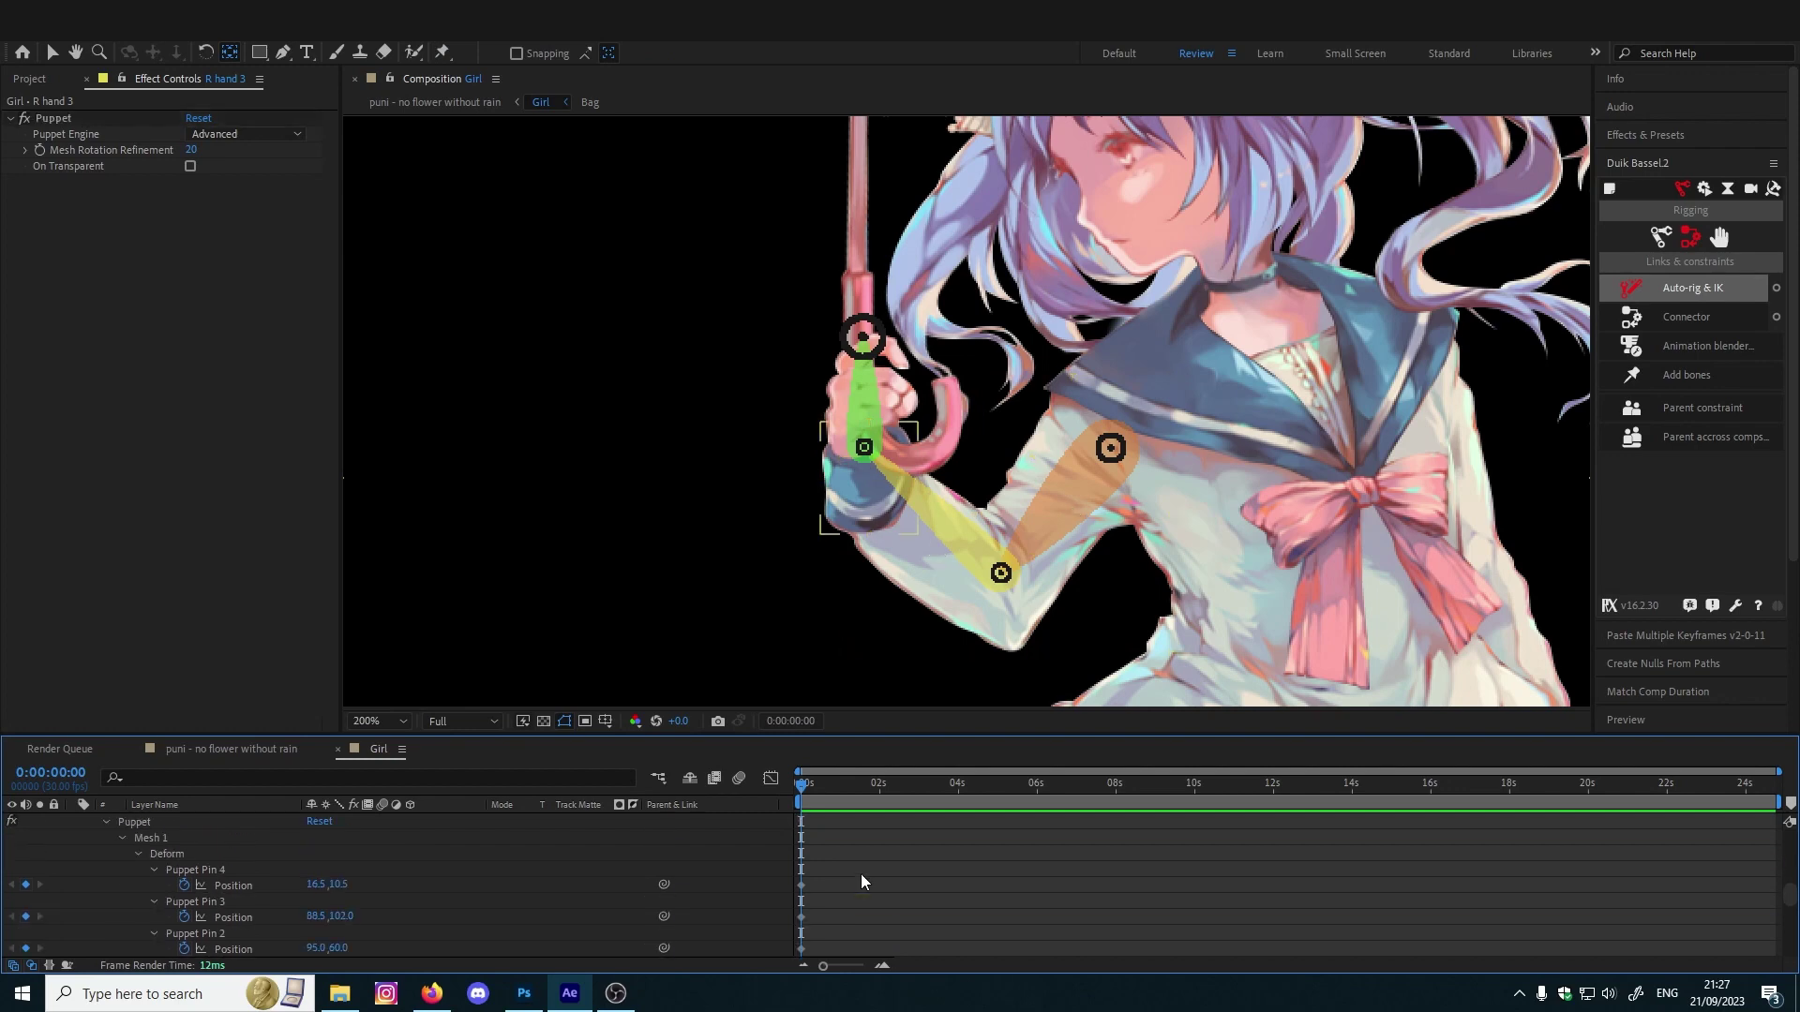
# Add a Duik bone to Puppet Pin 7 of R hand 1 and select the new bone layer
pyautogui.moveTo(830, 860); pyautogui.dragTo(787, 892)
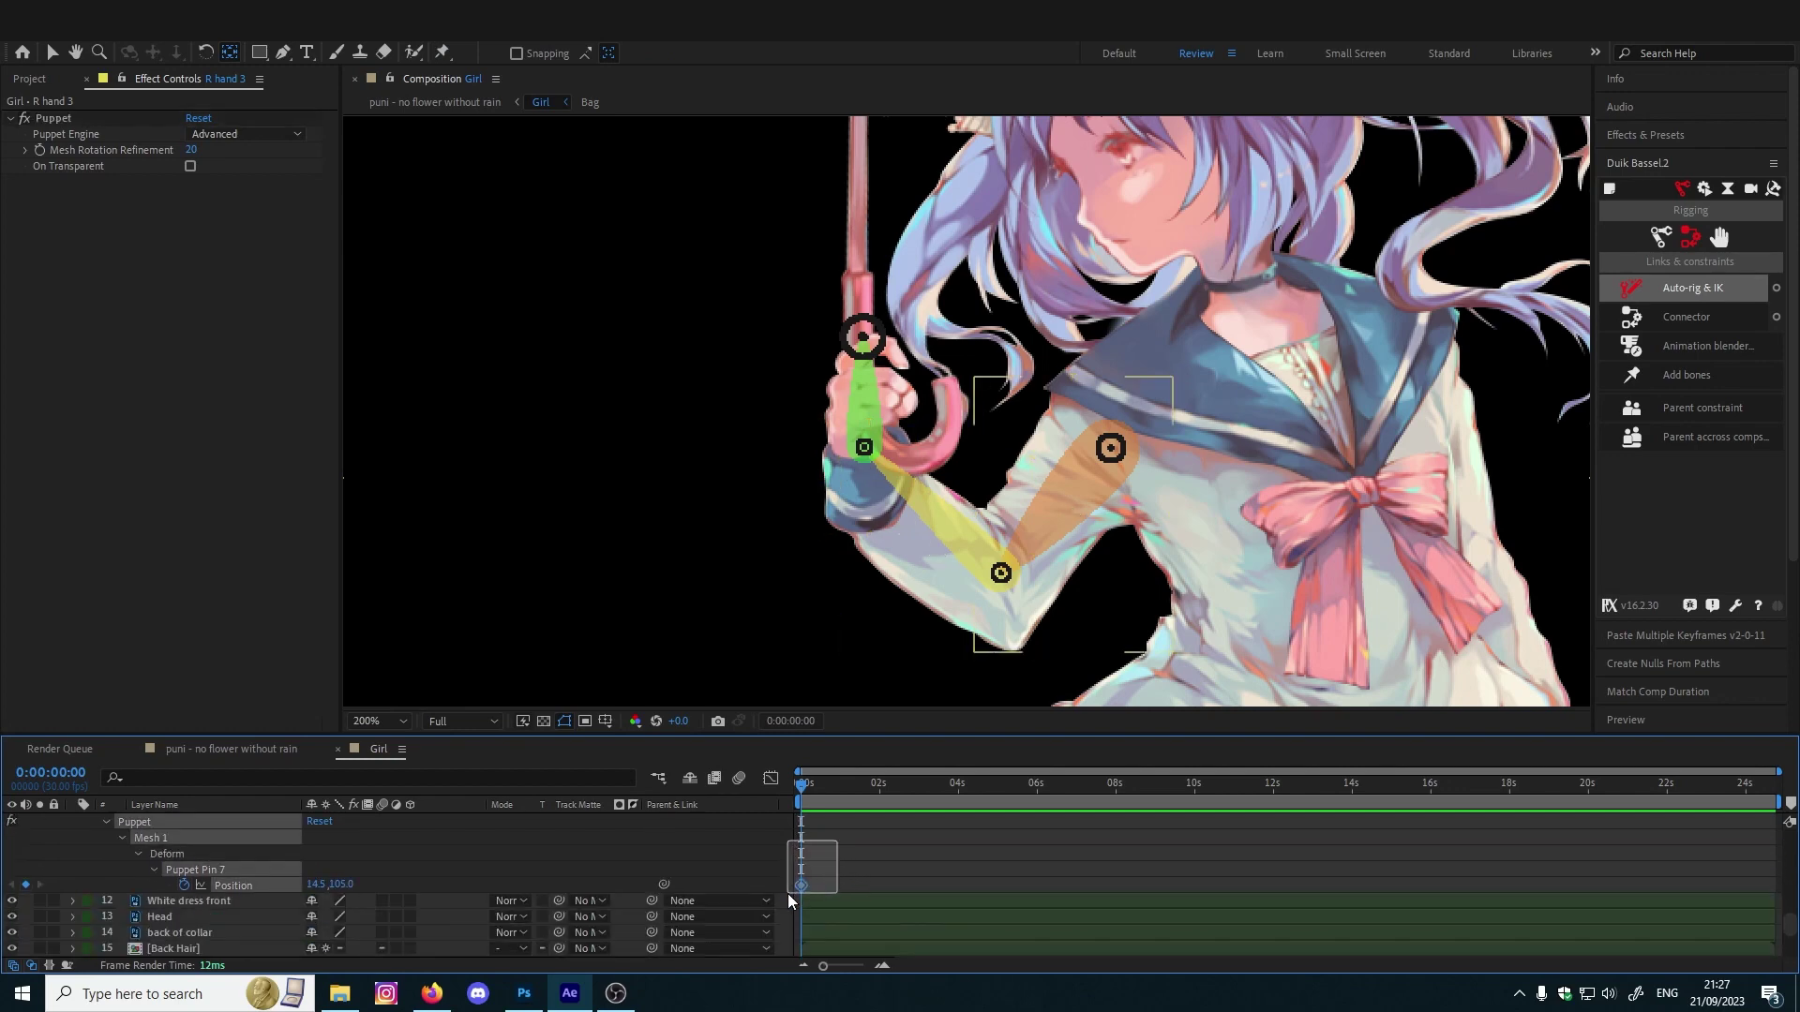
pyautogui.click(1686, 376)
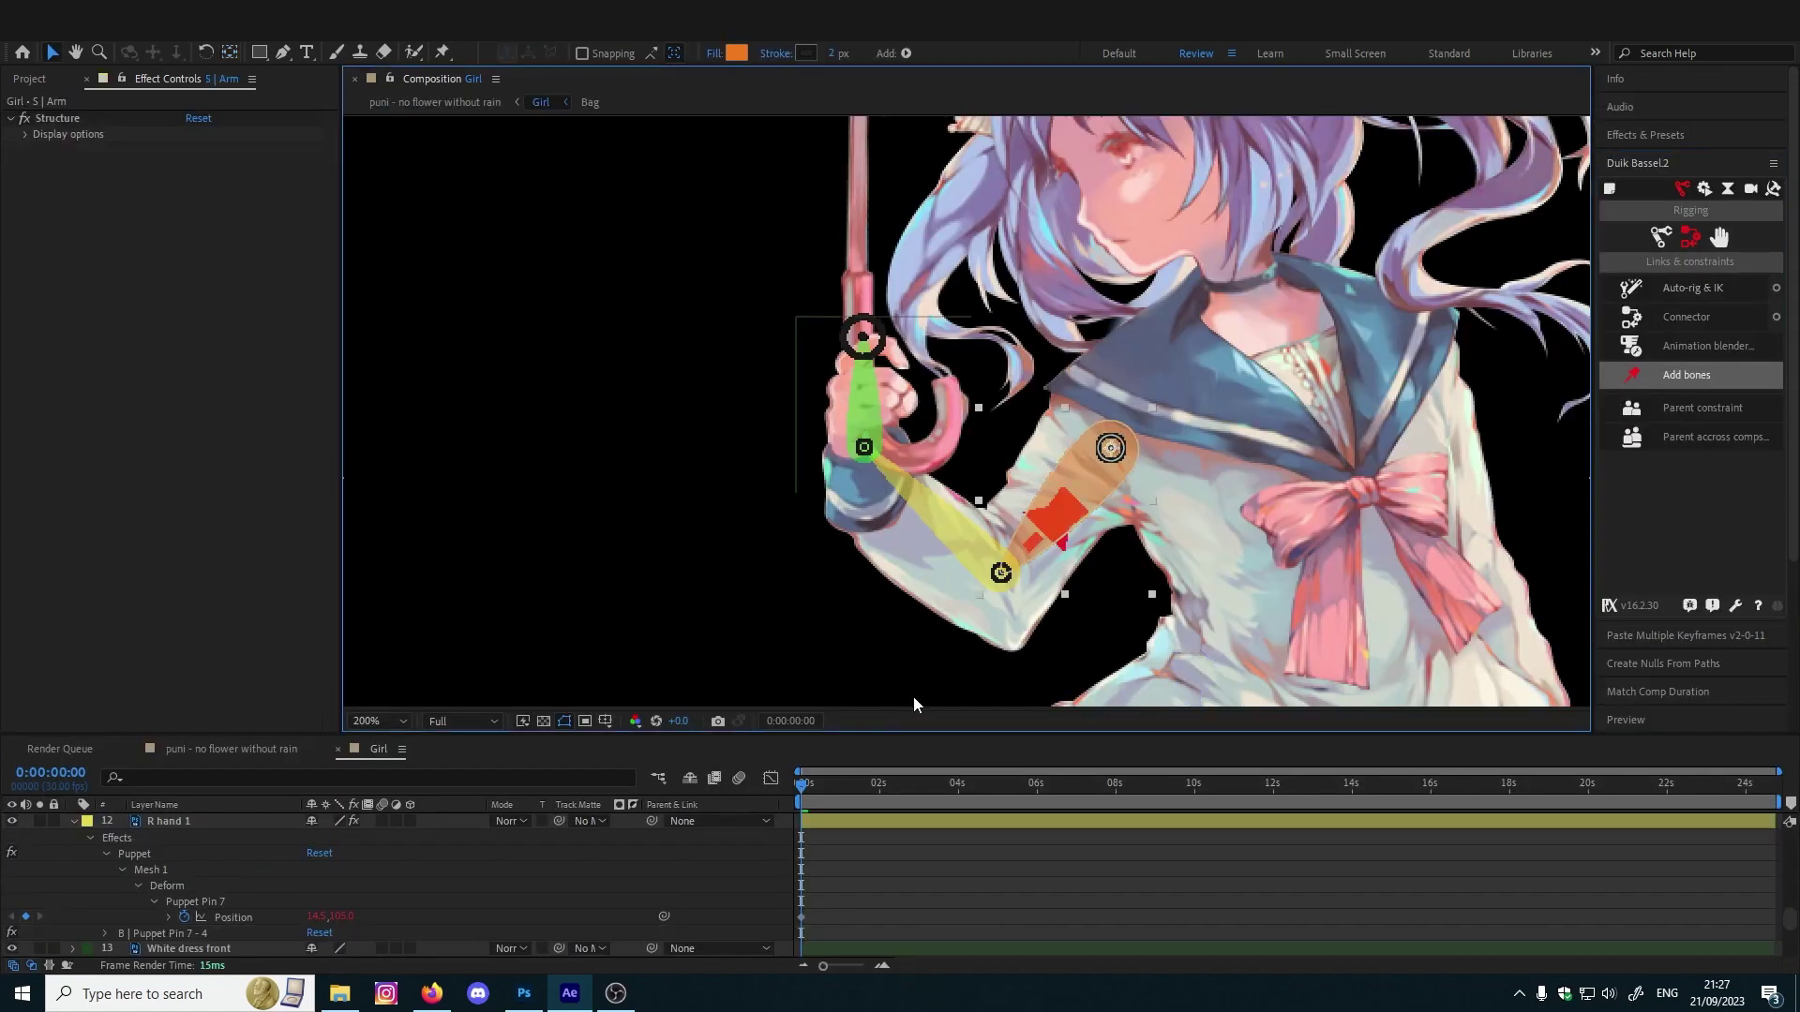
pyautogui.scroll(1, 188, 864)
pyautogui.click(176, 868)
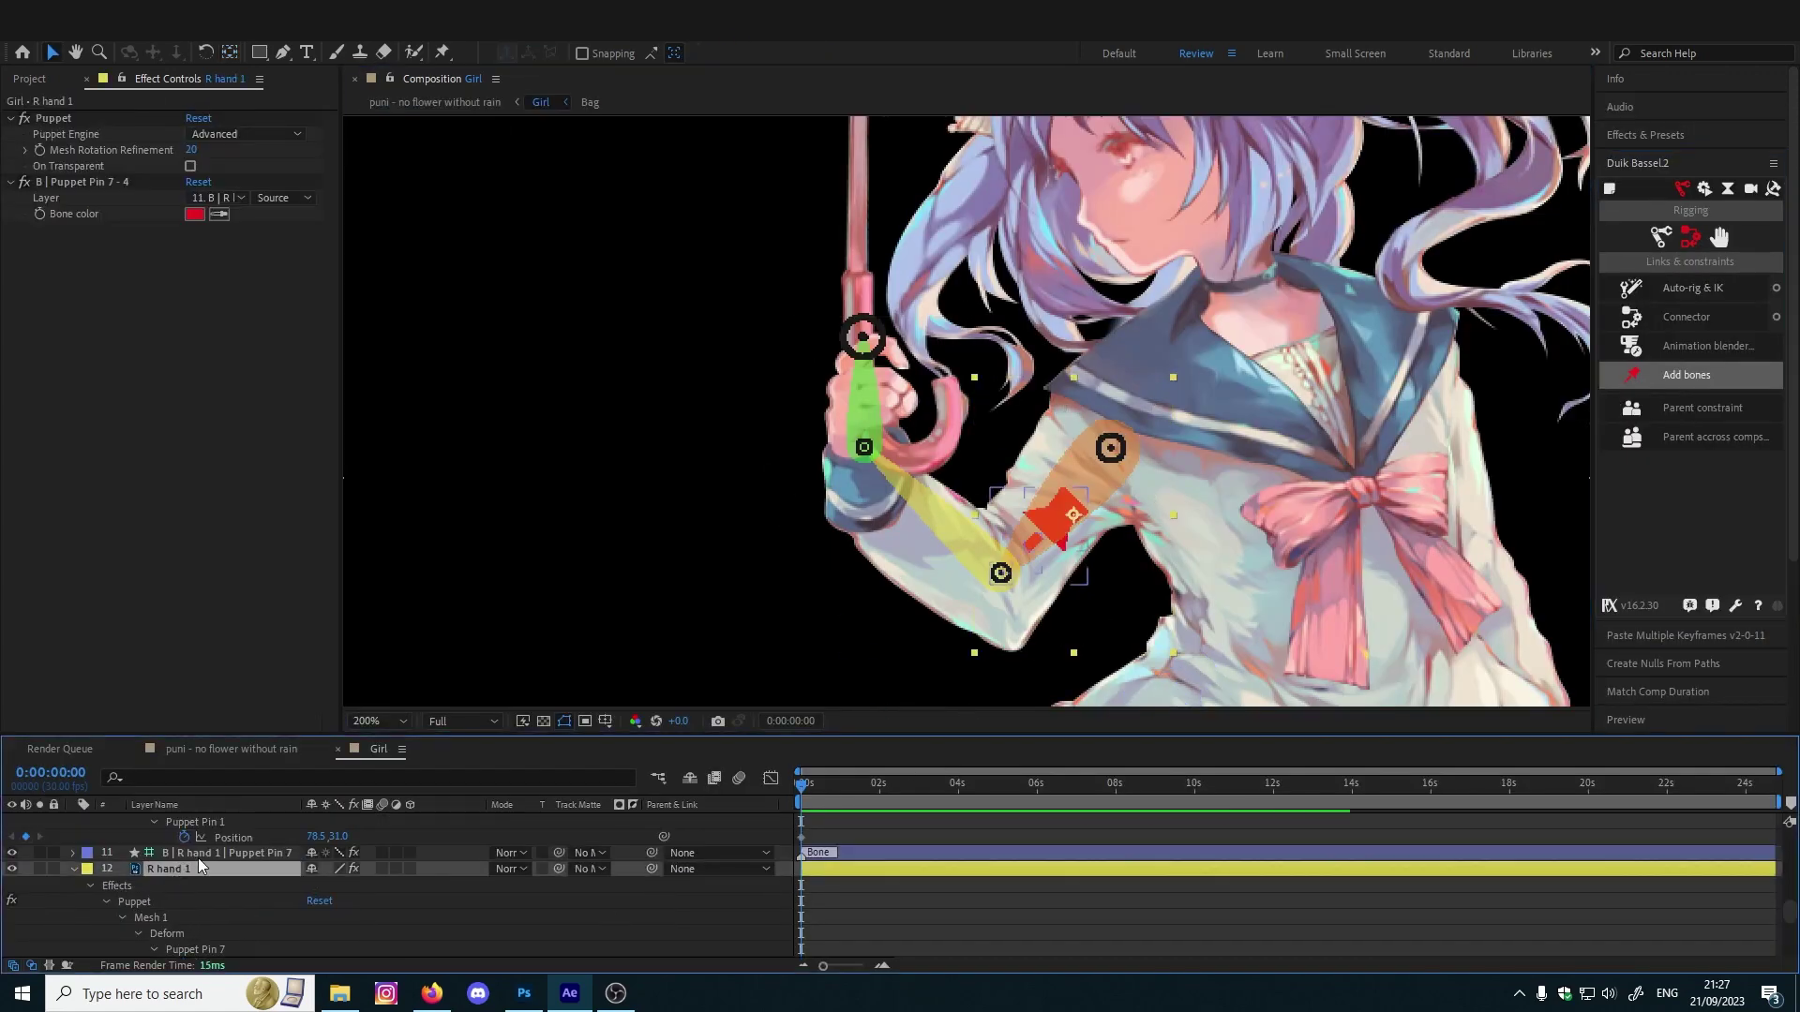
pyautogui.click(198, 854)
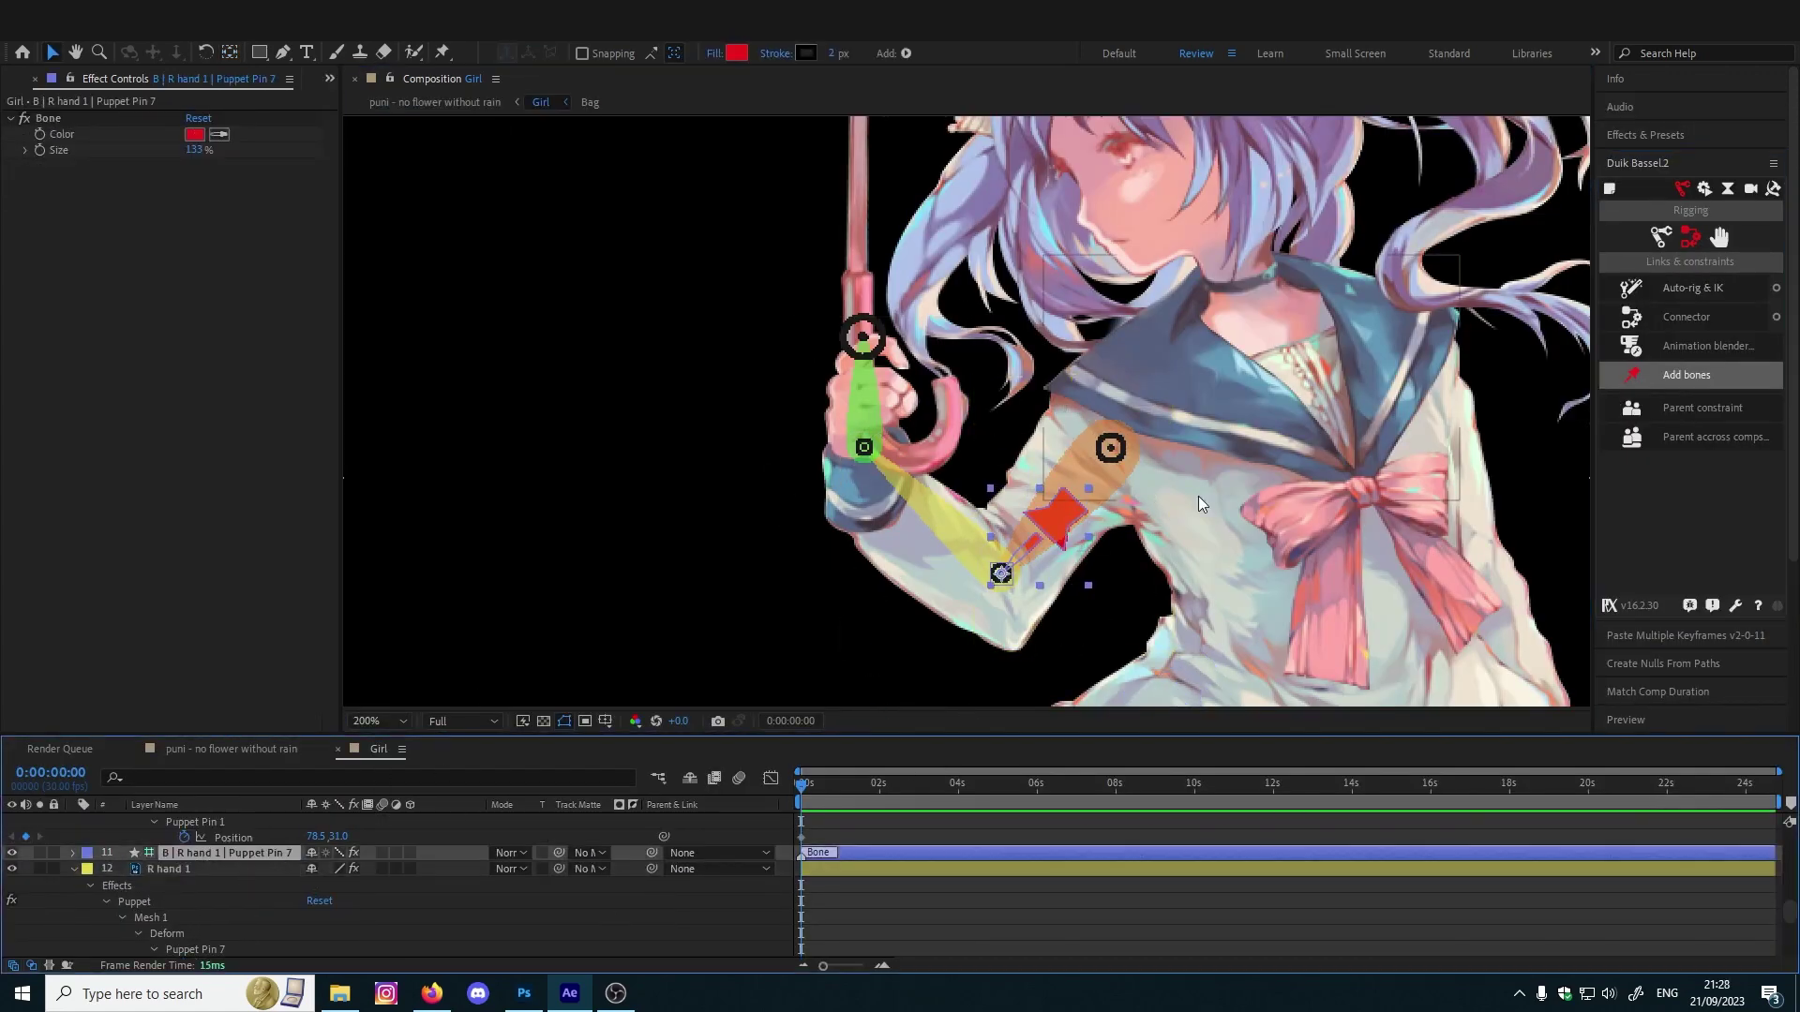
pyautogui.moveTo(1059, 533)
pyautogui.mouseDown()
pyautogui.moveTo(1134, 569)
pyautogui.moveTo(1073, 583)
pyautogui.moveTo(1119, 574)
pyautogui.moveTo(1102, 540)
pyautogui.moveTo(1049, 600)
pyautogui.moveTo(1069, 560)
pyautogui.mouseUp()
pyautogui.scroll(-3, 593, 892)
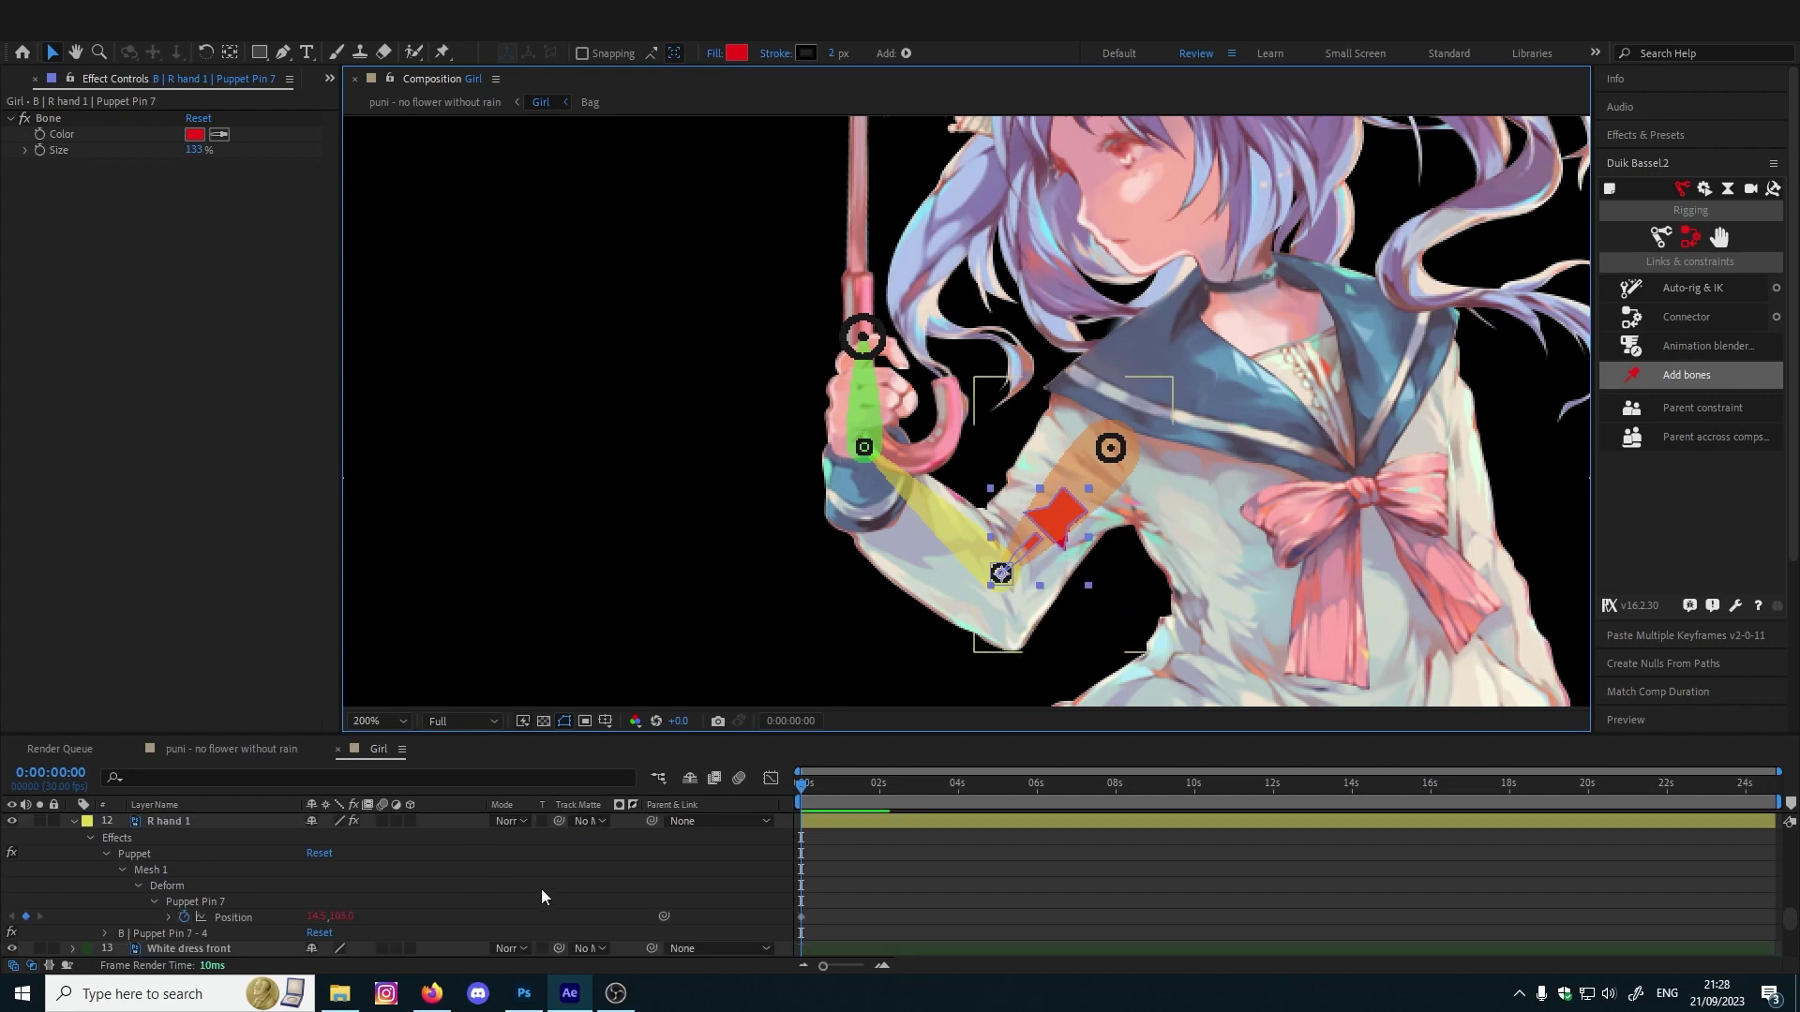
# Select the position keyframes of R hand 2's four puppet pins and add Duik bones to them
pyautogui.click(186, 868)
pyautogui.scroll(4, 828, 872)
pyautogui.moveTo(830, 836); pyautogui.dragTo(797, 923)
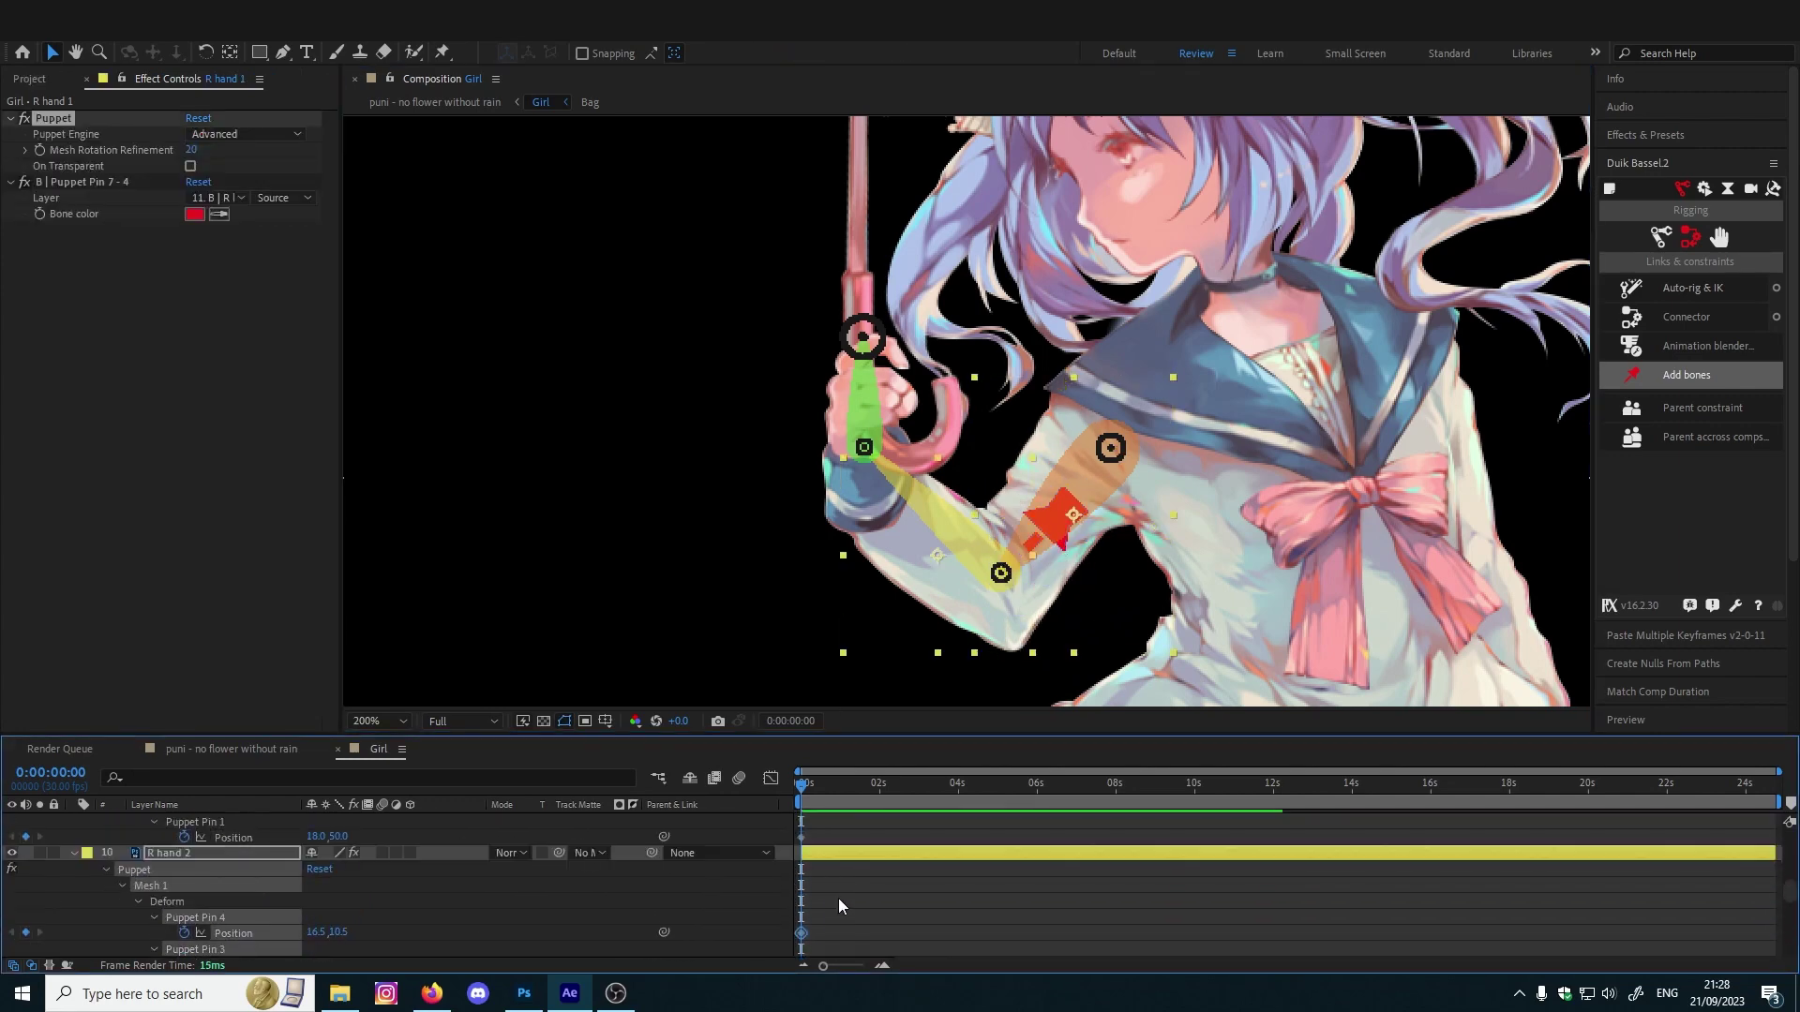
pyautogui.click(1682, 374)
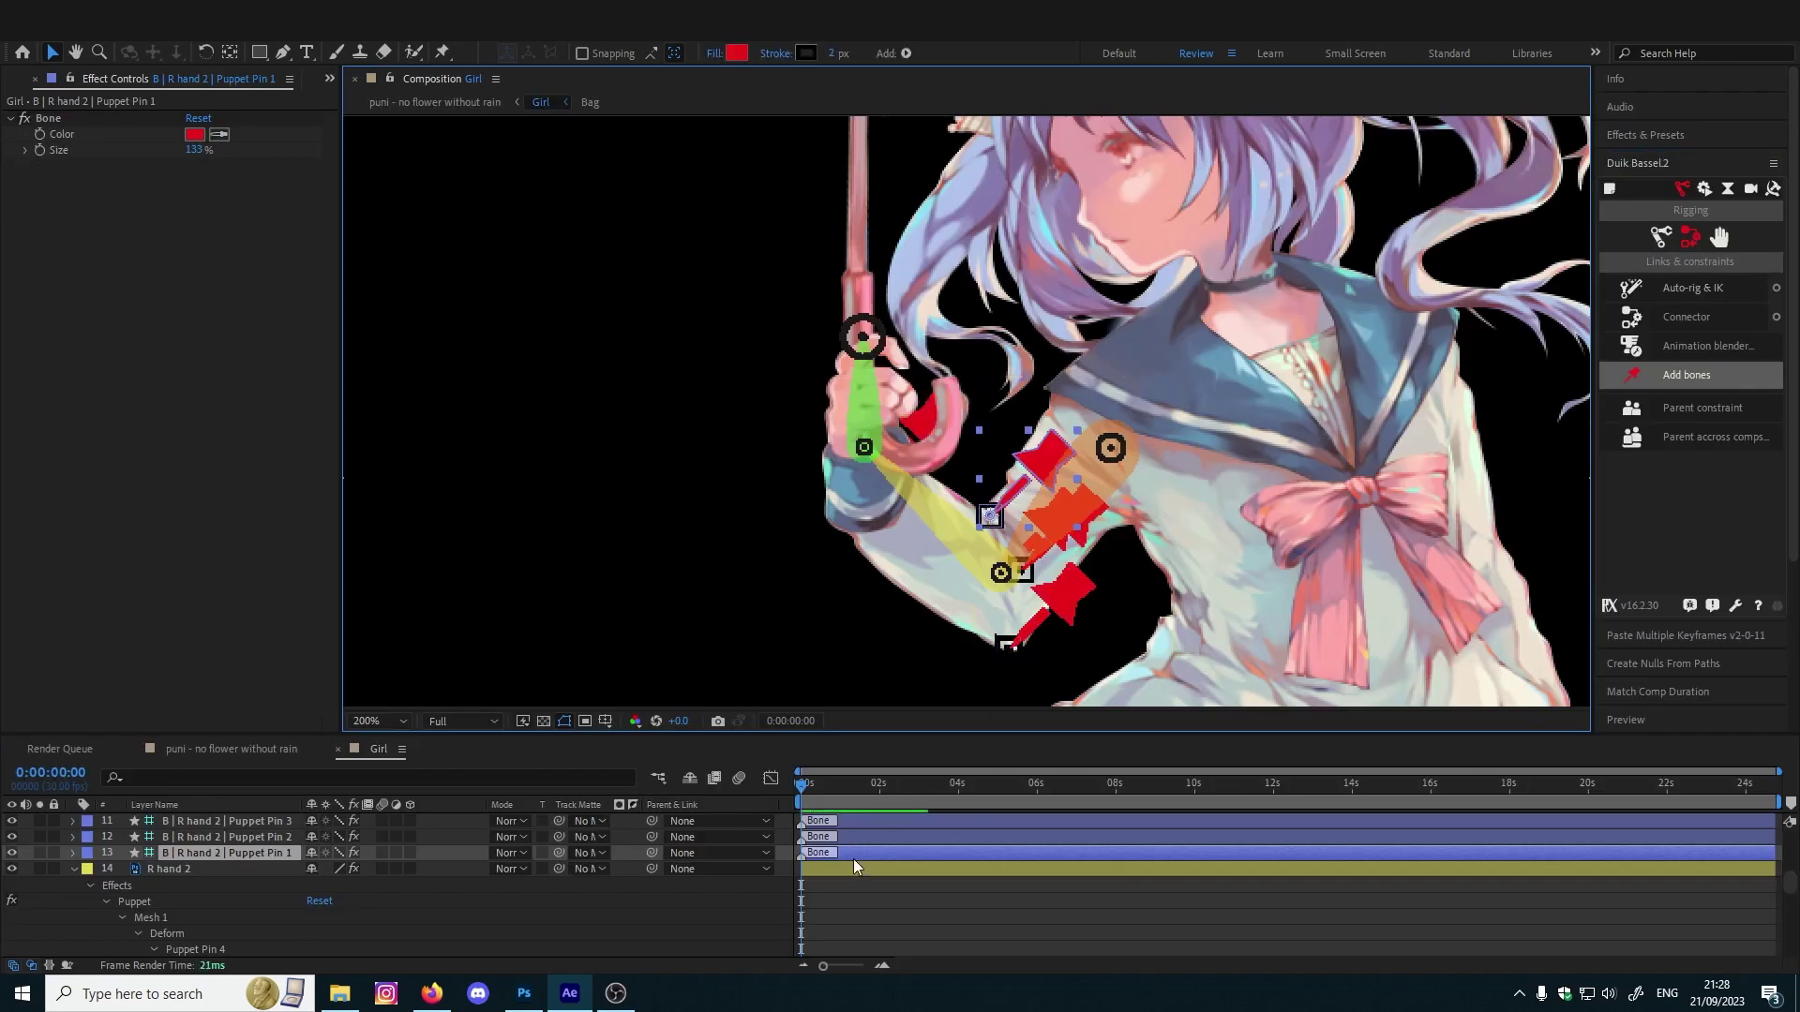
# Select the position keyframes of R hand 3's four puppet pins and add Duik bones to them
pyautogui.scroll(-3, 848, 885)
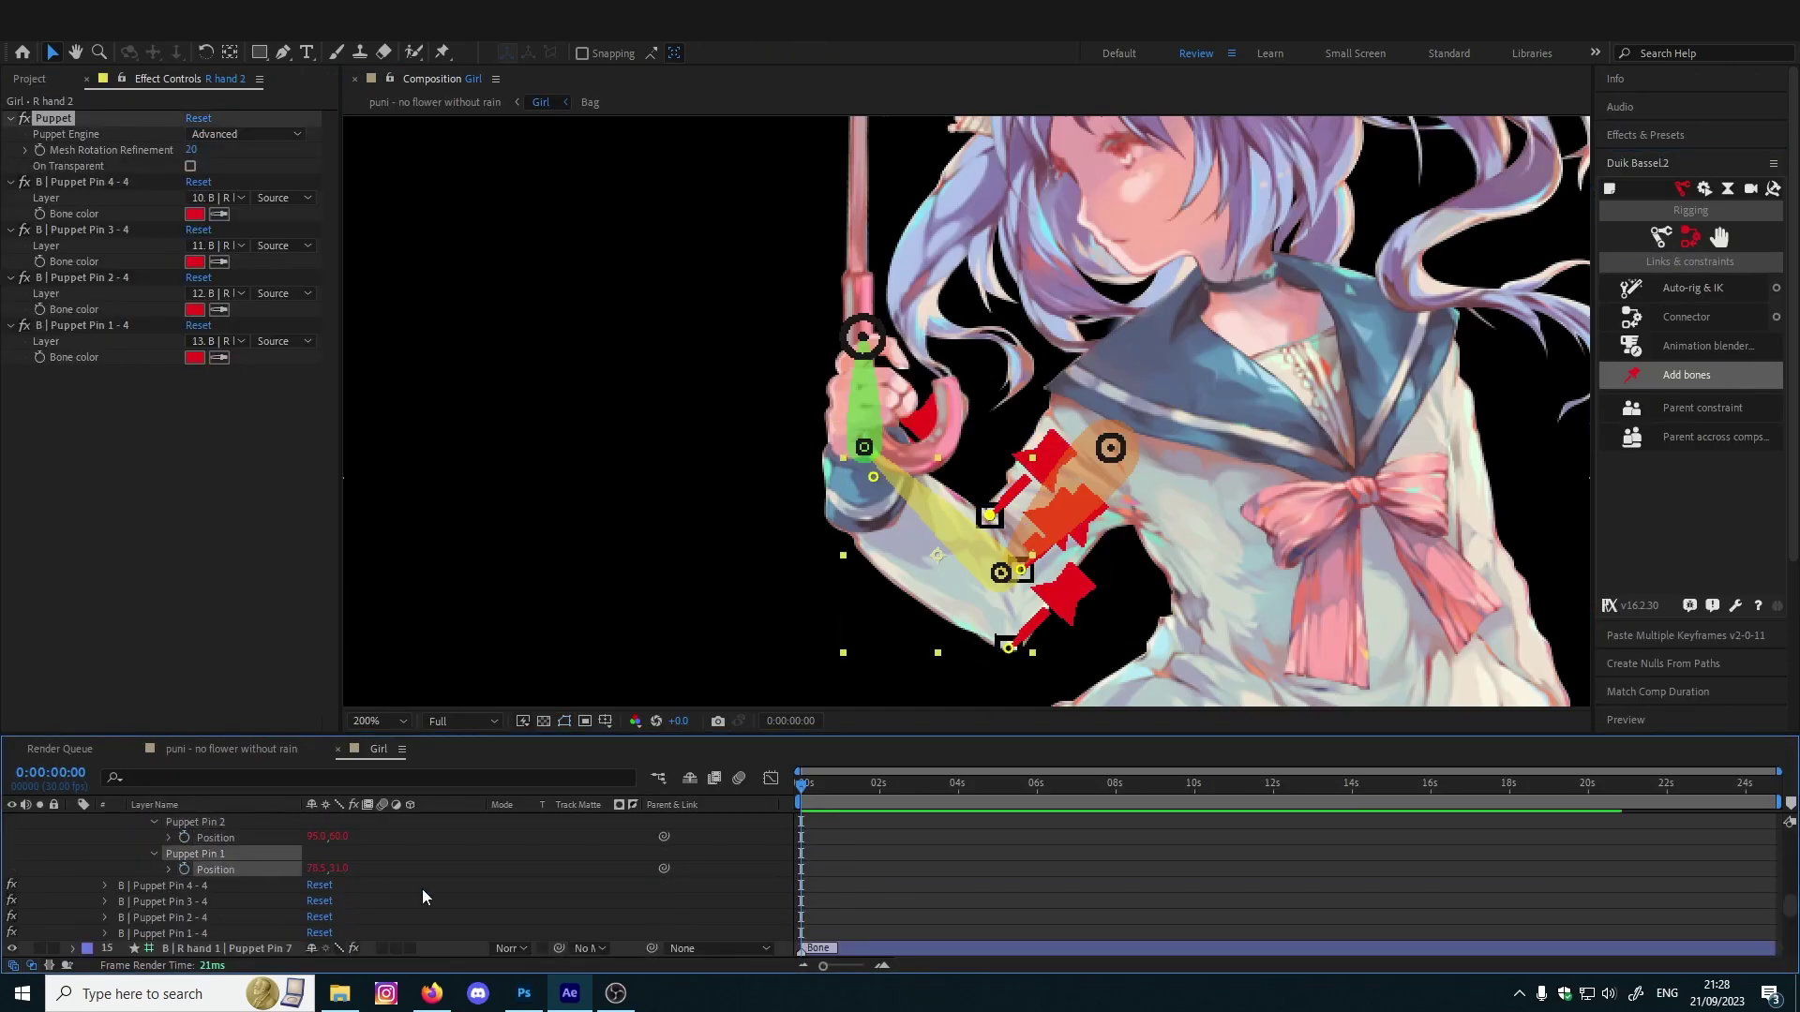
pyautogui.scroll(3, 780, 902)
pyautogui.moveTo(838, 844); pyautogui.dragTo(779, 936)
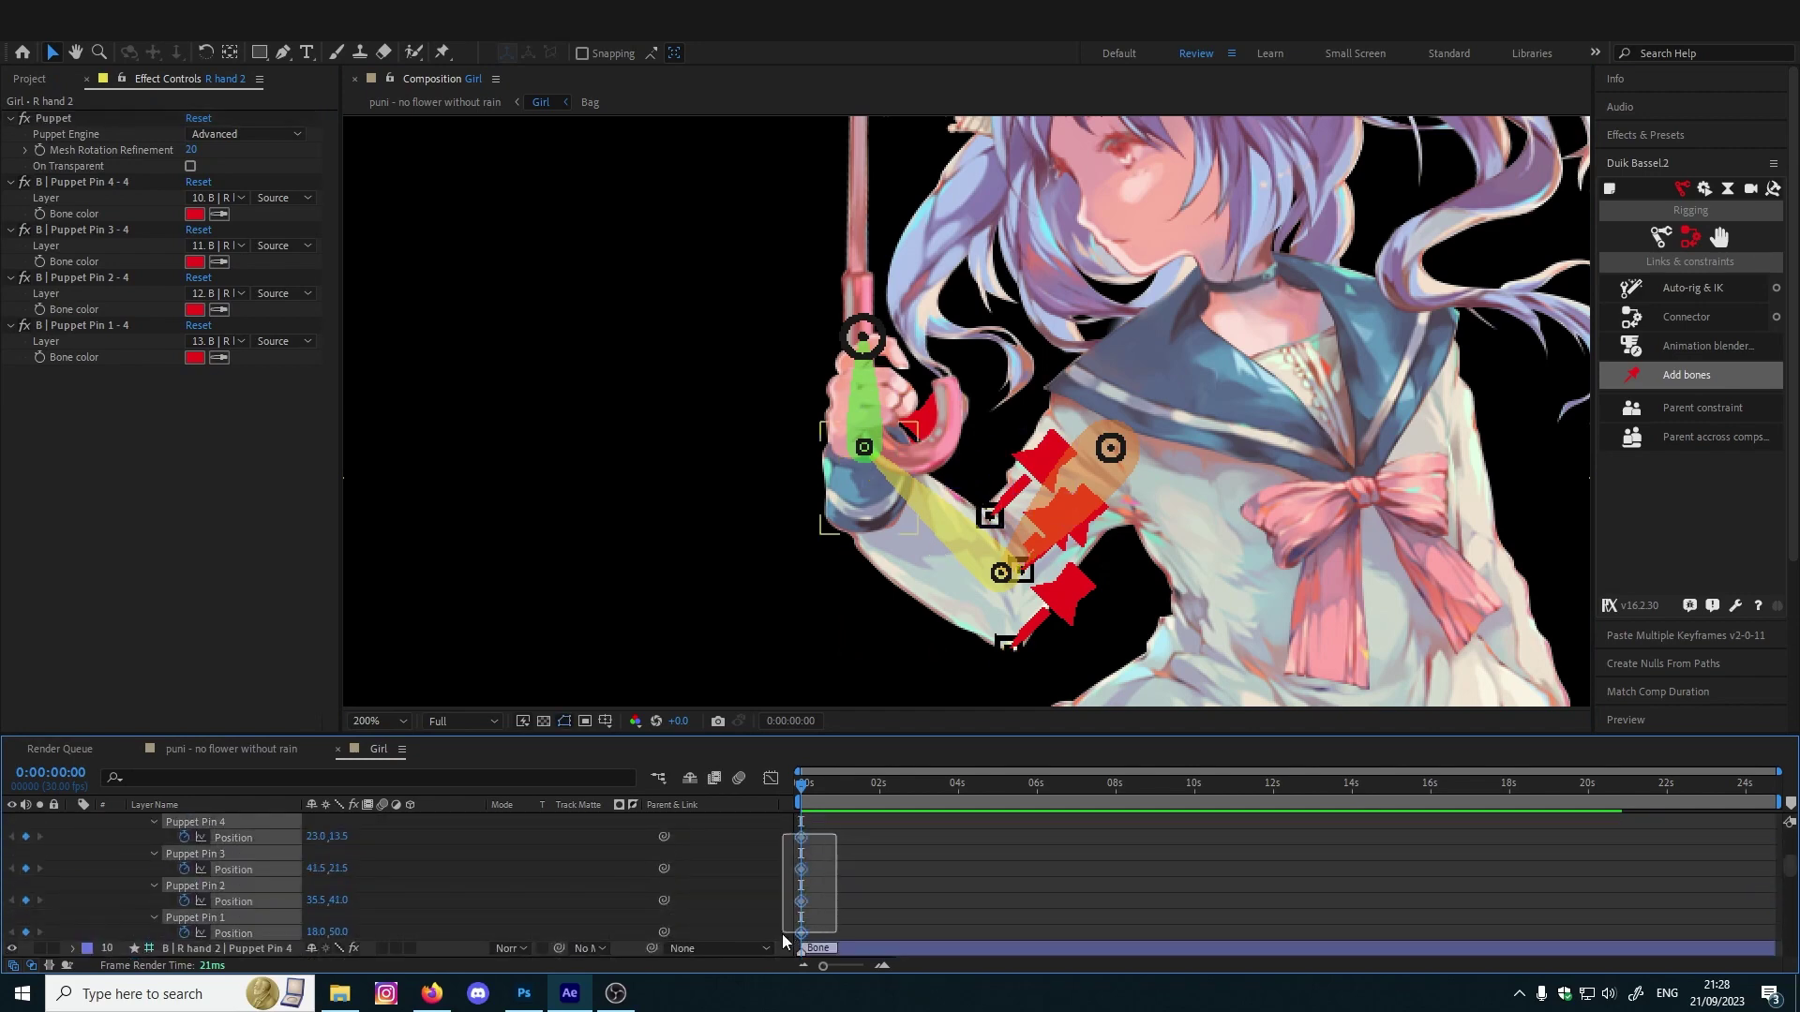
pyautogui.click(1672, 375)
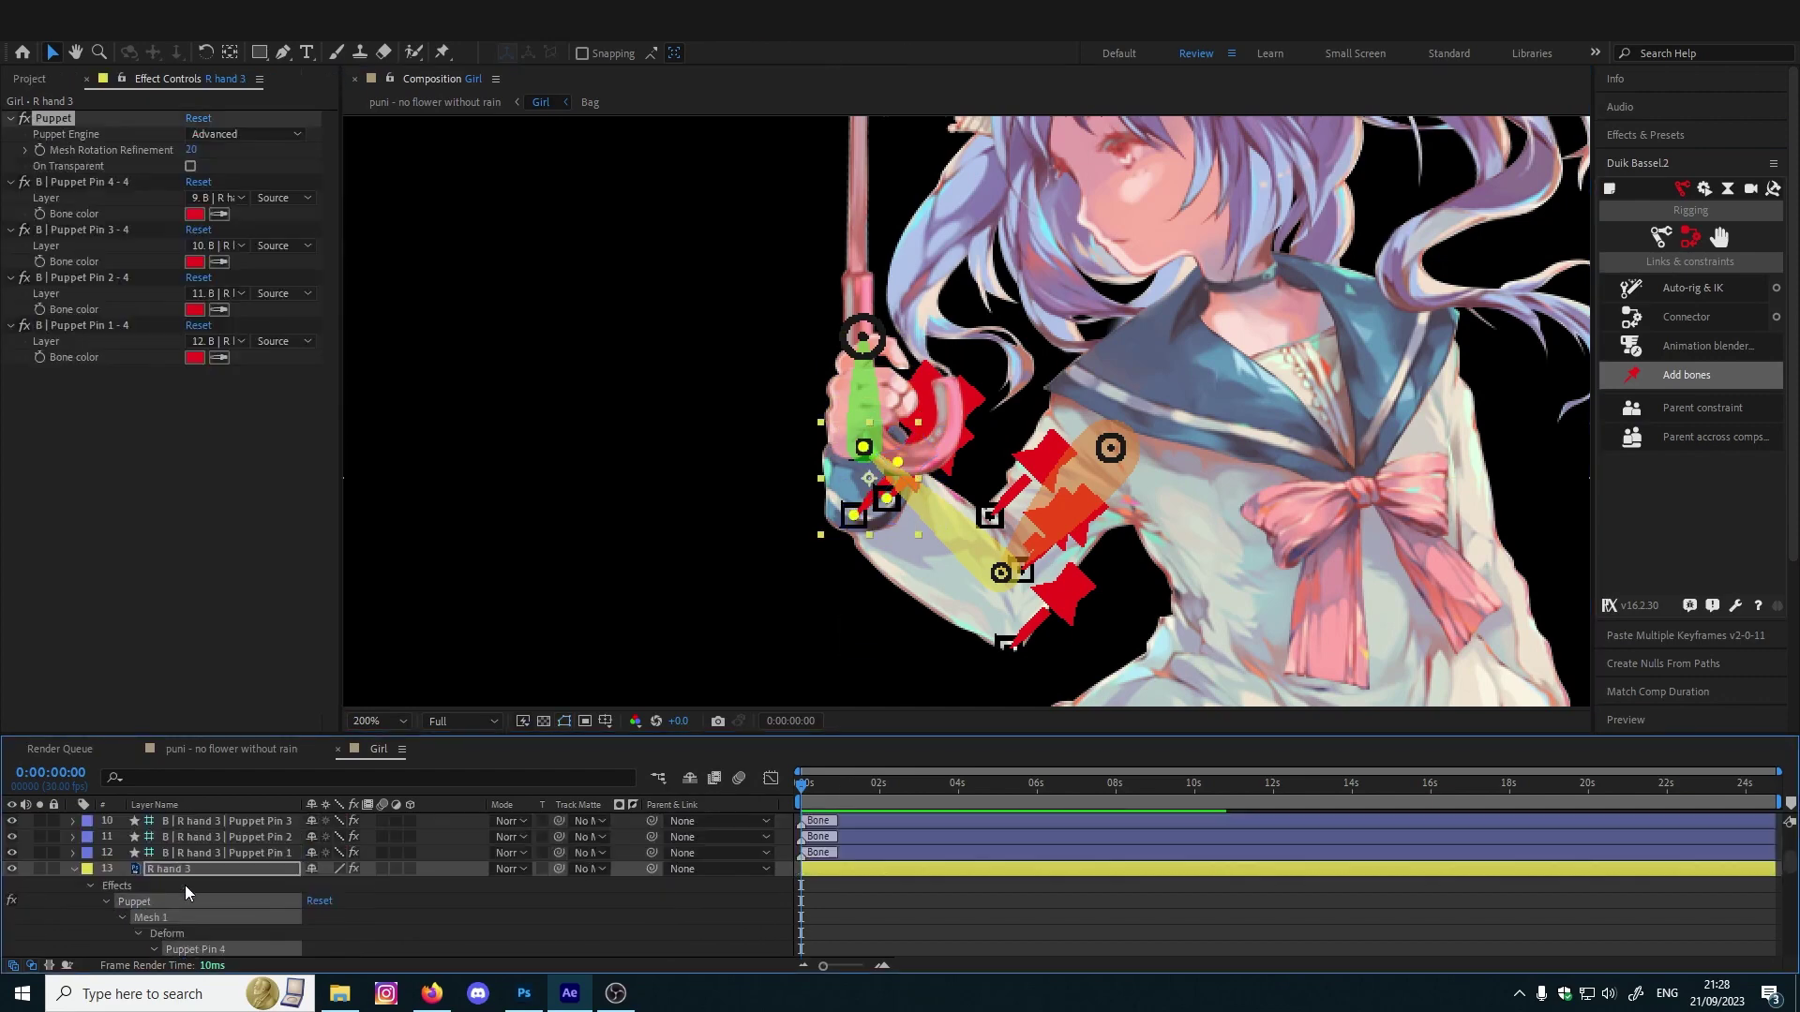
# Collapse the expanded properties of the R hand 3, R hand 2 and R hand 1 layers
pyautogui.click(73, 869)
pyautogui.click(202, 885)
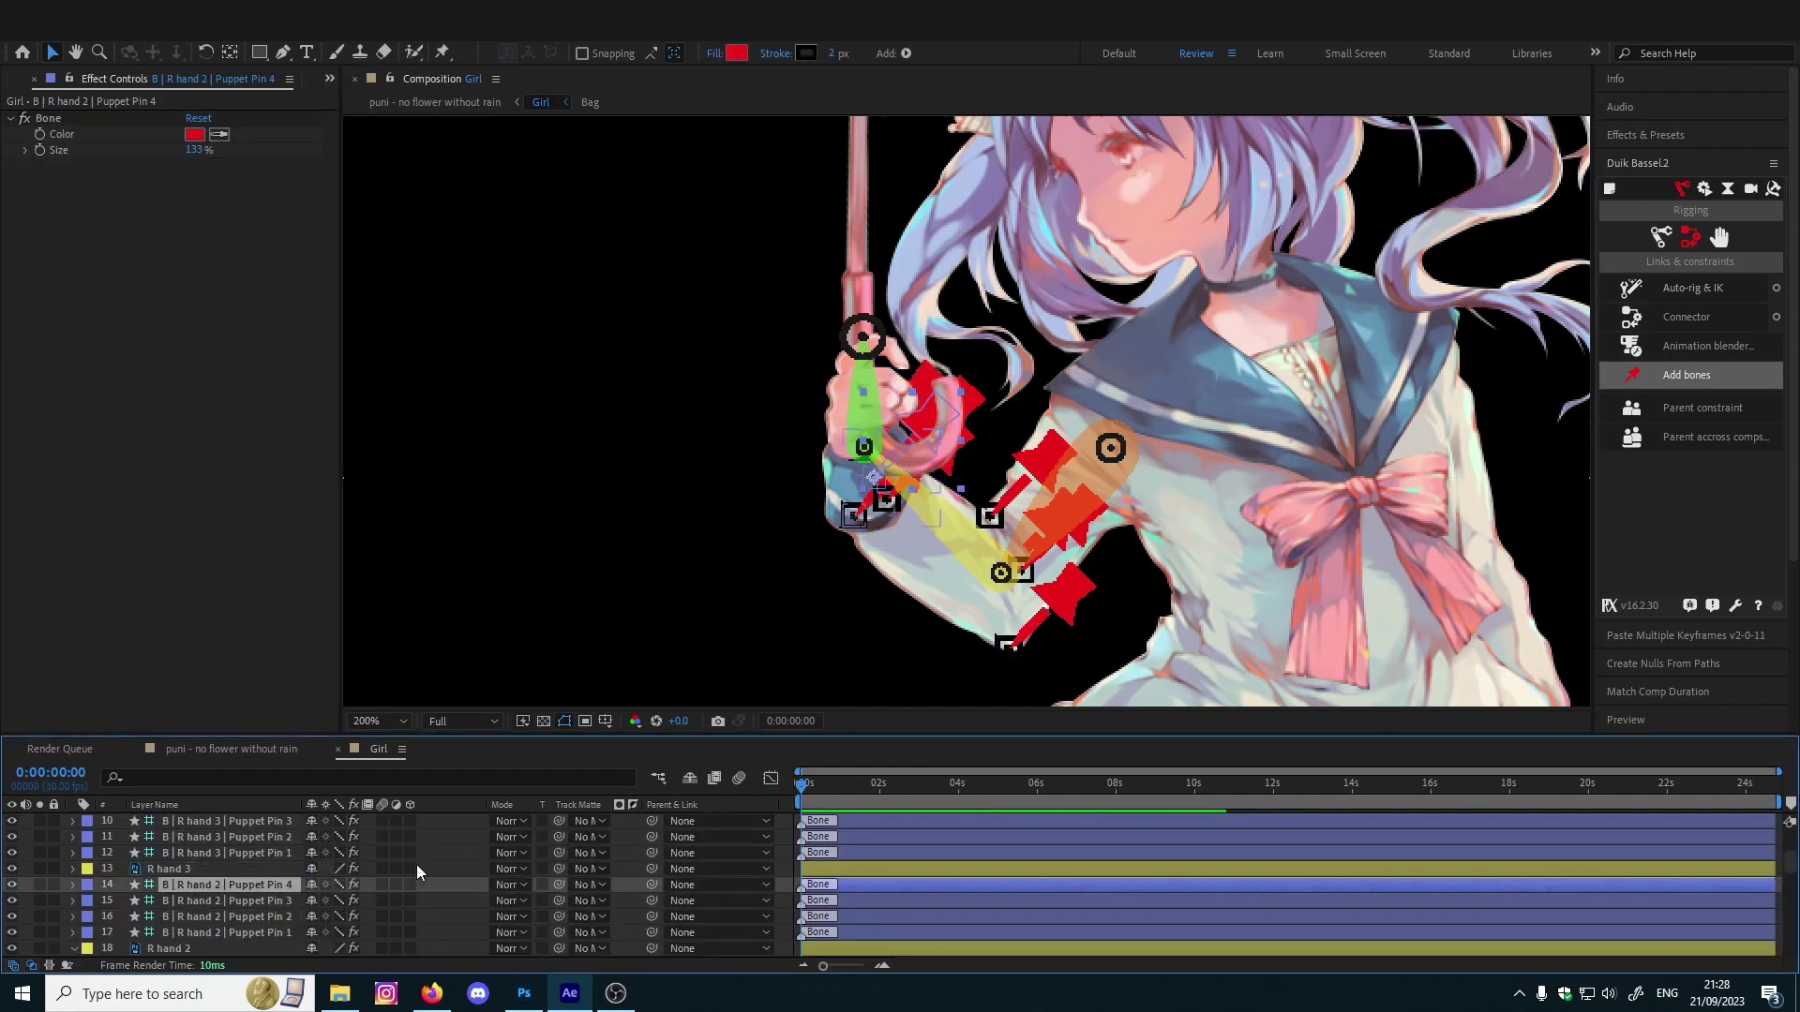
pyautogui.moveTo(945, 585); pyautogui.dragTo(872, 580)
pyautogui.scroll(-2, 272, 877)
pyautogui.click(74, 853)
pyautogui.click(74, 885)
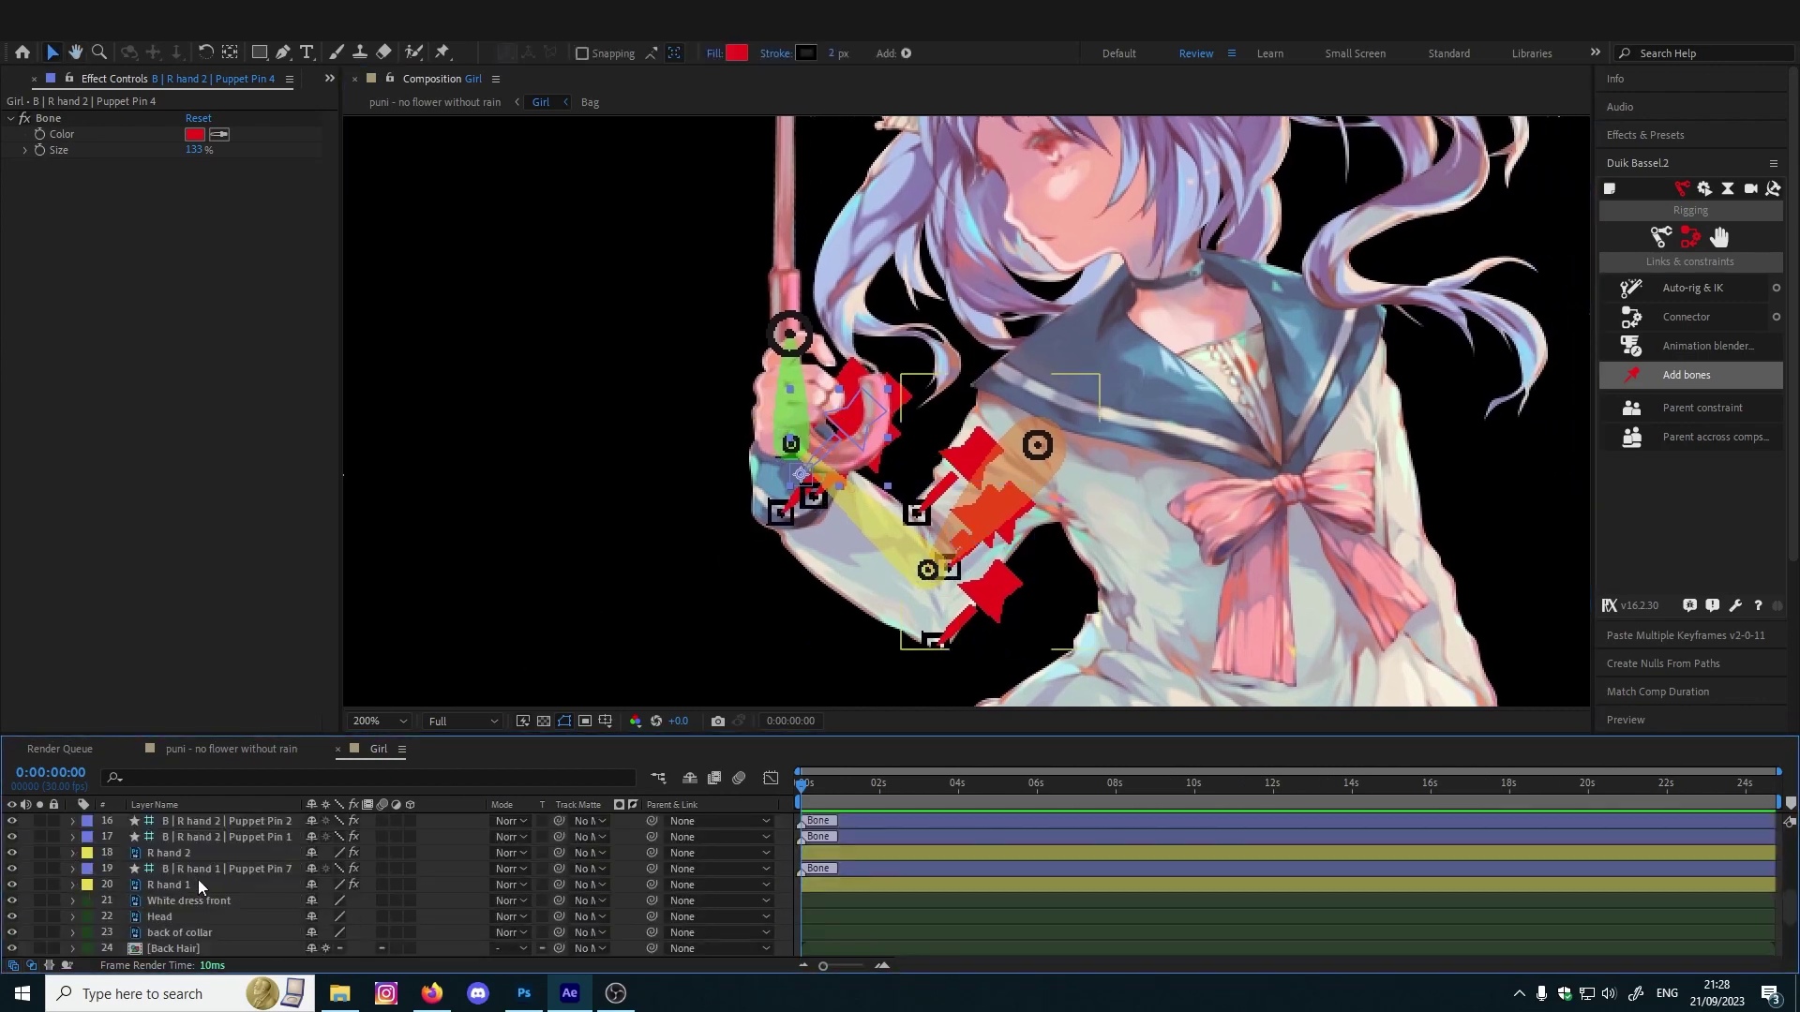
# Parent the R hand 1 Puppet Pin 7 bone to the Arm structure
pyautogui.click(198, 872)
pyautogui.scroll(1, 561, 933)
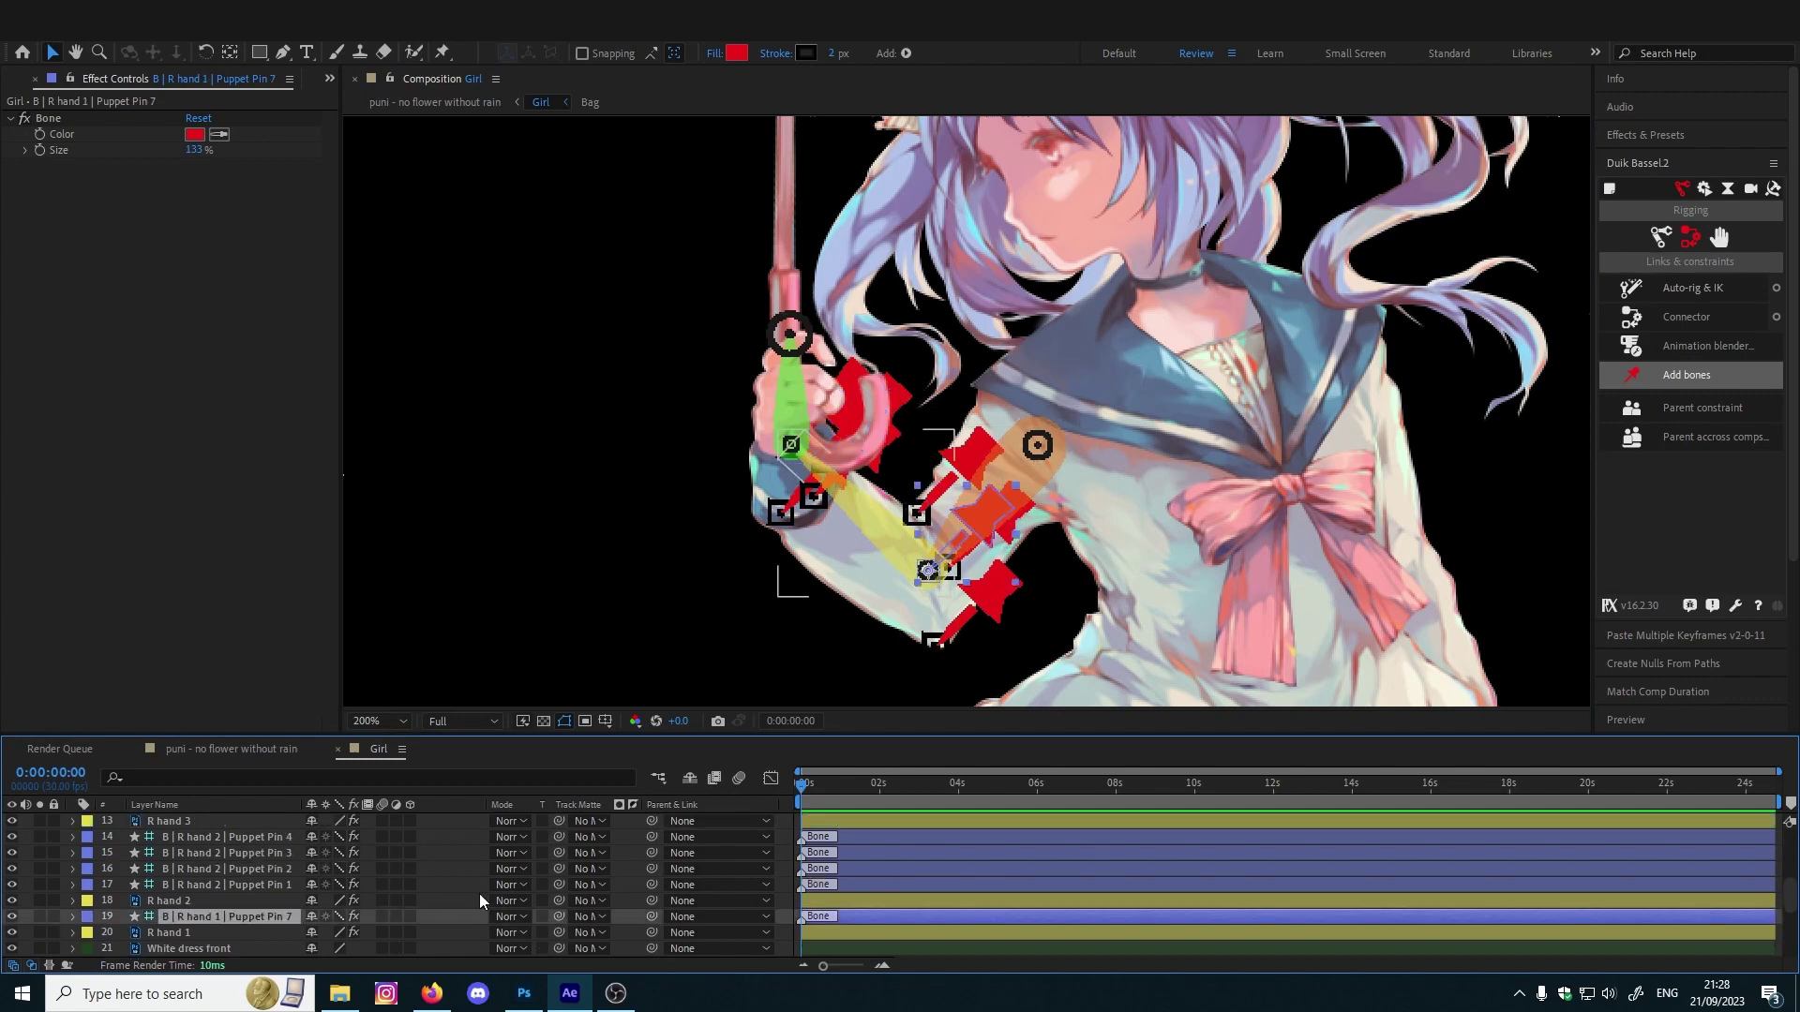
pyautogui.moveTo(505, 843); pyautogui.dragTo(232, 874)
pyautogui.scroll(1, 238, 937)
pyautogui.scroll(2, 238, 937)
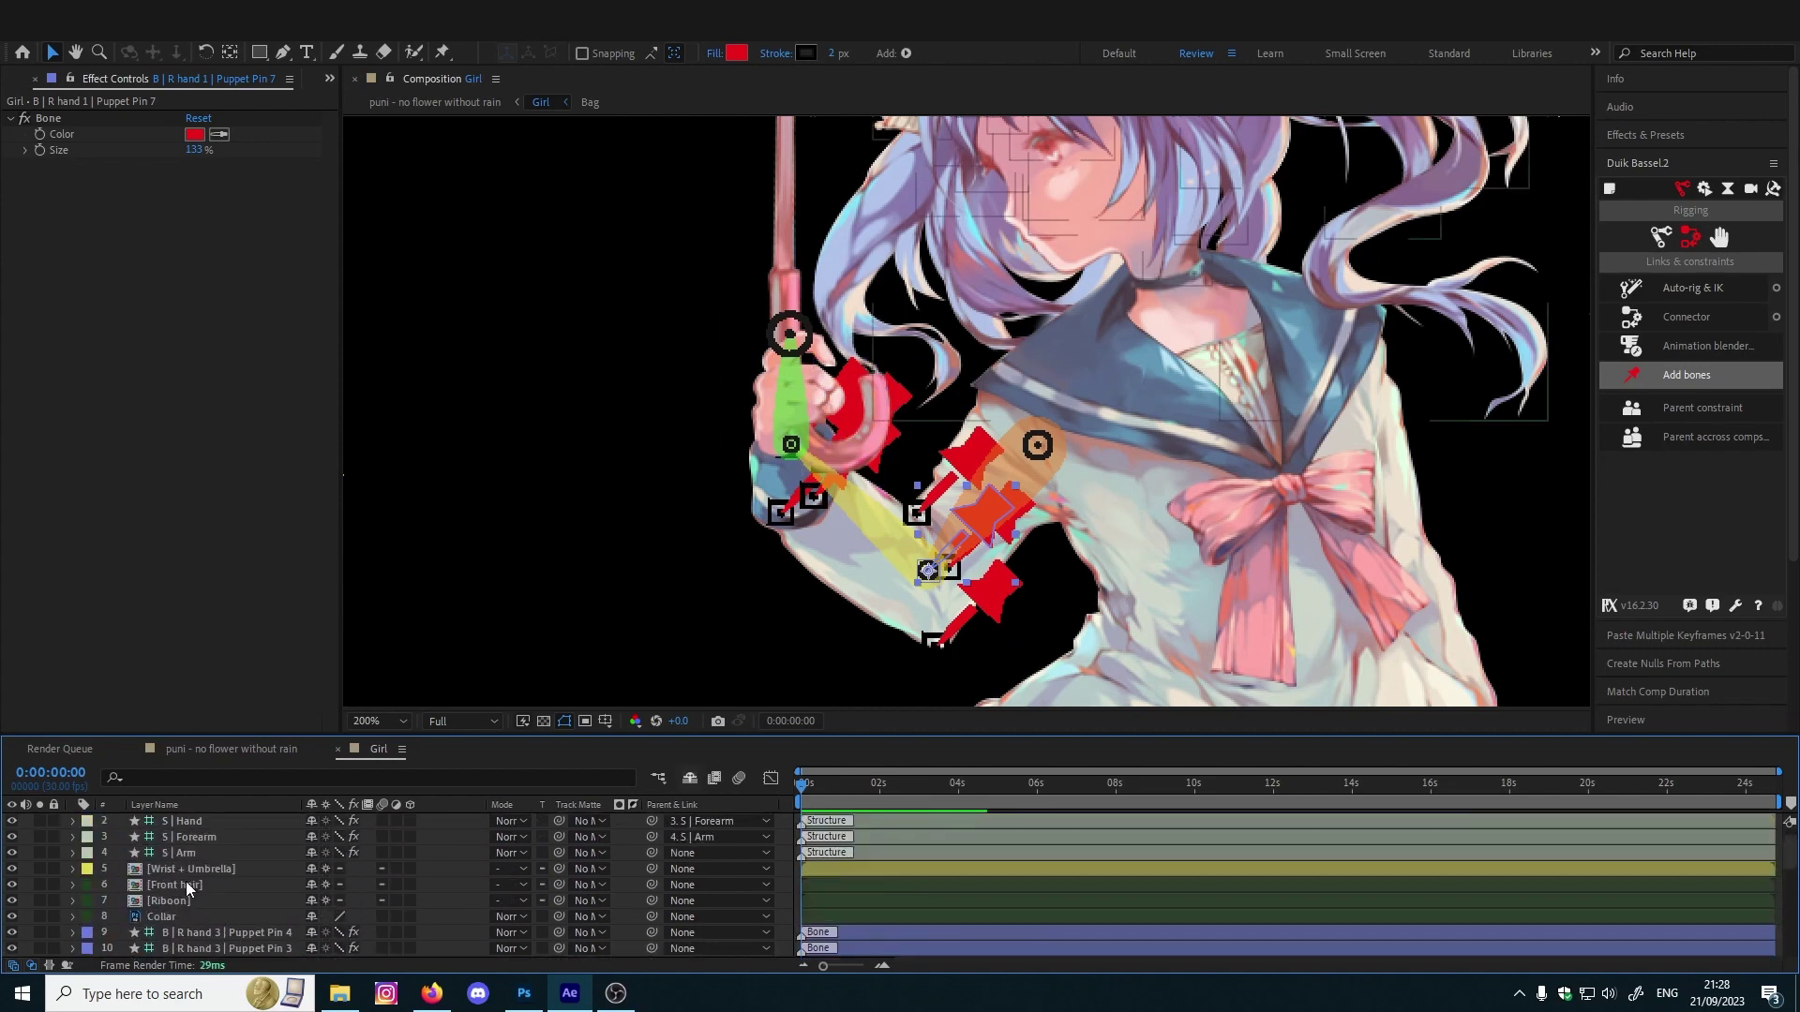
pyautogui.click(187, 855)
pyautogui.moveTo(1057, 477)
pyautogui.mouseDown()
pyautogui.moveTo(1060, 426)
pyautogui.moveTo(1029, 495)
pyautogui.mouseUp()
pyautogui.moveTo(1044, 679); pyautogui.dragTo(1067, 621)
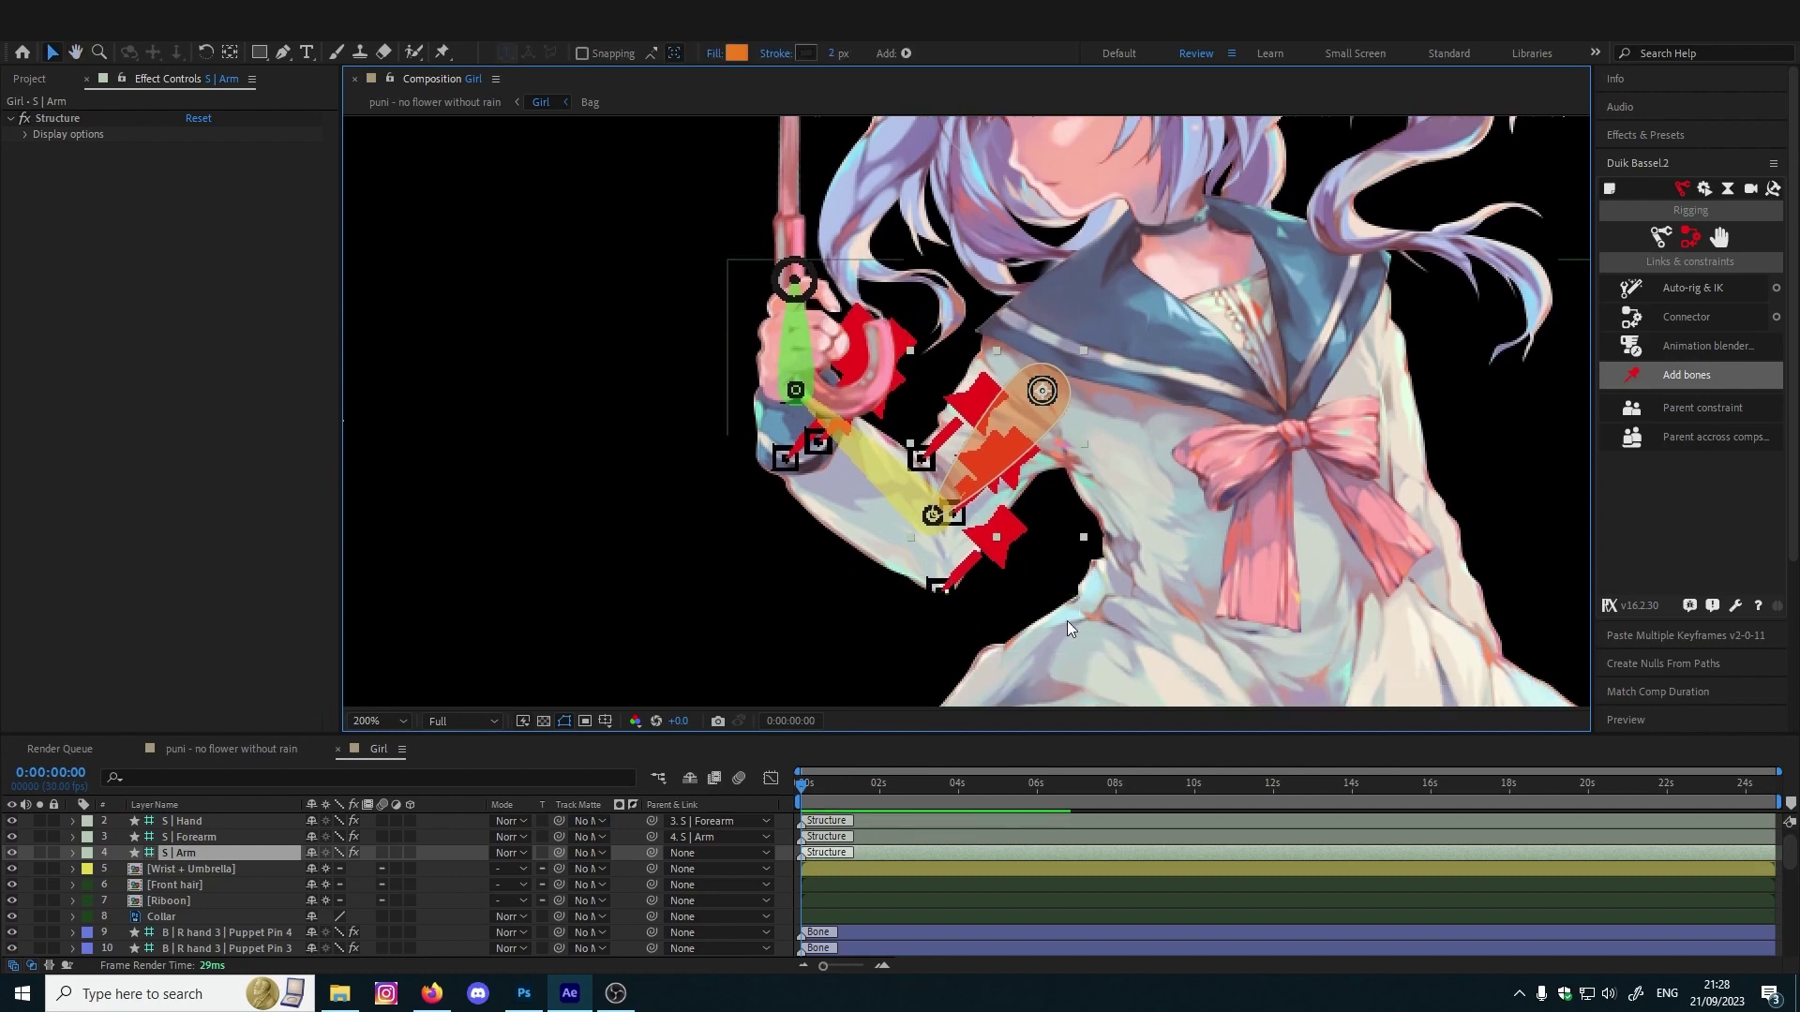
pyautogui.scroll(-5, 281, 883)
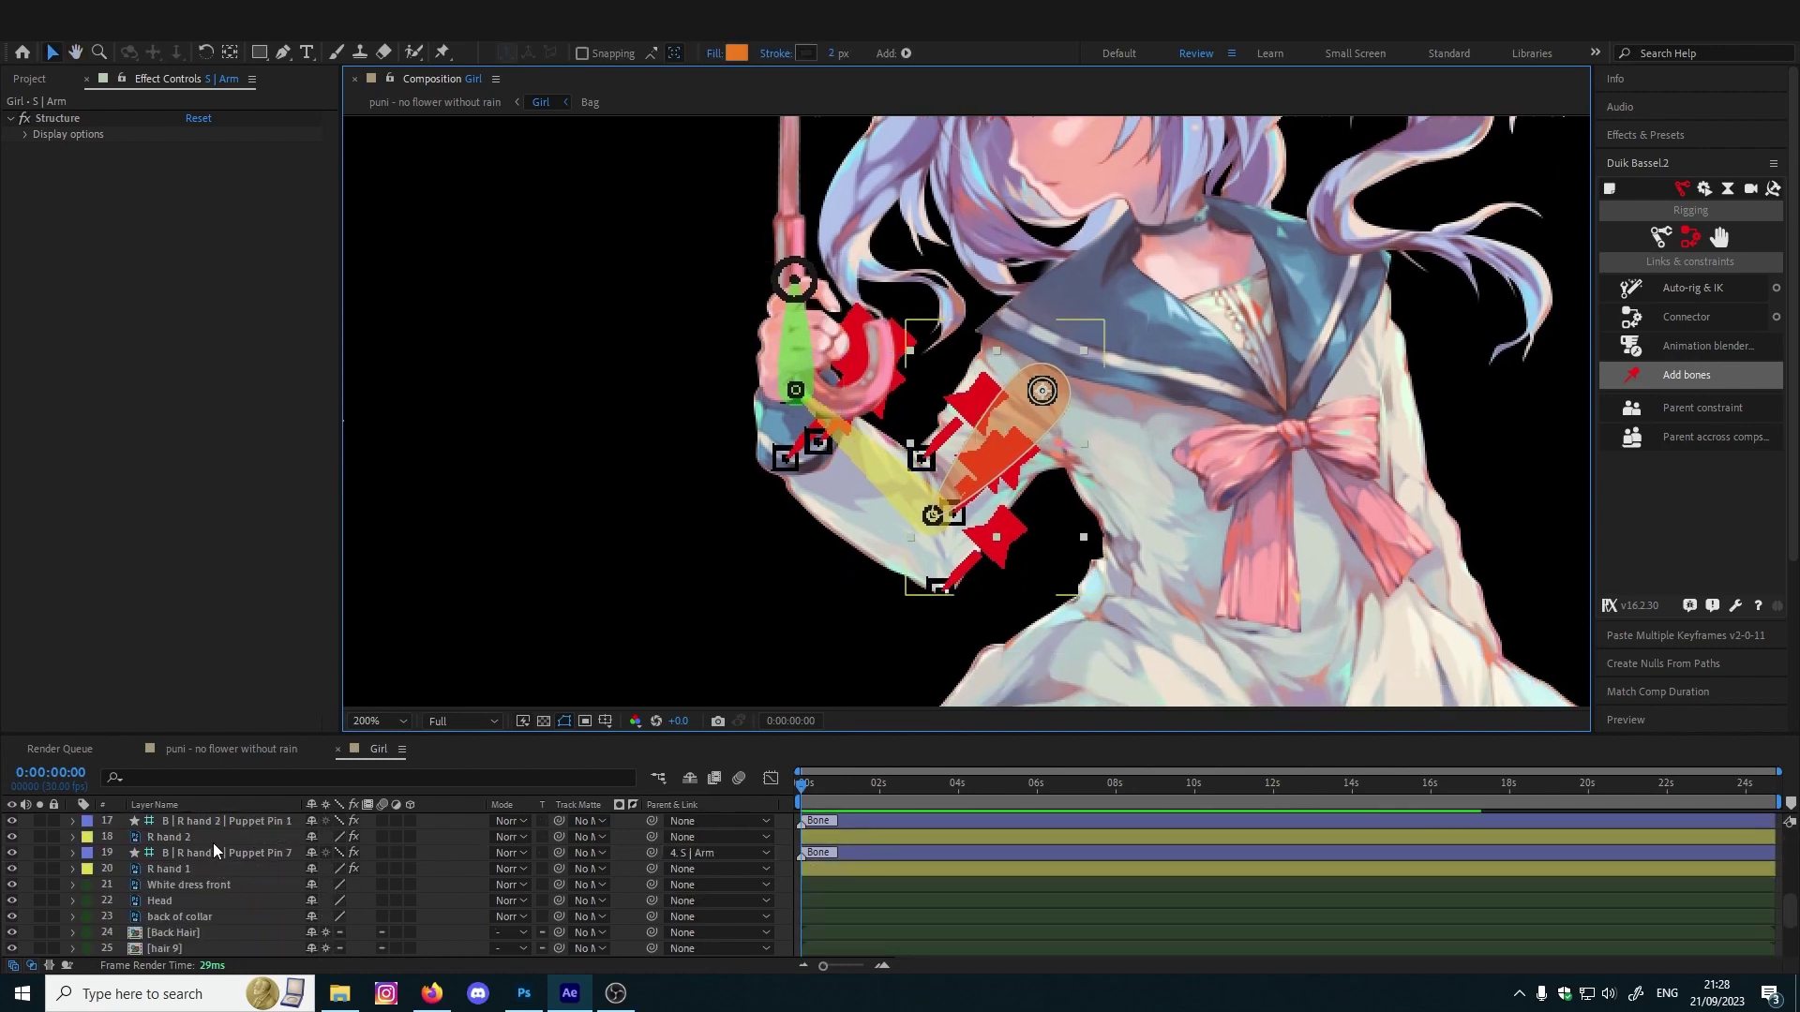
# Examine where the R hand 2 bones sit around the elbow relative to the Arm and Forearm structures
pyautogui.click(221, 822)
pyautogui.scroll(2, 240, 864)
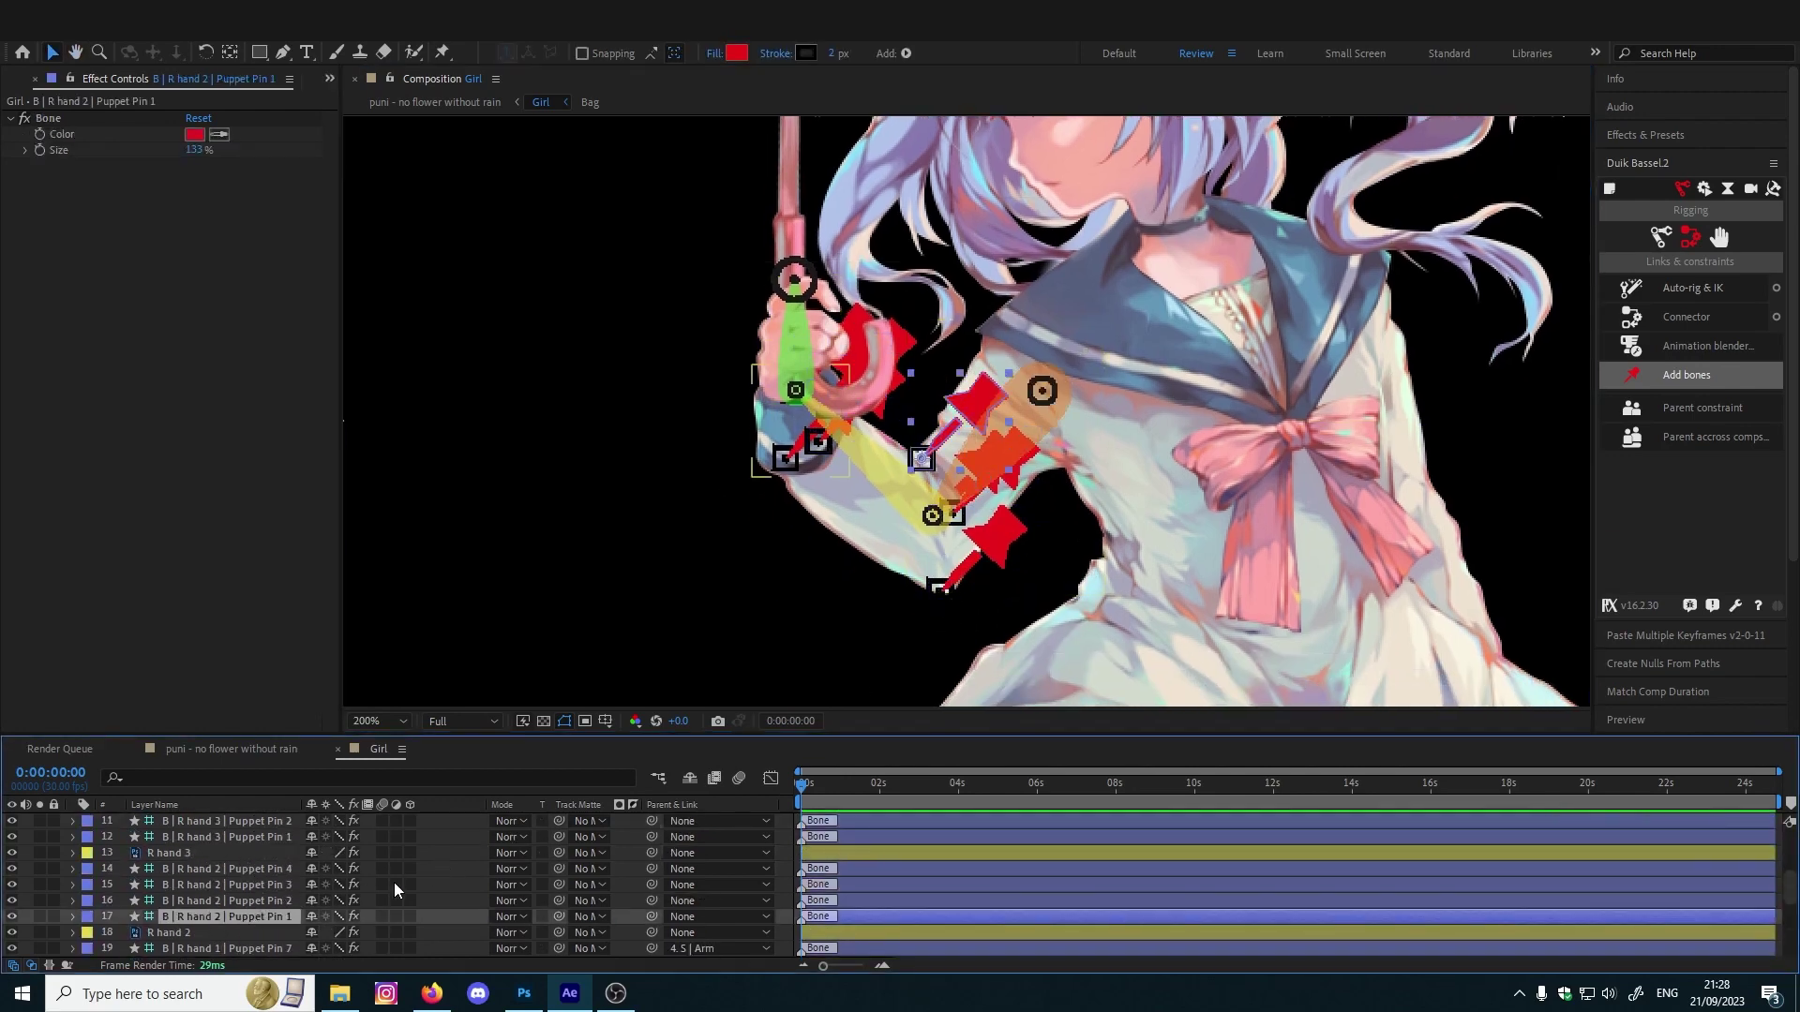
pyautogui.click(257, 870)
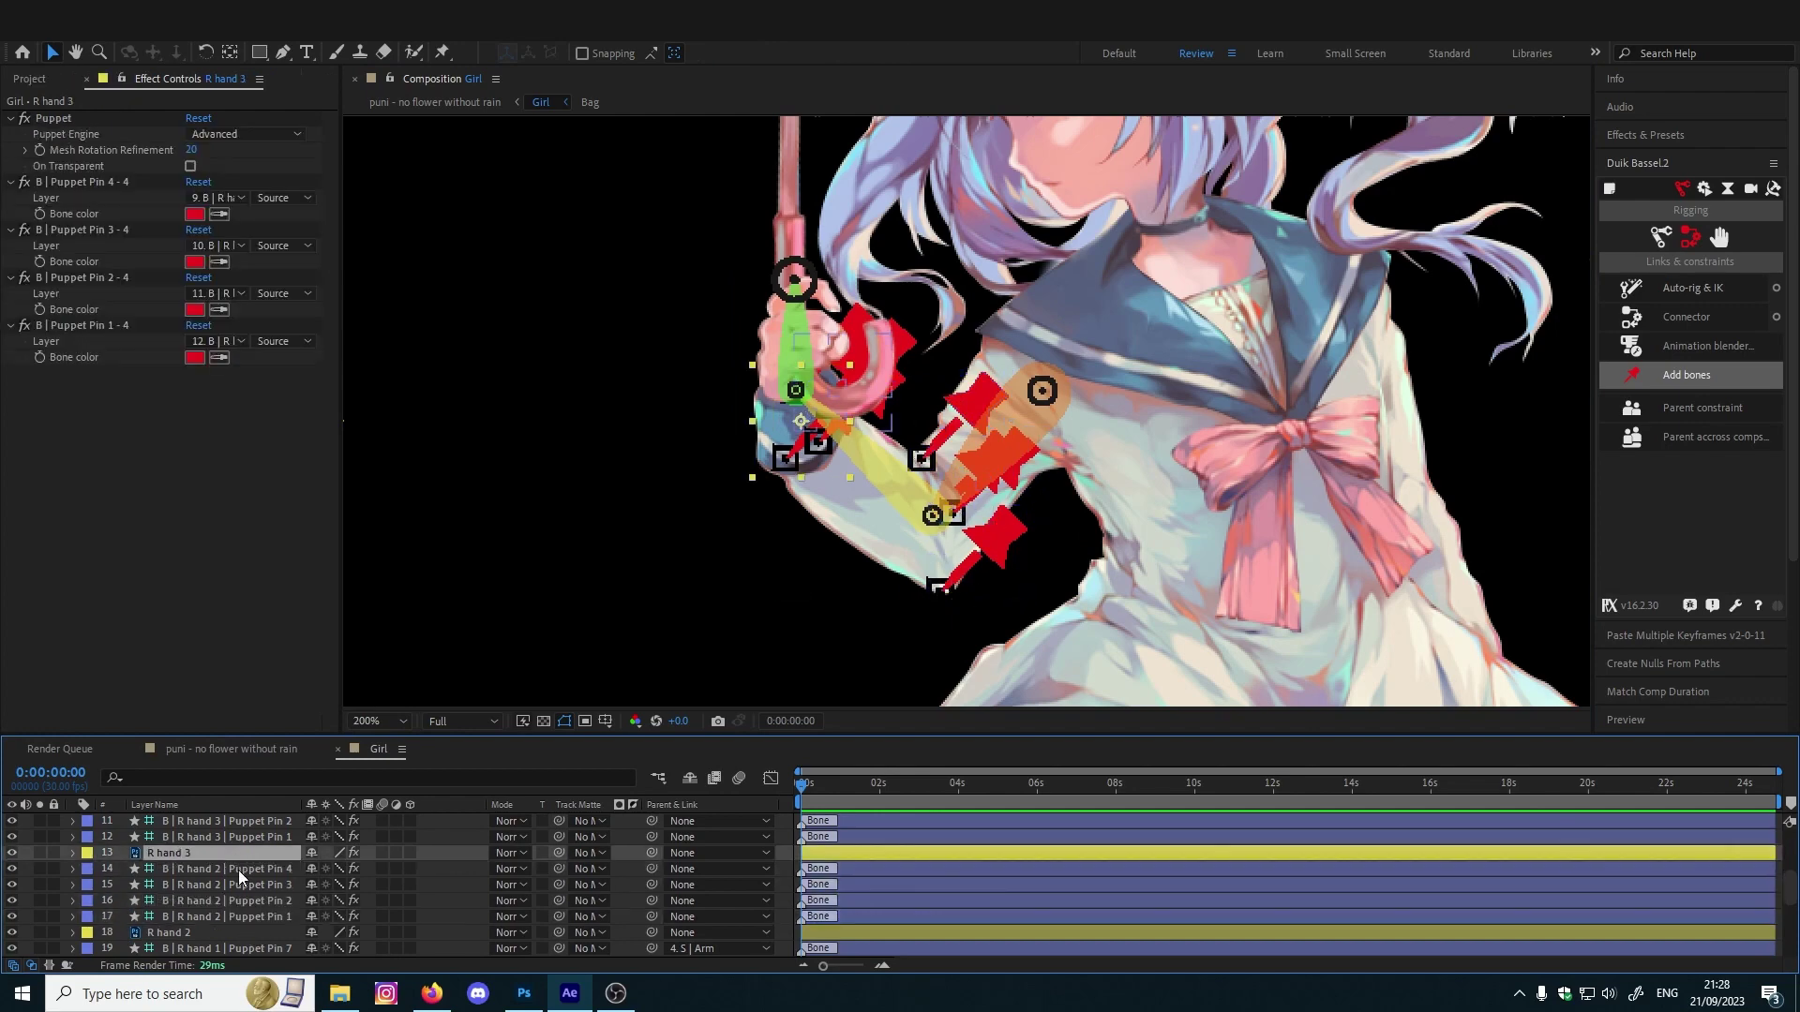
pyautogui.click(257, 915)
pyautogui.moveTo(975, 586); pyautogui.dragTo(917, 644)
pyautogui.scroll(1, 969, 570)
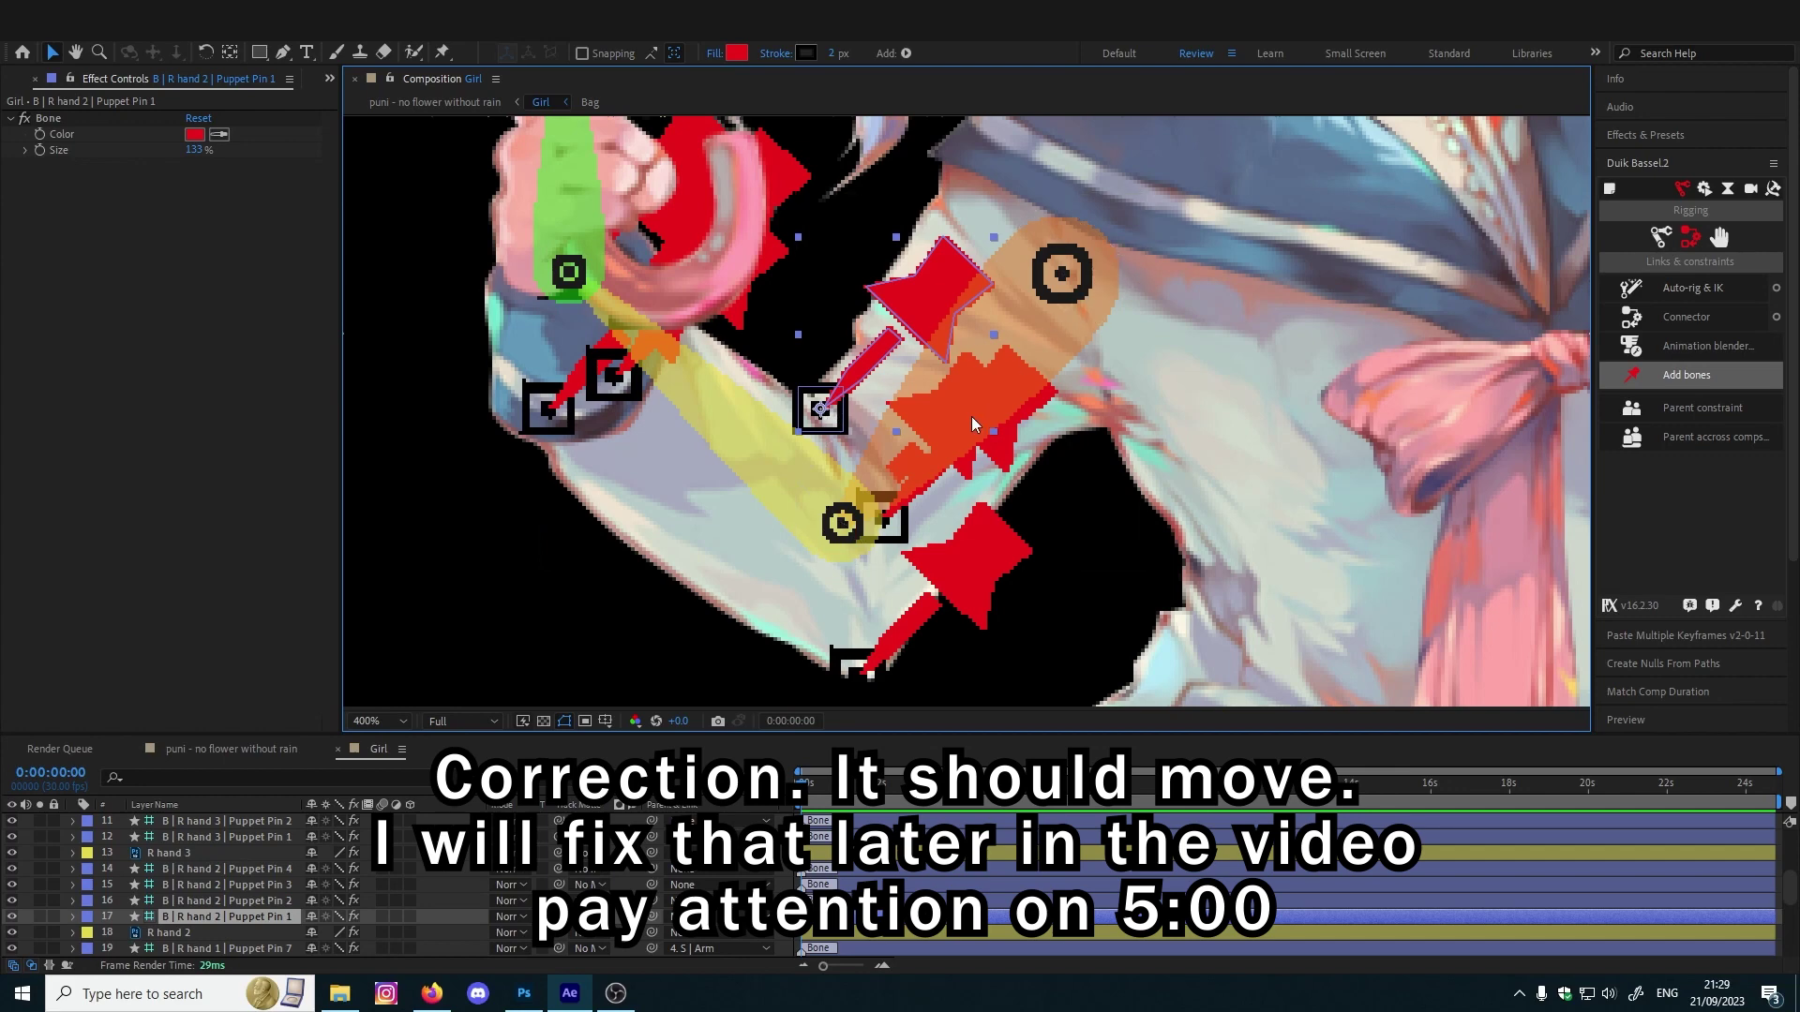
pyautogui.click(651, 355)
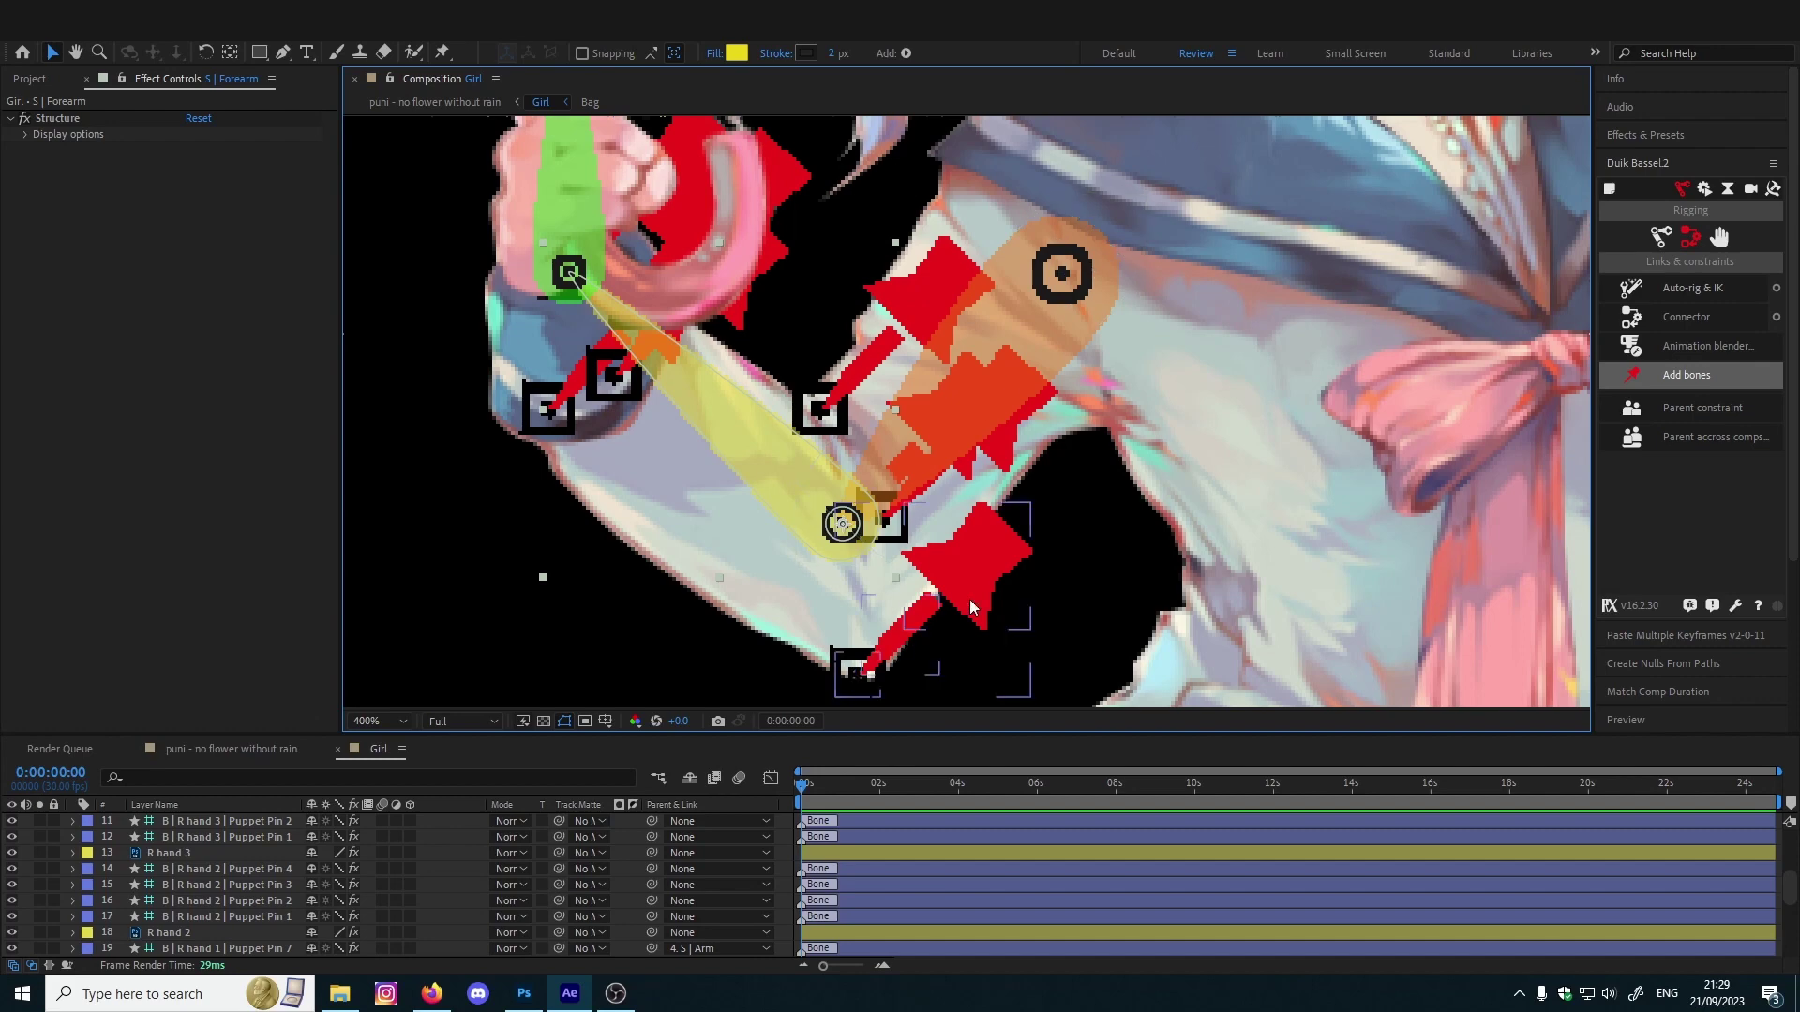
pyautogui.moveTo(1094, 526); pyautogui.dragTo(1116, 513)
# Parent the R hand 2 Puppet Pin 1, Puppet Pin 2 and Puppet Pin 3 bones to the Arm structure
pyautogui.click(203, 917)
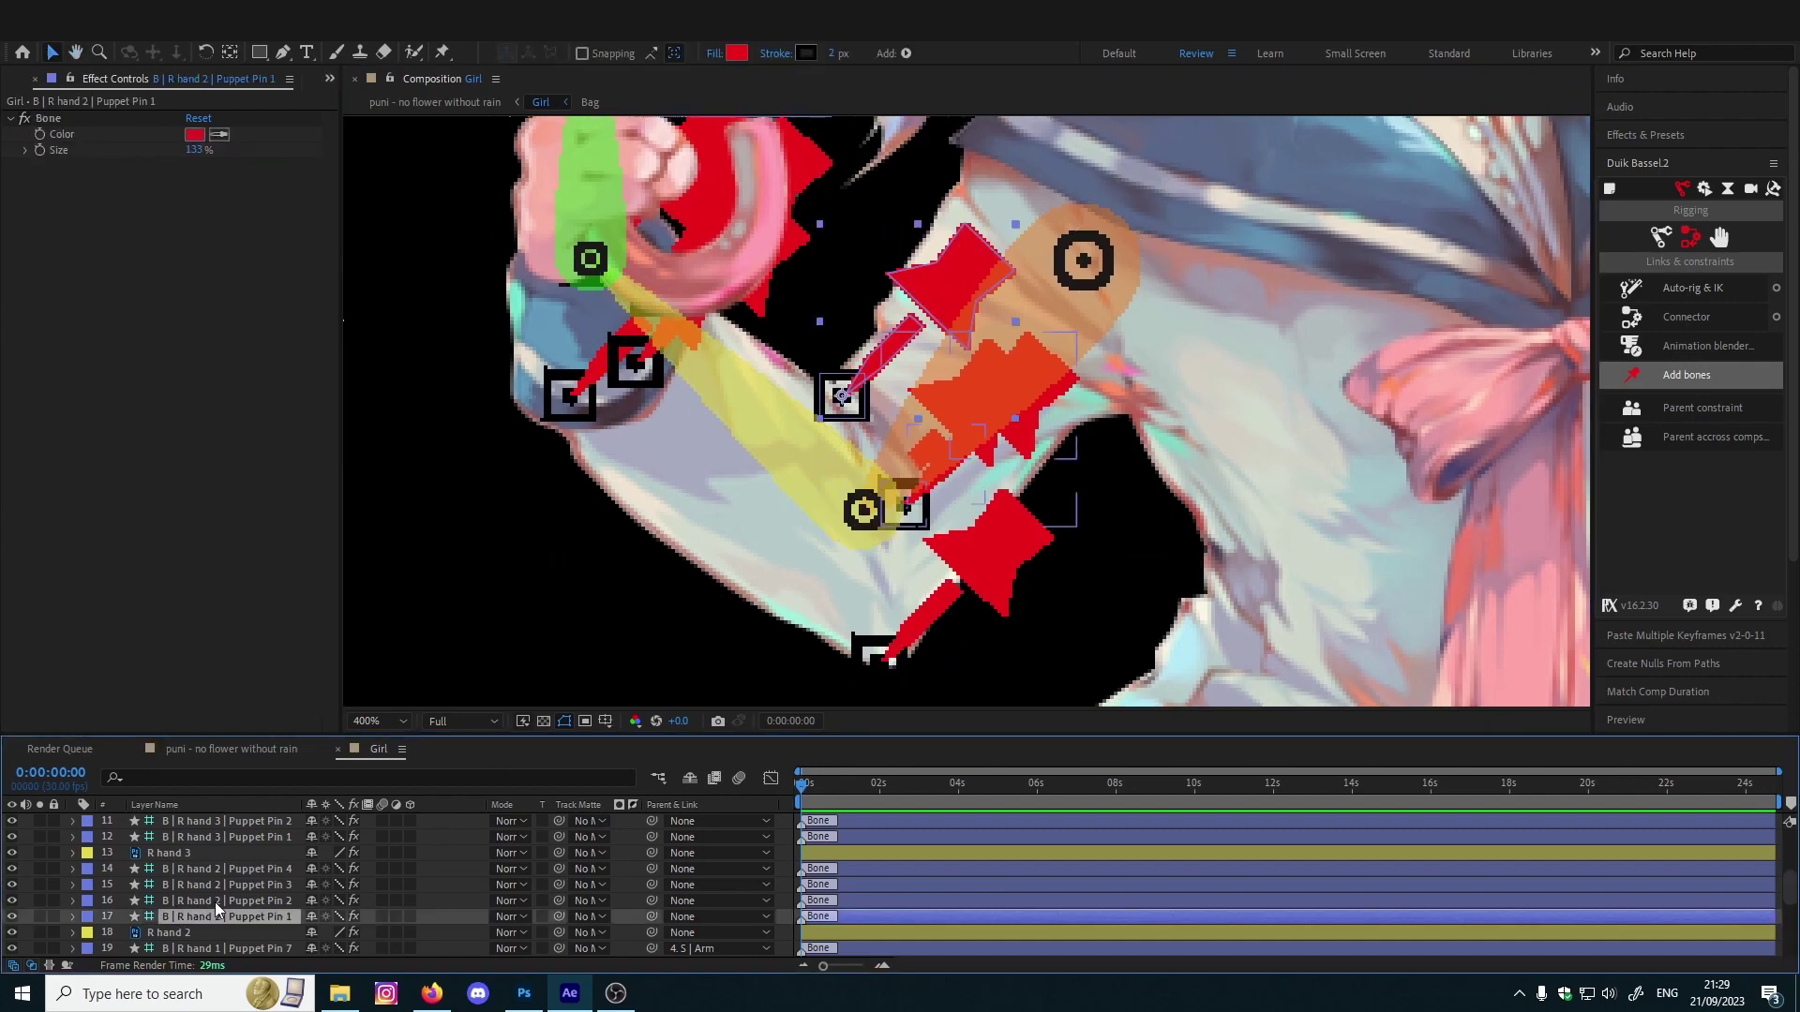
pyautogui.scroll(-1, 227, 902)
pyautogui.scroll(1, 226, 902)
pyautogui.keyDown('shift'); pyautogui.click(217, 866); pyautogui.keyUp('shift')
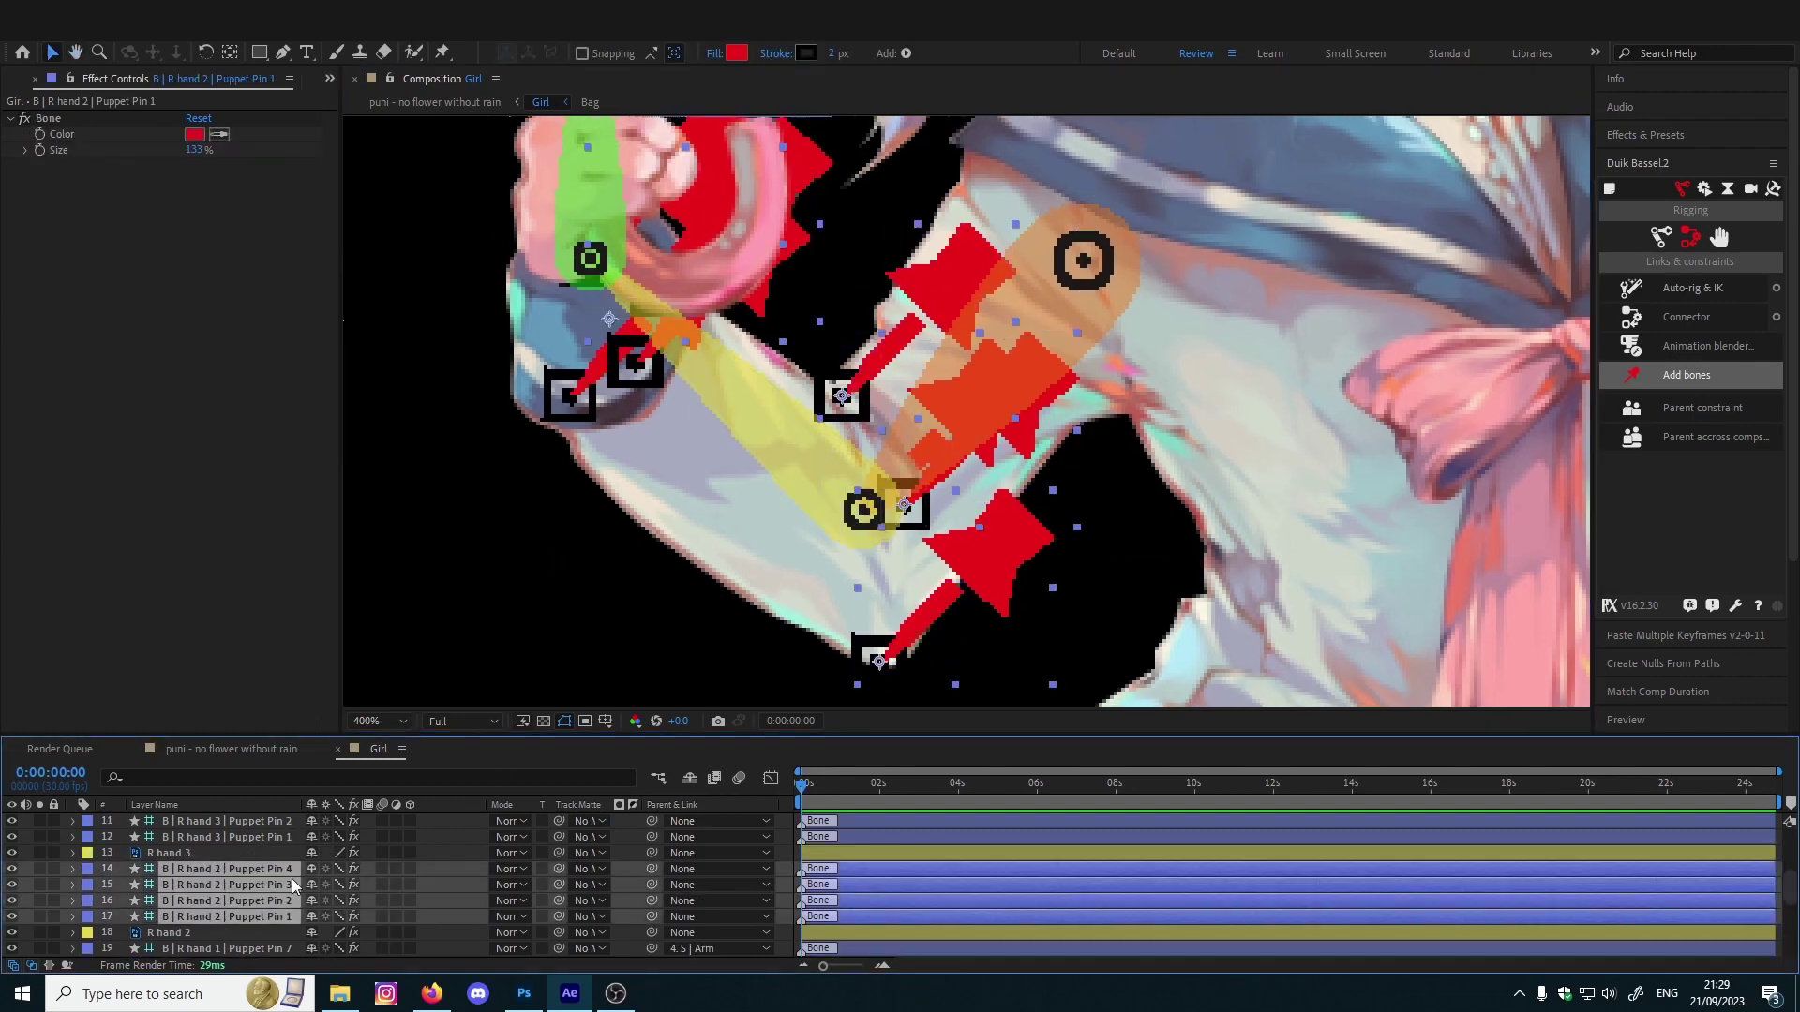
pyautogui.keyDown('ctrl'); pyautogui.click(227, 868); pyautogui.keyUp('ctrl')
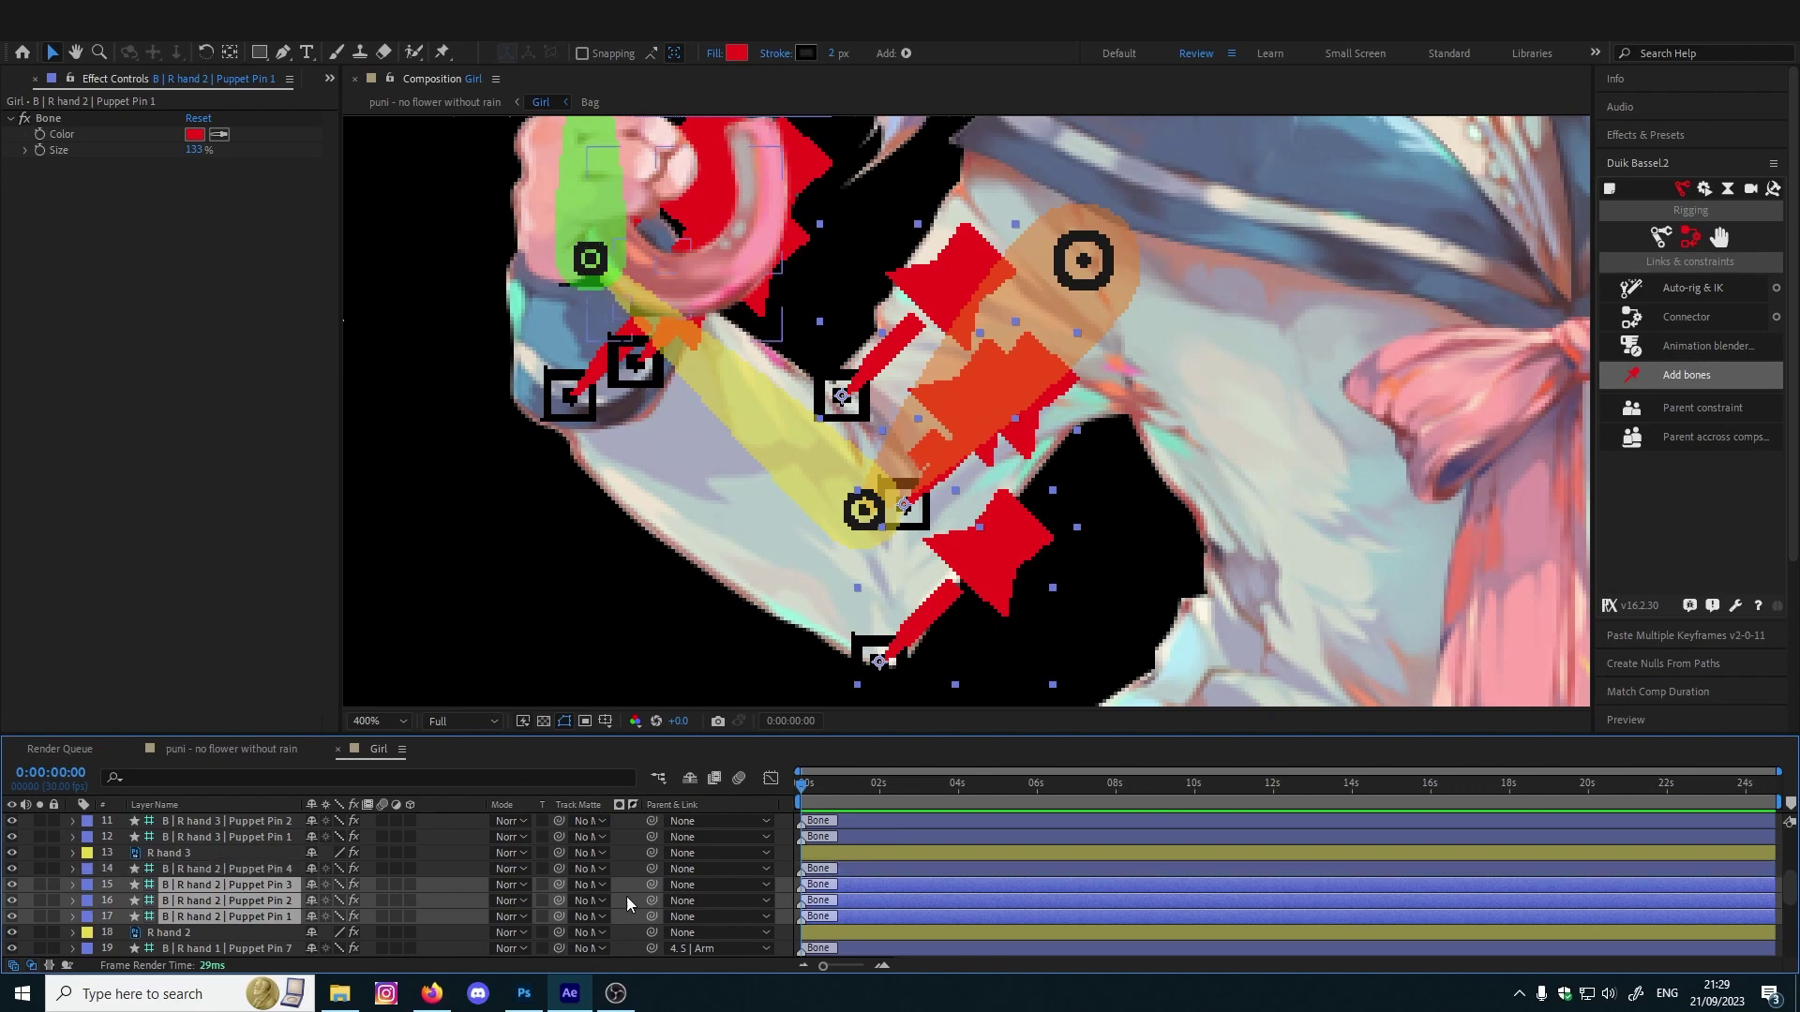
pyautogui.moveTo(655, 887); pyautogui.dragTo(225, 867)
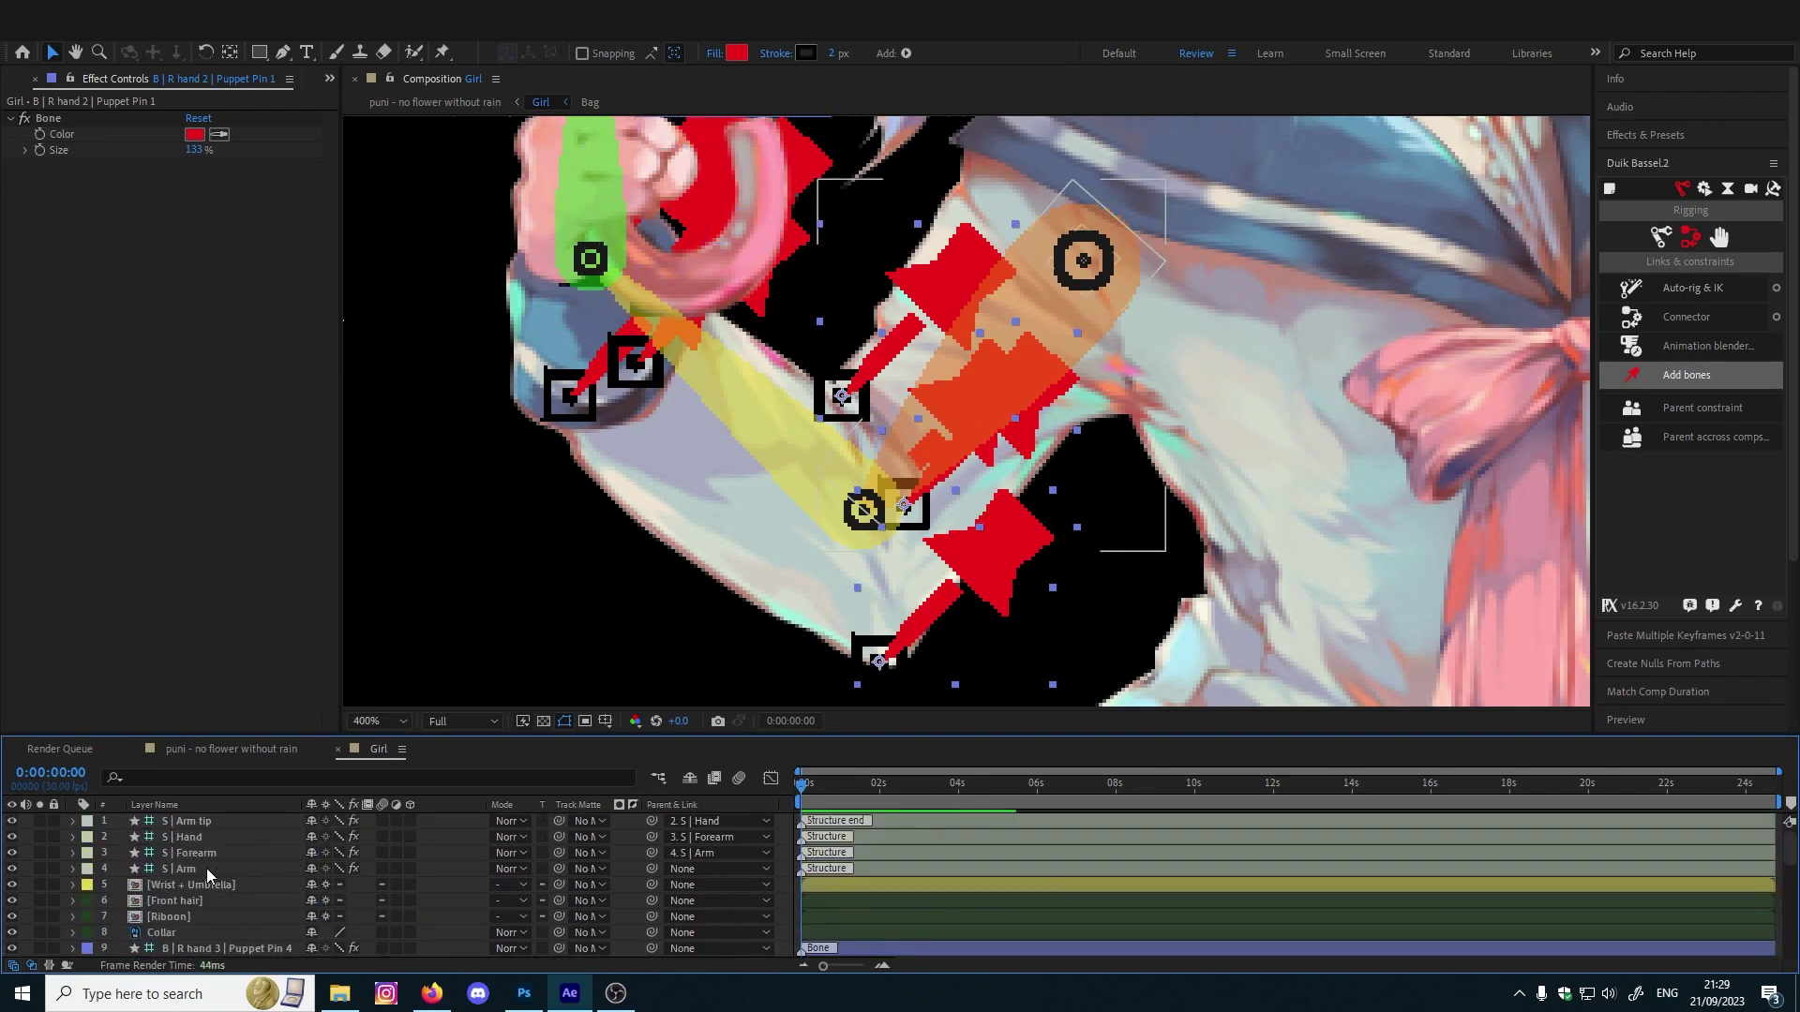
# Apply Auto-rig & IK to the Arm, Forearm, Hand and Arm tip structures, then test-move the hand controller and undo the move
pyautogui.click(206, 868)
pyautogui.keyDown('shift'); pyautogui.click(206, 824); pyautogui.keyUp('shift')
pyautogui.click(1692, 287)
pyautogui.moveTo(937, 336); pyautogui.dragTo(980, 437)
pyautogui.moveTo(661, 328); pyautogui.dragTo(568, 341)
pyautogui.hotkey('ctrl', 'z')
# Hide the four R hand 2 puppet pin bones and the R hand 1 Puppet Pin 7 bone
pyautogui.scroll(3, 163, 877)
pyautogui.click(75, 822)
pyautogui.scroll(-3, 193, 877)
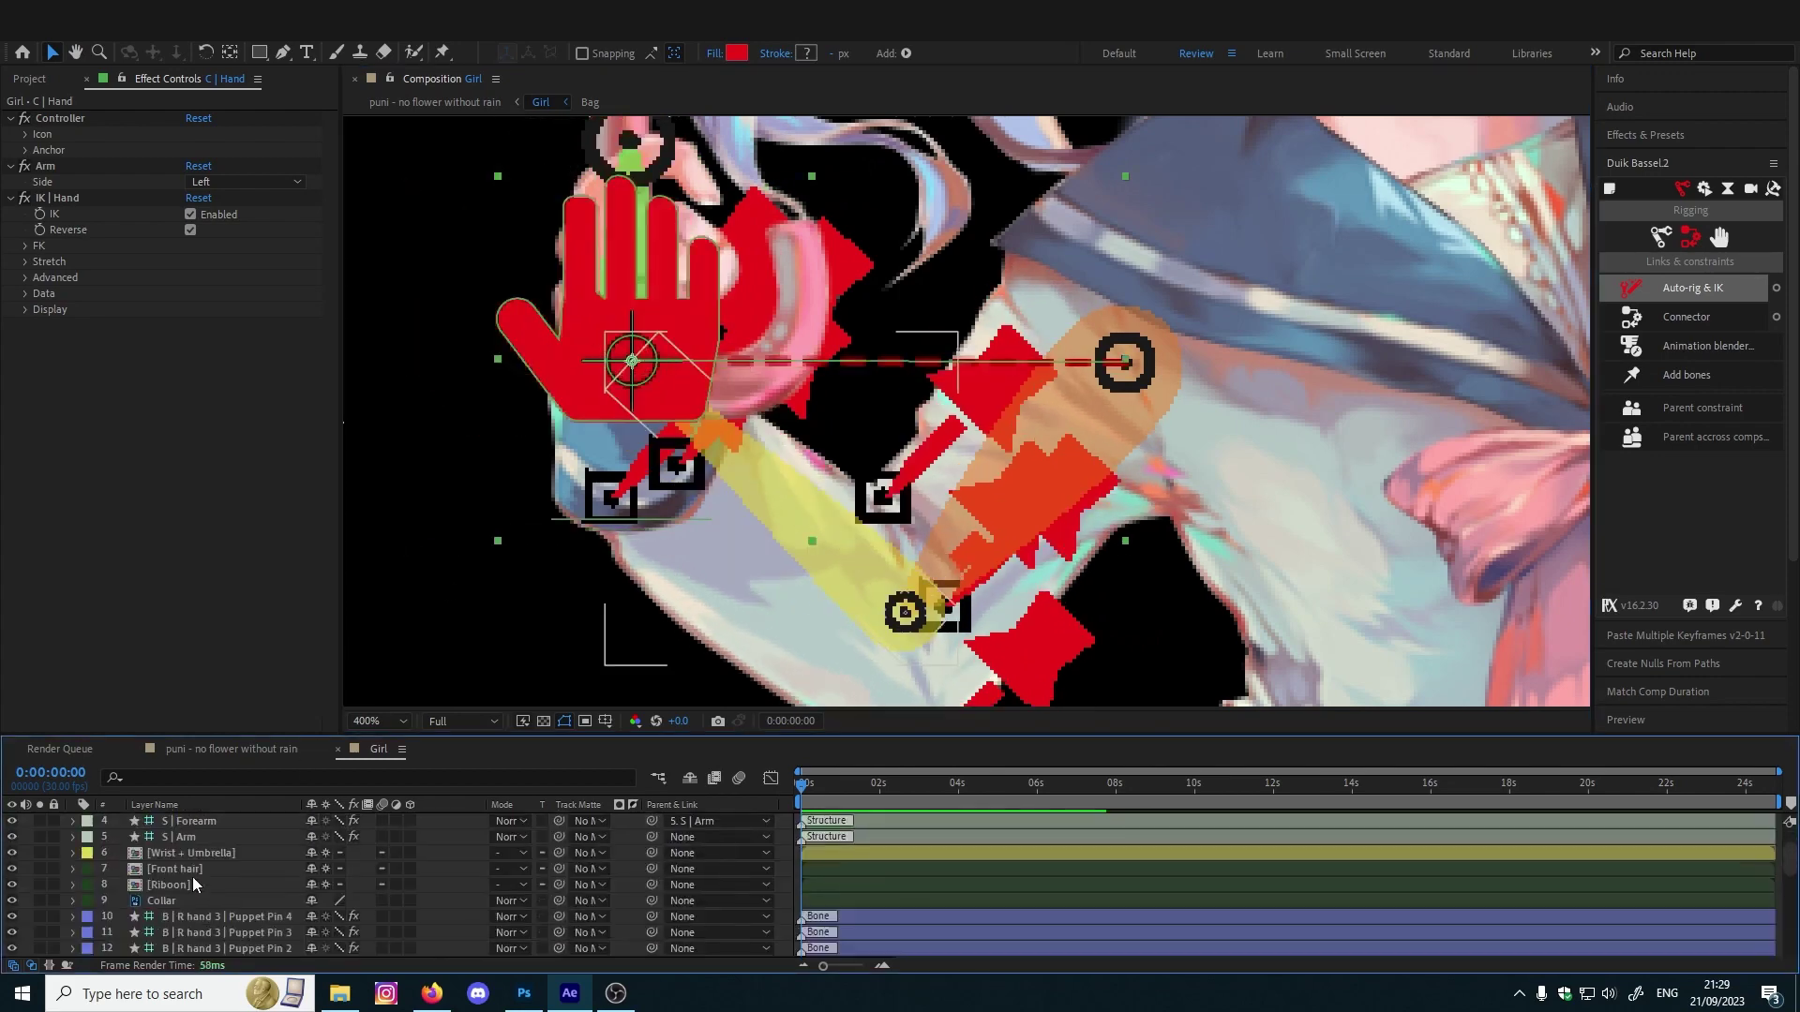
pyautogui.click(188, 870)
pyautogui.keyDown('shift'); pyautogui.click(188, 917); pyautogui.keyUp('shift')
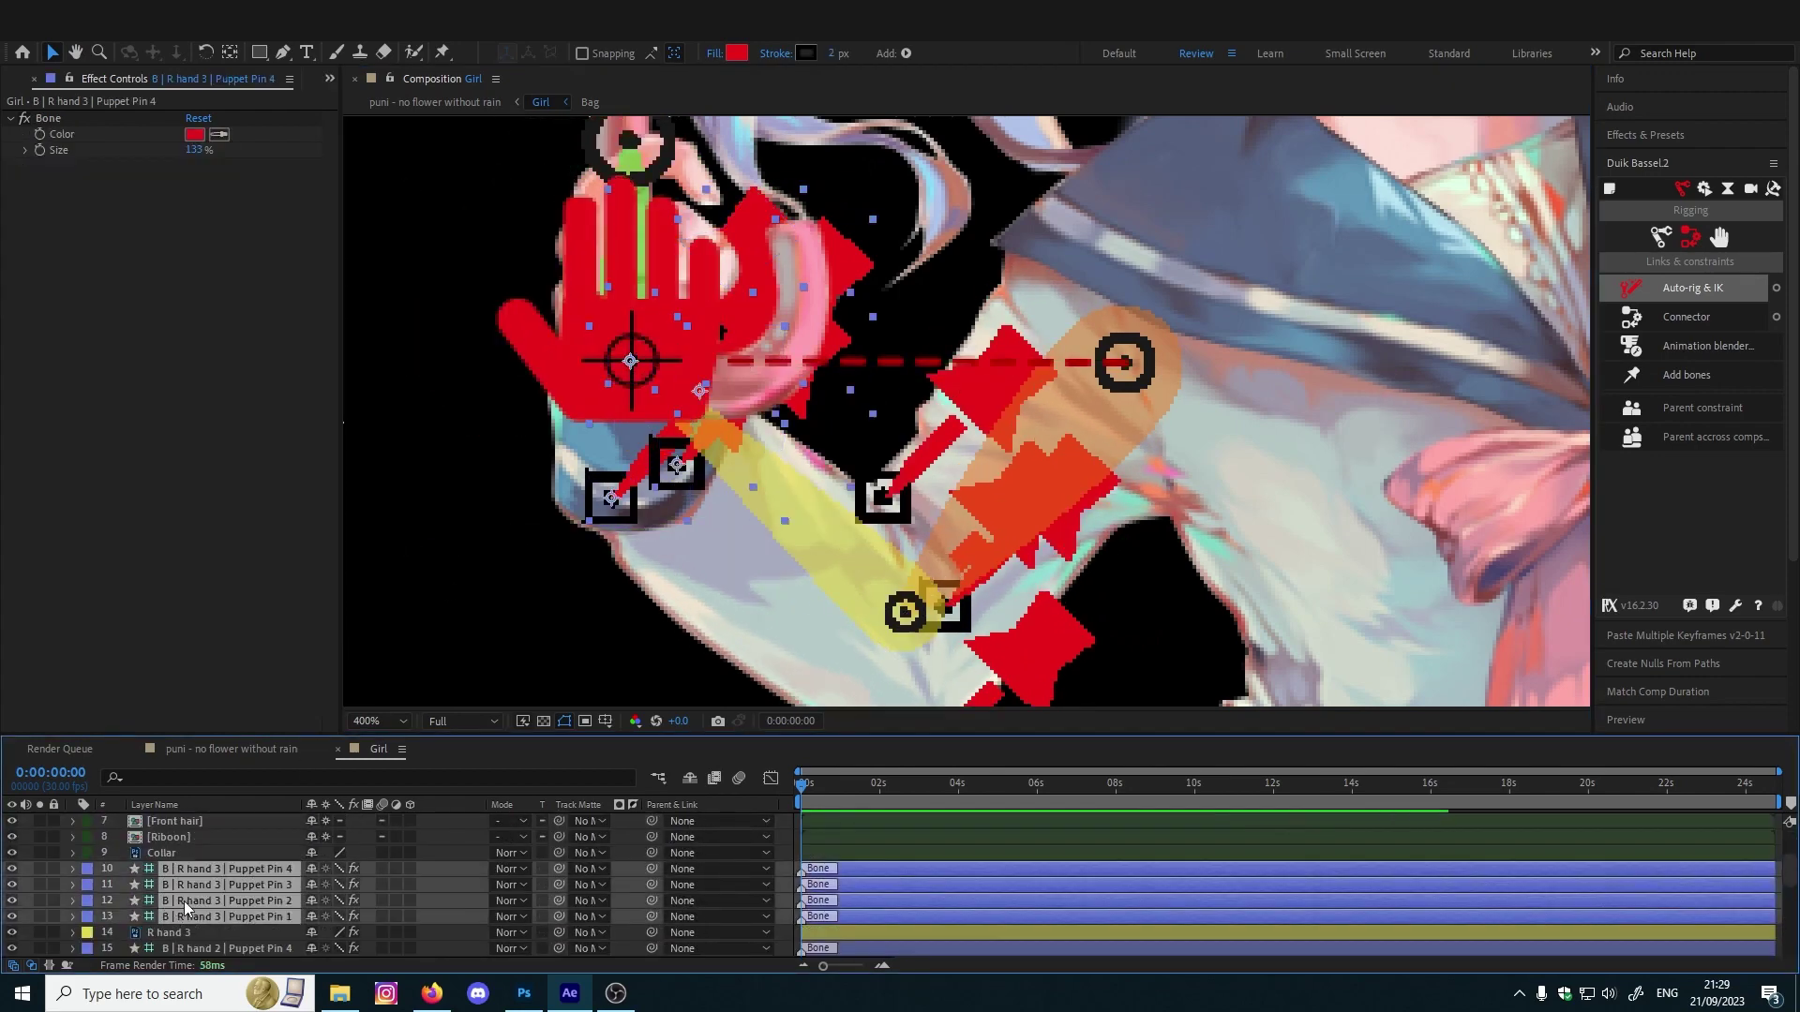
pyautogui.scroll(-1, 189, 901)
pyautogui.click(221, 902)
pyautogui.scroll(-1, 221, 902)
pyautogui.keyDown('shift'); pyautogui.click(221, 902); pyautogui.keyUp('shift')
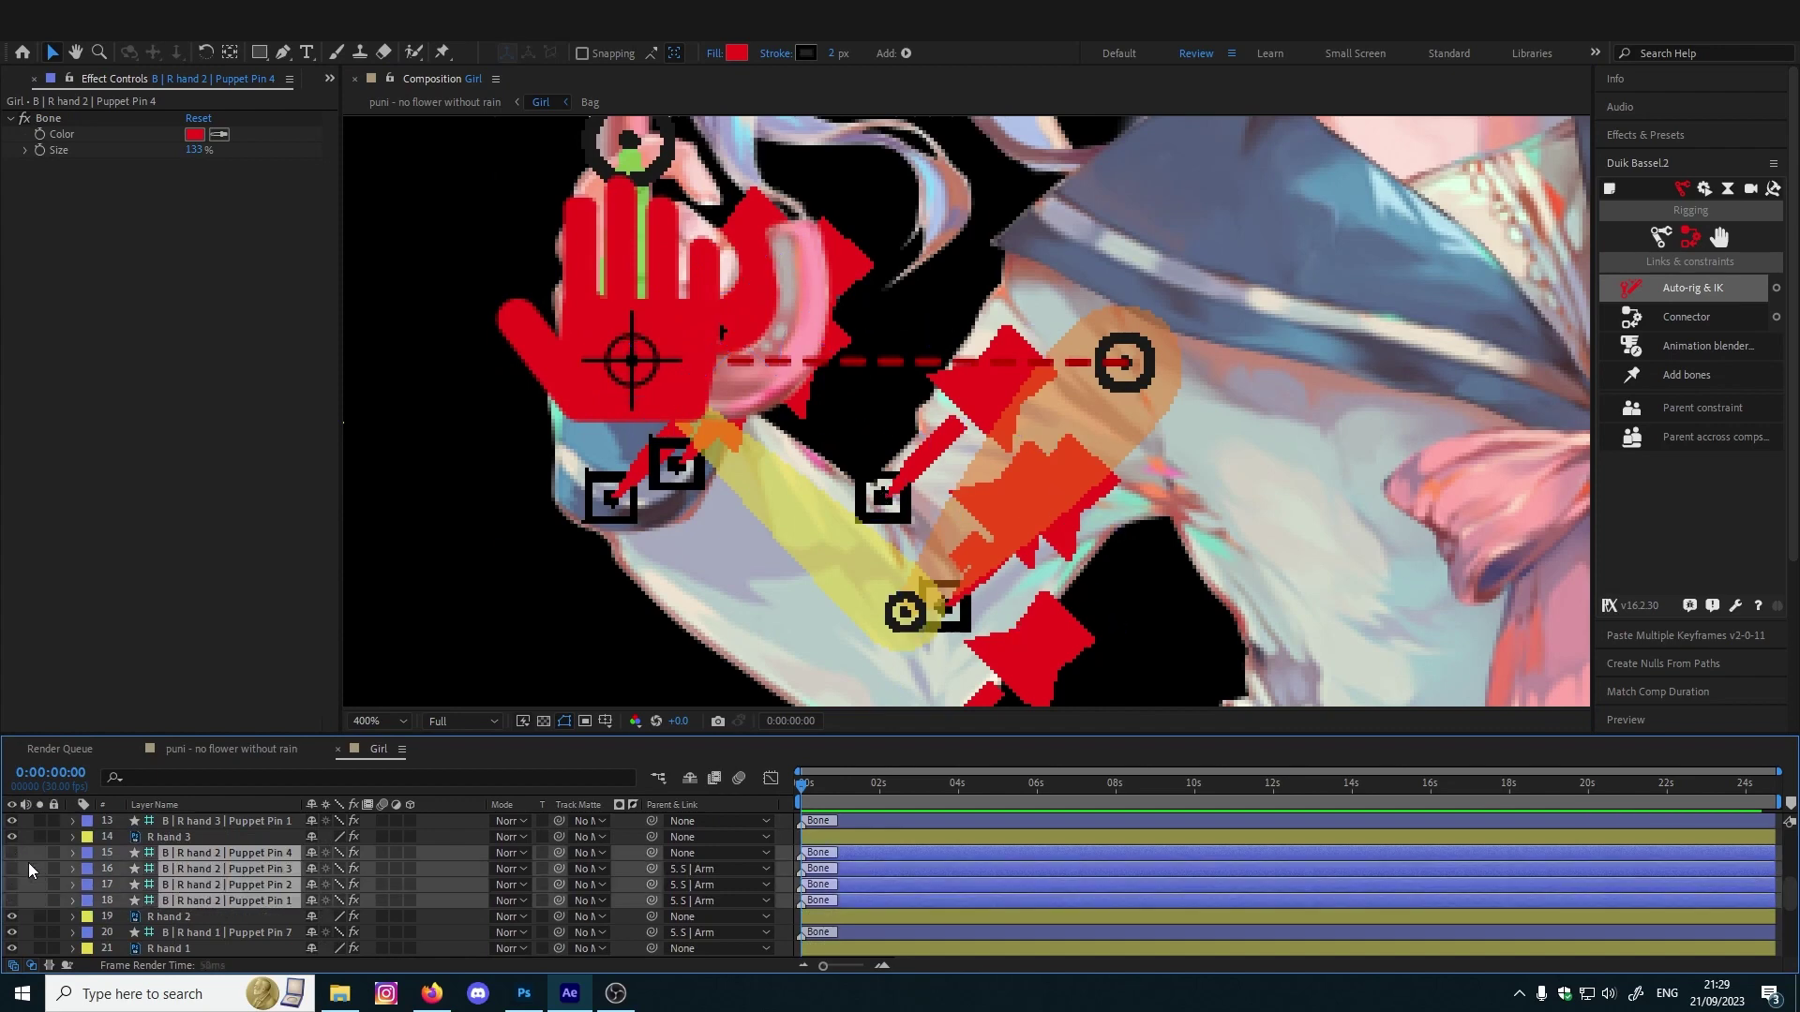
pyautogui.click(13, 869)
pyautogui.scroll(-1, 141, 885)
pyautogui.click(182, 886)
pyautogui.click(12, 885)
# Hide the C | Hand controller to check the structures underneath, and show it again
pyautogui.scroll(5, 33, 891)
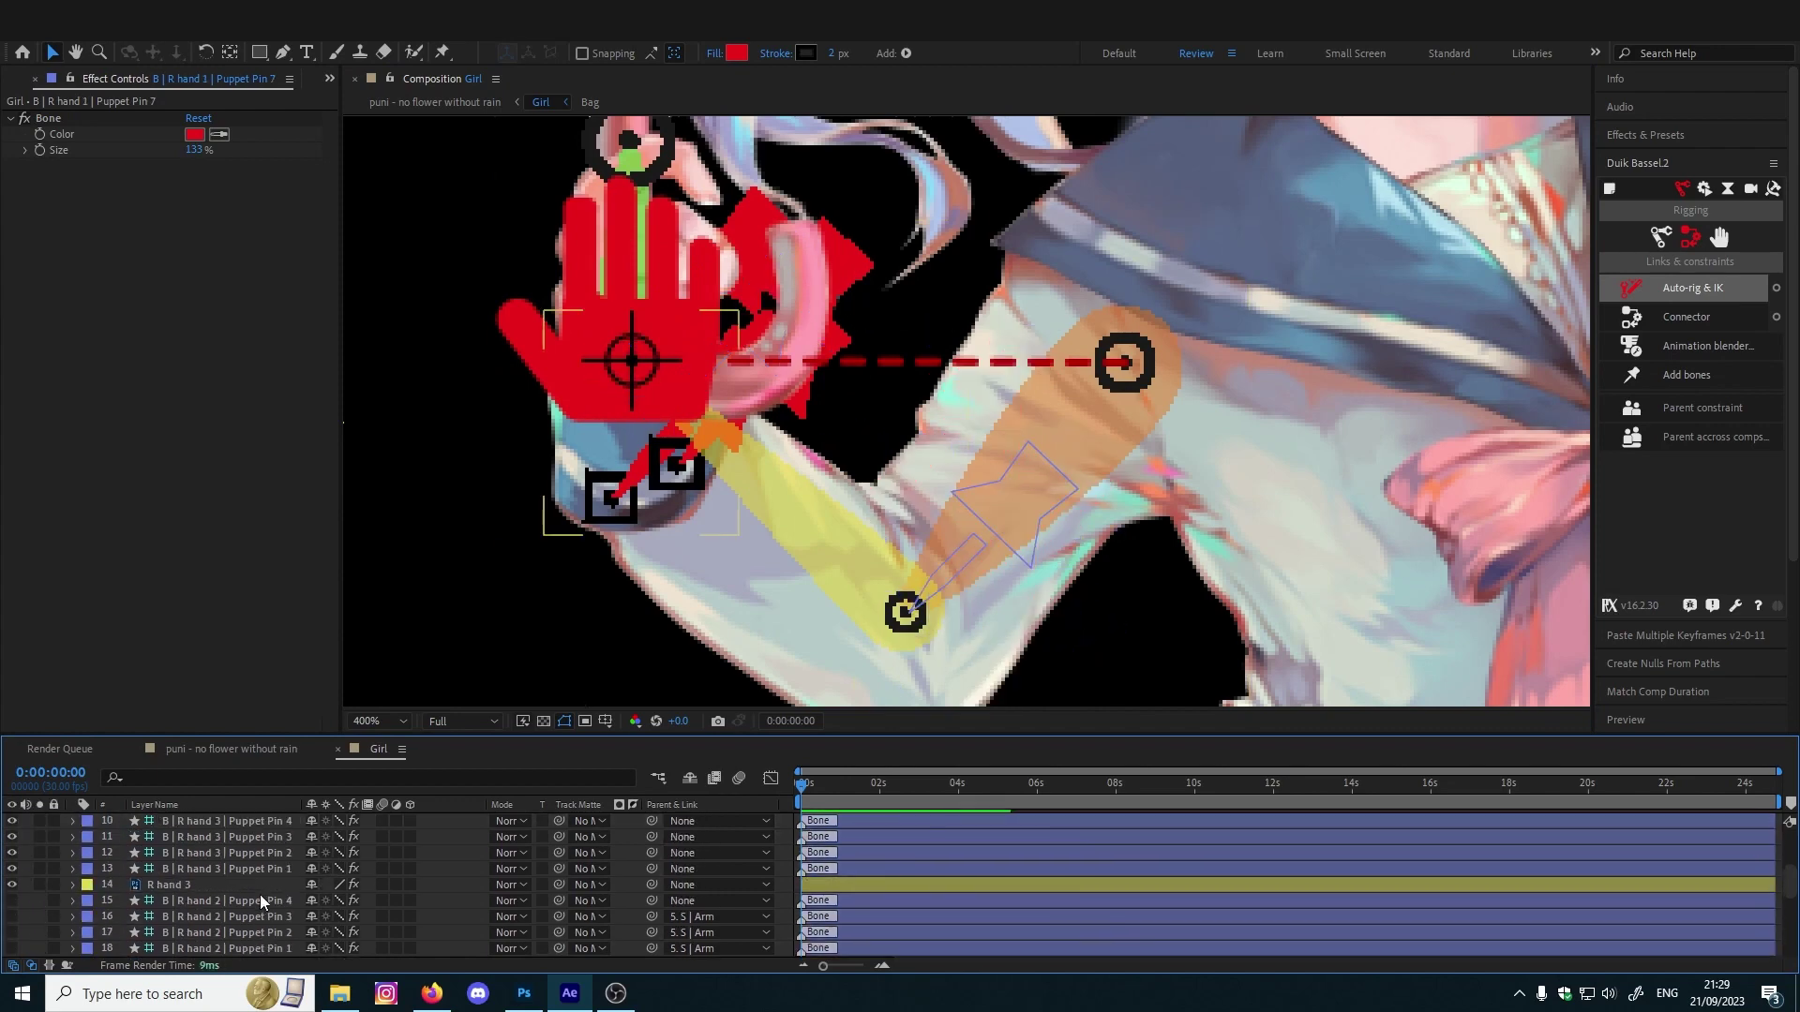
pyautogui.click(13, 822)
pyautogui.click(215, 823)
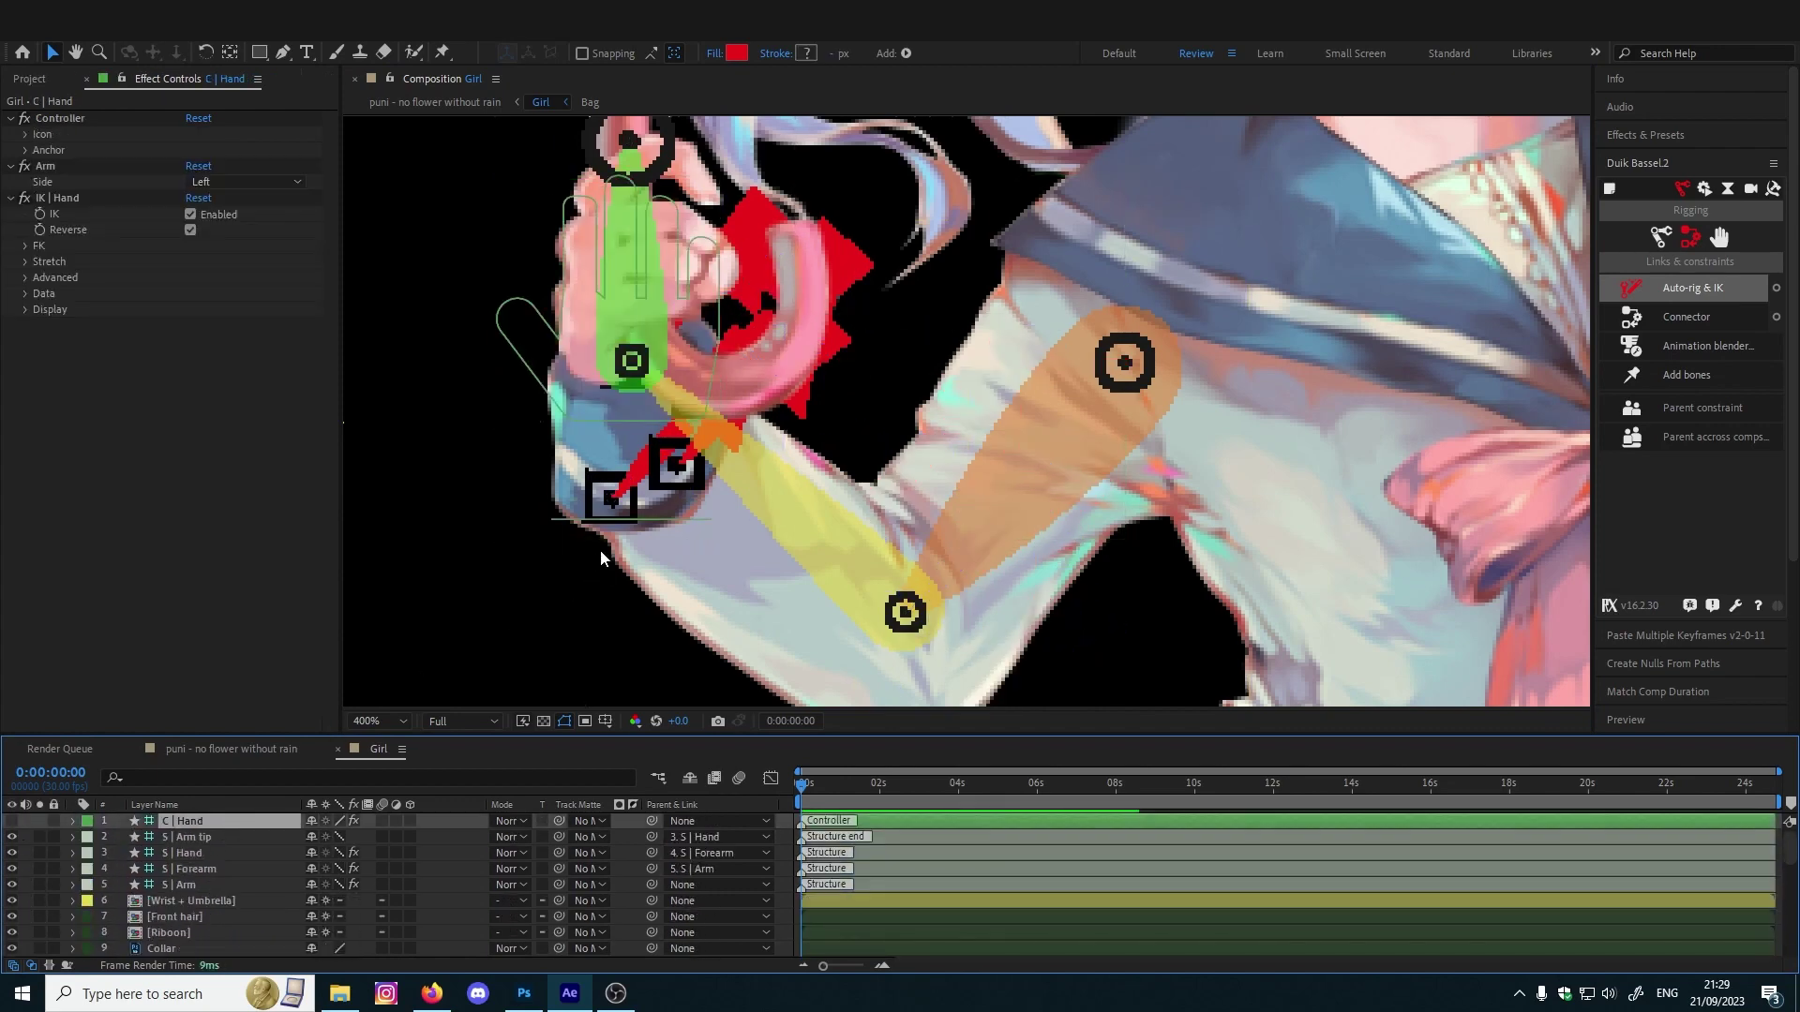
pyautogui.scroll(-1, 601, 550)
pyautogui.click(791, 386)
pyautogui.click(159, 821)
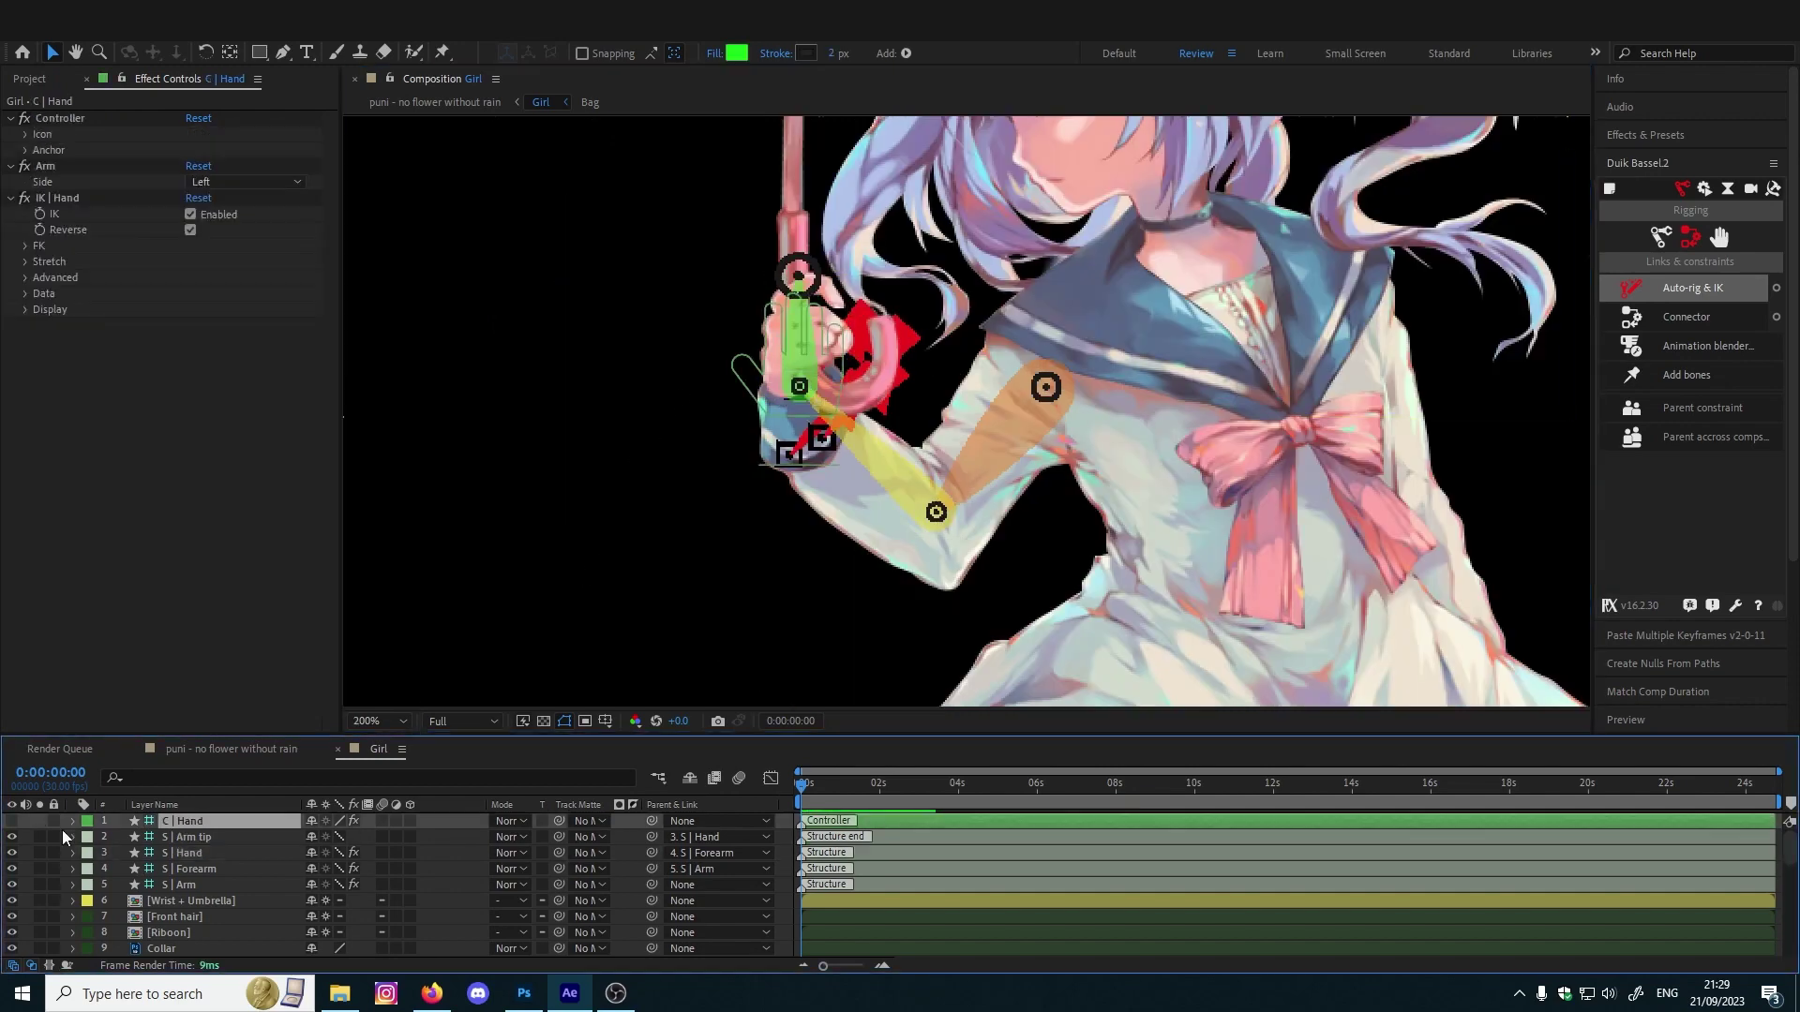
pyautogui.click(12, 822)
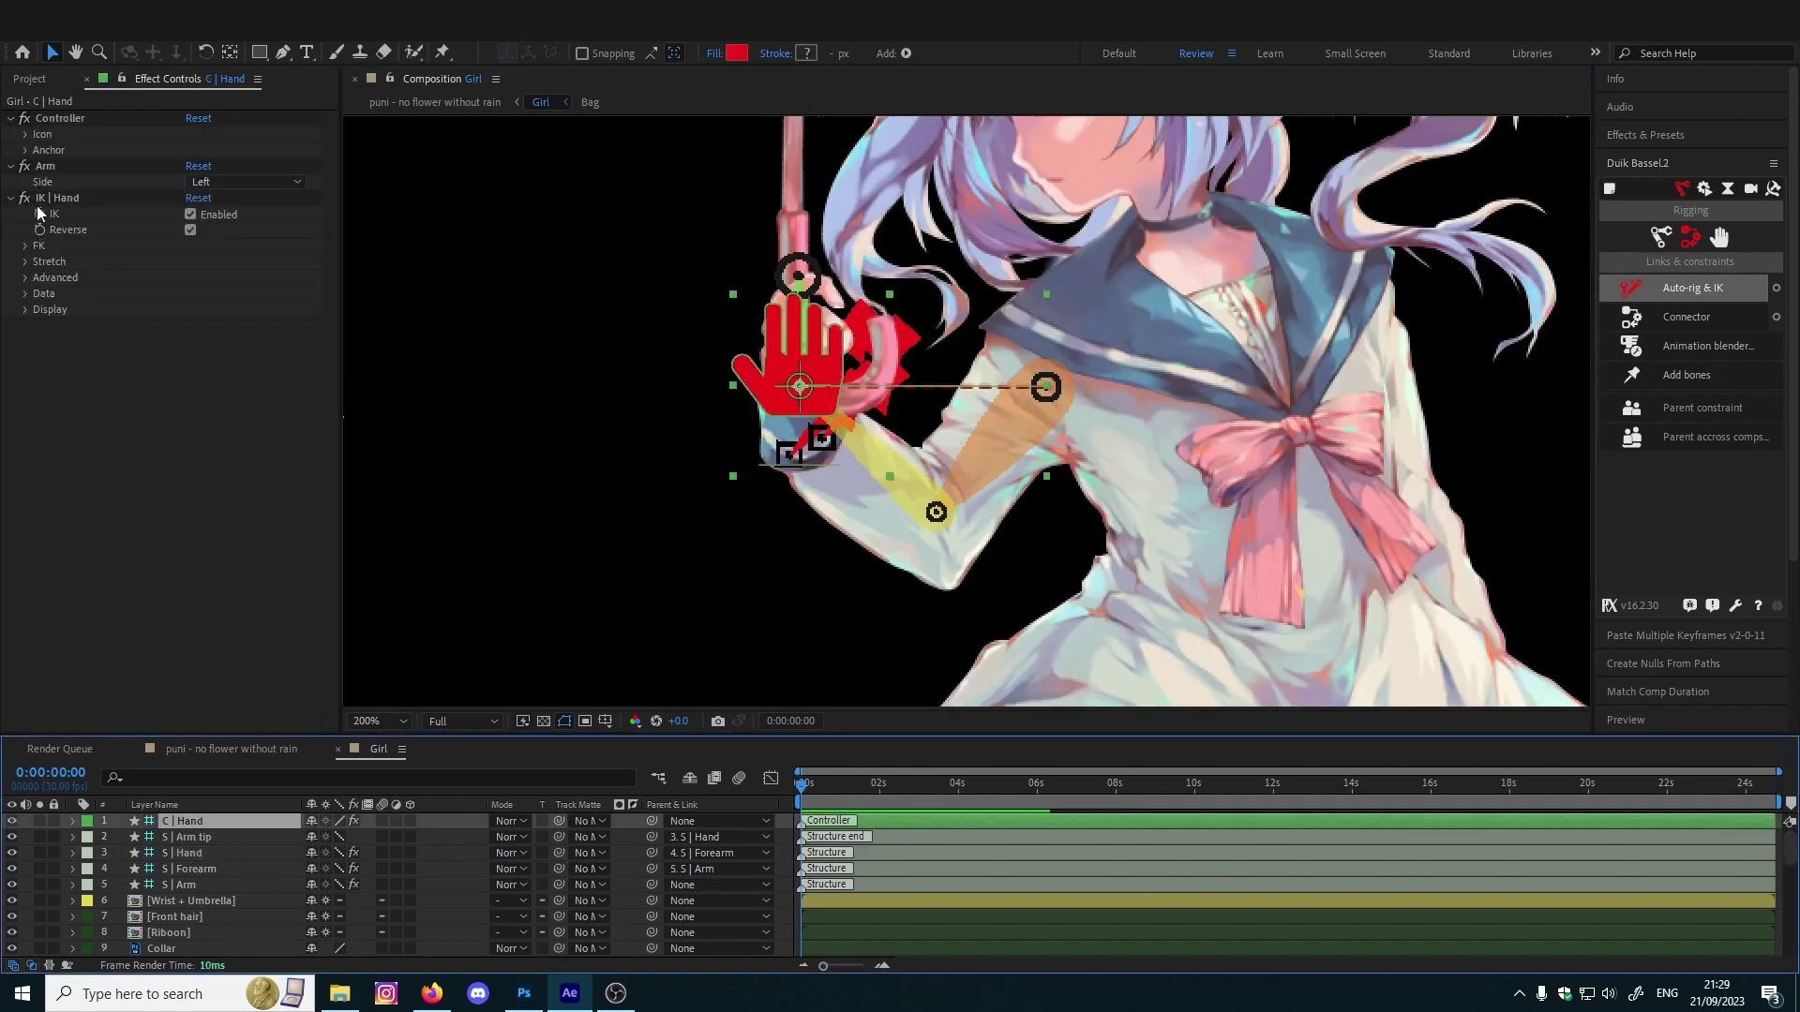
# Set the C | Hand controller's icon size to 80%, then test-move the controller and undo the move
pyautogui.click(25, 245)
pyautogui.click(26, 247)
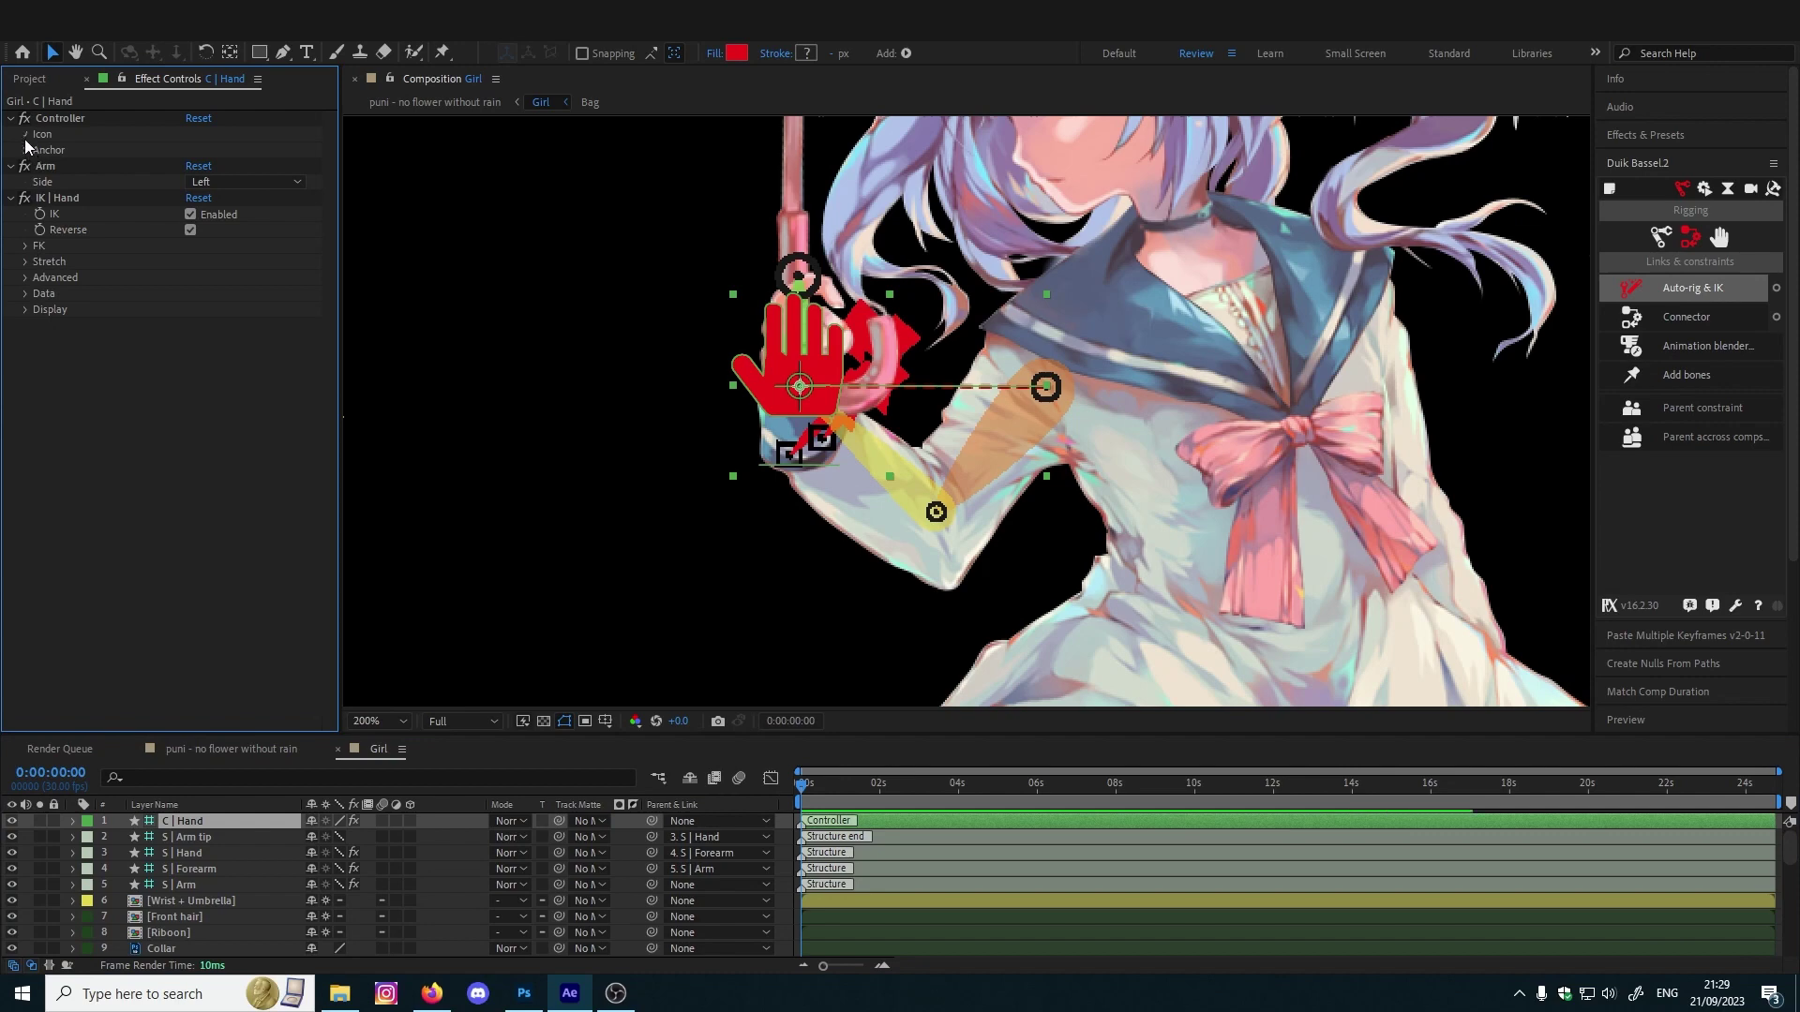
pyautogui.click(26, 137)
pyautogui.moveTo(194, 183); pyautogui.dragTo(178, 183)
pyautogui.moveTo(799, 389); pyautogui.dragTo(705, 498)
pyautogui.hotkey('ctrl', 'z')
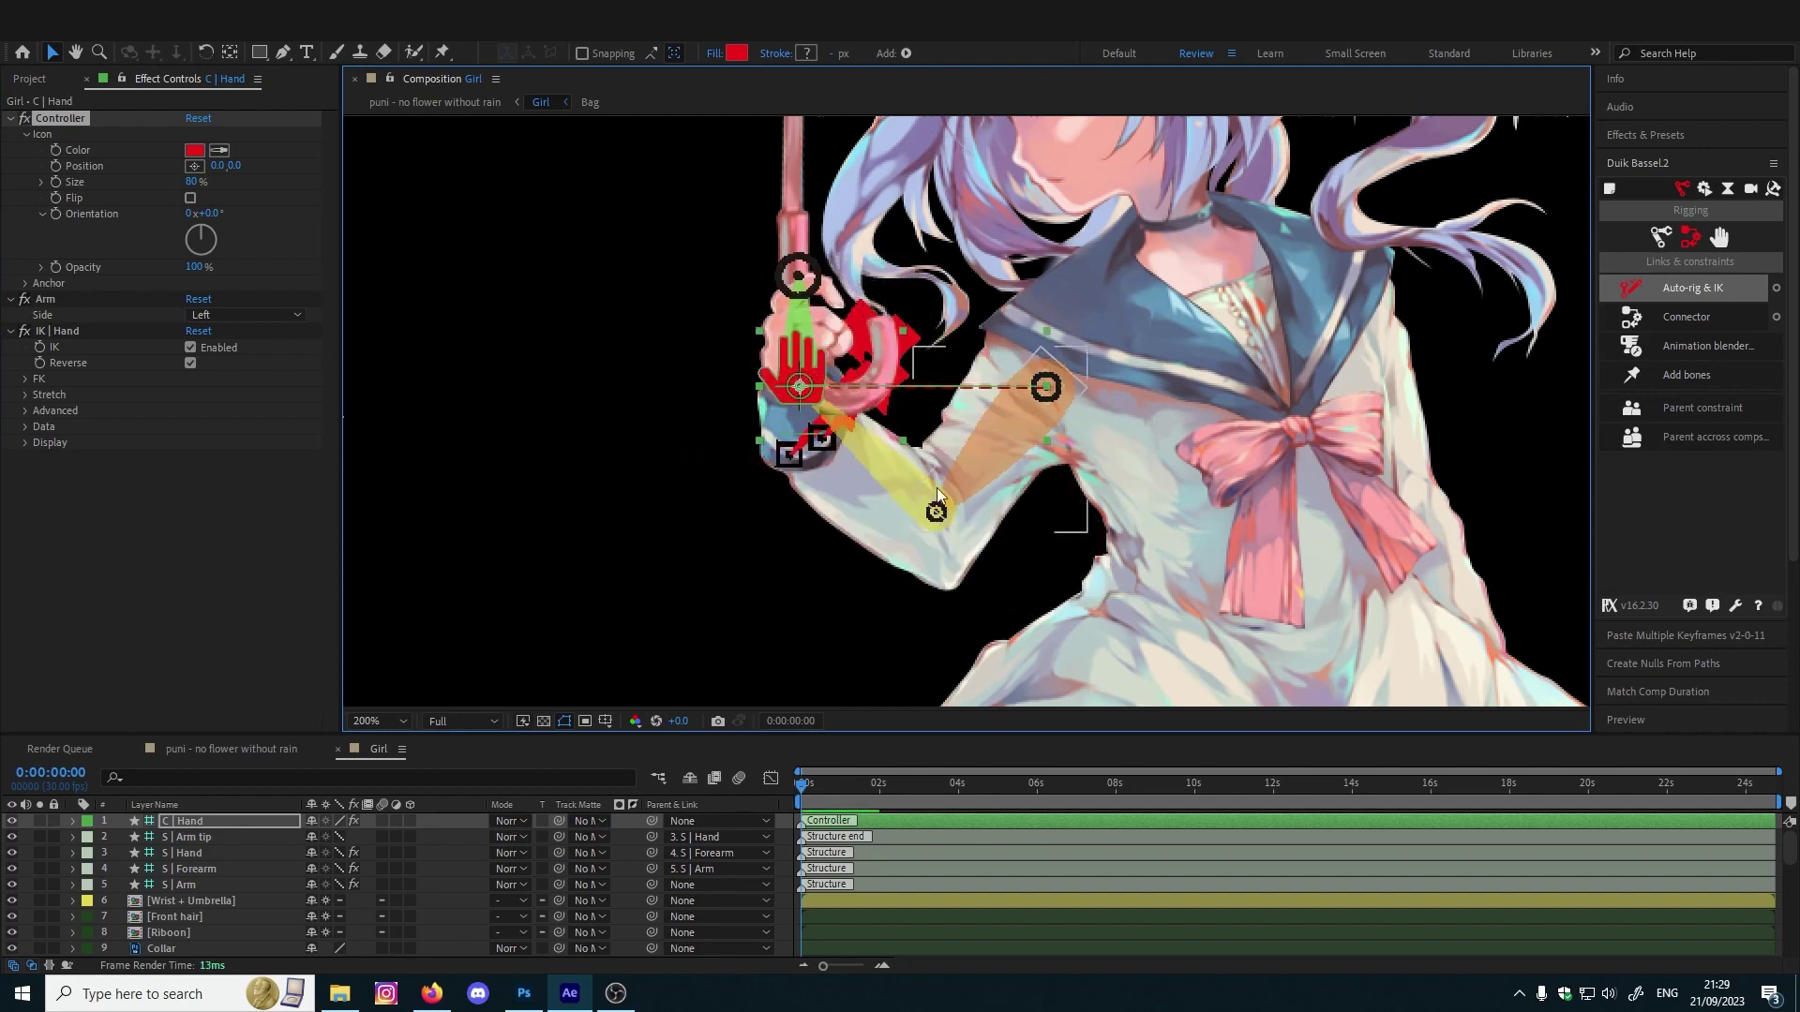
# Parent the R hand 2 Puppet Pin 4 bone to the Forearm structure
pyautogui.scroll(-3, 201, 886)
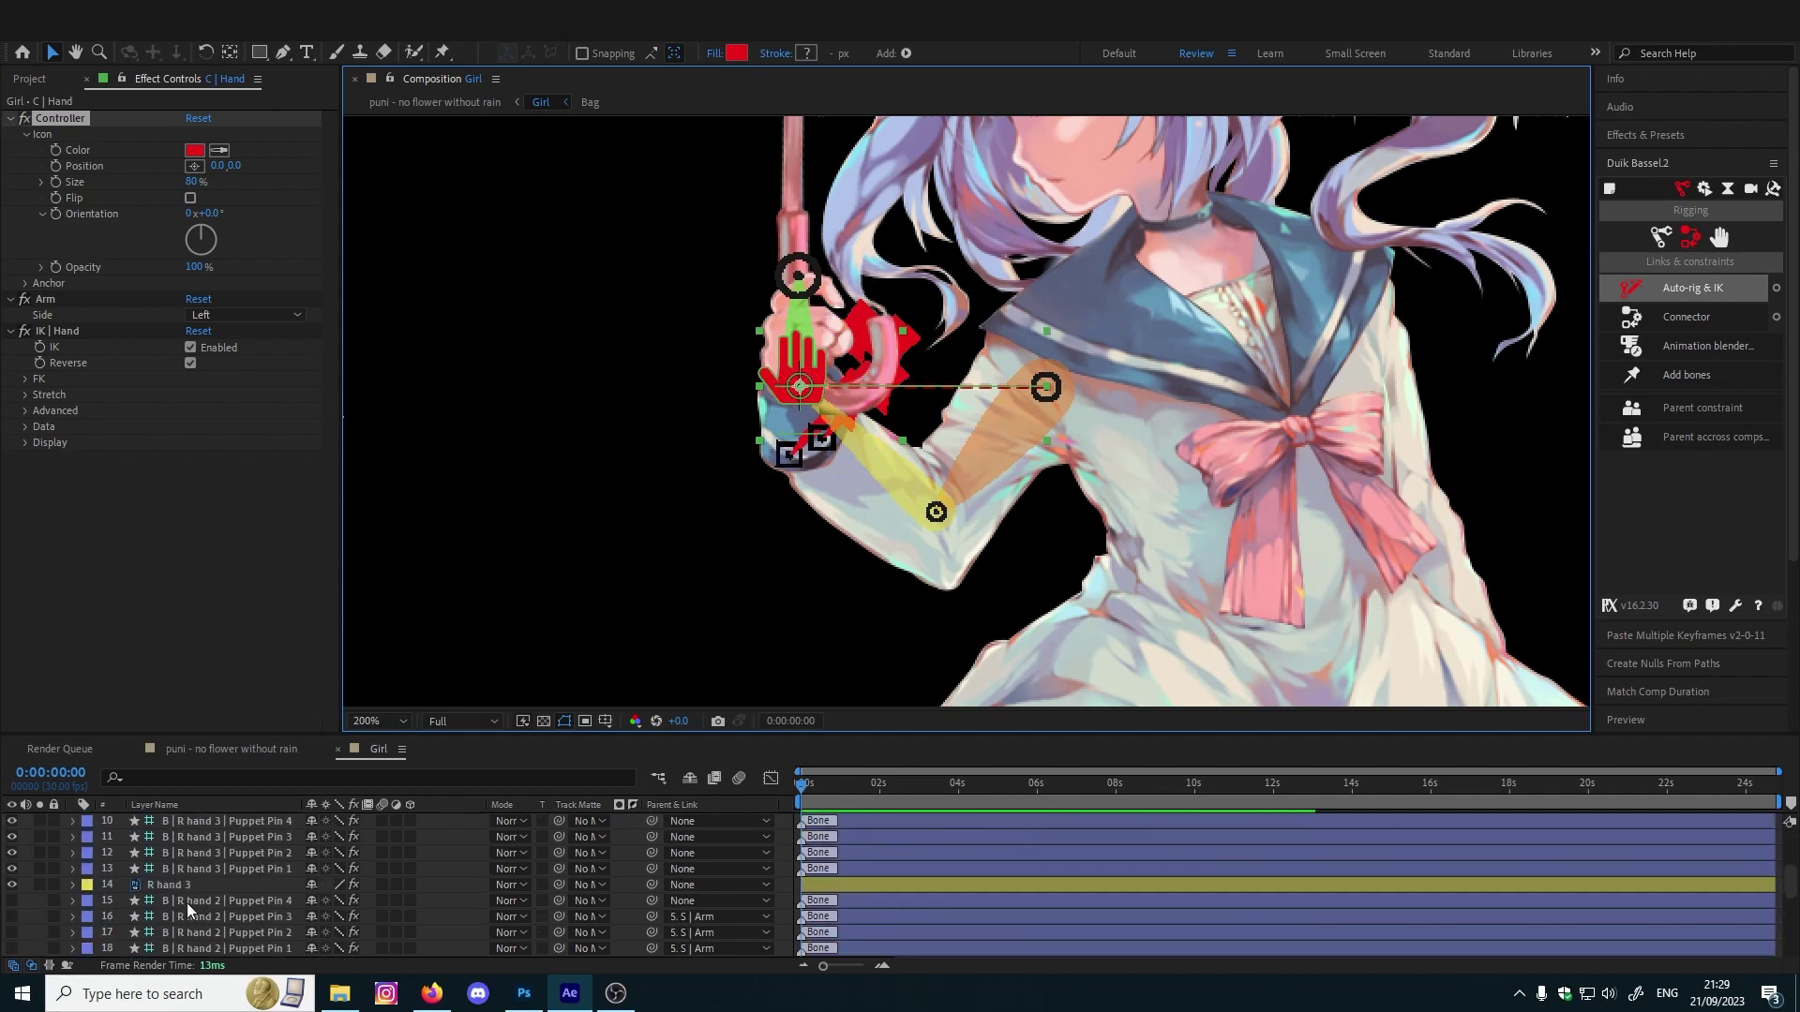
pyautogui.click(188, 903)
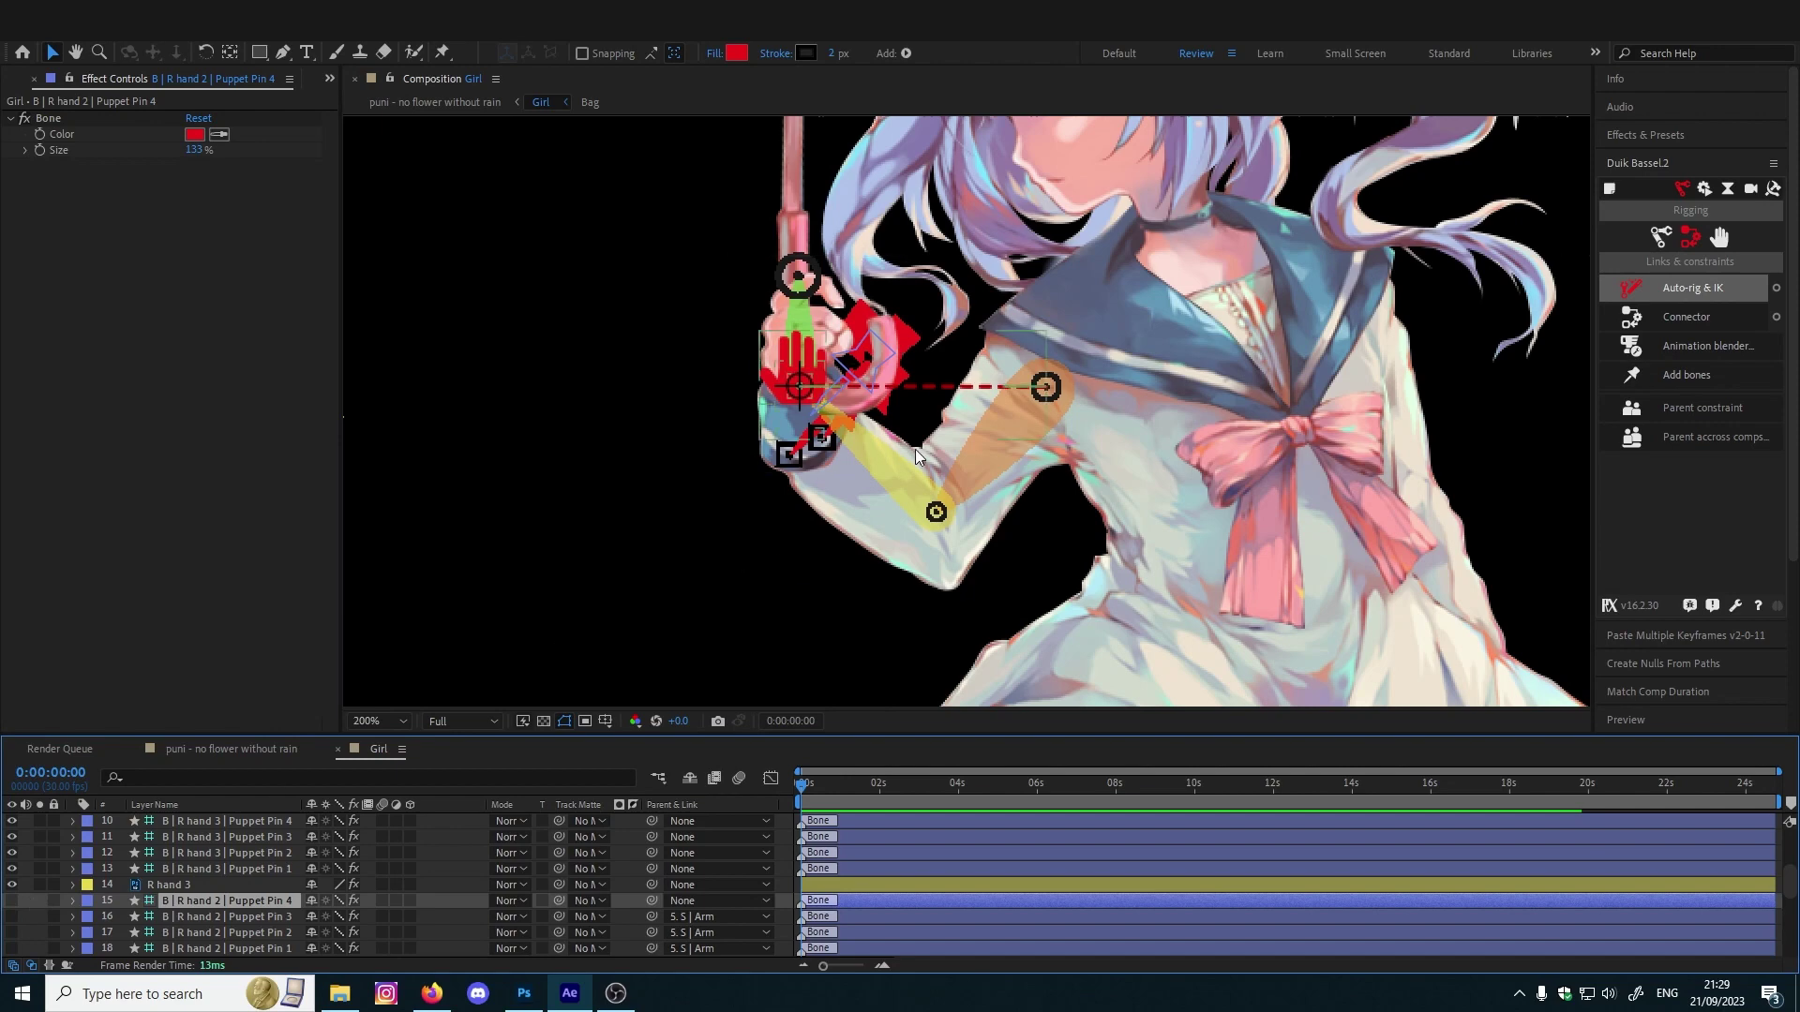
pyautogui.moveTo(655, 902); pyautogui.dragTo(216, 872)
pyautogui.scroll(3, 215, 872)
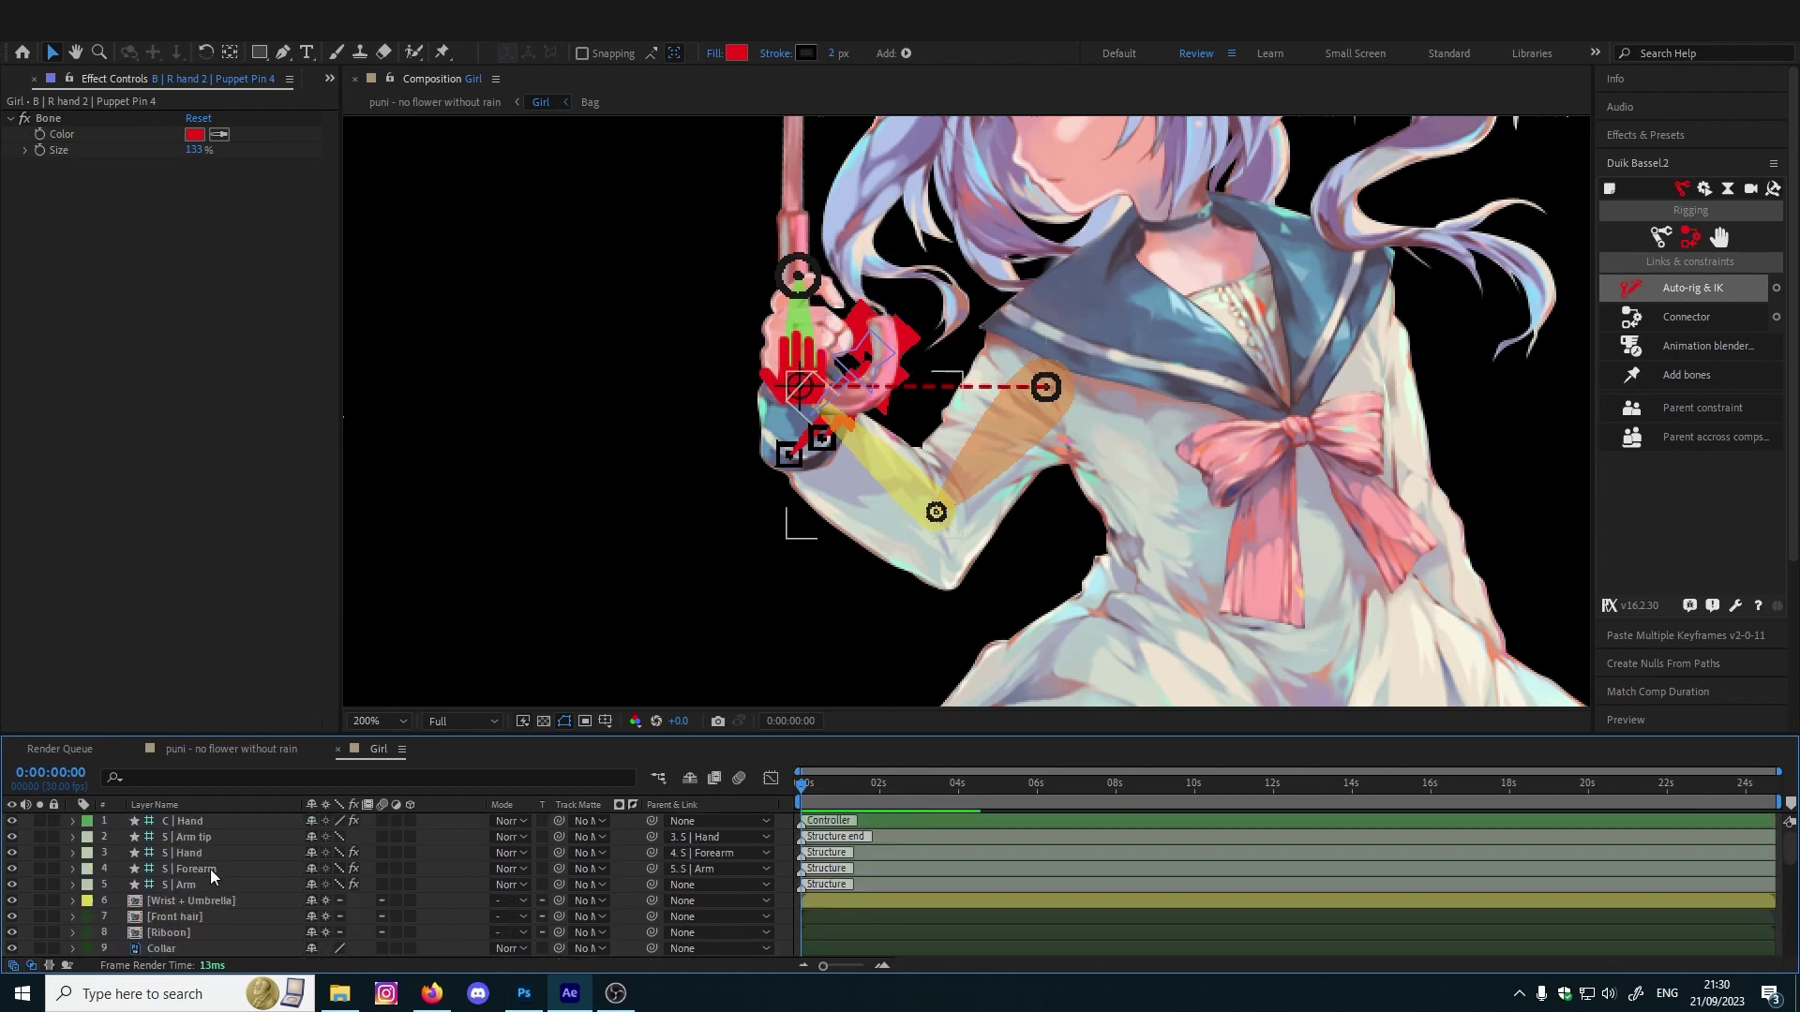
pyautogui.click(210, 869)
# Test the arm's bend by moving the C | Hand controller toward the torso, and undo the move
pyautogui.click(192, 821)
pyautogui.moveTo(800, 385); pyautogui.dragTo(860, 423)
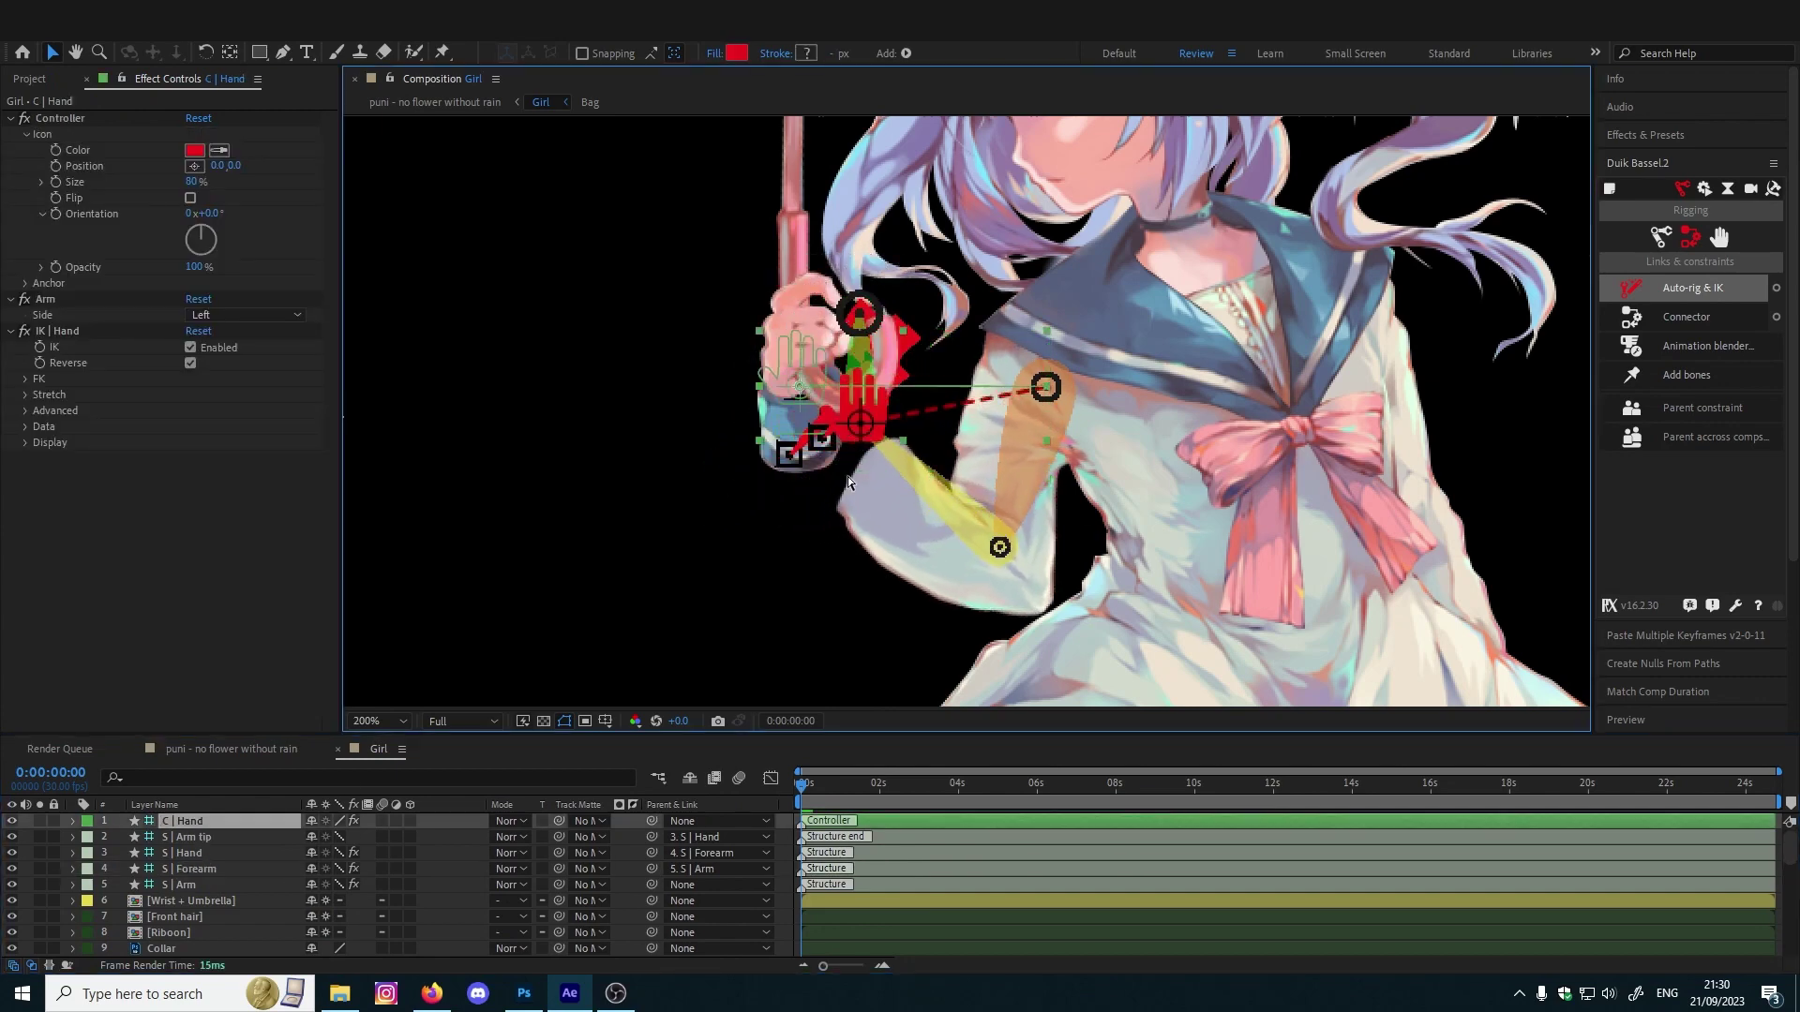
pyautogui.hotkey('ctrl', 'z')
# Identify the R hand 2 Puppet Pin 1 bone and change its parent to the Forearm structure
pyautogui.scroll(-5, 197, 867)
pyautogui.click(211, 857)
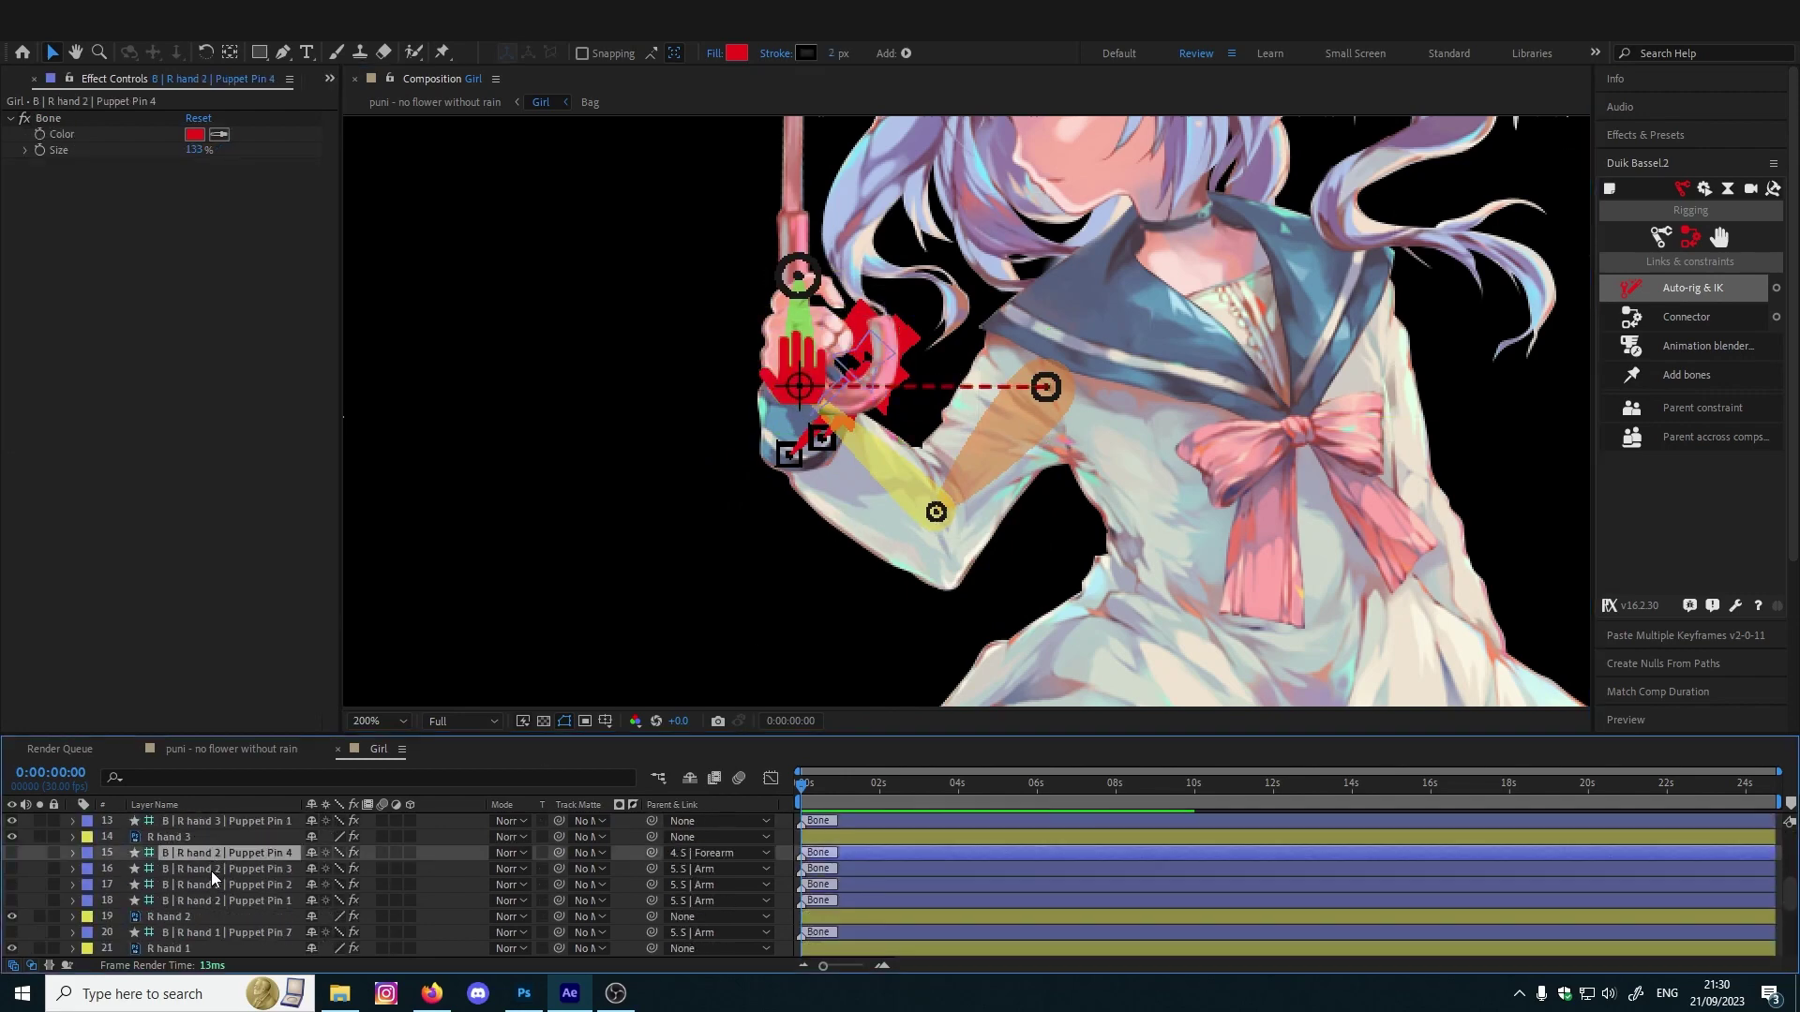
pyautogui.click(211, 870)
pyautogui.click(217, 884)
pyautogui.click(216, 898)
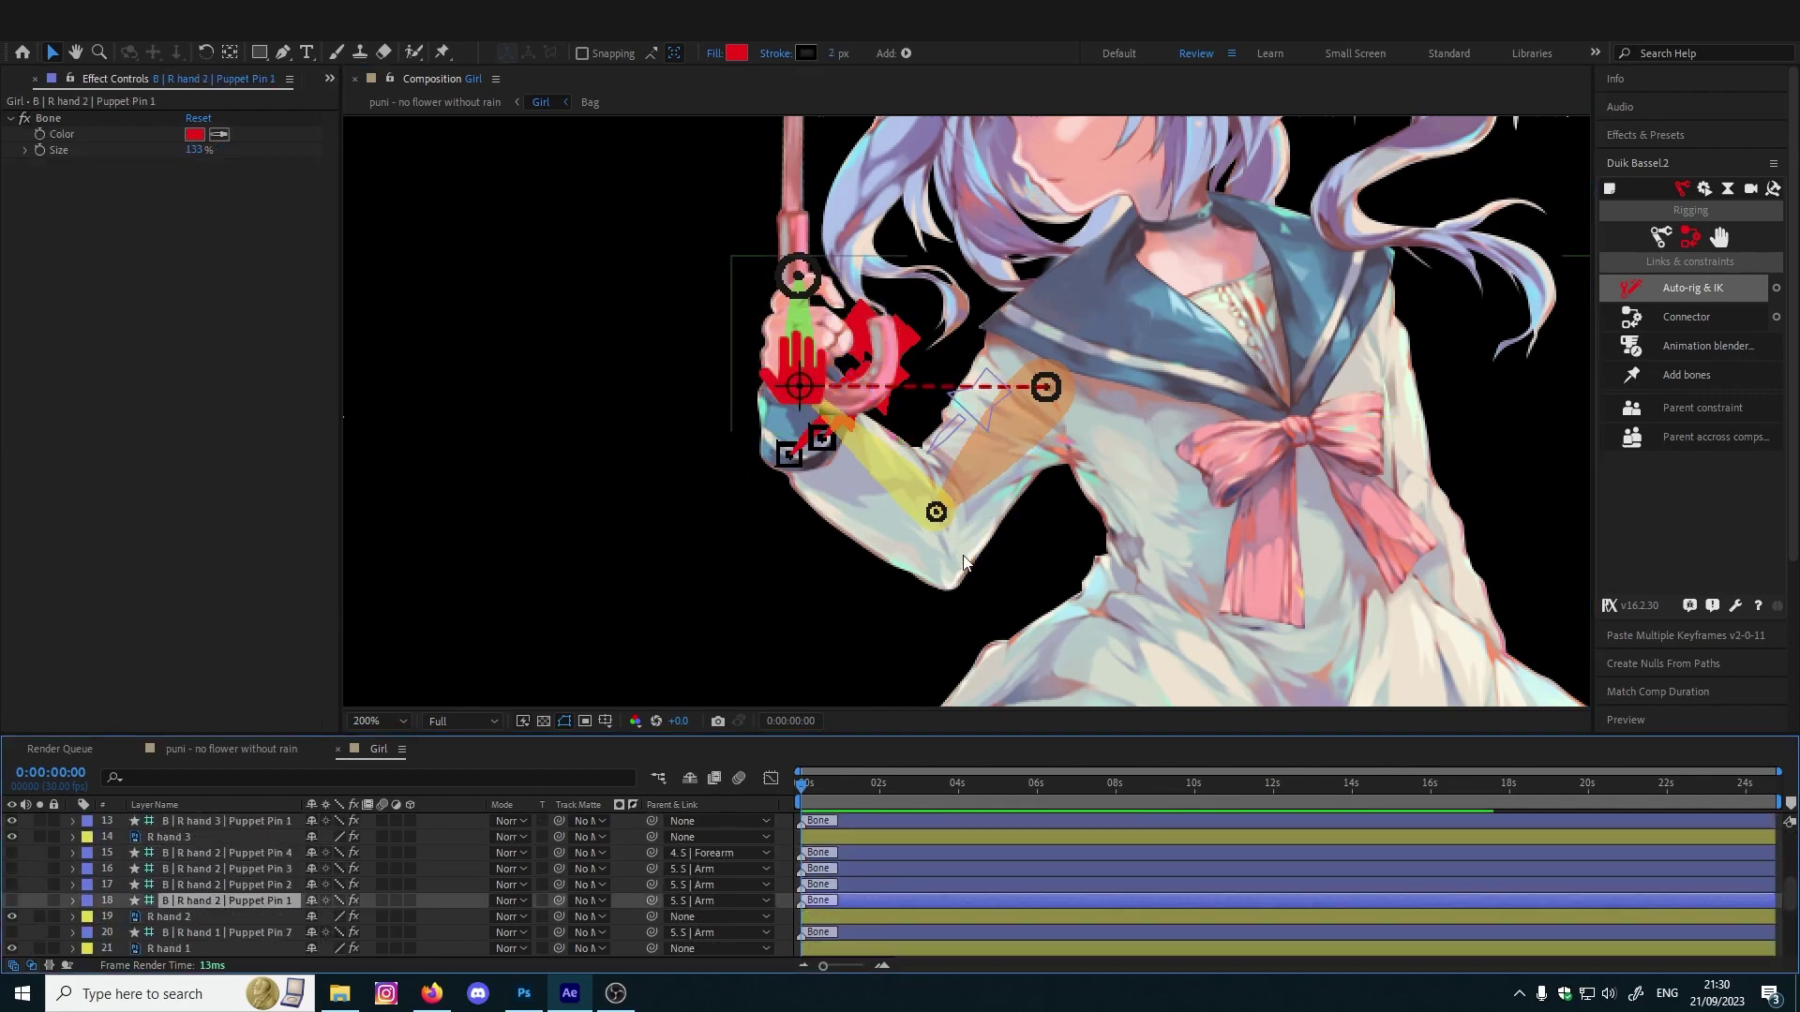
pyautogui.scroll(5, 252, 864)
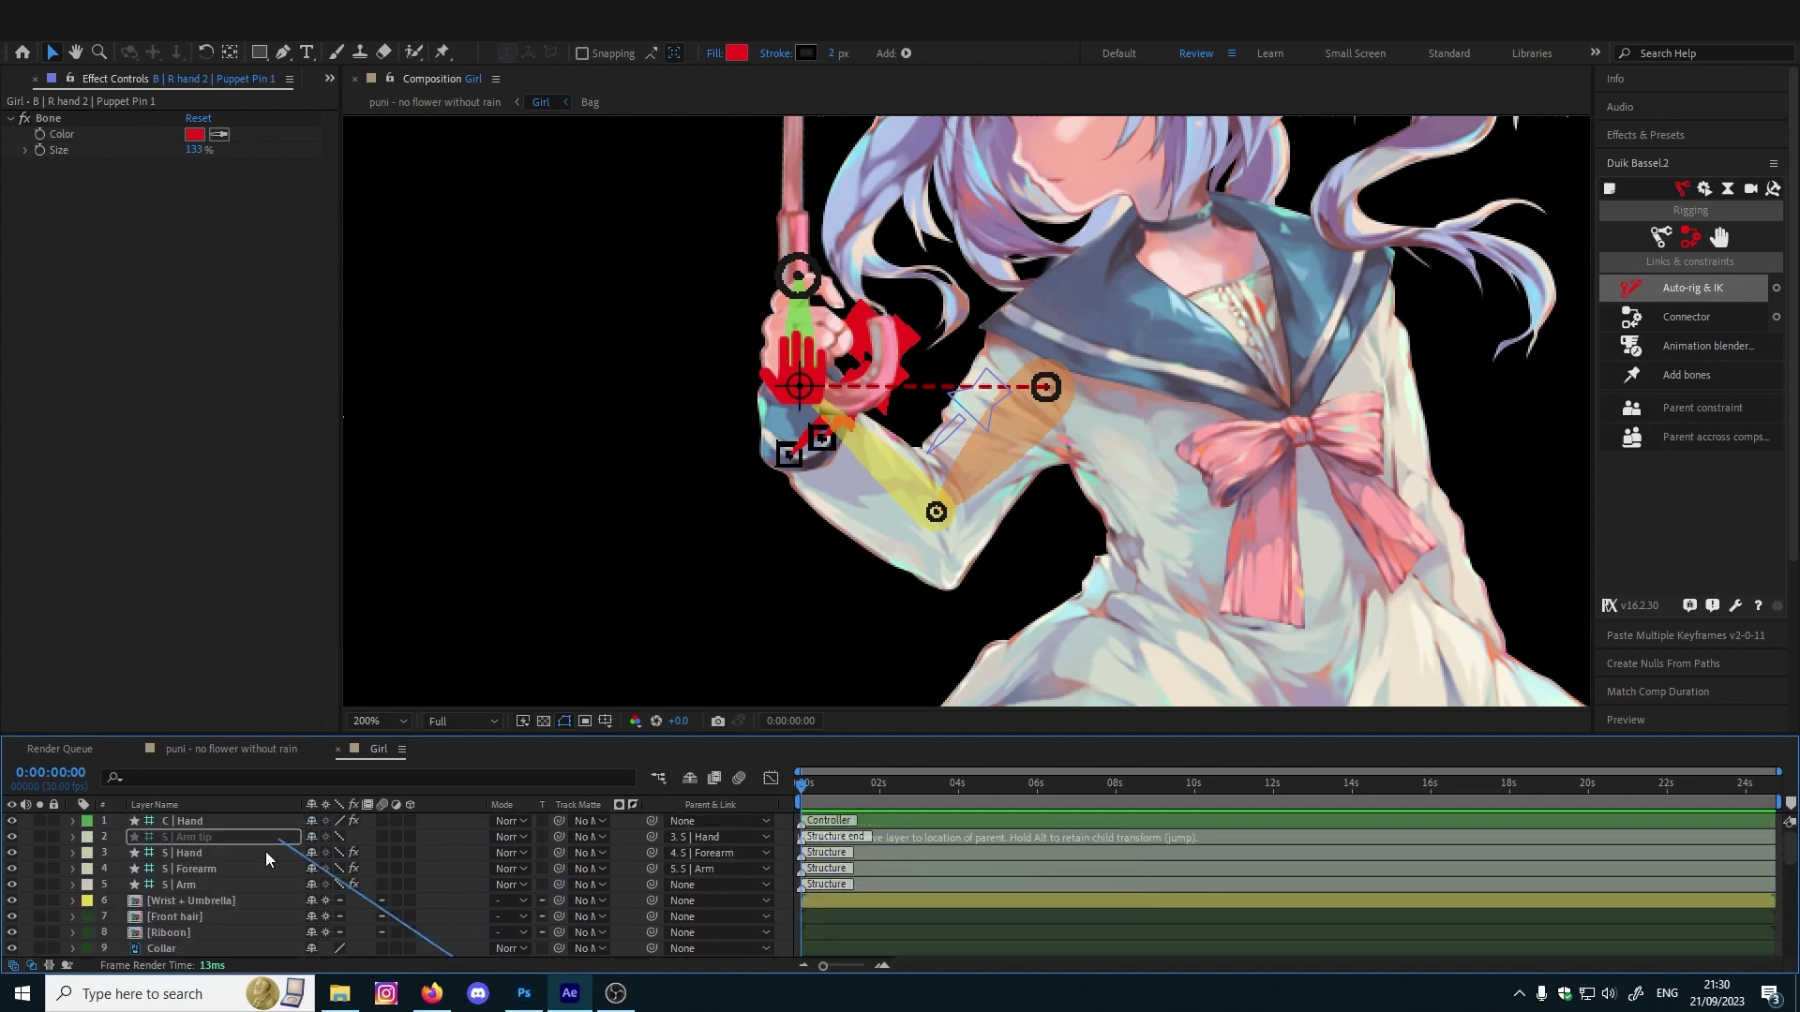
# Test the elbow deformation twice by moving the C | Hand controller sideways, undoing each move
pyautogui.click(222, 822)
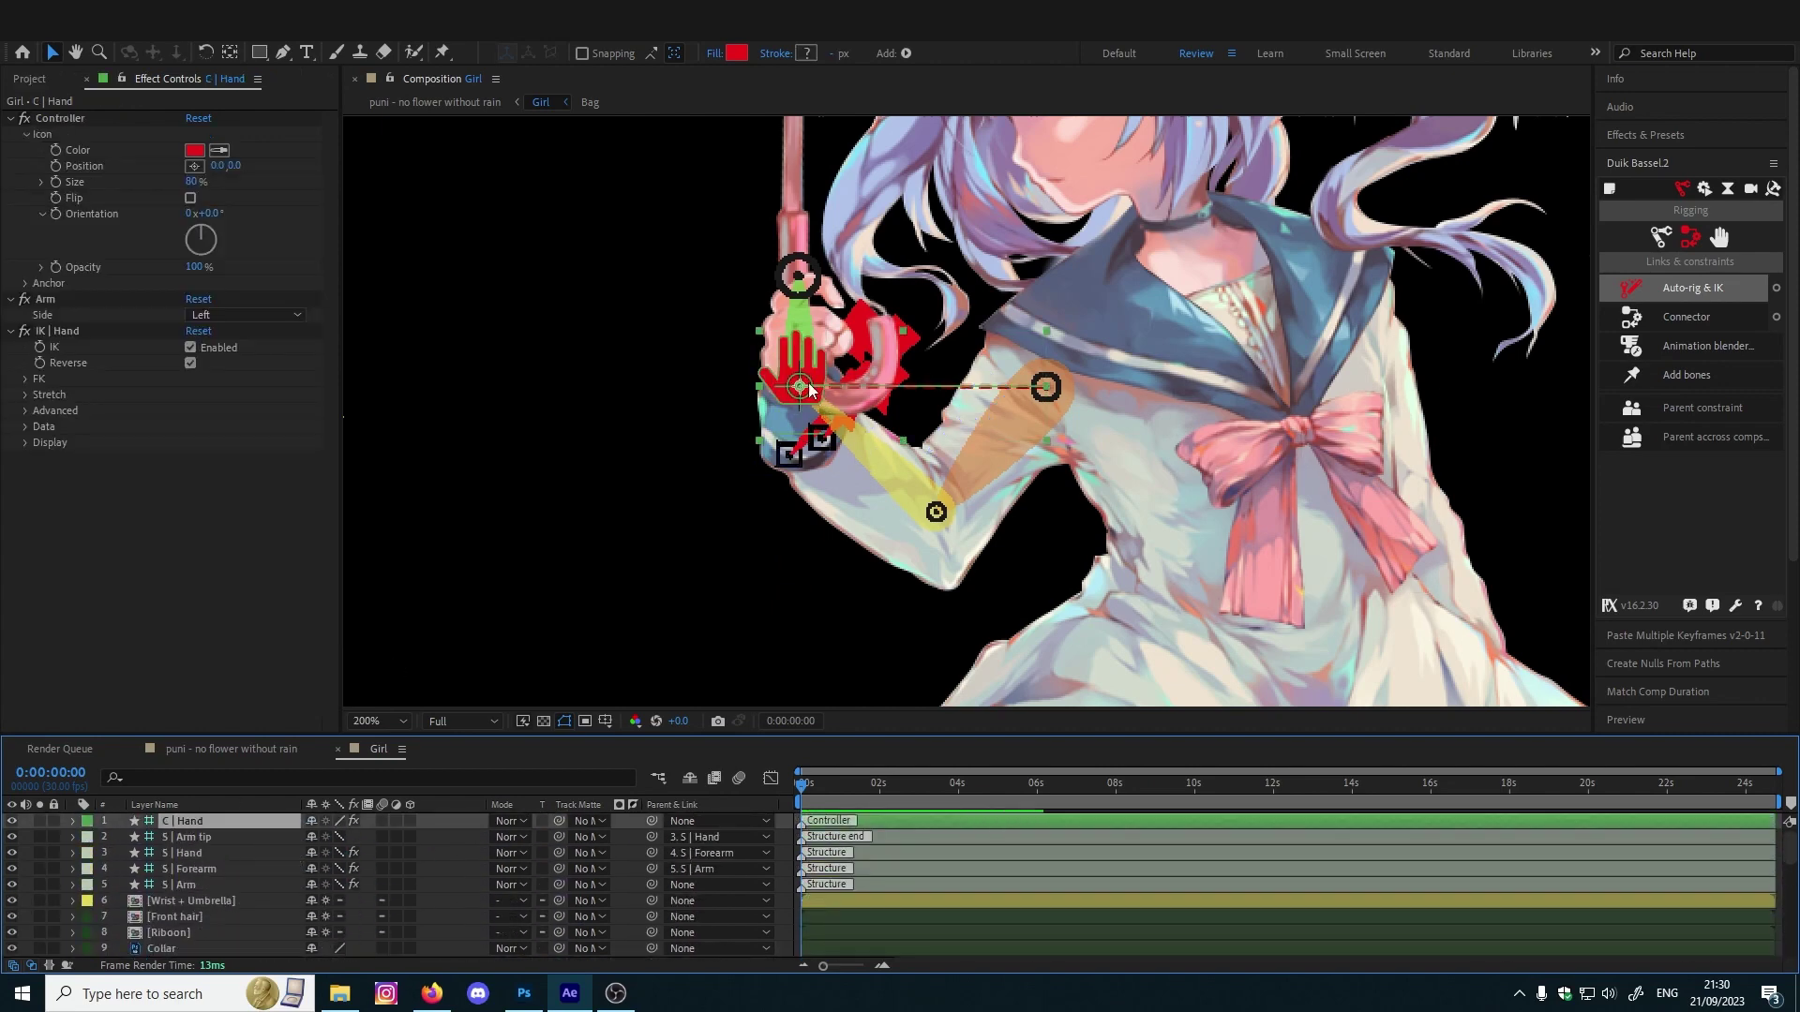
pyautogui.moveTo(803, 381); pyautogui.dragTo(878, 387)
pyautogui.hotkey('ctrl', 'z')
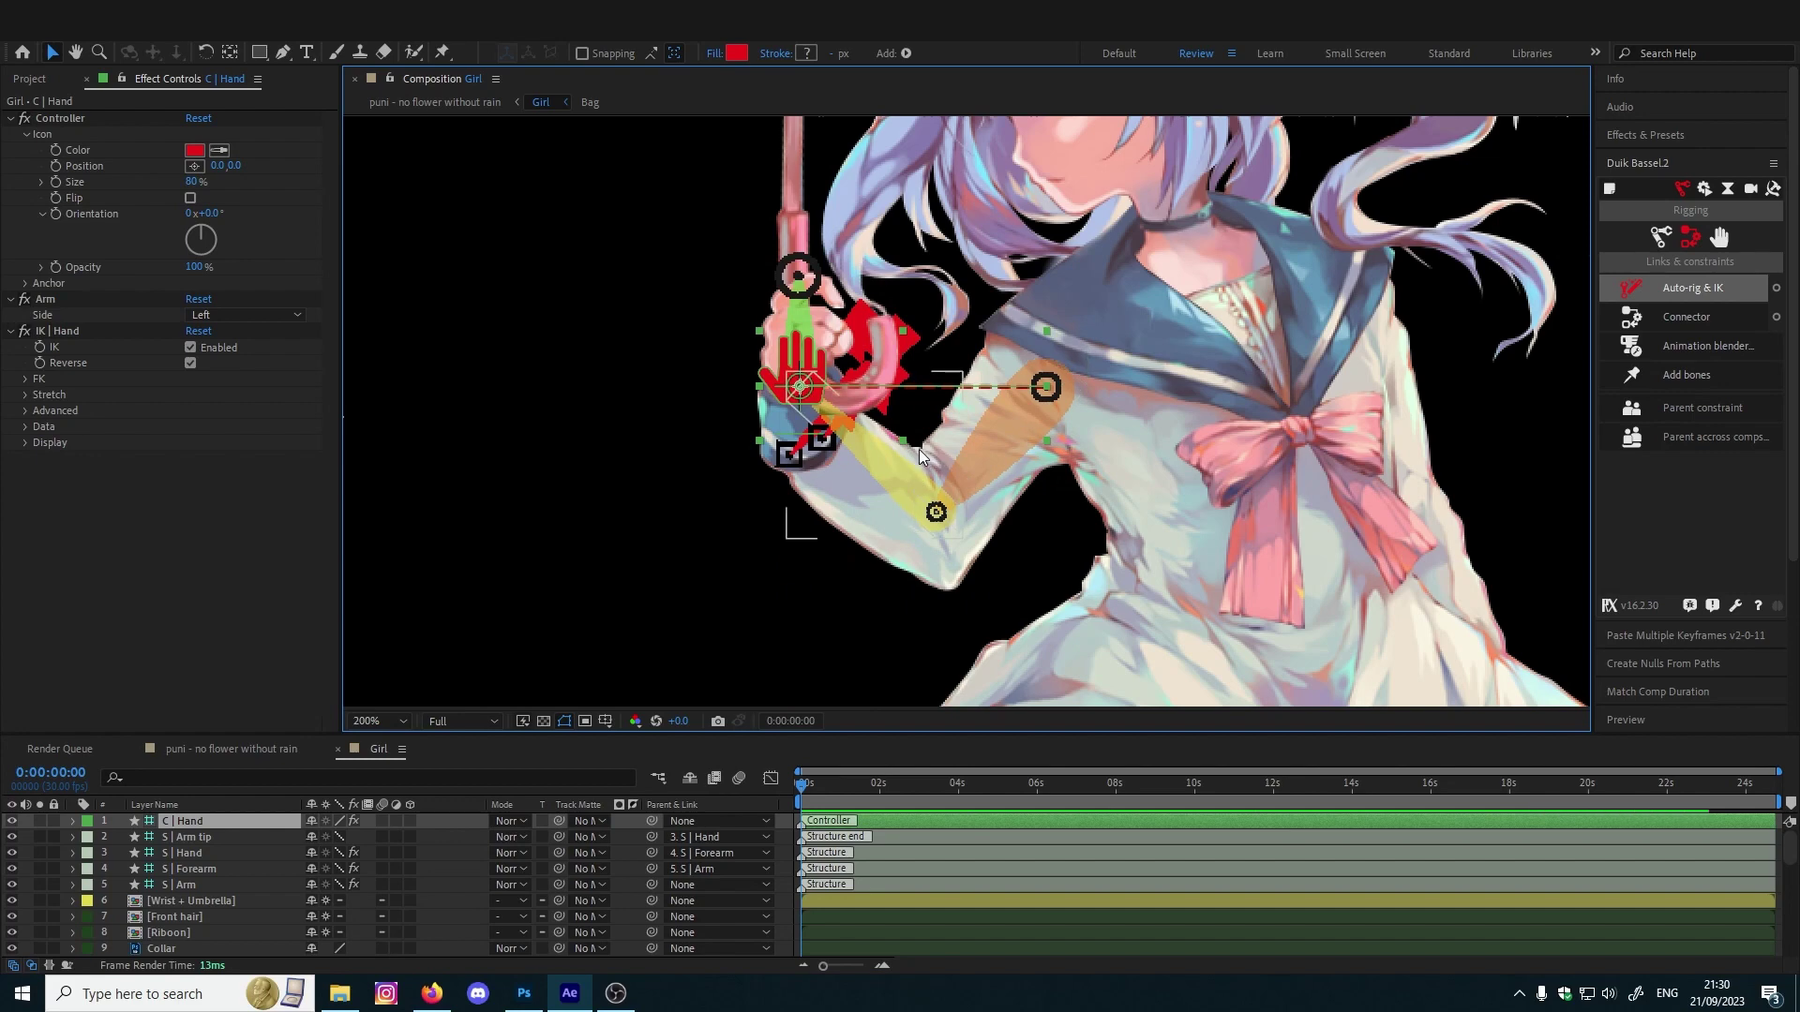
pyautogui.moveTo(803, 404); pyautogui.dragTo(859, 398)
pyautogui.hotkey('ctrl', 'z')
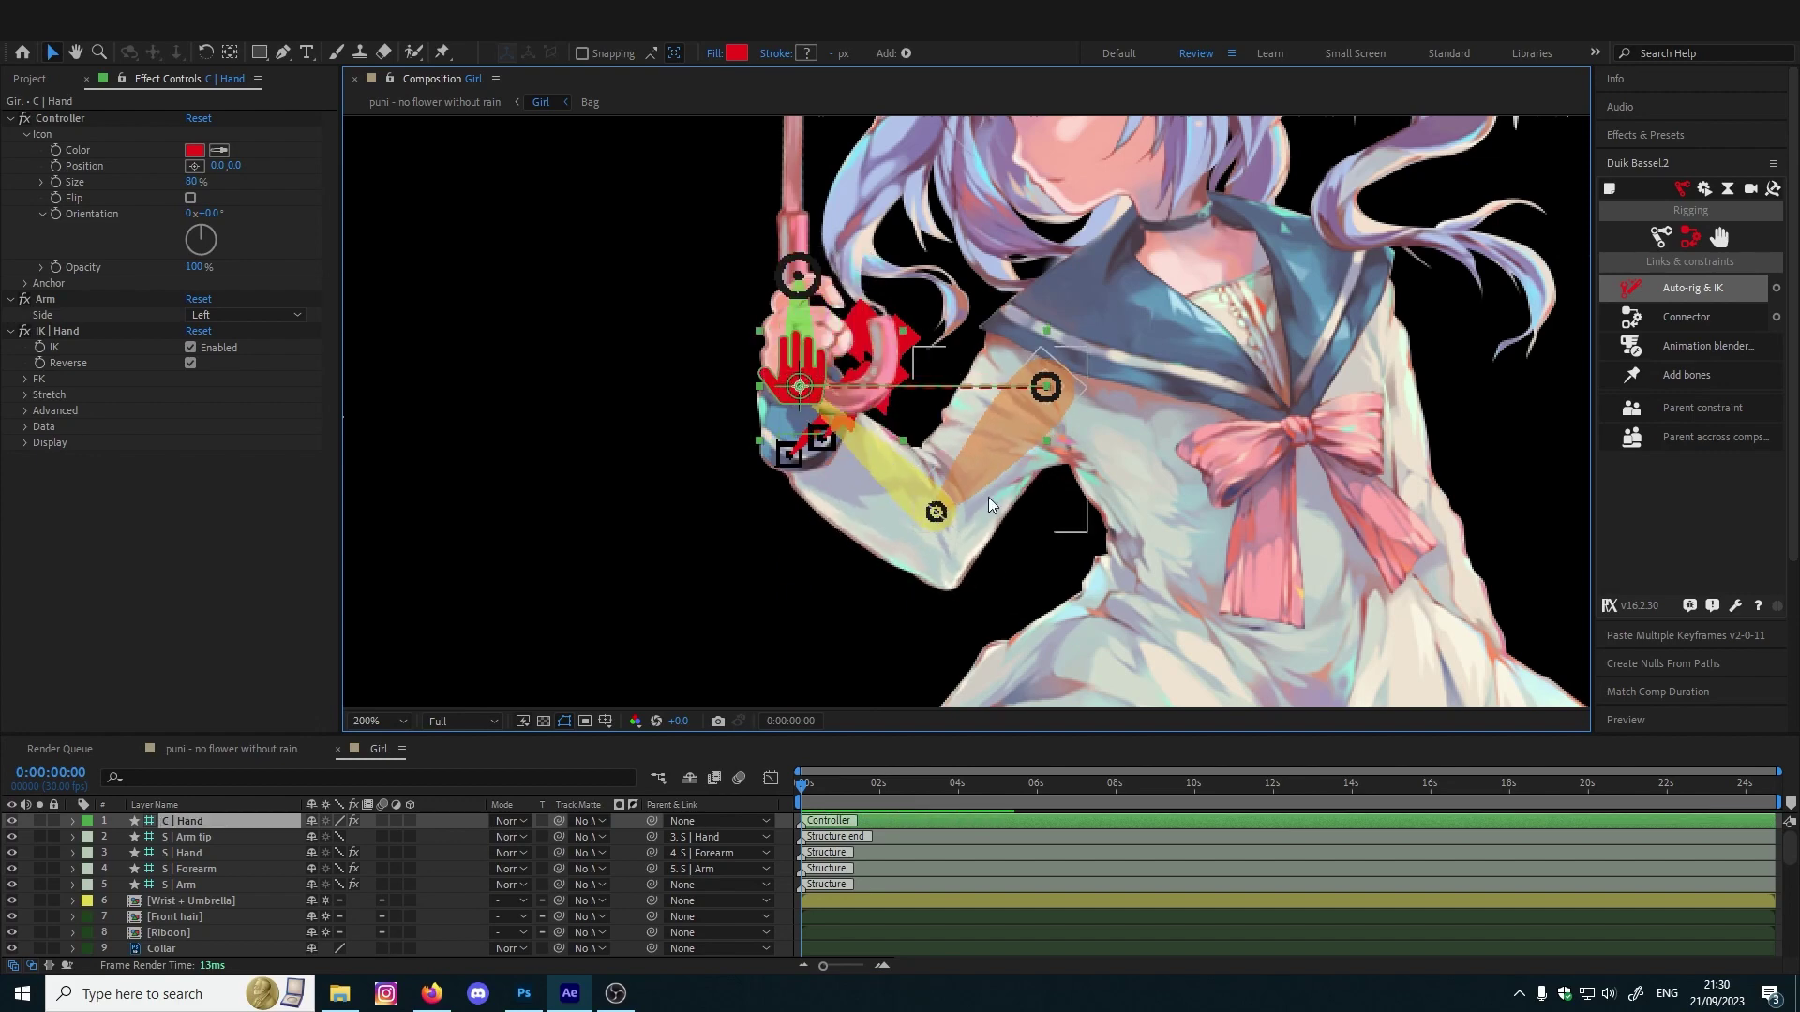
# Parent the R hand 3 Puppet Pin 1, Puppet Pin 2 and Puppet Pin 3 bones to the Forearm structure
pyautogui.scroll(-3, 268, 823)
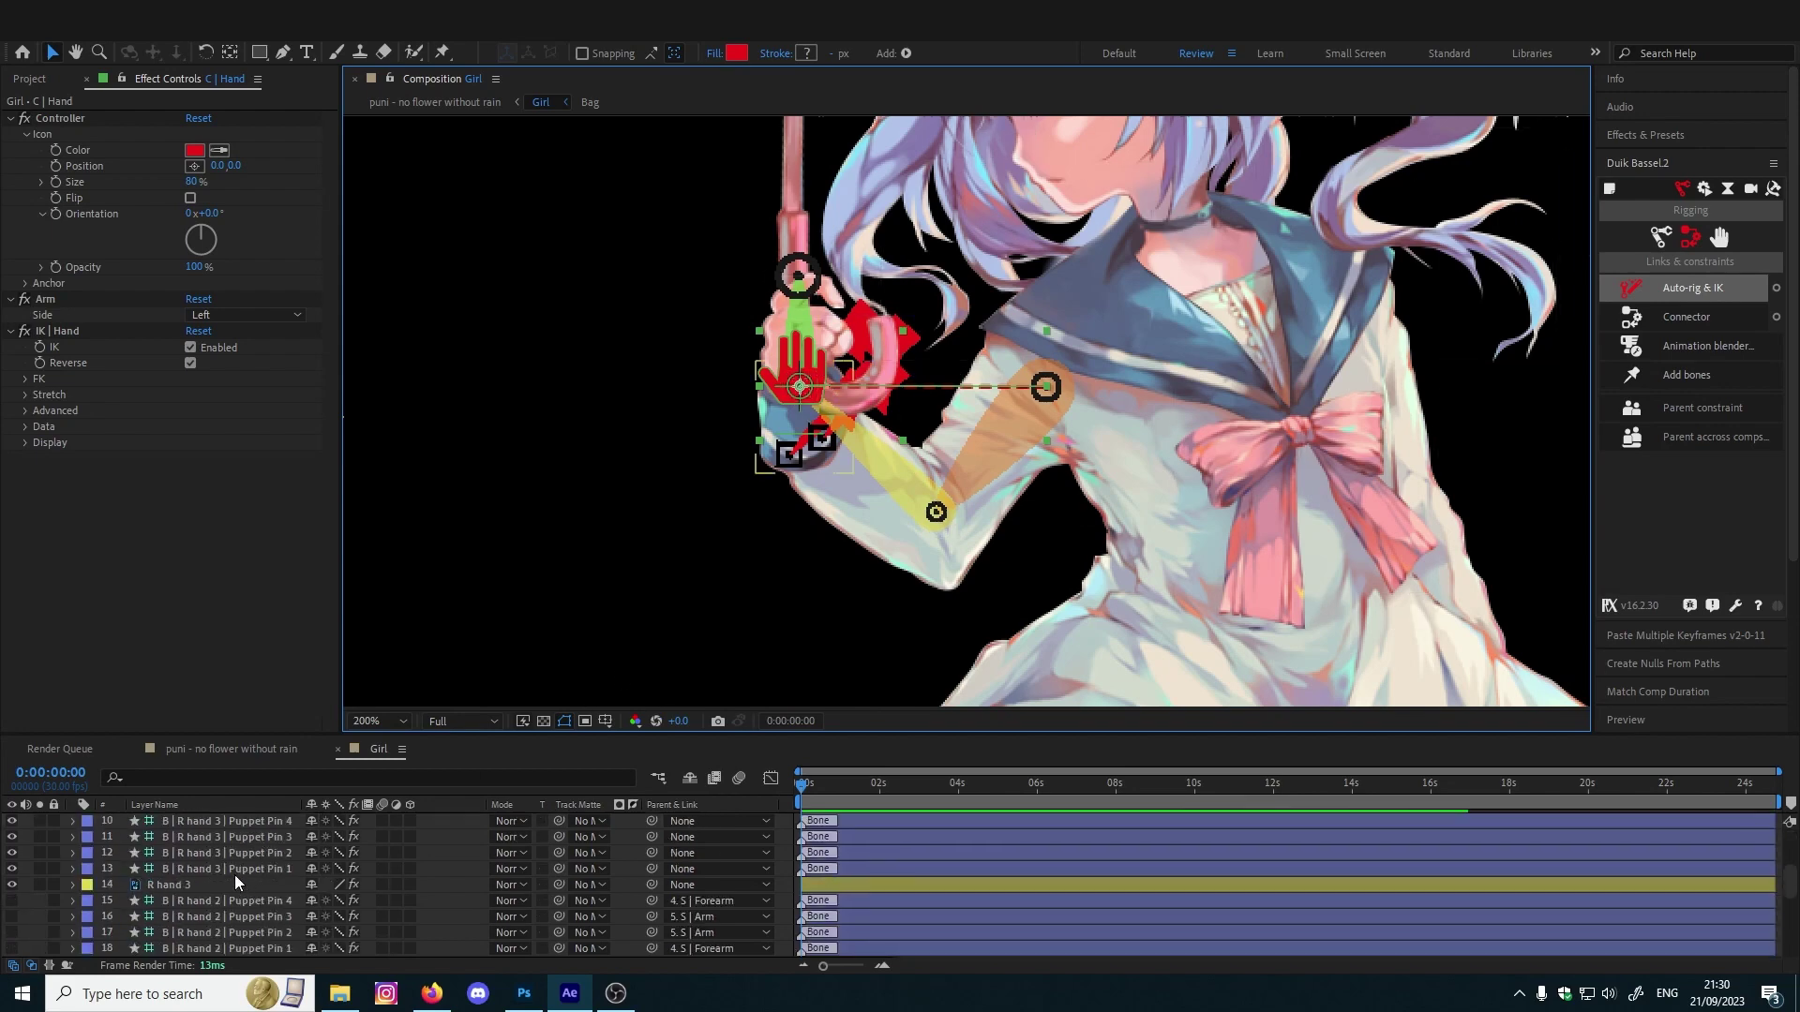
pyautogui.click(213, 869)
pyautogui.scroll(1, 281, 881)
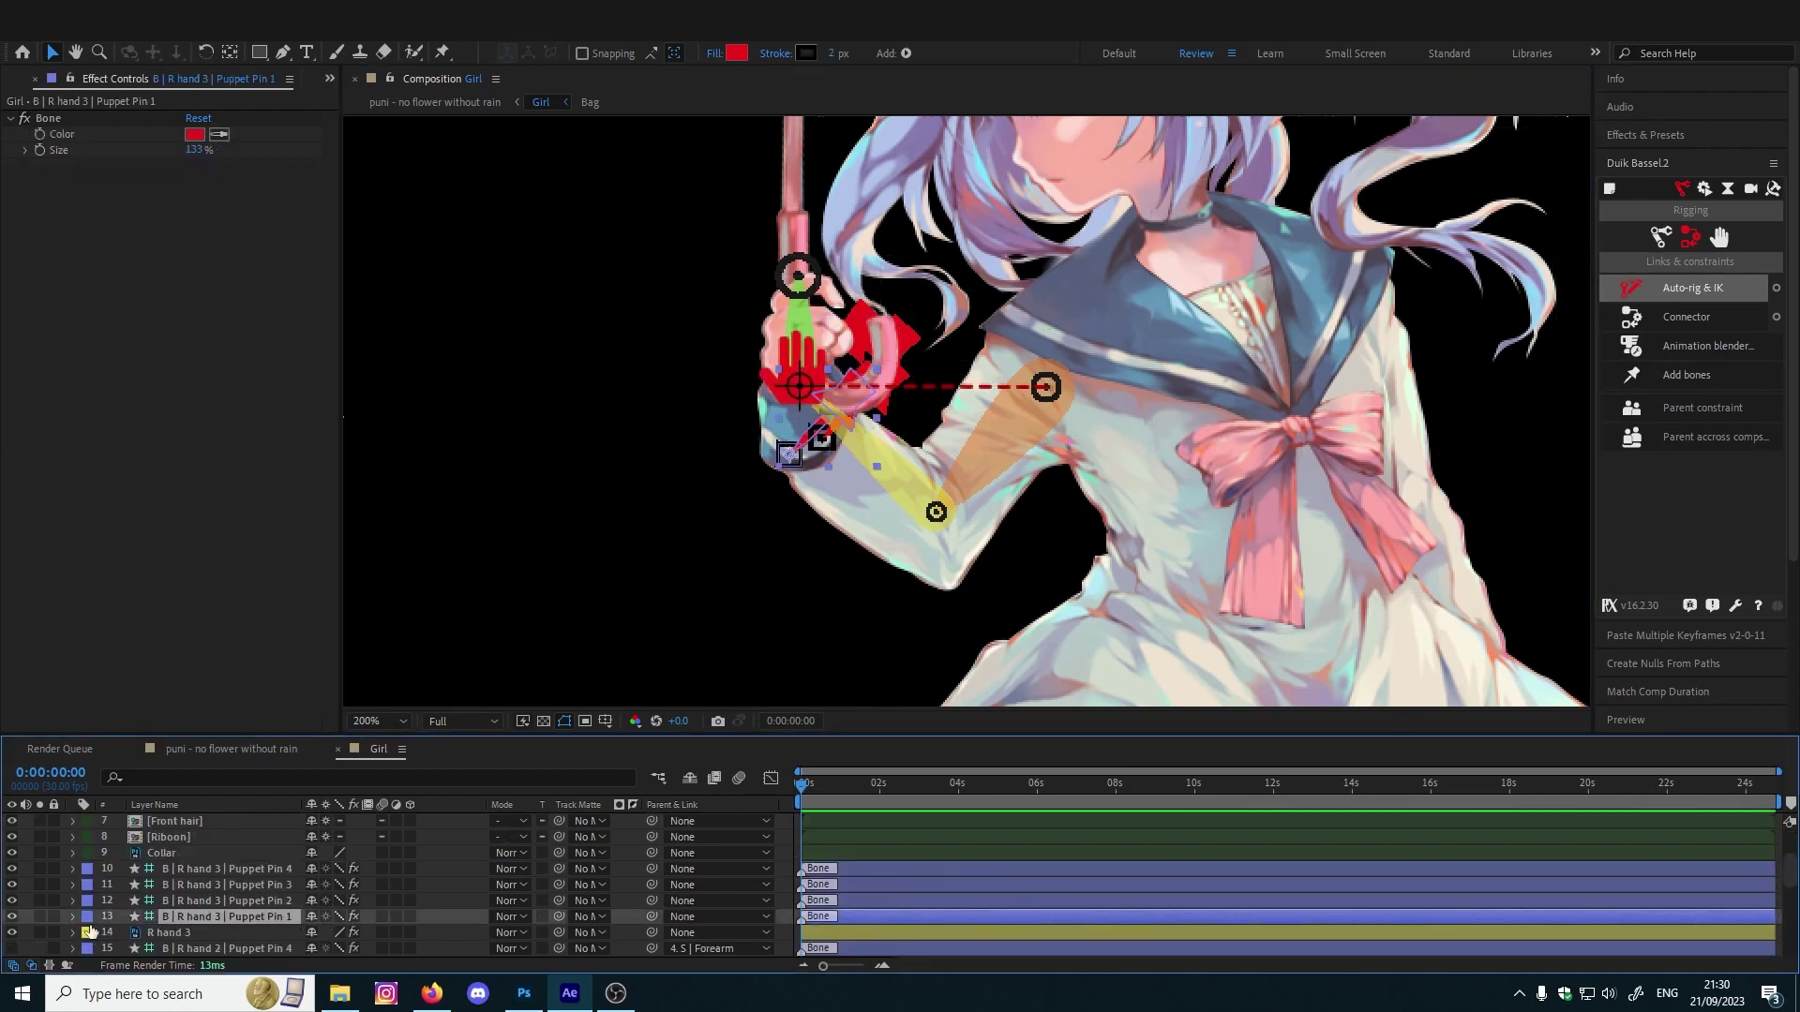
pyautogui.click(183, 902)
pyautogui.keyDown('ctrl'); pyautogui.click(198, 885); pyautogui.keyUp('ctrl')
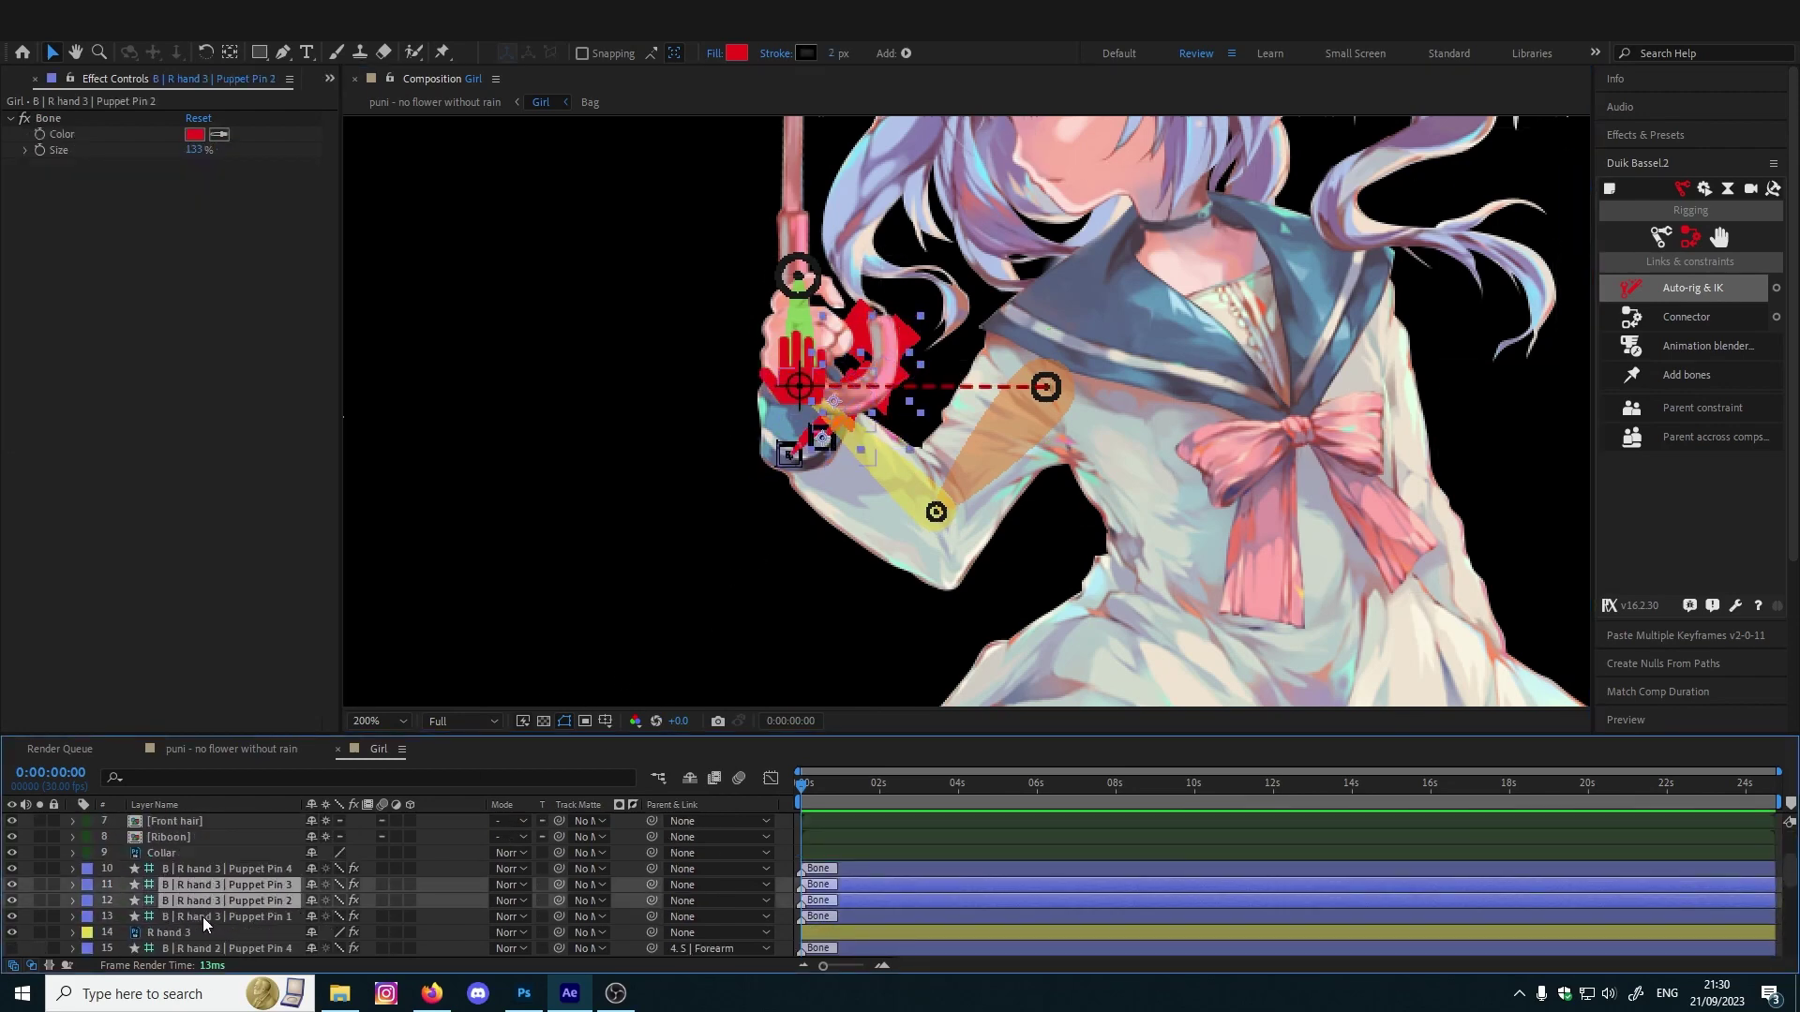
pyautogui.keyDown('ctrl'); pyautogui.click(205, 917); pyautogui.keyUp('ctrl')
pyautogui.click(38, 886)
pyautogui.click(38, 885)
pyautogui.moveTo(647, 888); pyautogui.dragTo(215, 866)
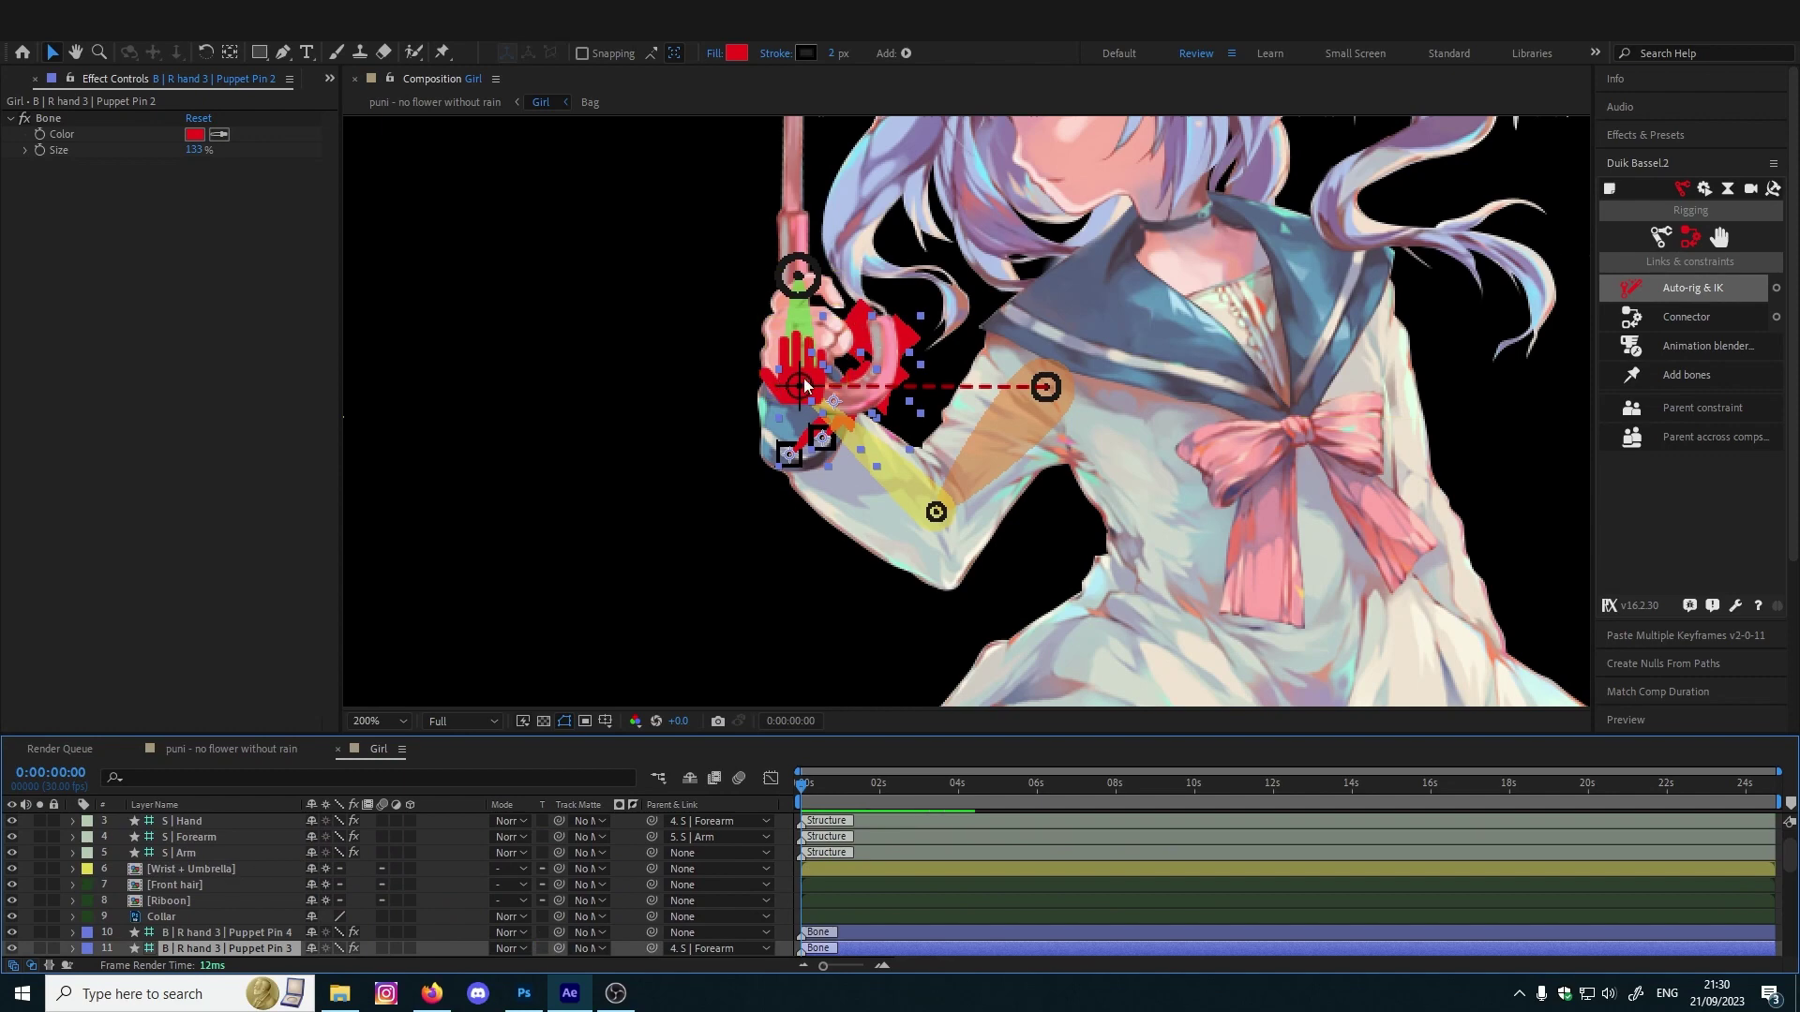
# Test whether the cuff follows the forearm by moving the C | Hand controller slightly
pyautogui.scroll(2, 207, 843)
pyautogui.click(184, 821)
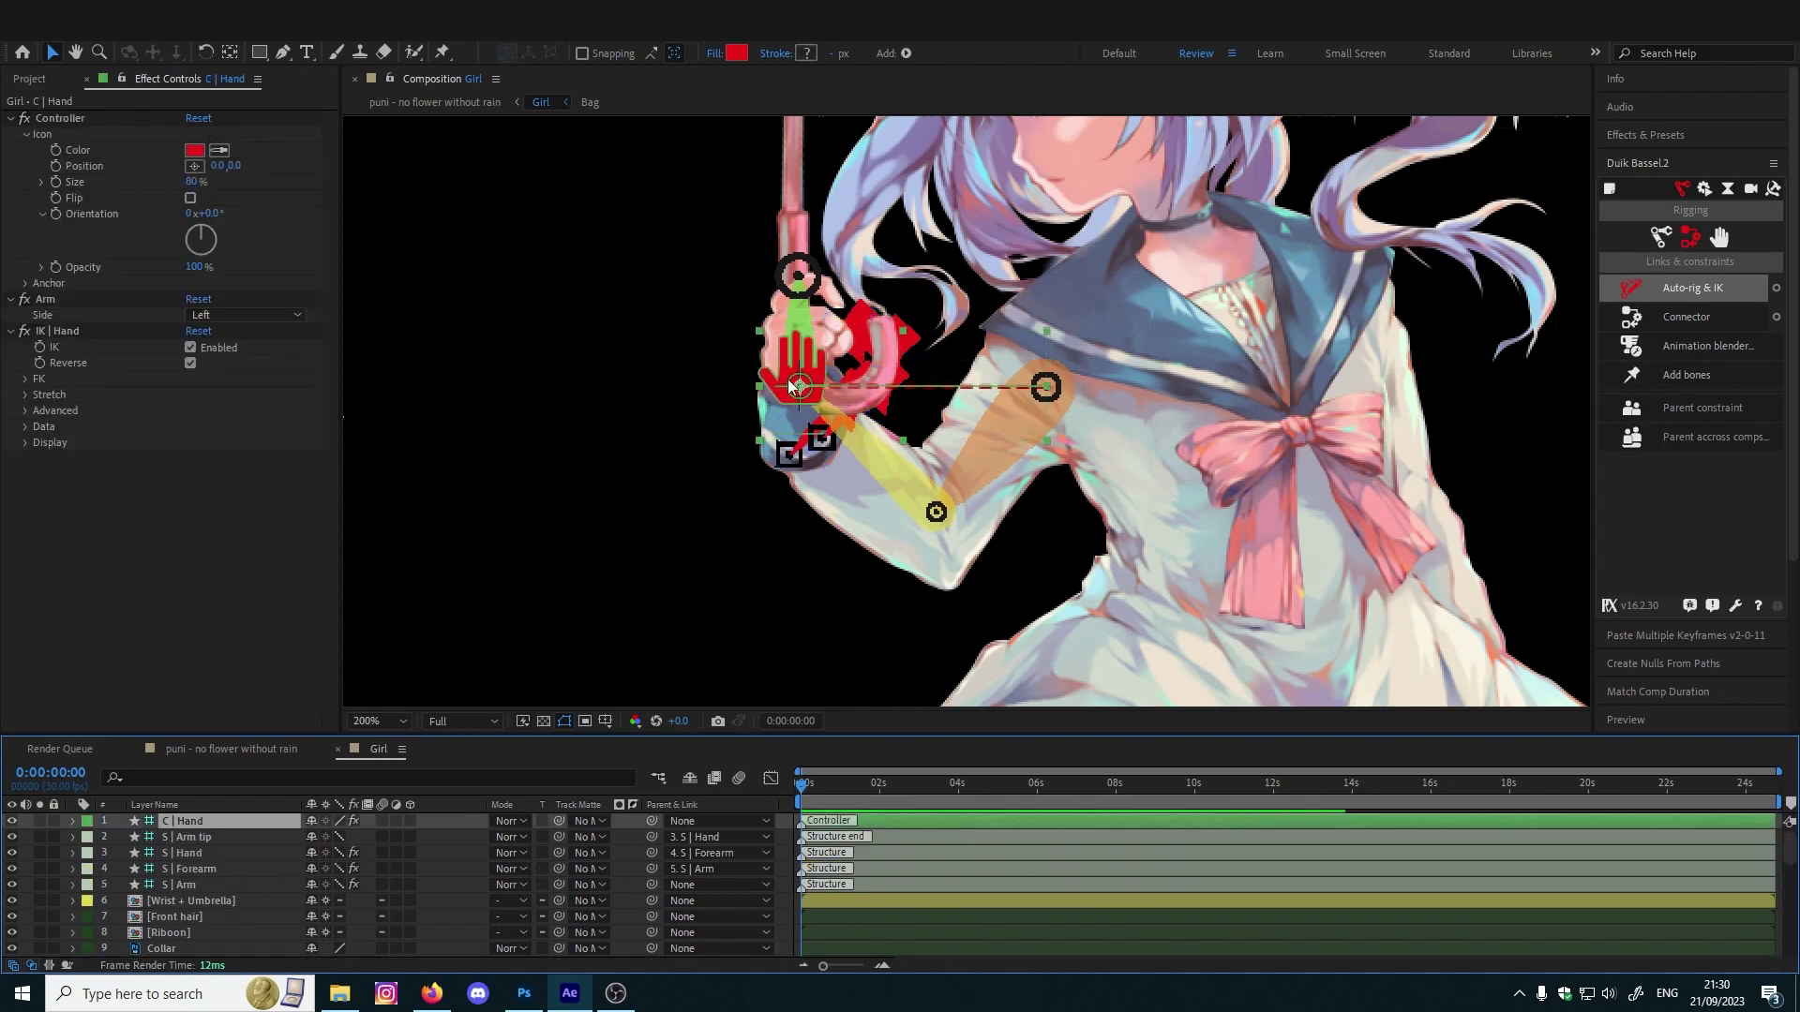
pyautogui.moveTo(795, 385)
pyautogui.mouseDown()
pyautogui.moveTo(855, 430)
pyautogui.moveTo(829, 483)
pyautogui.moveTo(858, 497)
pyautogui.moveTo(848, 441)
pyautogui.moveTo(870, 456)
pyautogui.moveTo(823, 376)
pyautogui.mouseUp()
# Parent the R hand 3 Puppet Pin 4 bone to the Hand structure
pyautogui.scroll(-5, 216, 865)
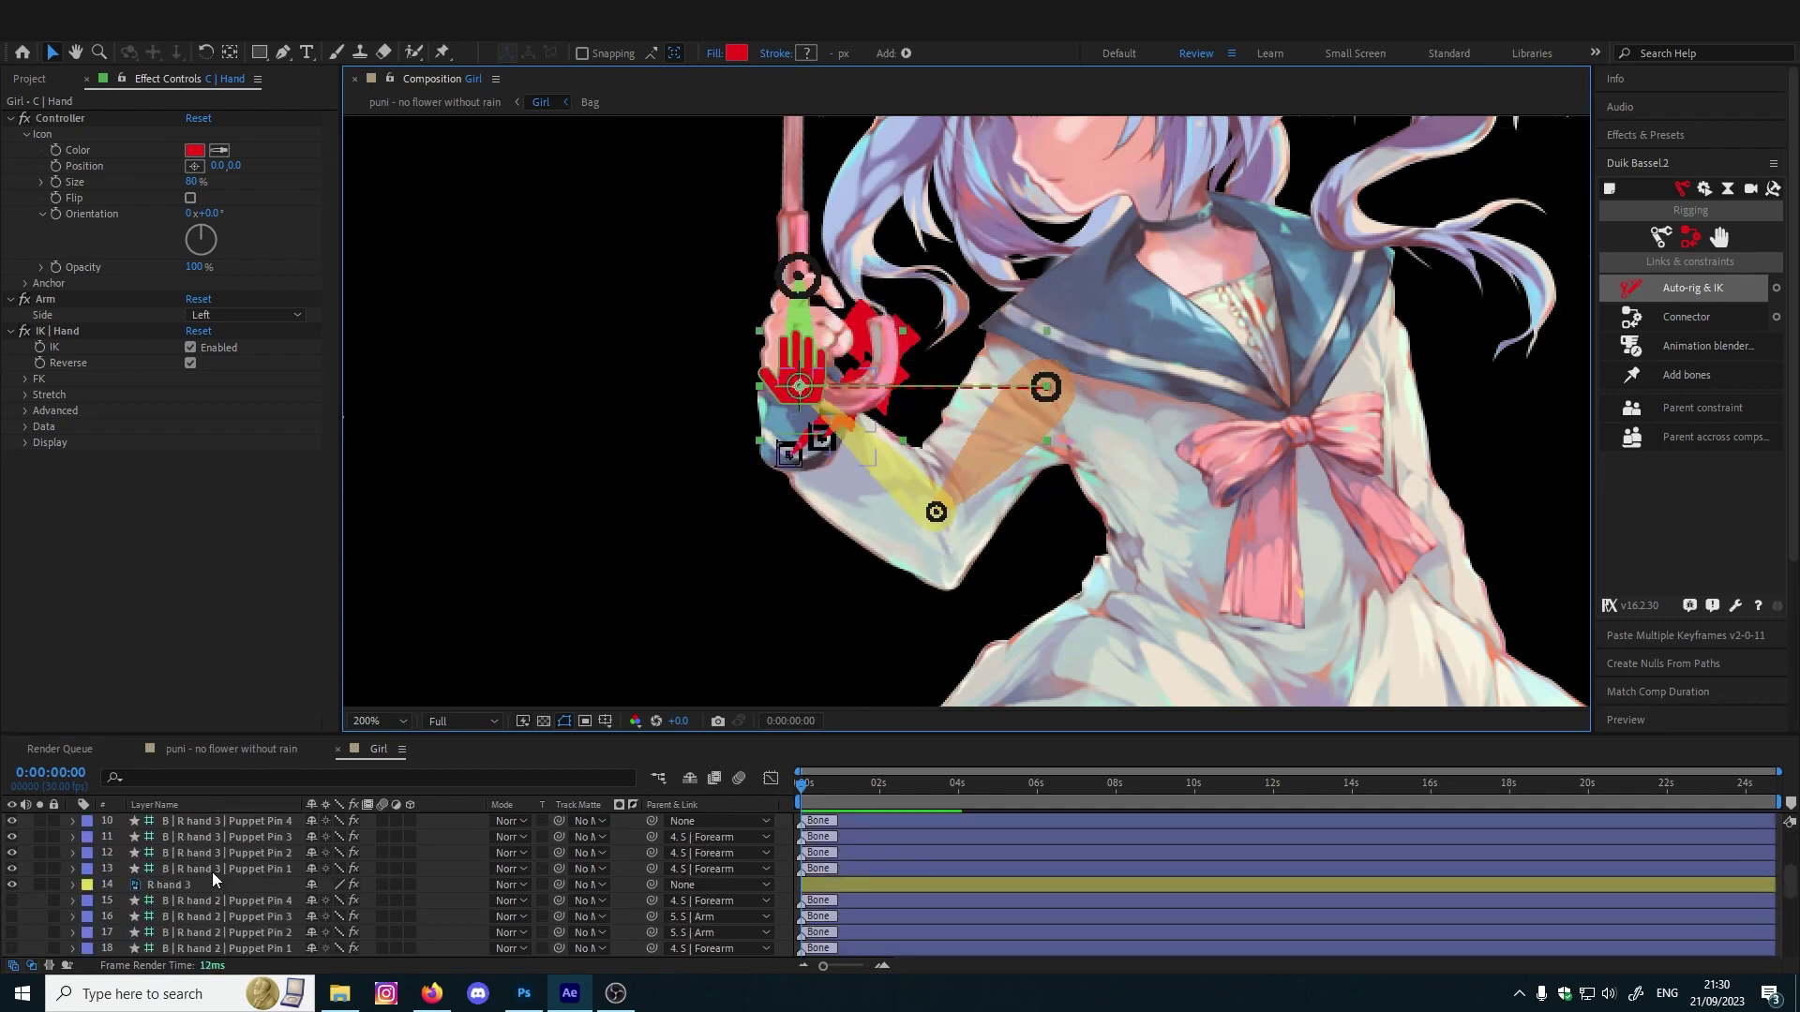
pyautogui.scroll(3, 211, 864)
pyautogui.click(210, 865)
pyautogui.moveTo(727, 405); pyautogui.dragTo(801, 471)
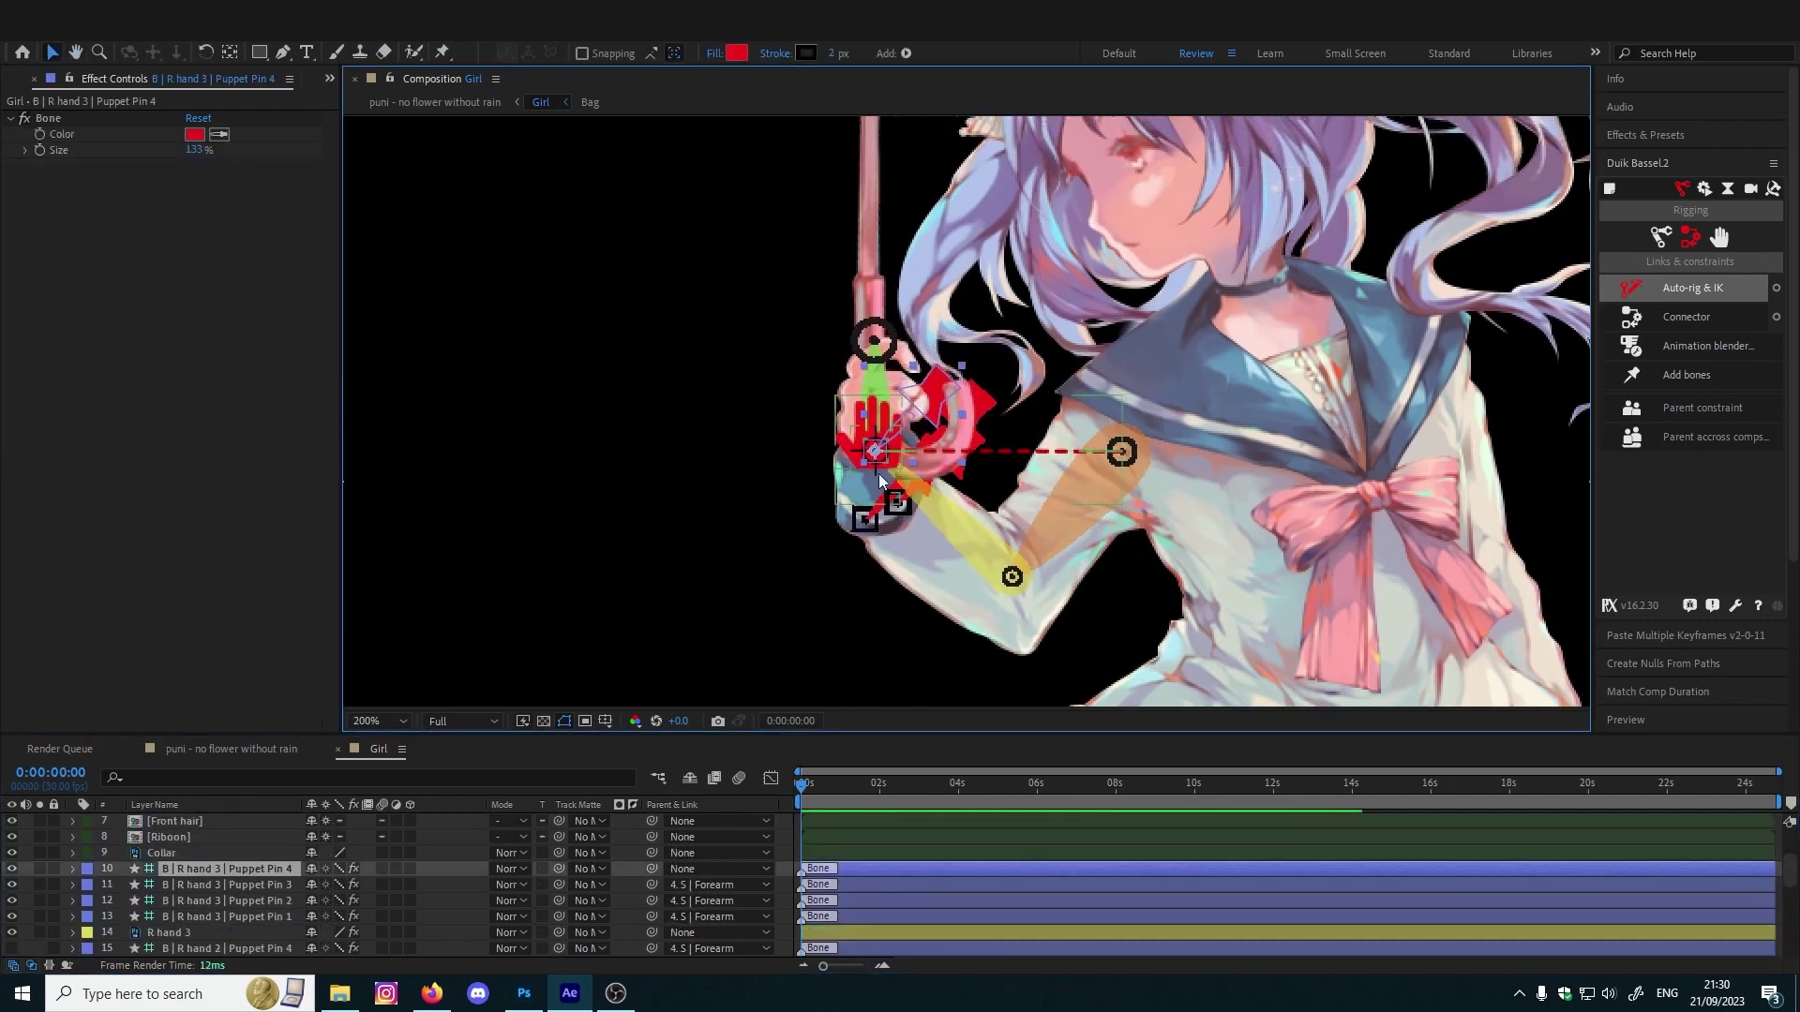
pyautogui.scroll(2, 801, 470)
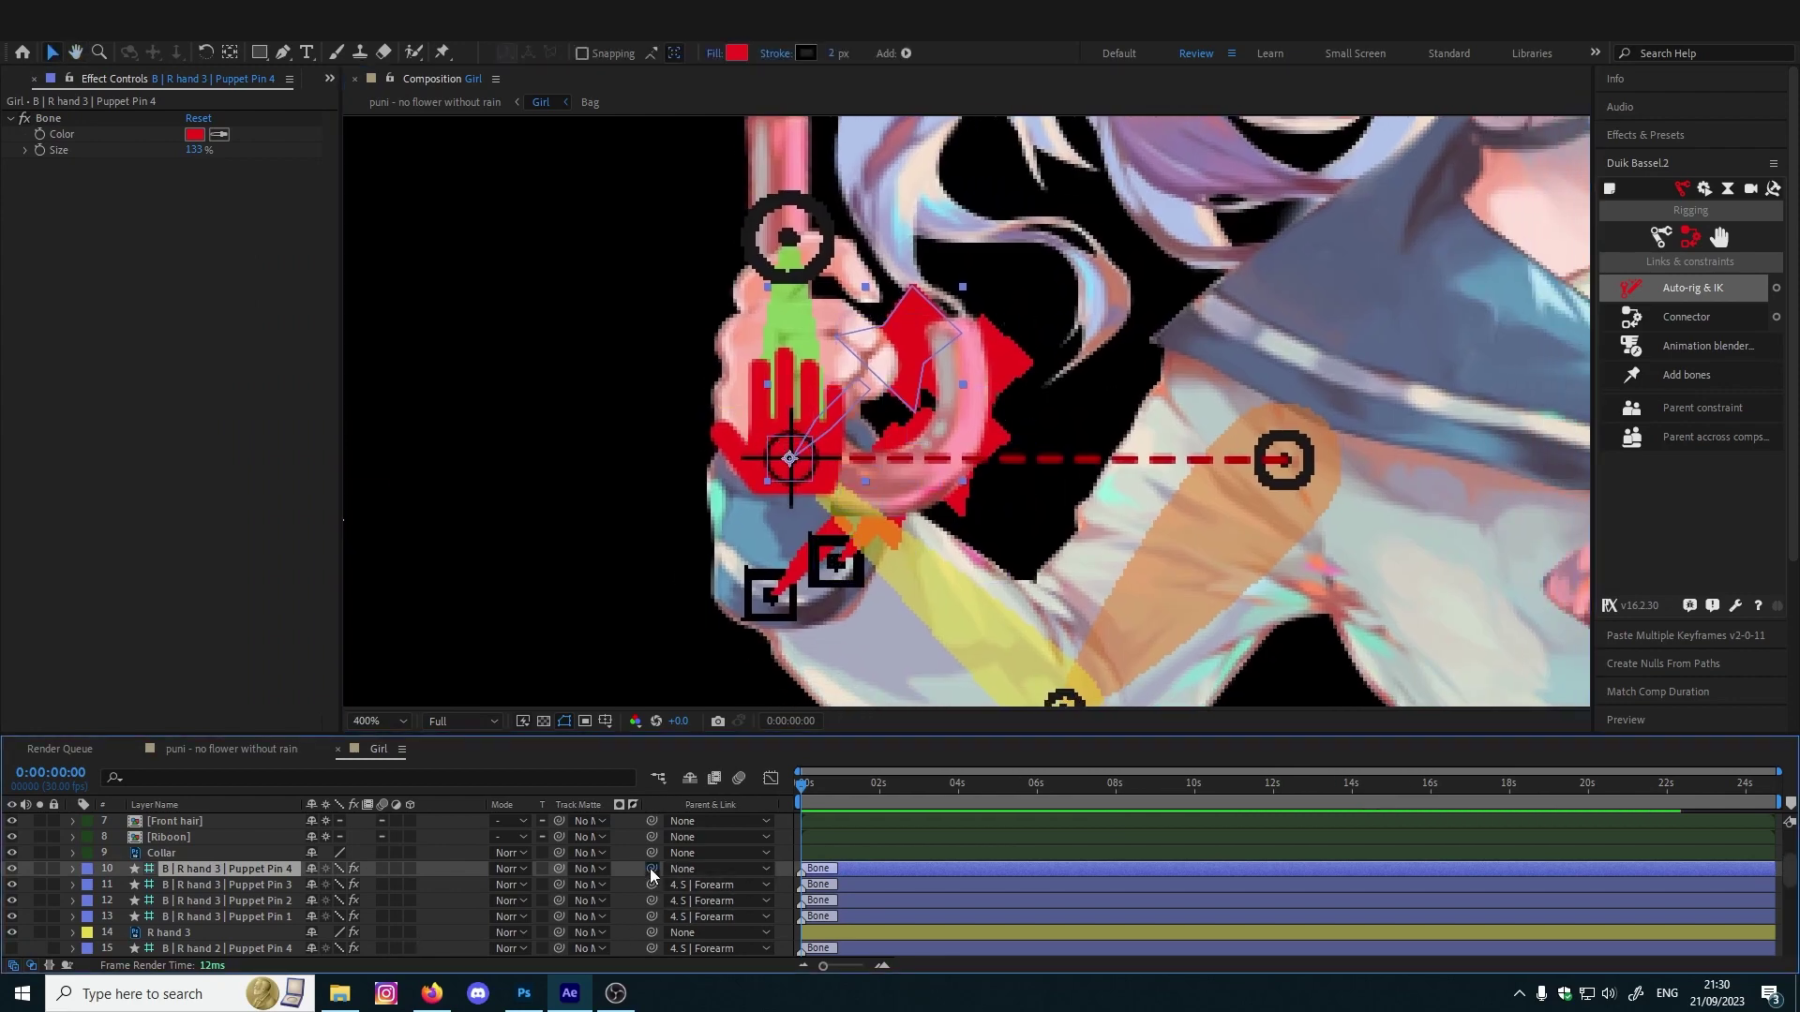
pyautogui.moveTo(649, 868); pyautogui.dragTo(208, 851)
pyautogui.click(203, 851)
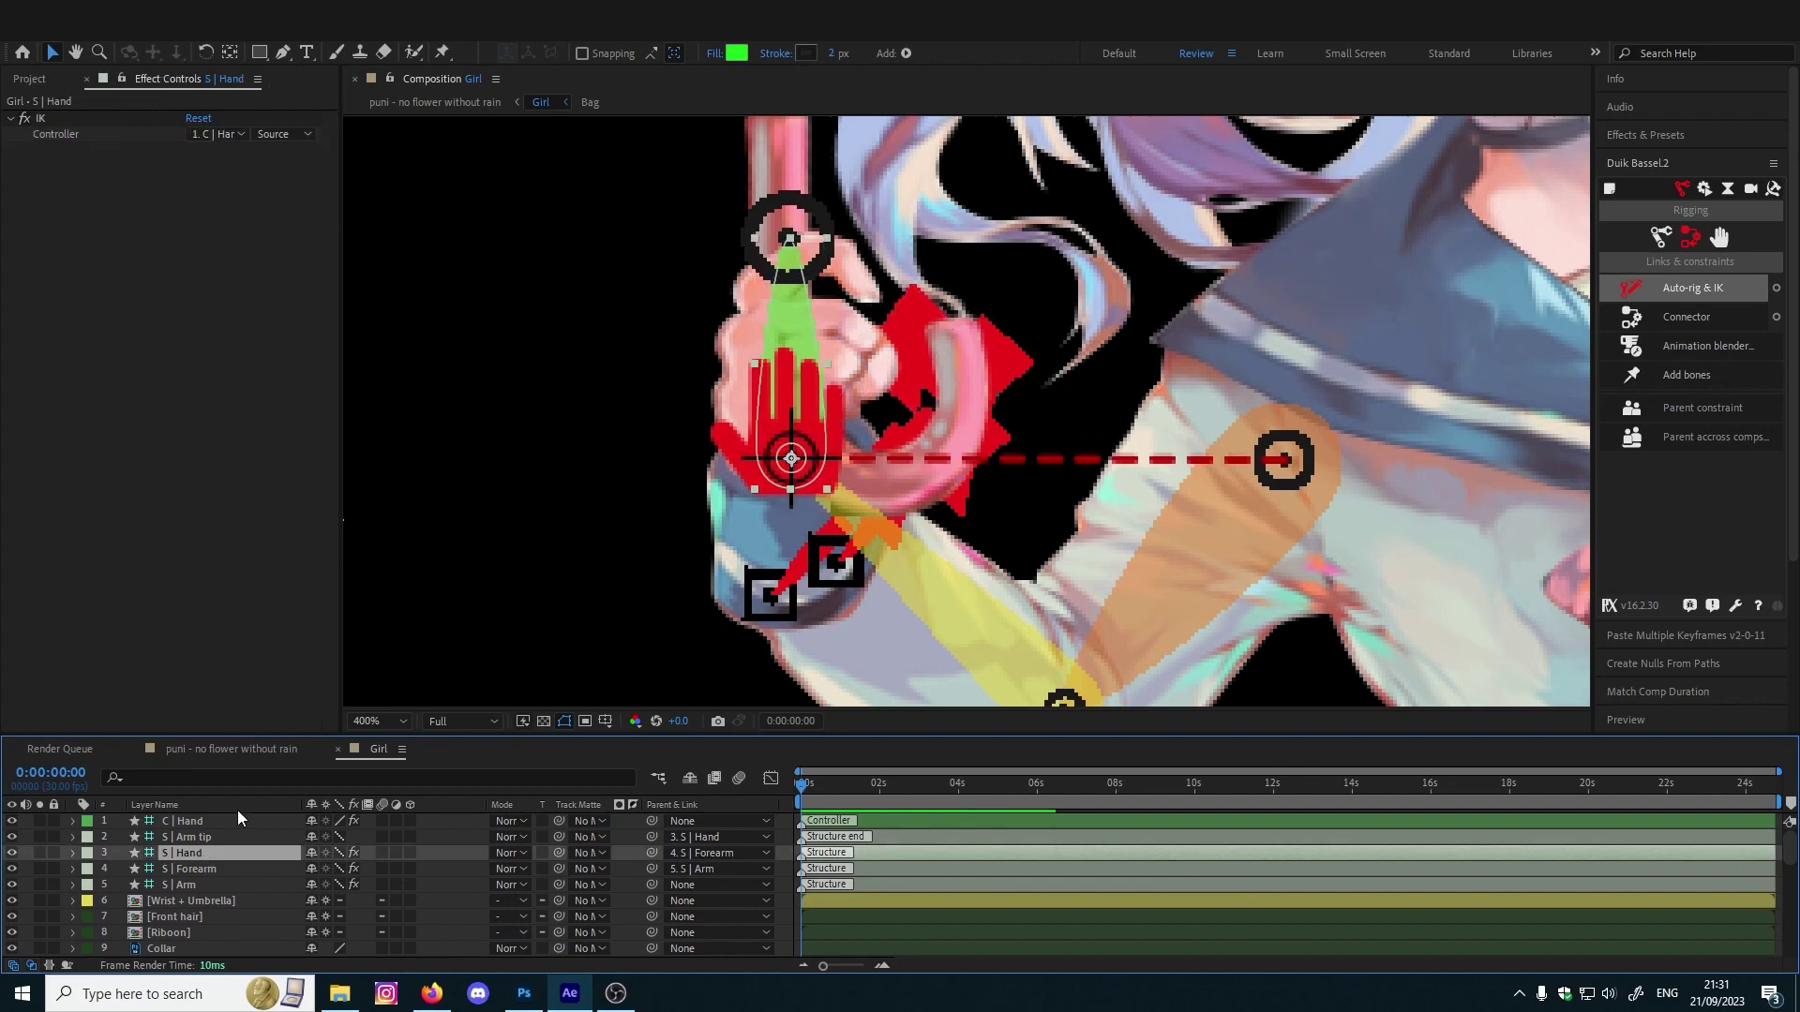
# Parent the Wrist + Umbrella layer to the Hand structure
pyautogui.click(212, 821)
pyautogui.moveTo(790, 459)
pyautogui.mouseDown()
pyautogui.moveTo(961, 523)
pyautogui.moveTo(846, 544)
pyautogui.moveTo(790, 459)
pyautogui.mouseUp()
pyautogui.scroll(-1, 199, 907)
pyautogui.click(208, 853)
pyautogui.scroll(1, 272, 874)
pyautogui.moveTo(651, 902)
pyautogui.mouseDown()
pyautogui.moveTo(205, 828)
pyautogui.moveTo(650, 903)
pyautogui.mouseUp()
pyautogui.scroll(-4, 869, 469)
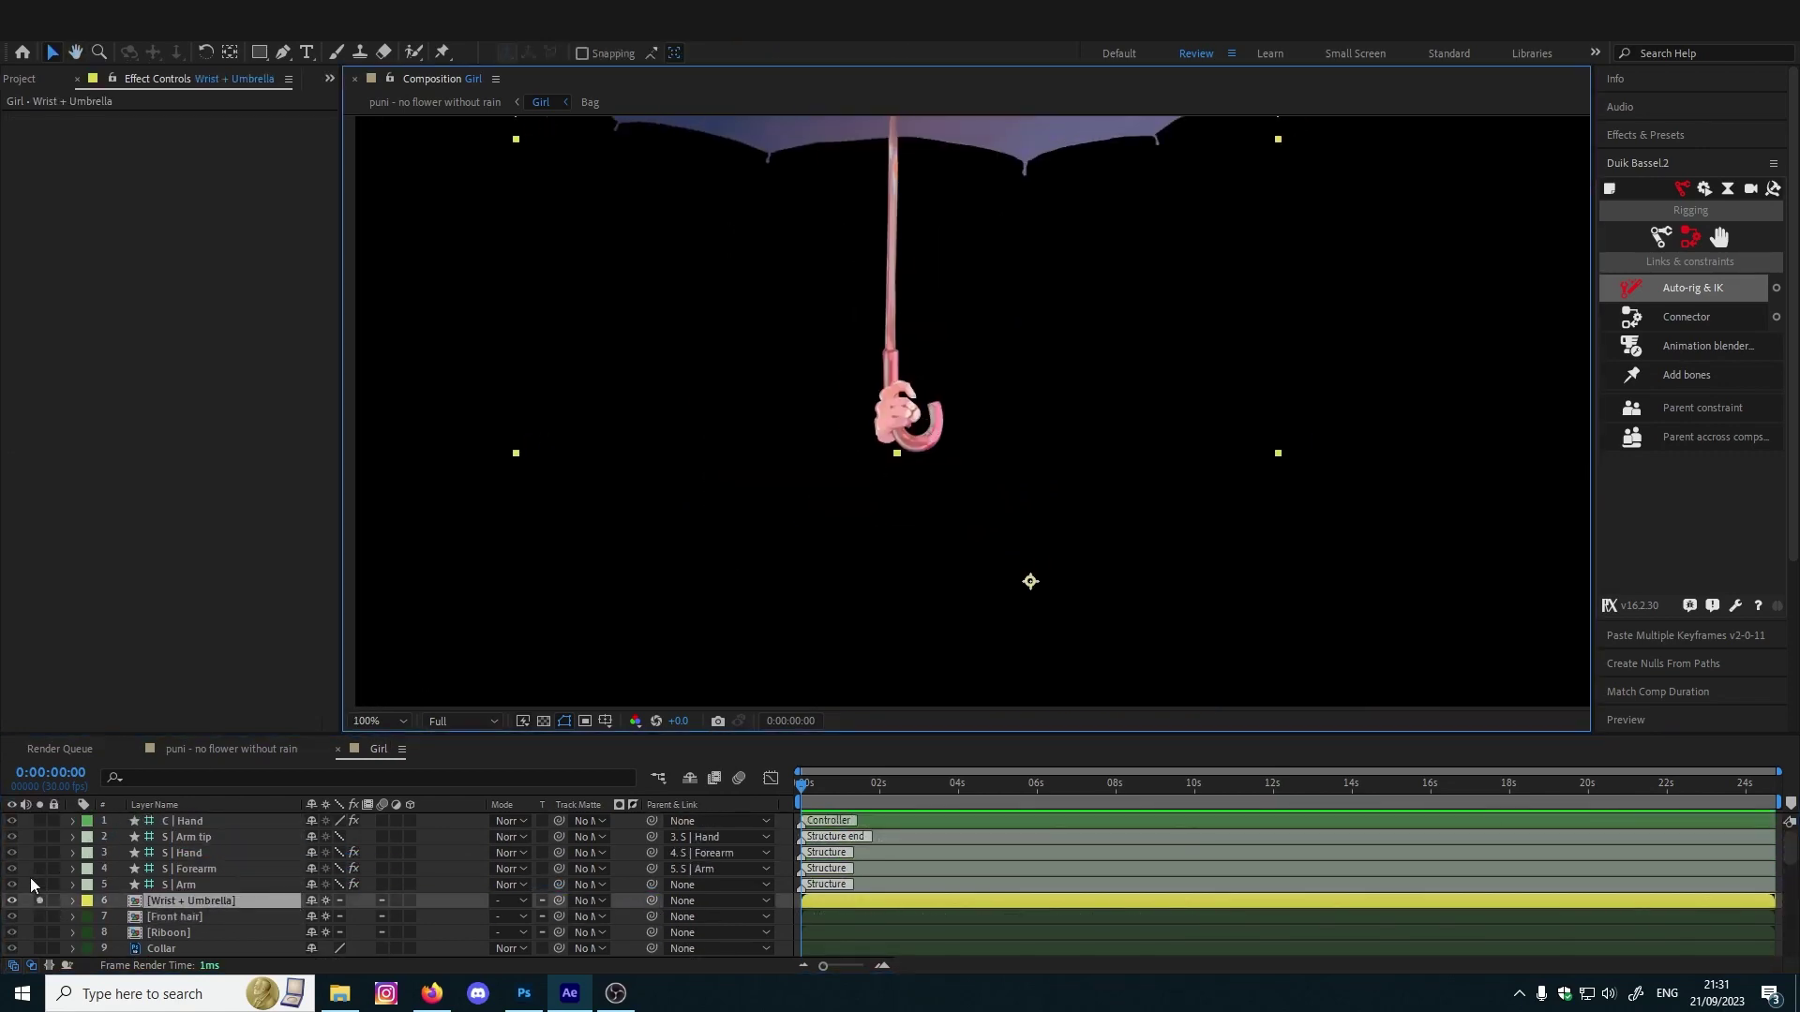
pyautogui.moveTo(650, 900); pyautogui.dragTo(195, 823)
pyautogui.moveTo(651, 900); pyautogui.dragTo(206, 848)
# Test whether the hand and umbrella follow by moving and rotating the C | Hand controller, undoing the changes
pyautogui.click(899, 440)
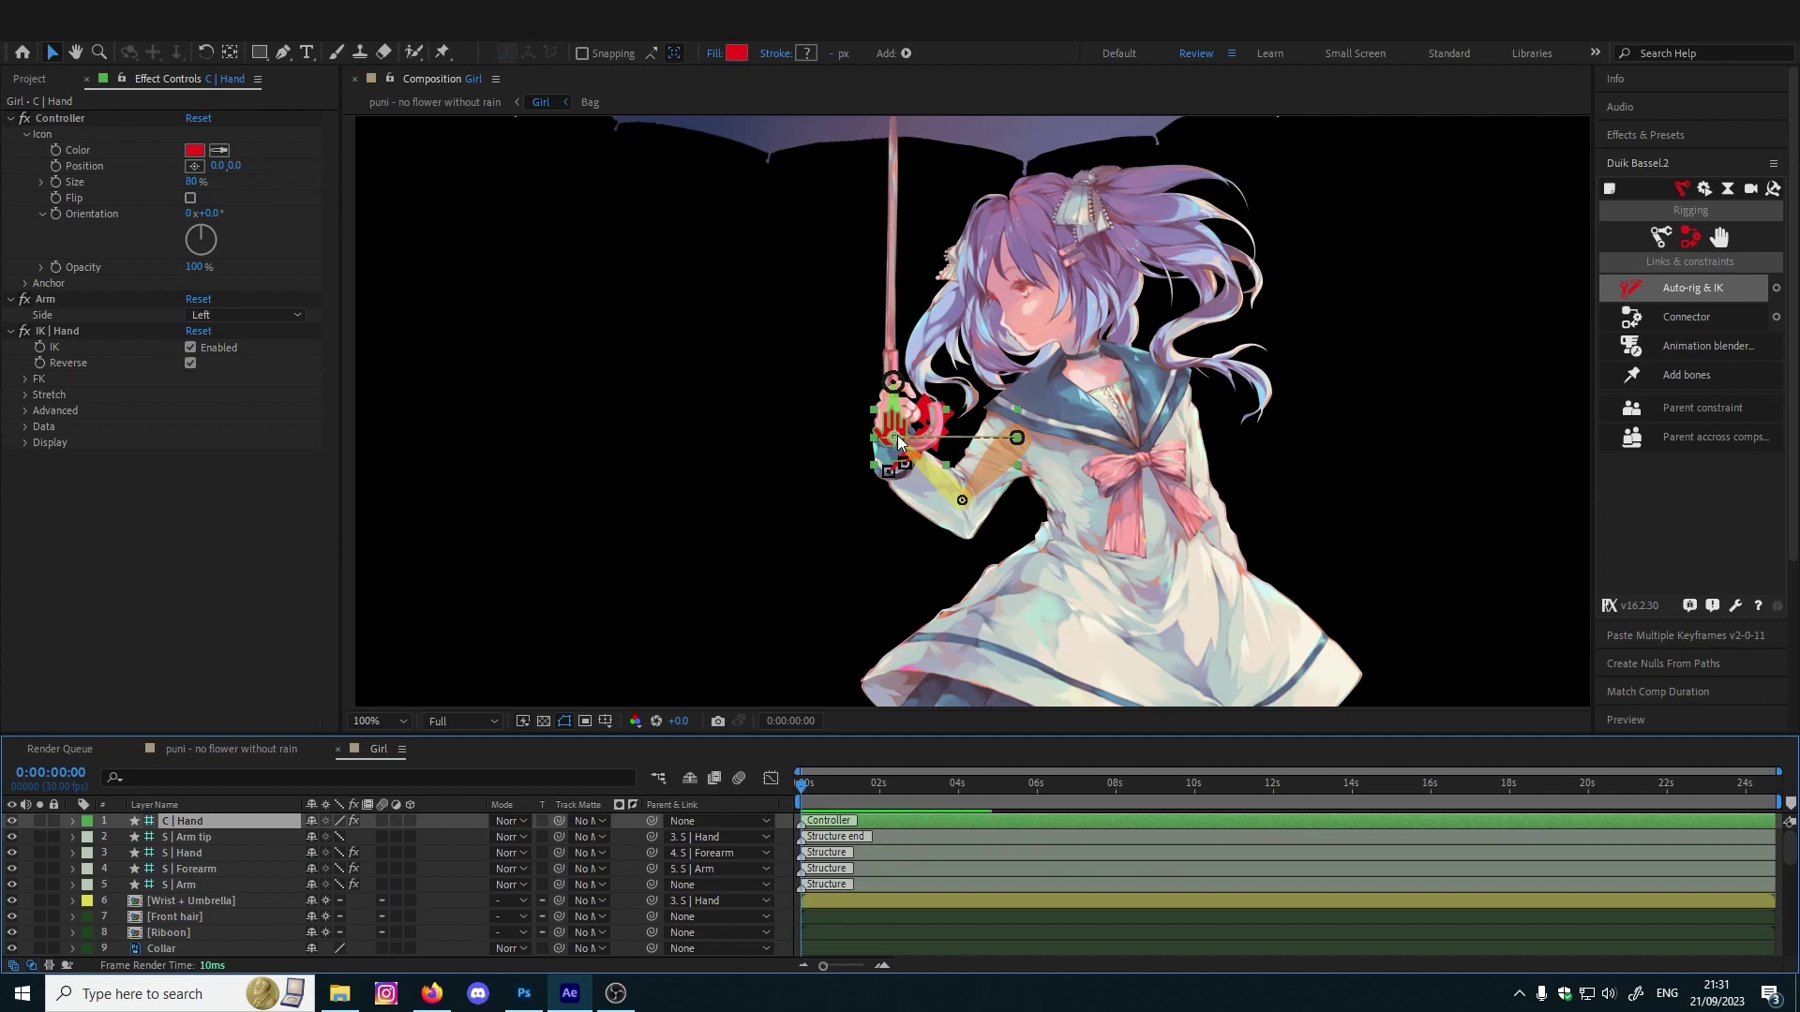
pyautogui.moveTo(898, 441)
pyautogui.mouseDown()
pyautogui.moveTo(914, 469)
pyautogui.moveTo(858, 483)
pyautogui.moveTo(908, 444)
pyautogui.mouseUp()
pyautogui.press('r')
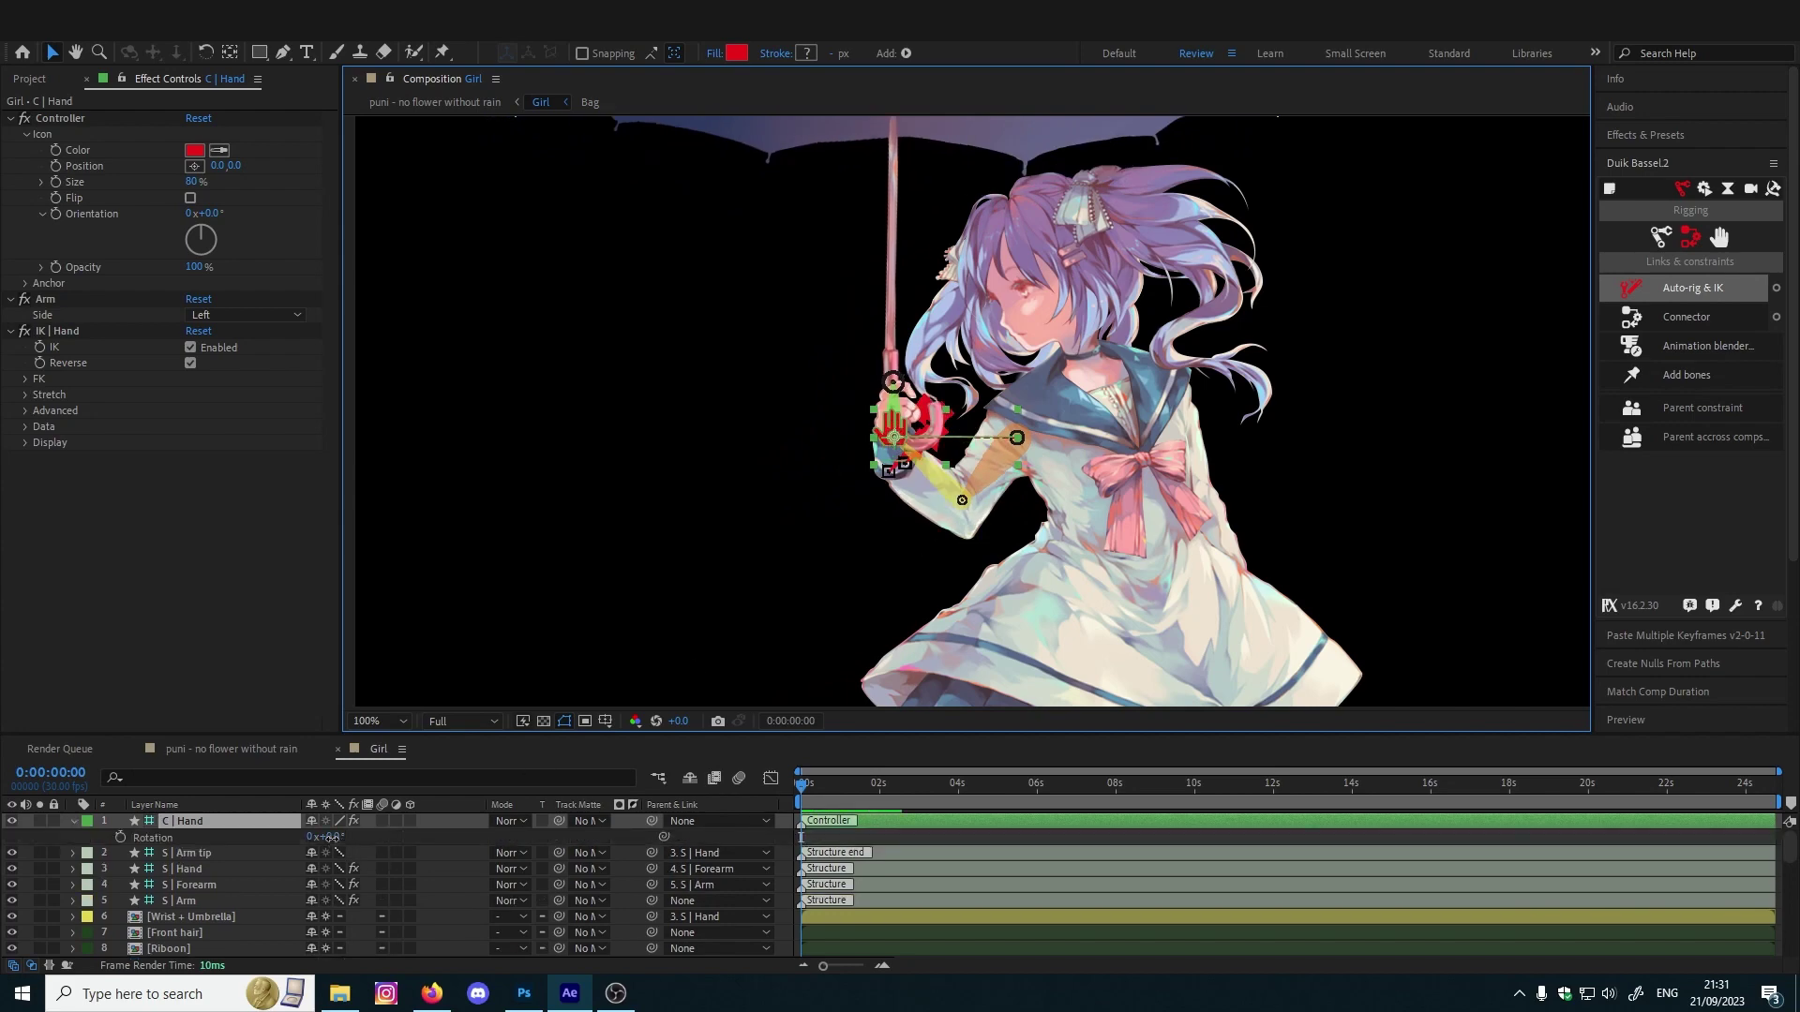
pyautogui.moveTo(332, 837)
pyautogui.mouseDown()
pyautogui.moveTo(304, 837)
pyautogui.moveTo(354, 836)
pyautogui.moveTo(327, 836)
pyautogui.mouseUp()
pyautogui.hotkey('ctrl', 'z')
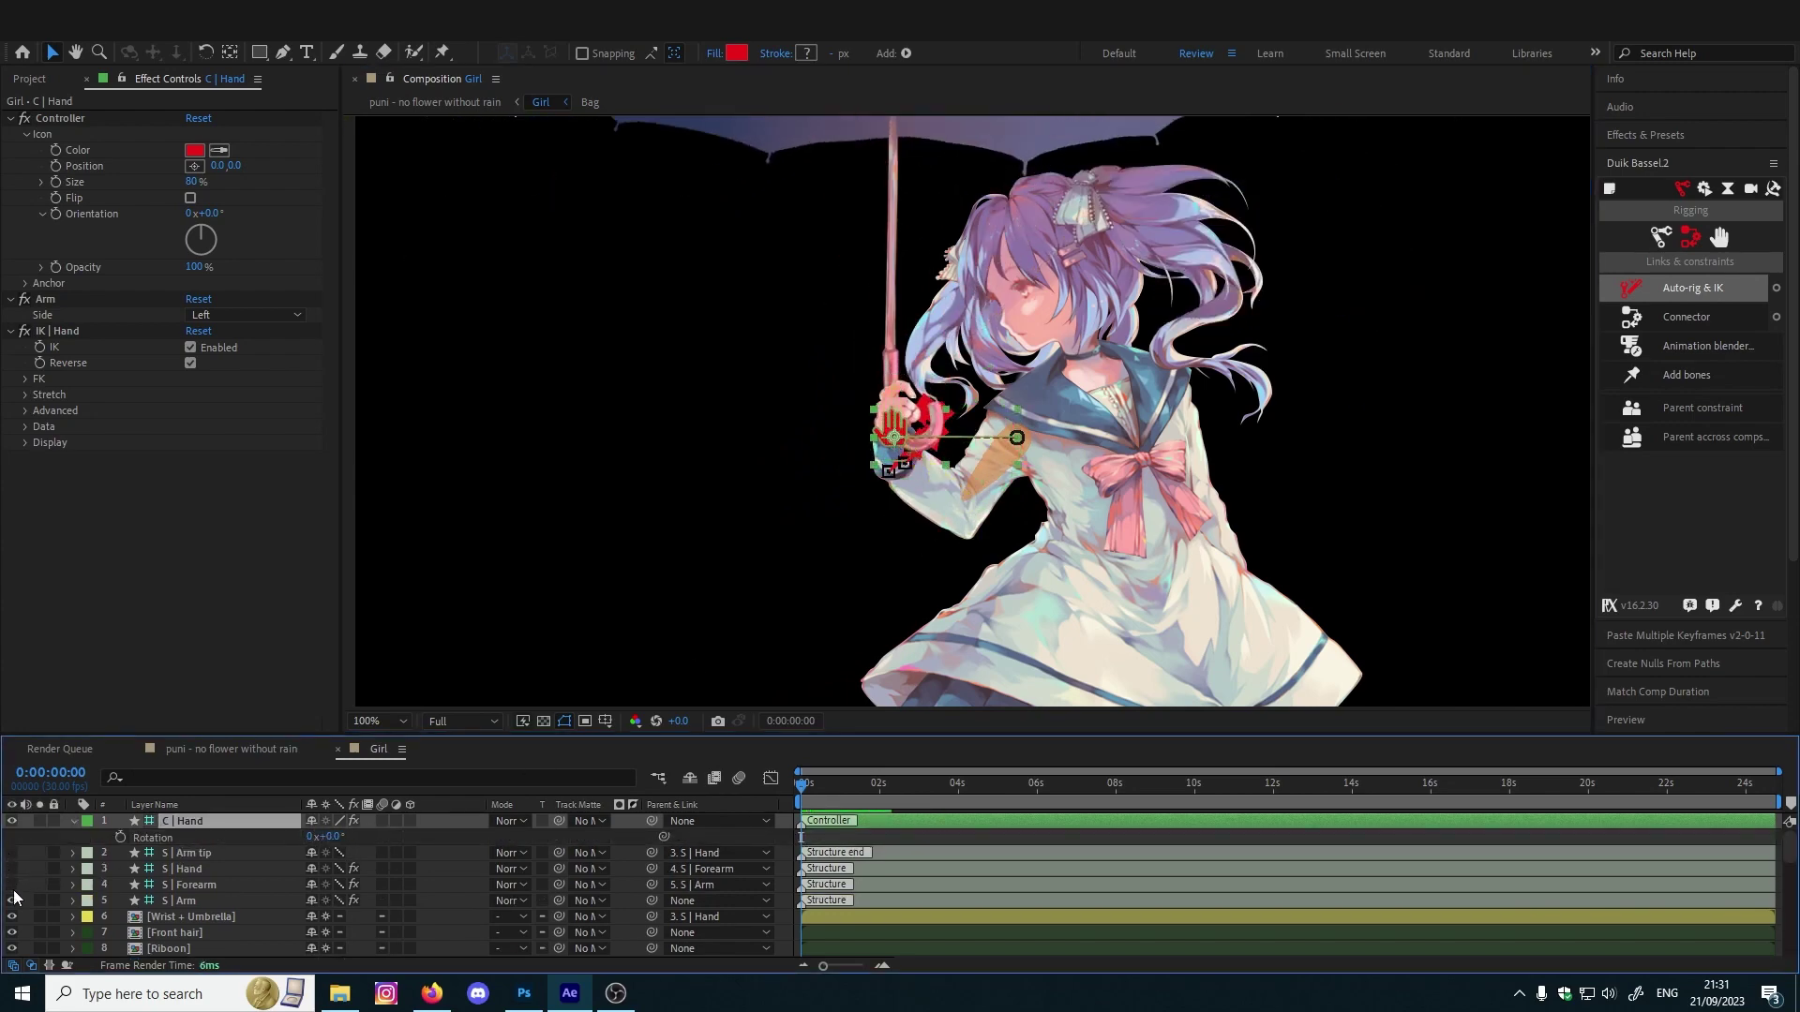
# Hide the arm structure layers and the R hand puppet pin bones, keeping the C | Hand controller visible
pyautogui.click(12, 900)
pyautogui.scroll(-1, 53, 902)
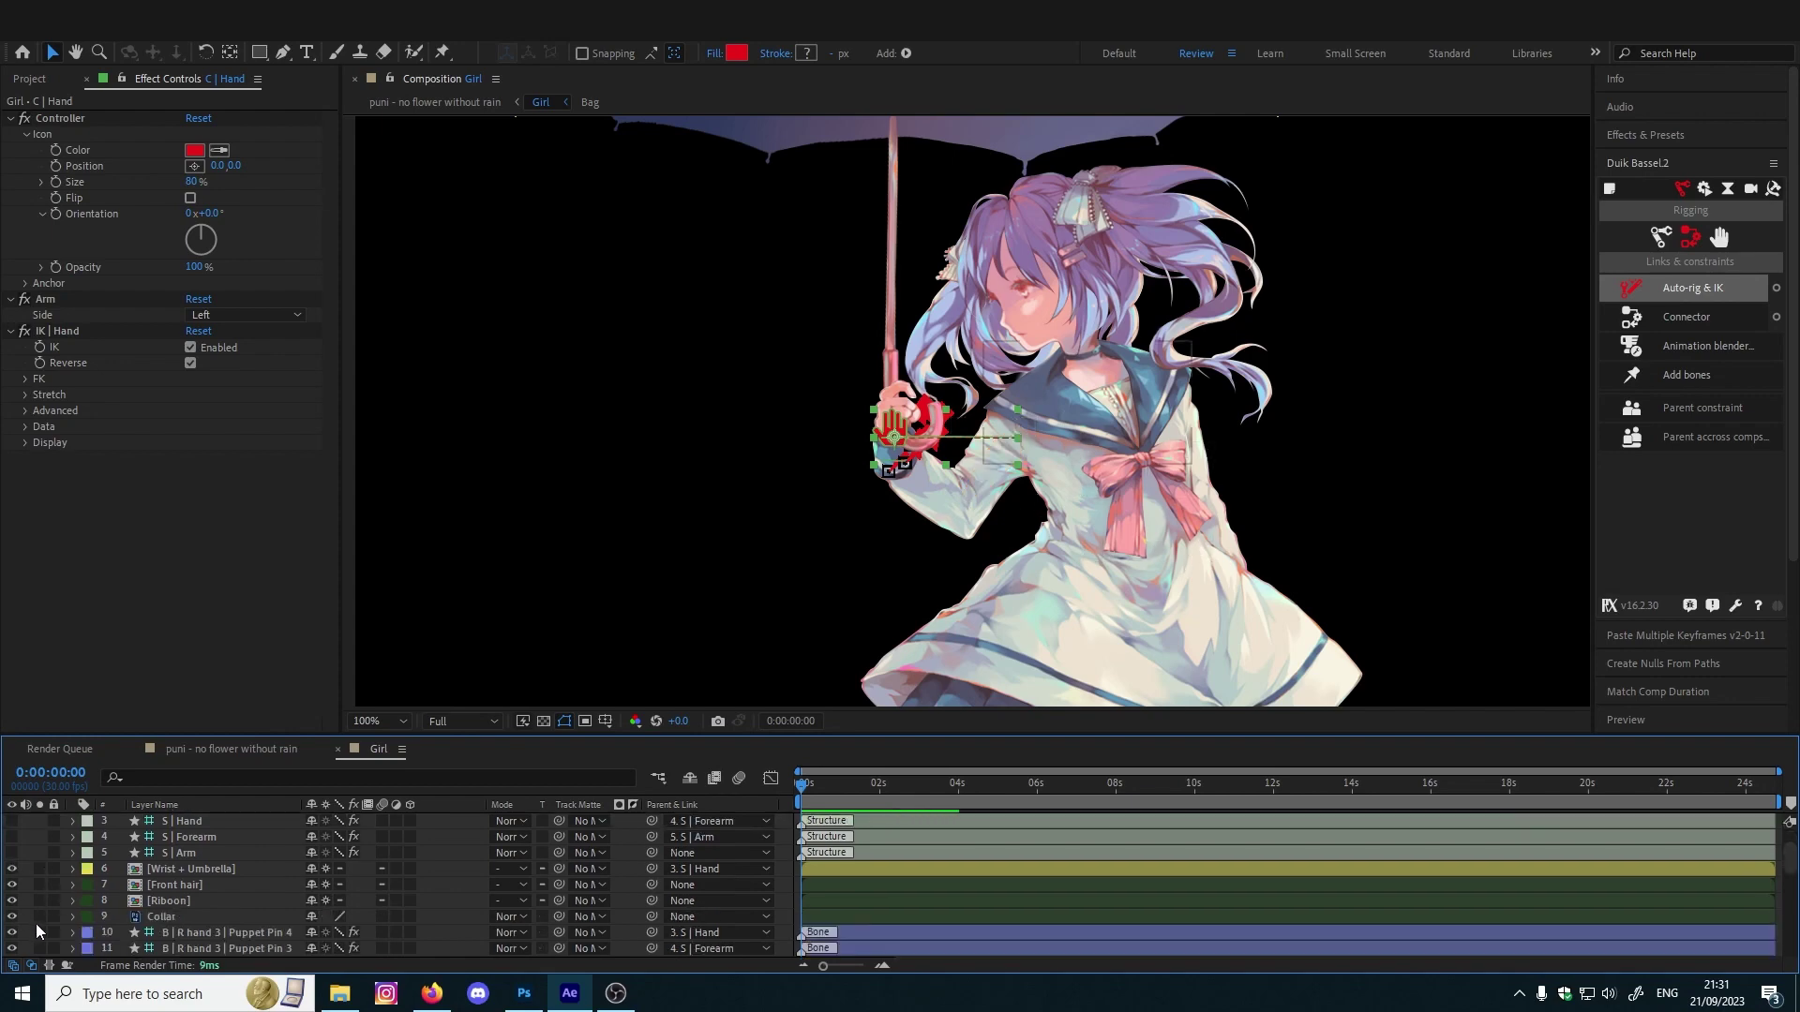
pyautogui.scroll(-1, 35, 925)
pyautogui.scroll(2, 42, 904)
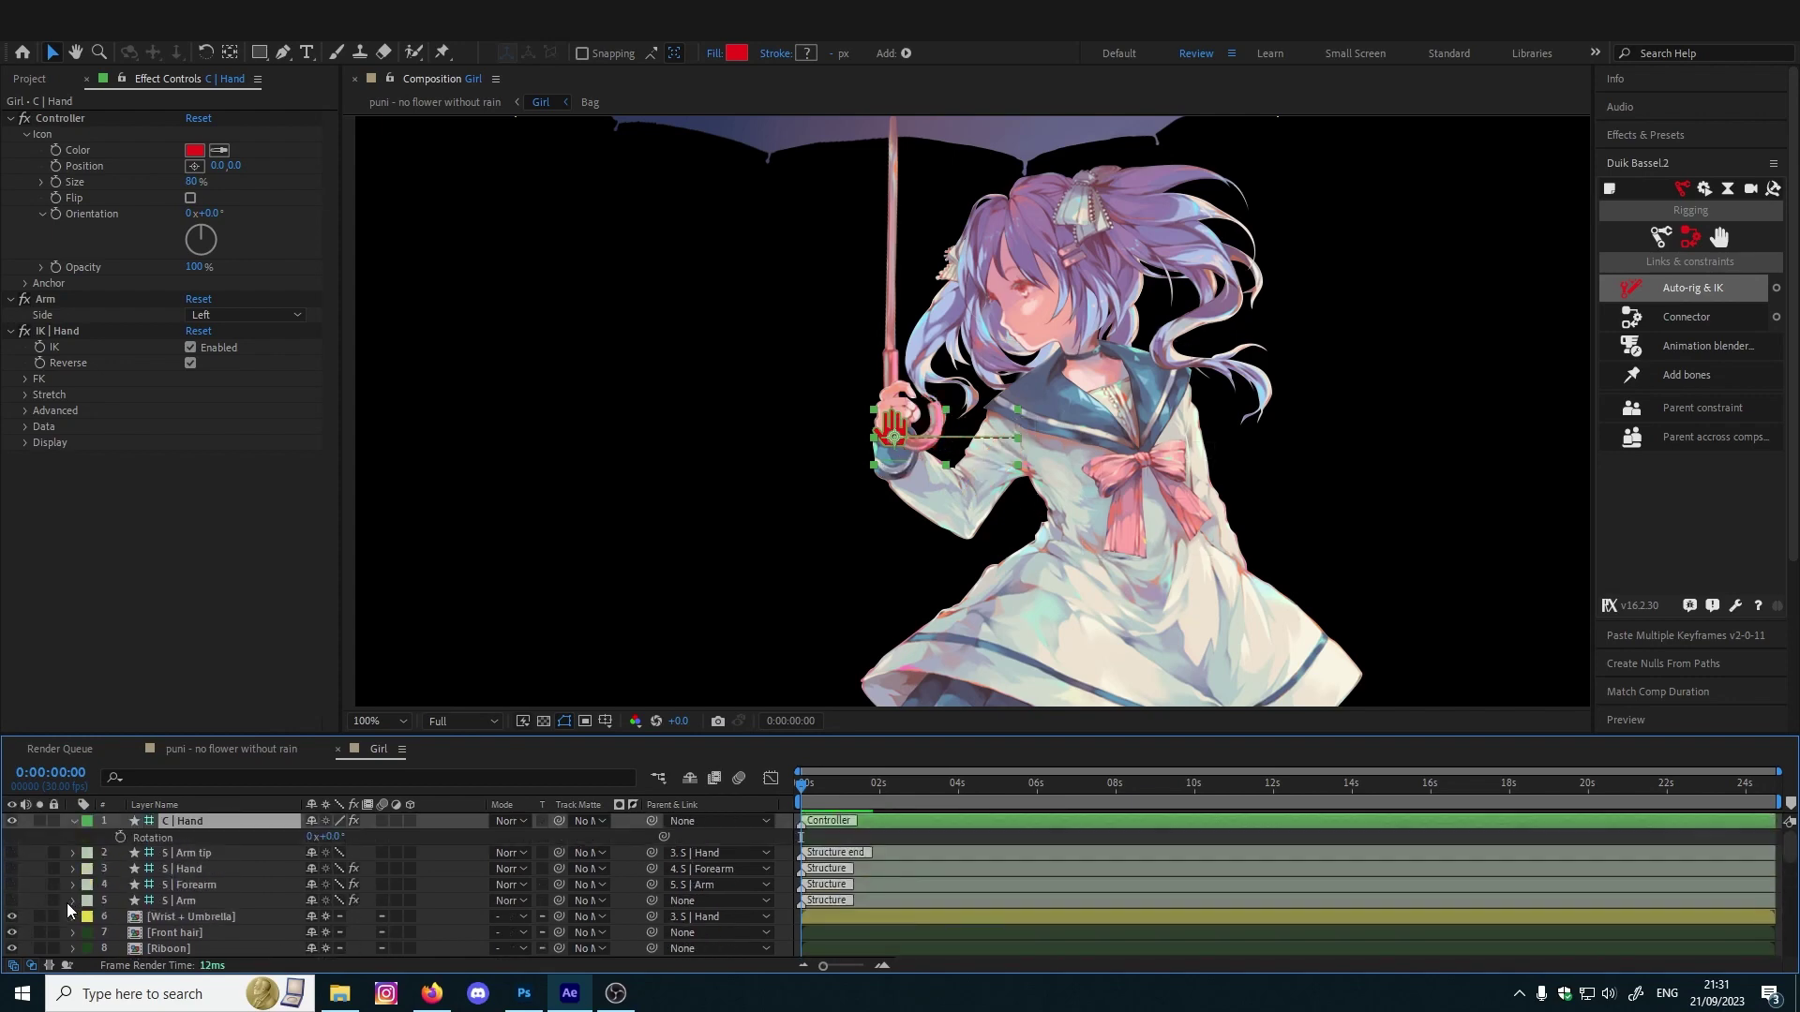
pyautogui.scroll(-1, 65, 903)
pyautogui.scroll(1, 131, 909)
# Test the arm rig by moving the C | Hand controller slightly and rotating it, undoing the rotation
pyautogui.moveTo(908, 445)
pyautogui.mouseDown()
pyautogui.moveTo(898, 405)
pyautogui.moveTo(944, 405)
pyautogui.moveTo(856, 425)
pyautogui.moveTo(883, 430)
pyautogui.mouseUp()
pyautogui.click(561, 583)
pyautogui.moveTo(338, 837)
pyautogui.mouseDown()
pyautogui.moveTo(320, 837)
pyautogui.moveTo(356, 837)
pyautogui.moveTo(325, 838)
pyautogui.mouseUp()
pyautogui.hotkey('ctrl', 'z')
pyautogui.scroll(2, 971, 491)
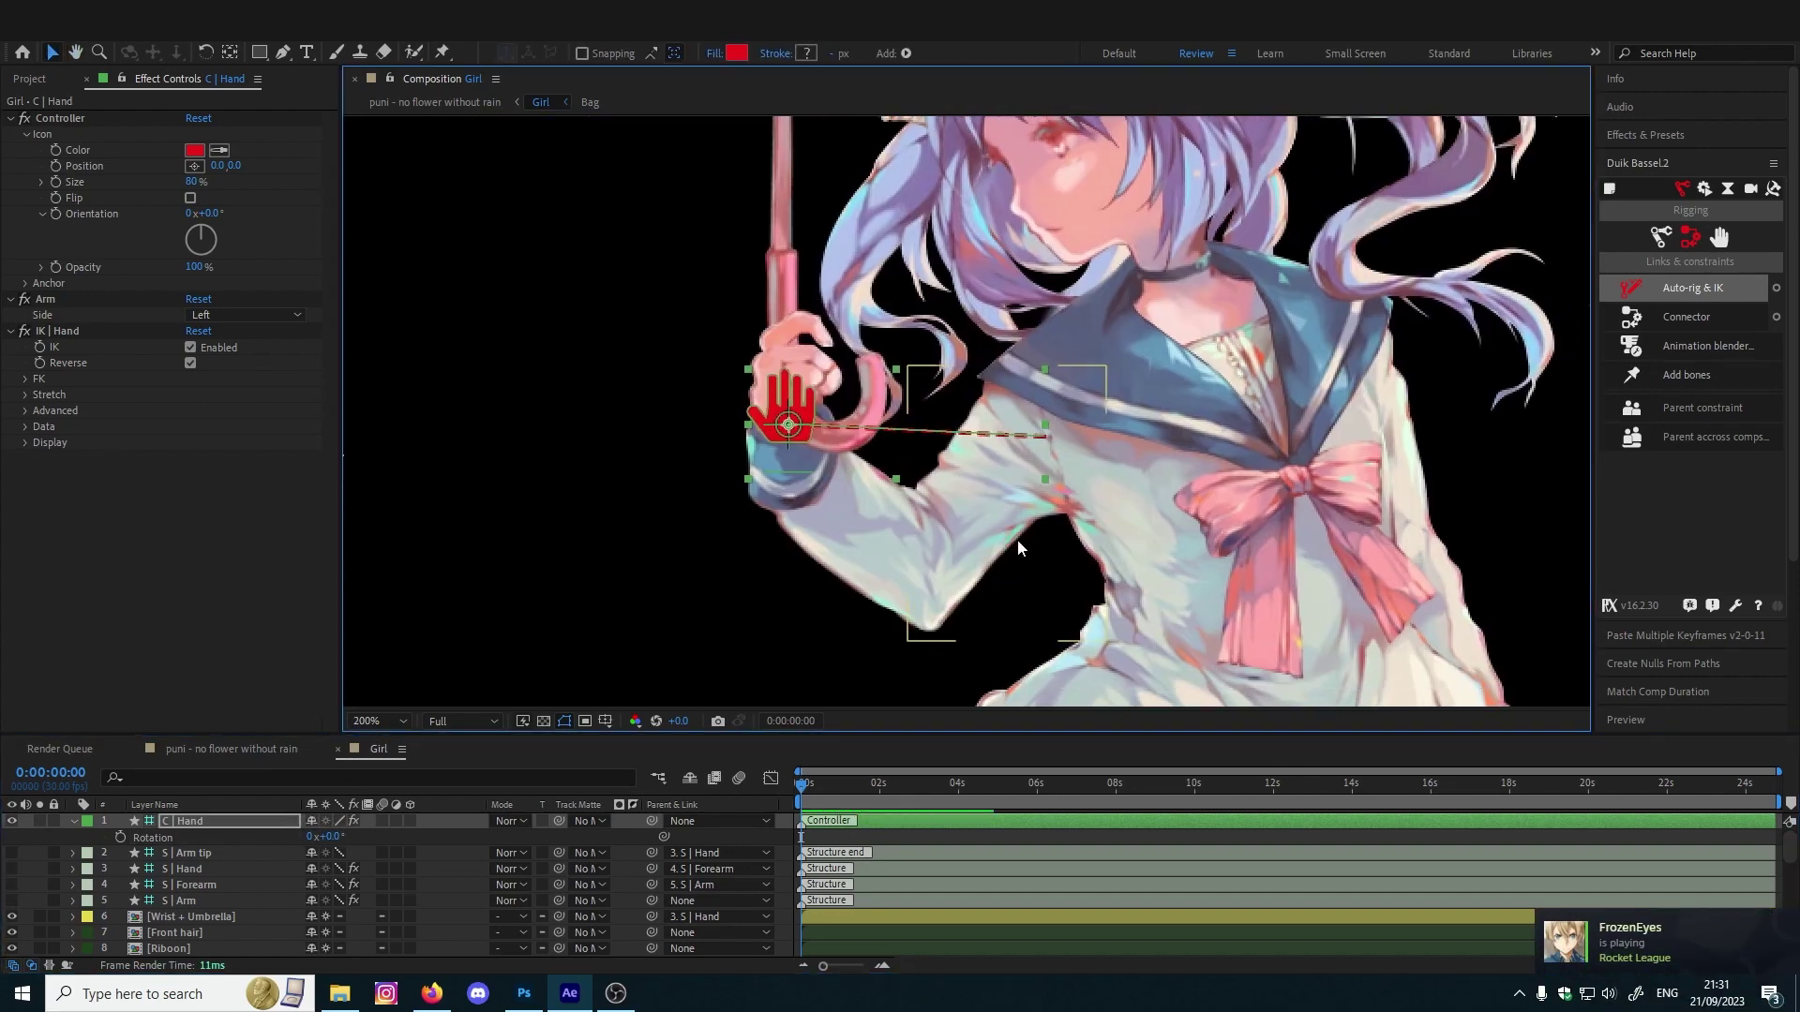
pyautogui.moveTo(1031, 548); pyautogui.dragTo(1010, 547)
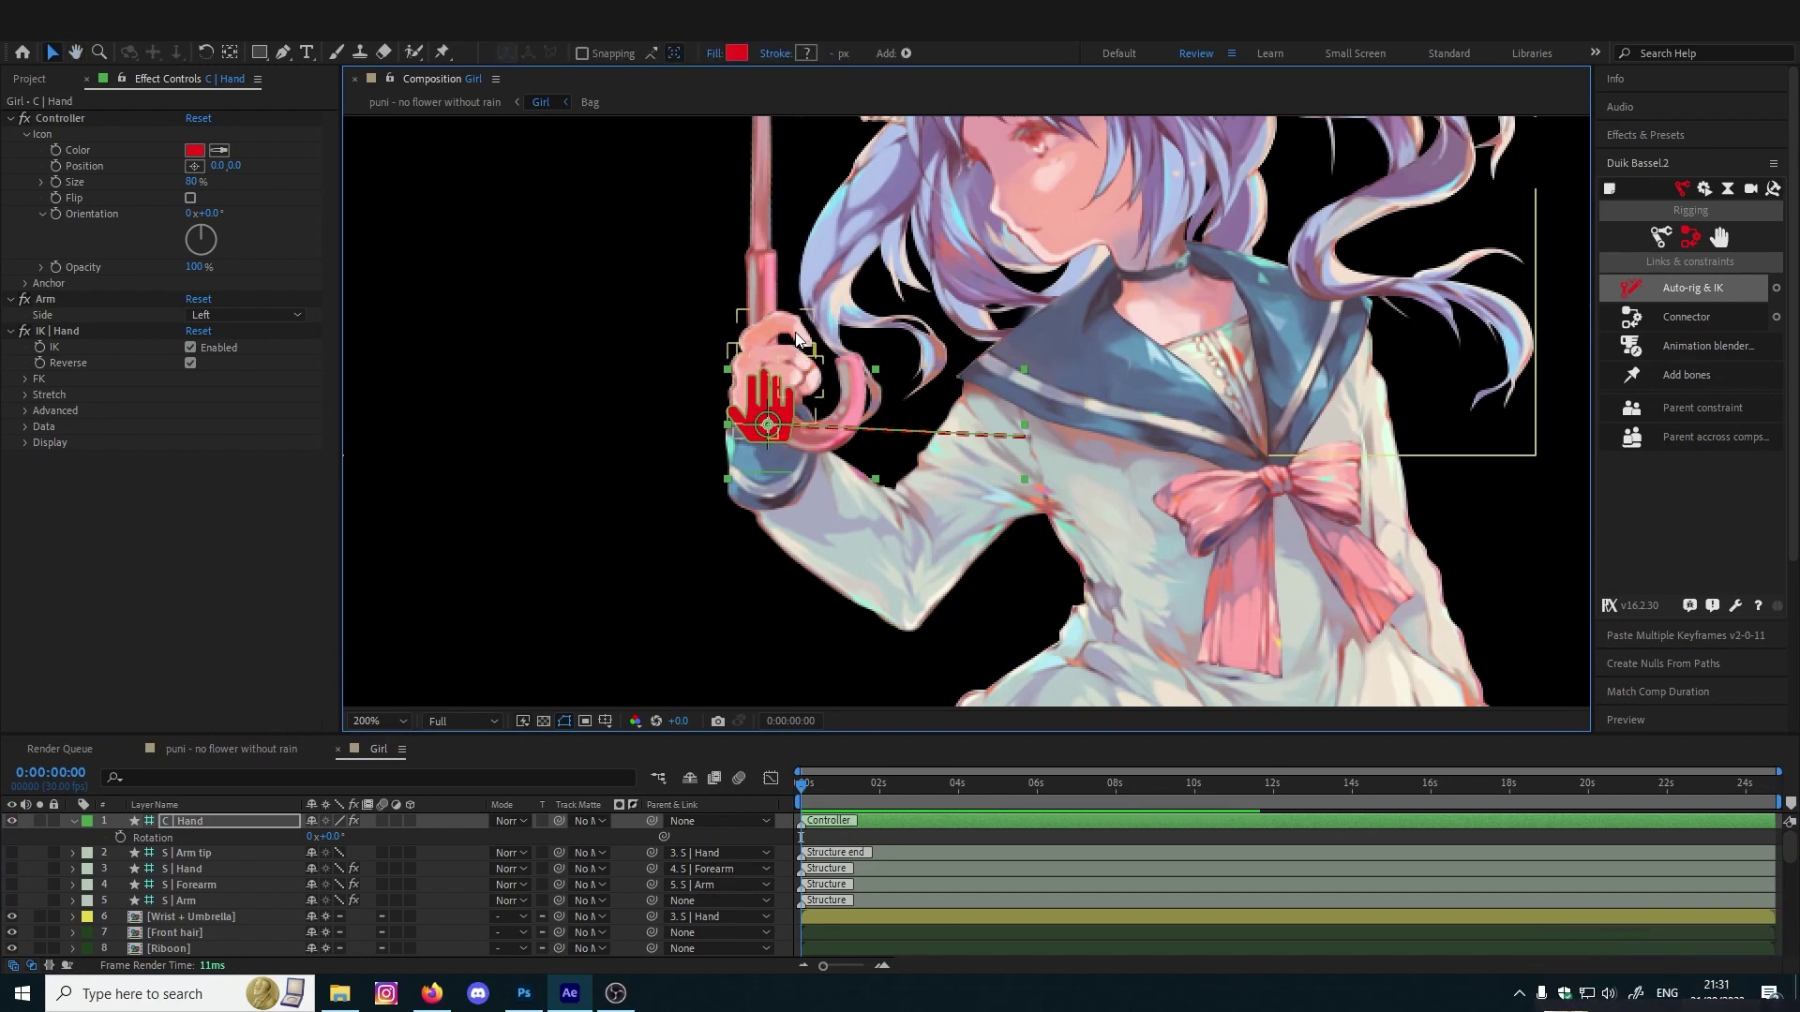
pyautogui.click(1657, 238)
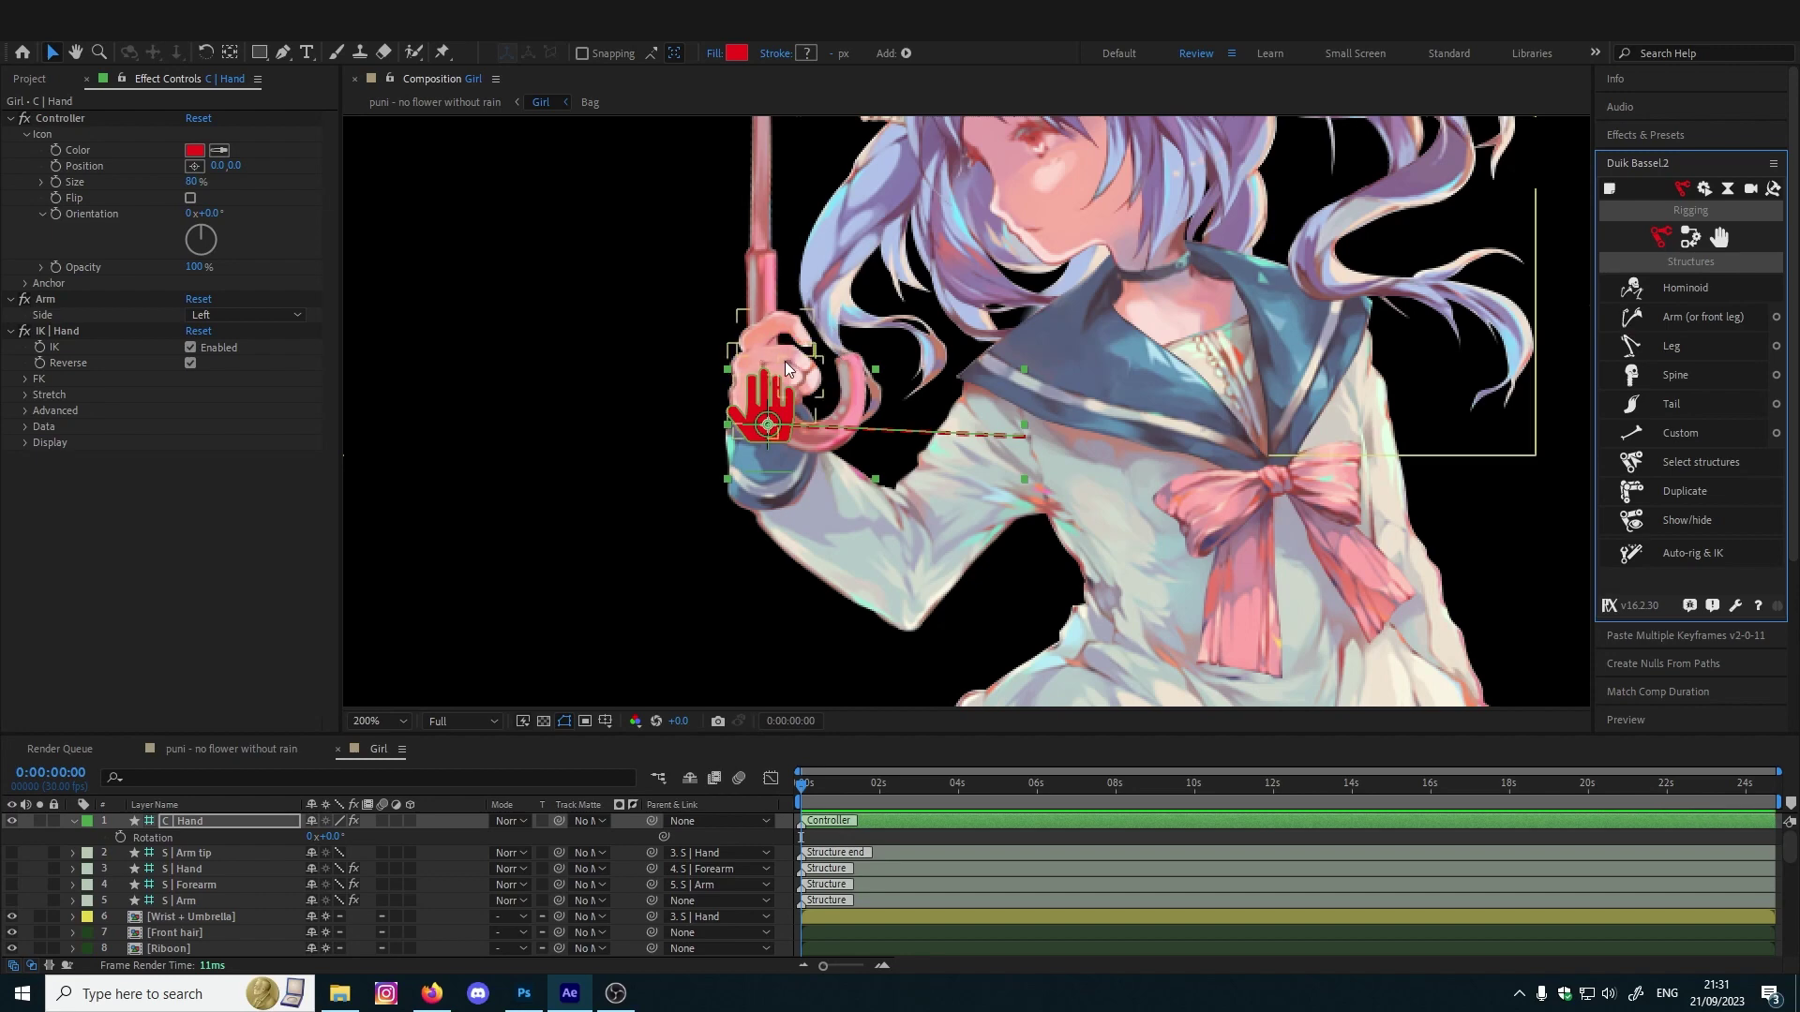
pyautogui.click(264, 825)
pyautogui.moveTo(832, 428); pyautogui.dragTo(874, 447)
# Open the Wrist + Umbrella composition and place three puppet pins along finger 1: base, middle joint and fingertip
pyautogui.doubleClick(191, 917)
pyautogui.click(837, 356)
pyautogui.moveTo(836, 356)
pyautogui.mouseDown()
pyautogui.moveTo(973, 305)
pyautogui.moveTo(806, 365)
pyautogui.mouseUp()
pyautogui.moveTo(807, 365); pyautogui.dragTo(922, 377)
pyautogui.scroll(1, 922, 377)
pyautogui.click(441, 53)
pyautogui.click(755, 364)
pyautogui.click(834, 322)
pyautogui.click(881, 373)
# Add Duik bones to the three finger 1 puppet pins and collapse the finger 1 layer
pyautogui.press('u')
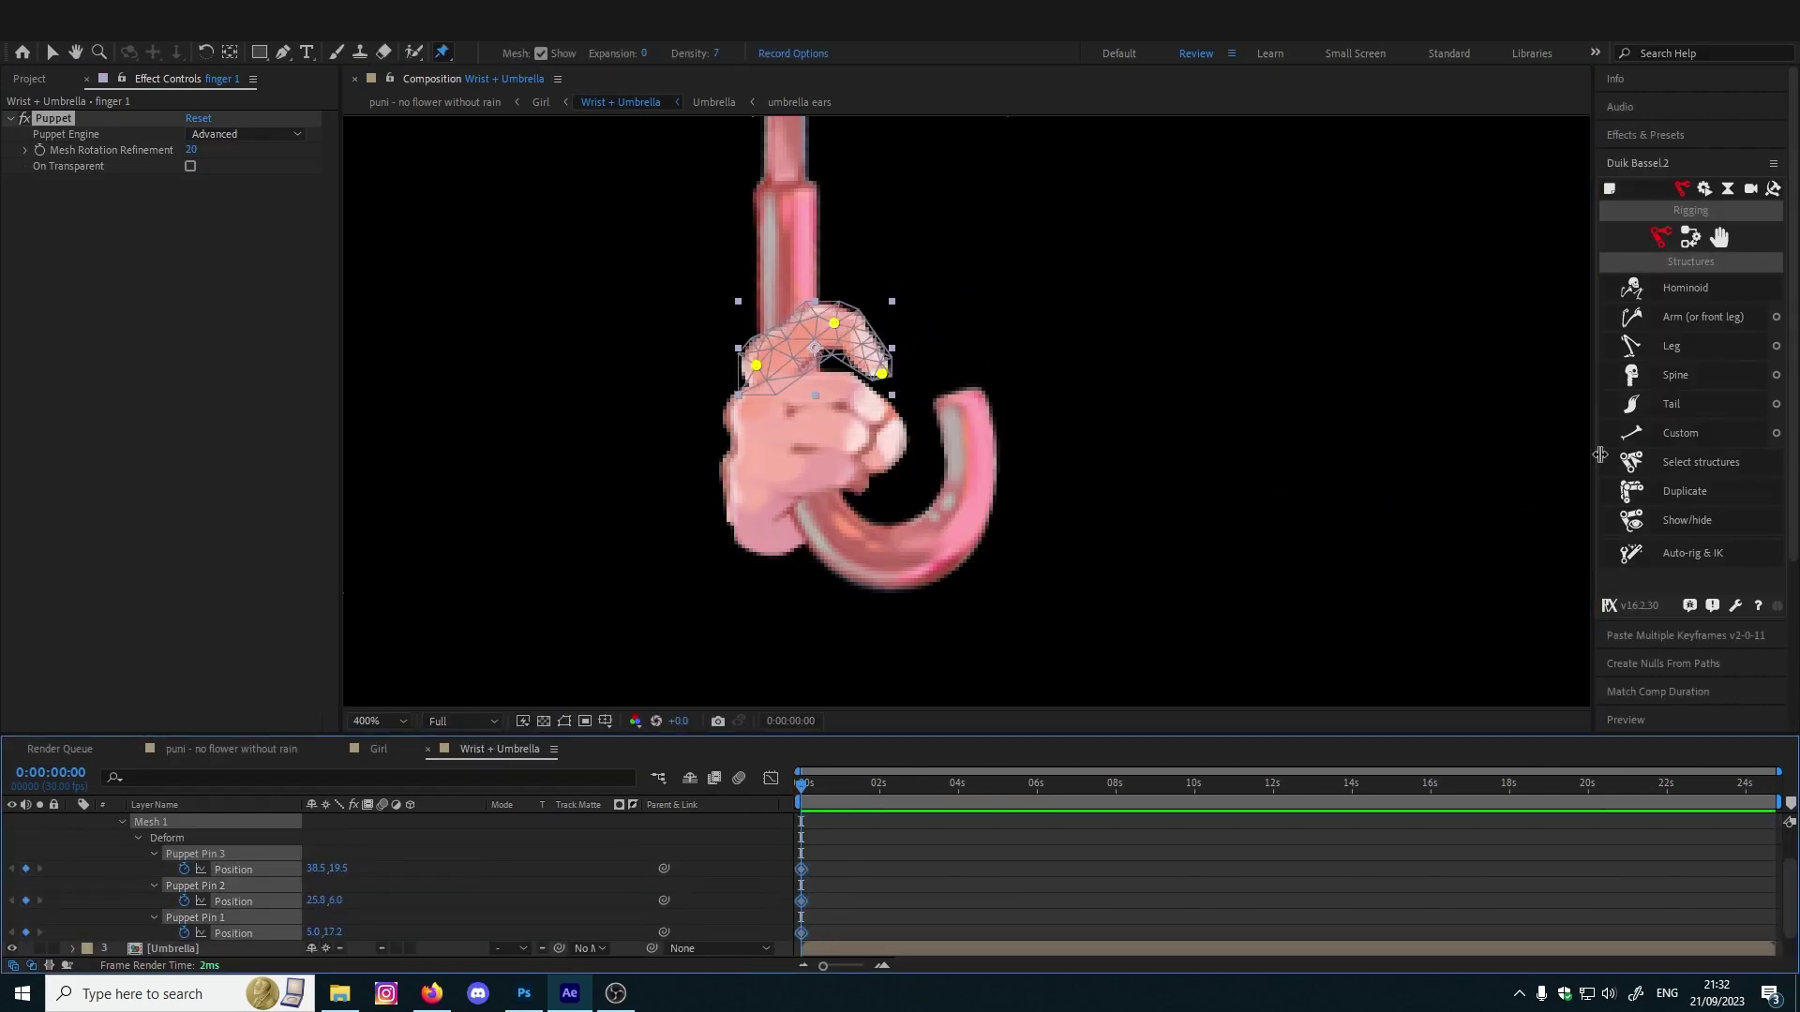
pyautogui.click(1691, 239)
pyautogui.click(1692, 371)
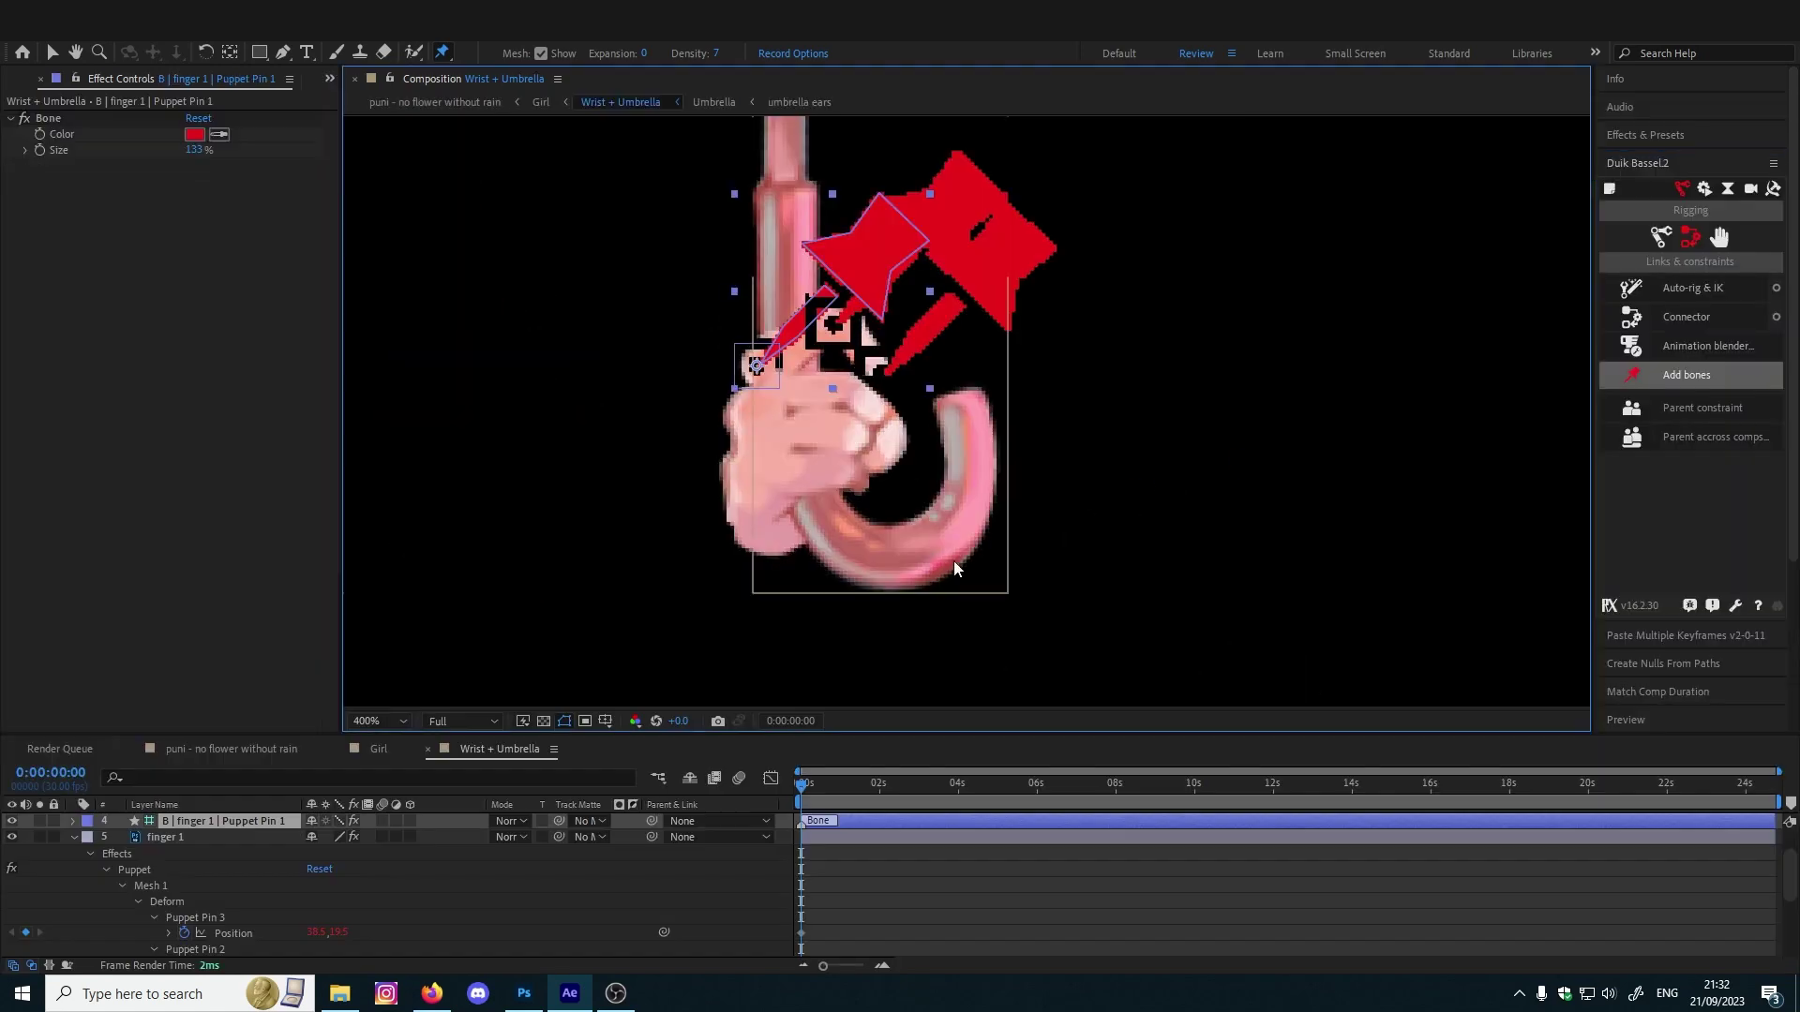
pyautogui.scroll(3, 212, 870)
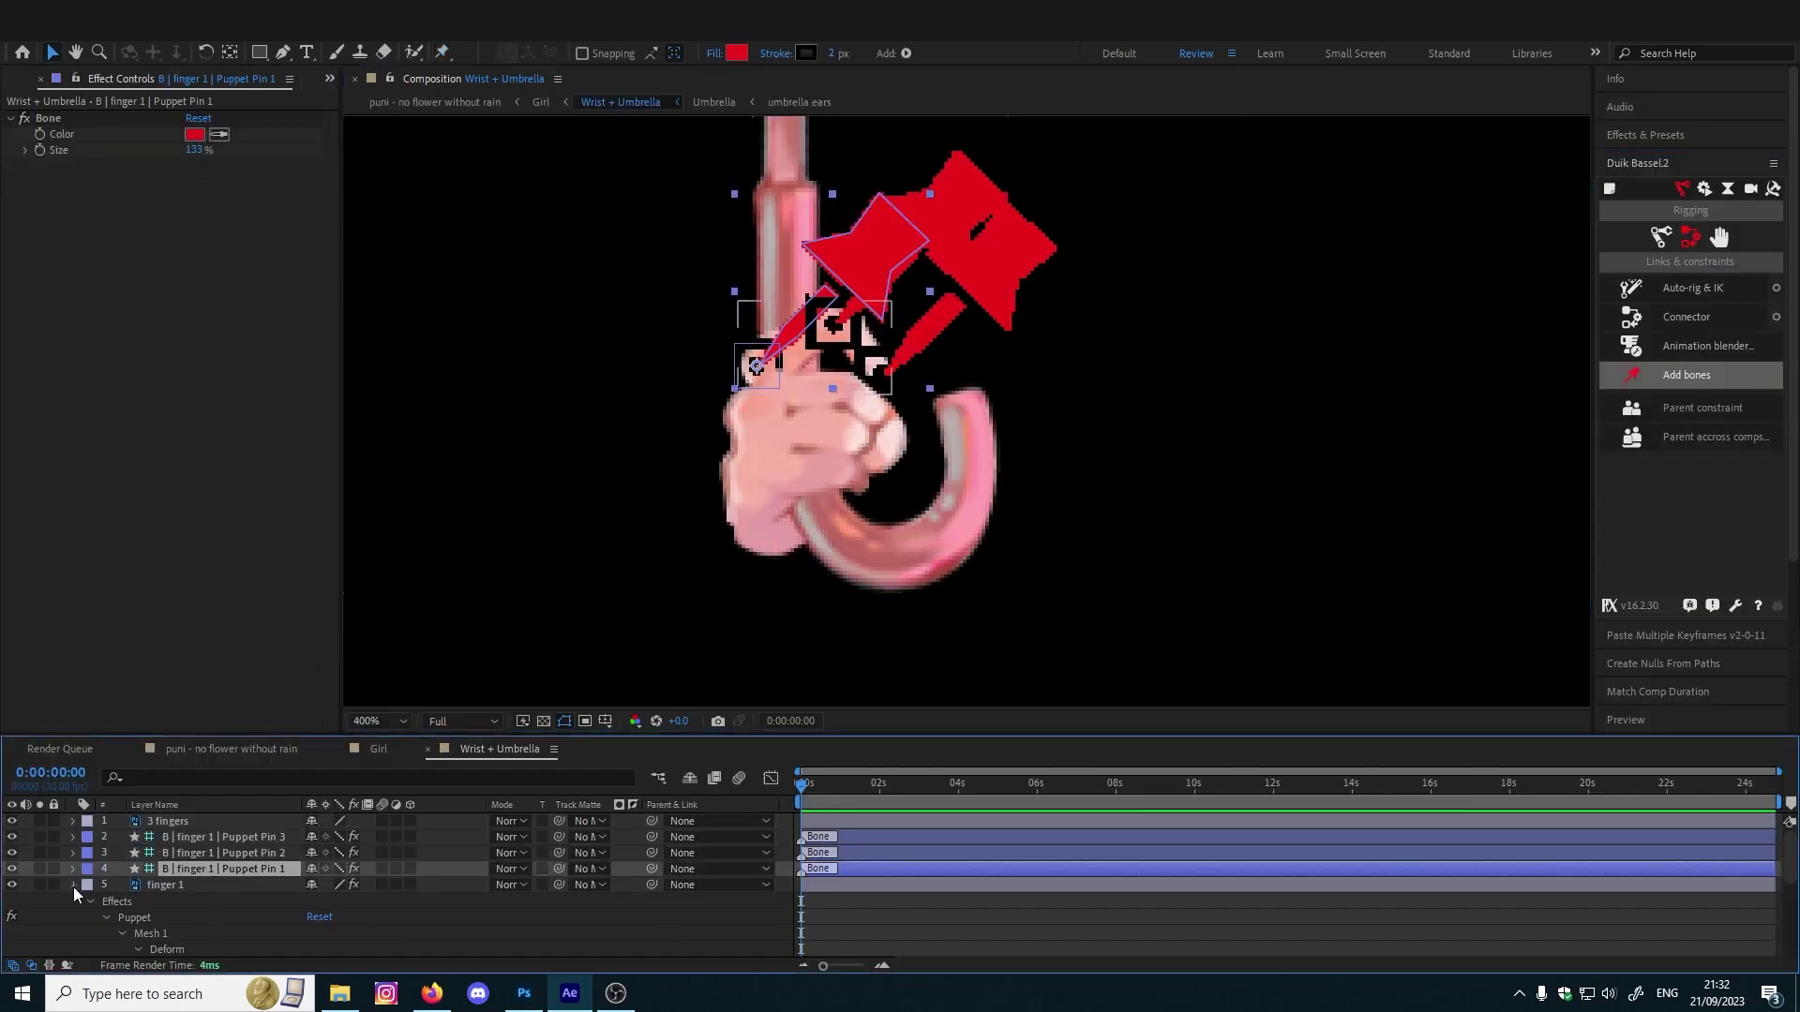
pyautogui.click(74, 885)
# Parent the finger 1 Puppet Pin 3 bone to Puppet Pin 2, and Puppet Pin 2 to Puppet Pin 1
pyautogui.click(220, 837)
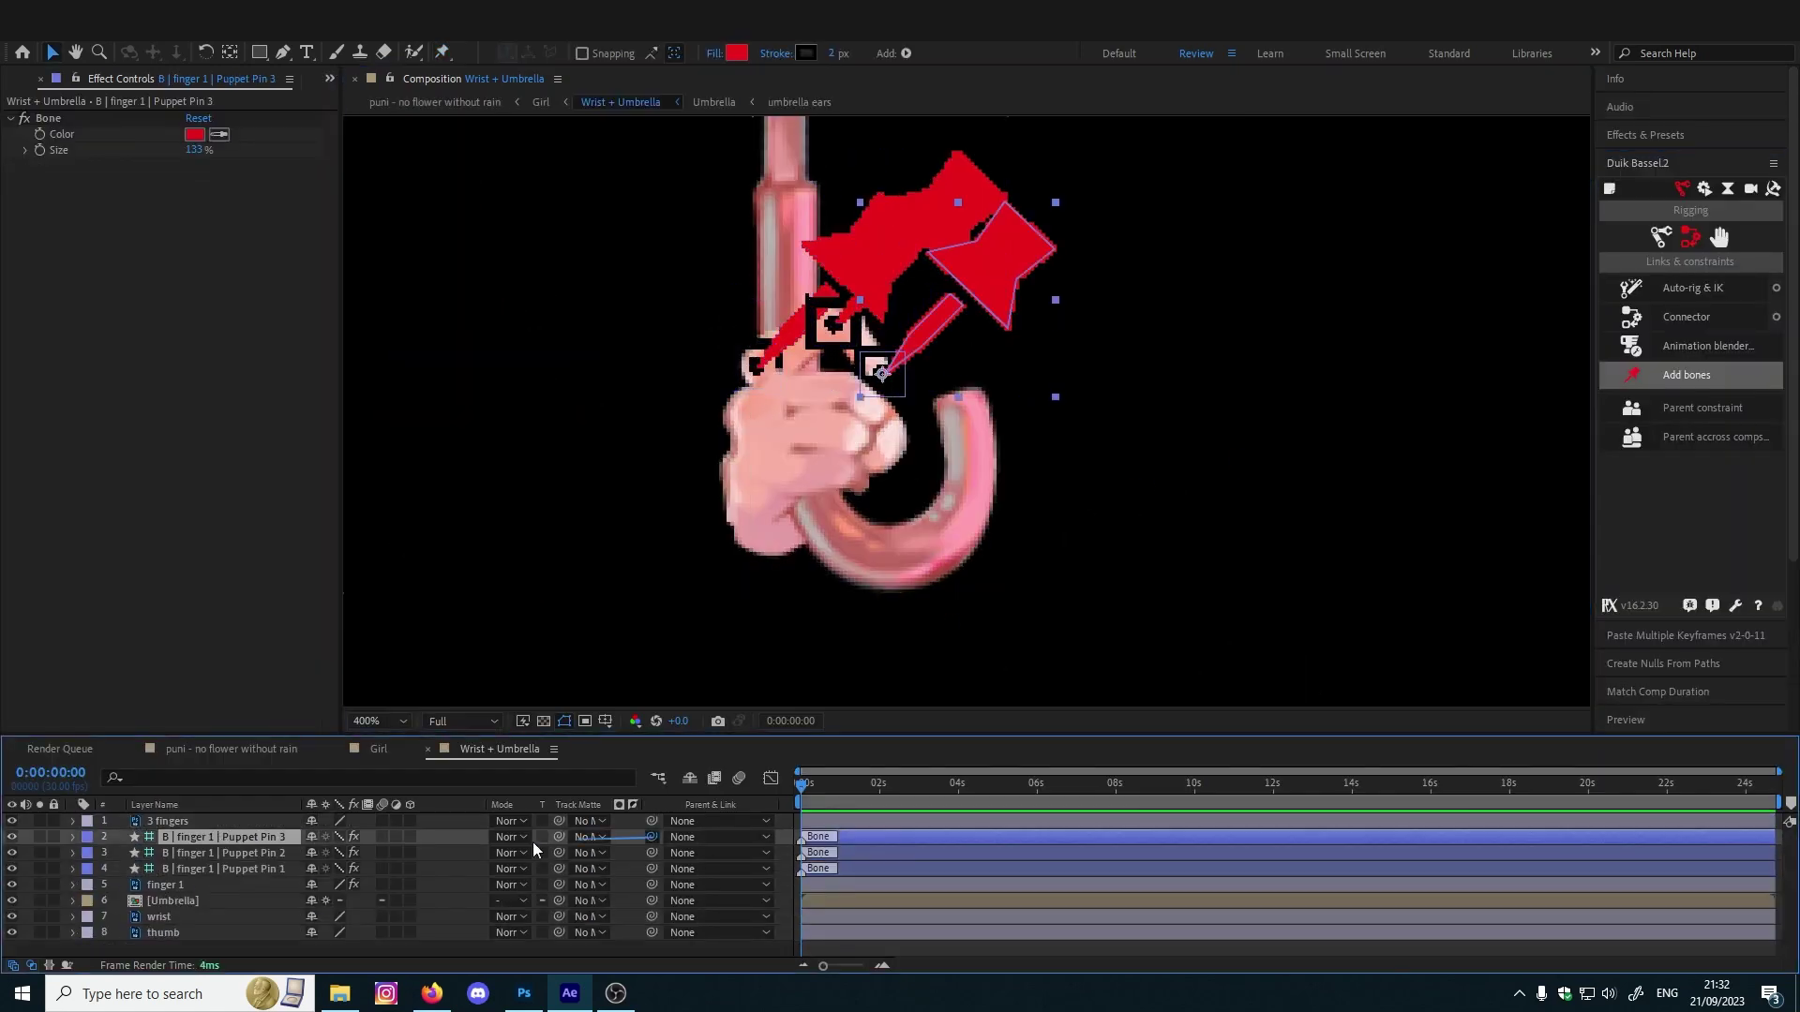
pyautogui.moveTo(420, 849); pyautogui.dragTo(296, 852)
pyautogui.moveTo(652, 852); pyautogui.dragTo(285, 869)
# Hide the finger 1 bones and test the finger bend by rotating the Puppet Pin 2 bone, undoing the rotation
pyautogui.click(210, 866)
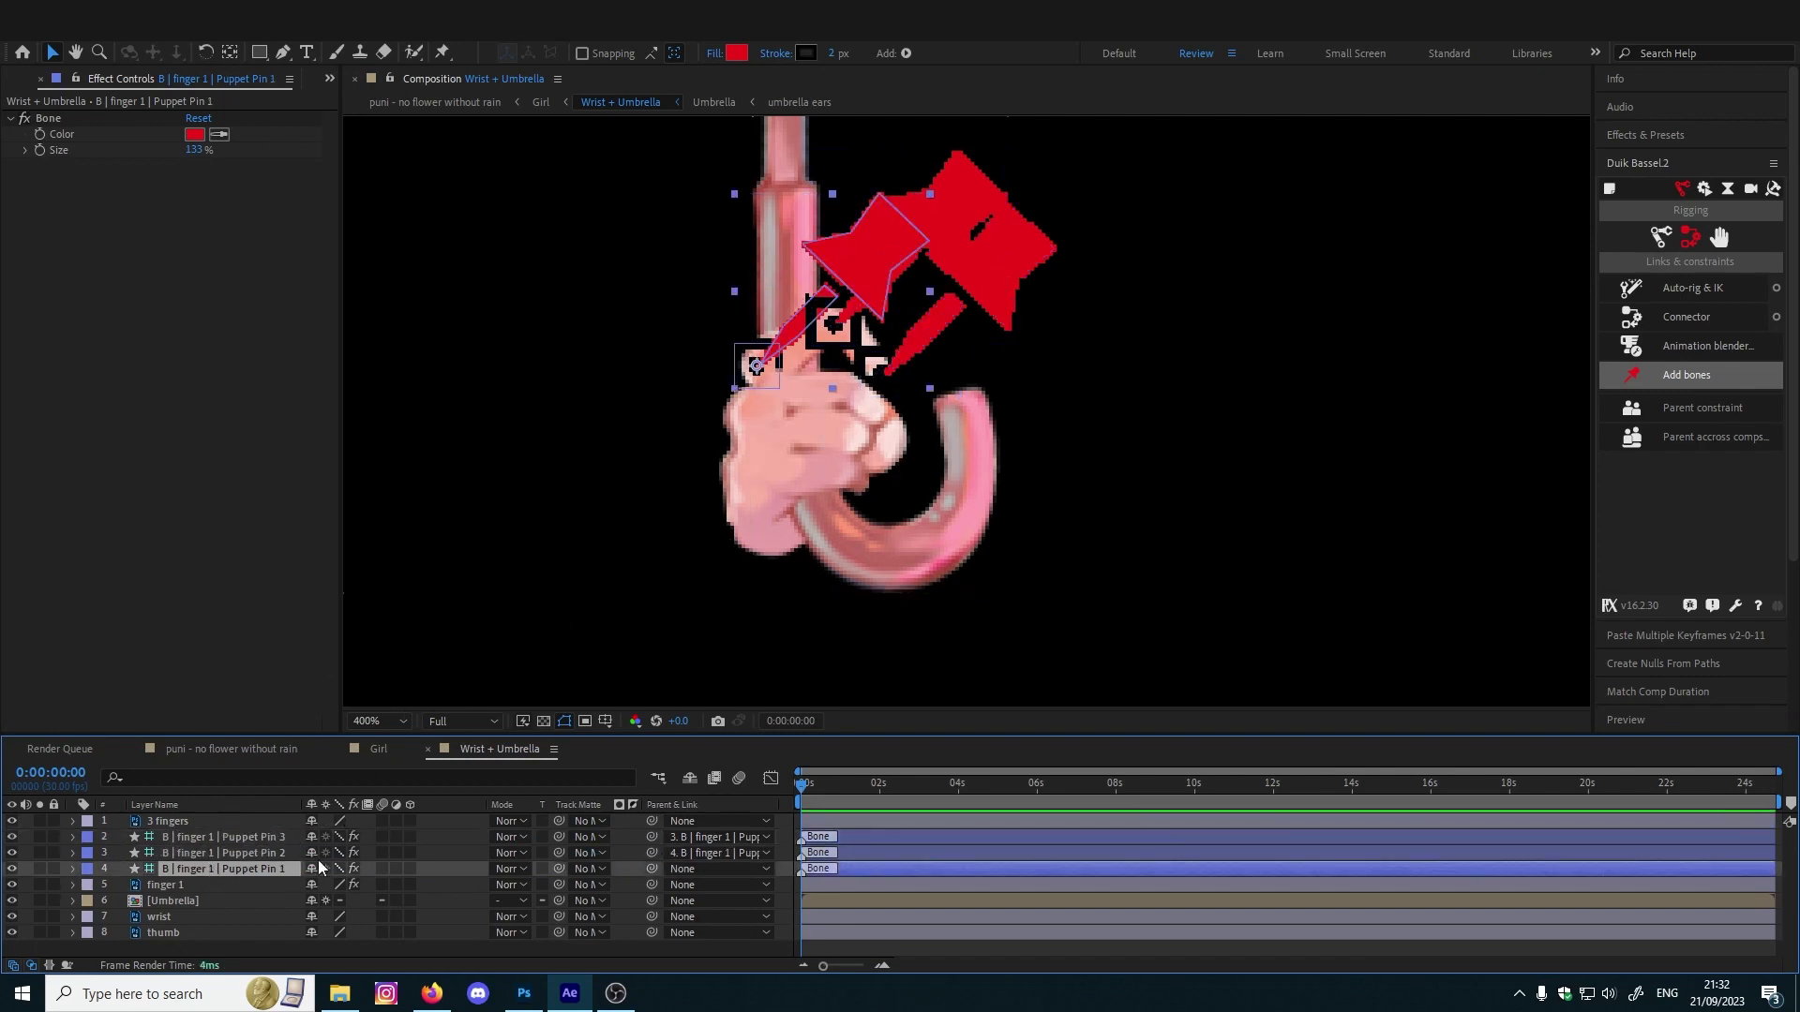
pyautogui.press('r')
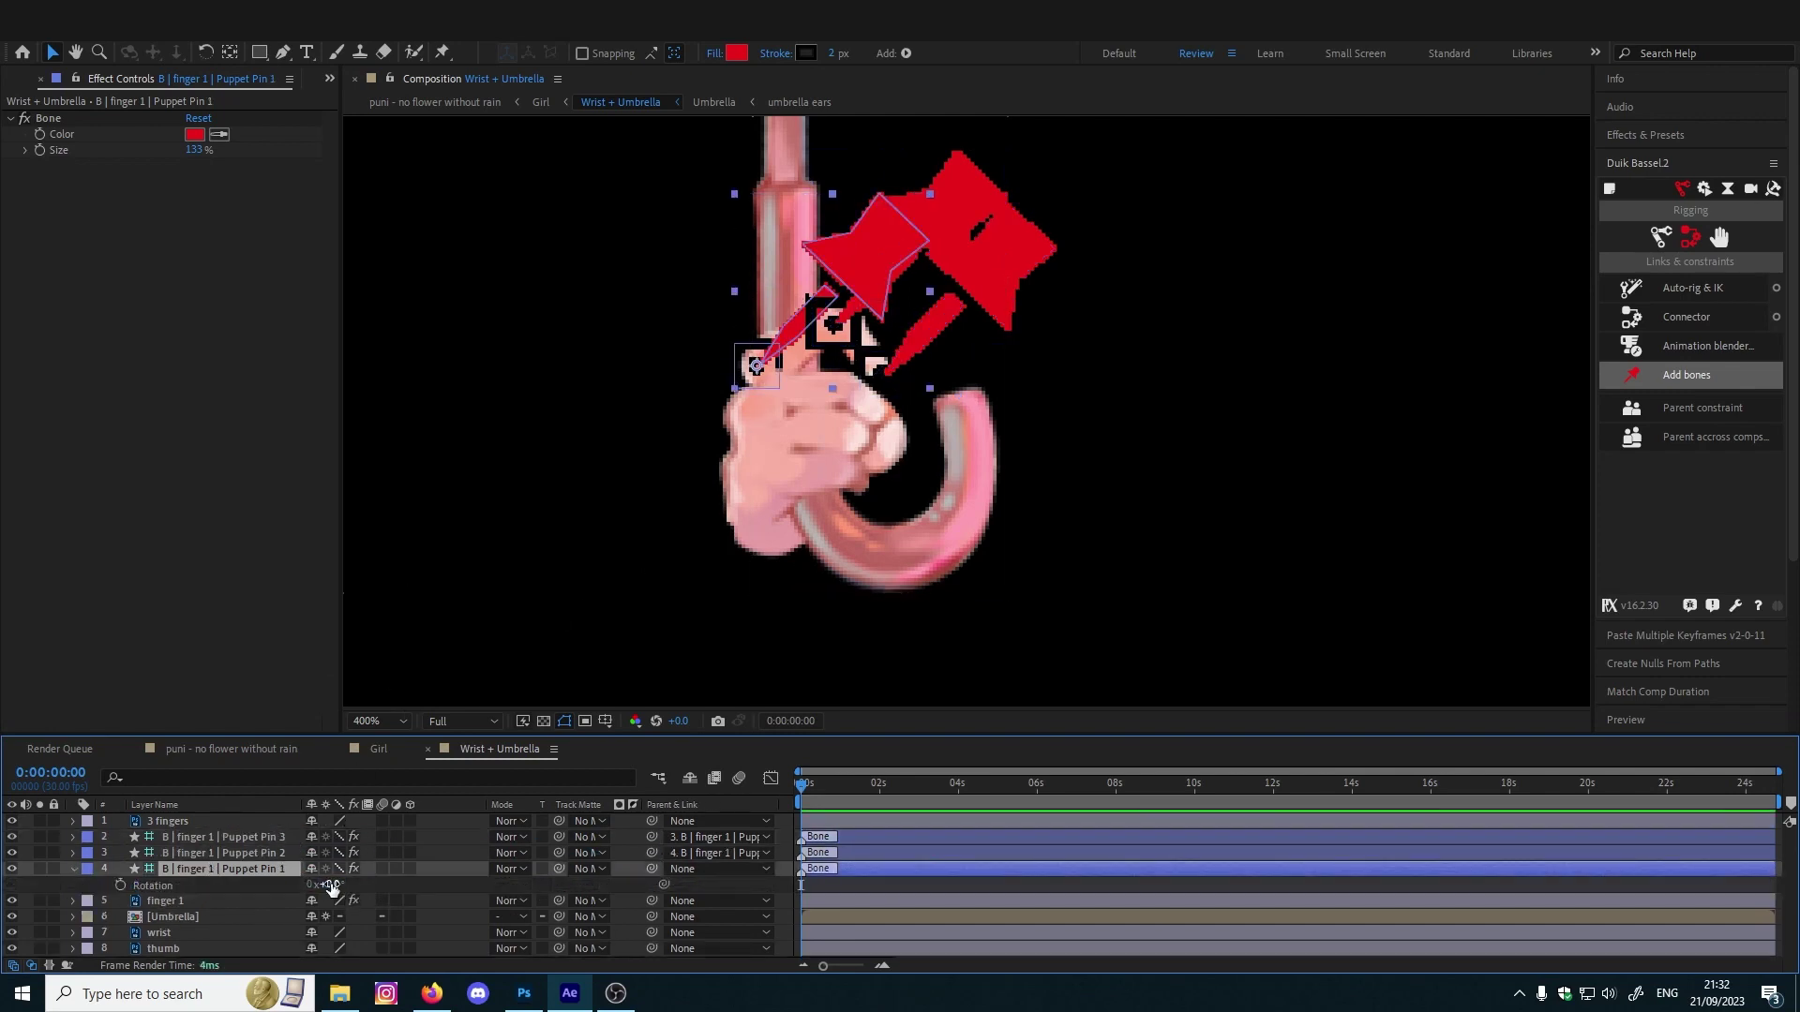
pyautogui.click(265, 852)
pyautogui.press('r')
pyautogui.moveTo(324, 868)
pyautogui.mouseDown()
pyautogui.moveTo(367, 867)
pyautogui.moveTo(290, 865)
pyautogui.moveTo(342, 857)
pyautogui.mouseUp()
pyautogui.hotkey('ctrl', 'z')
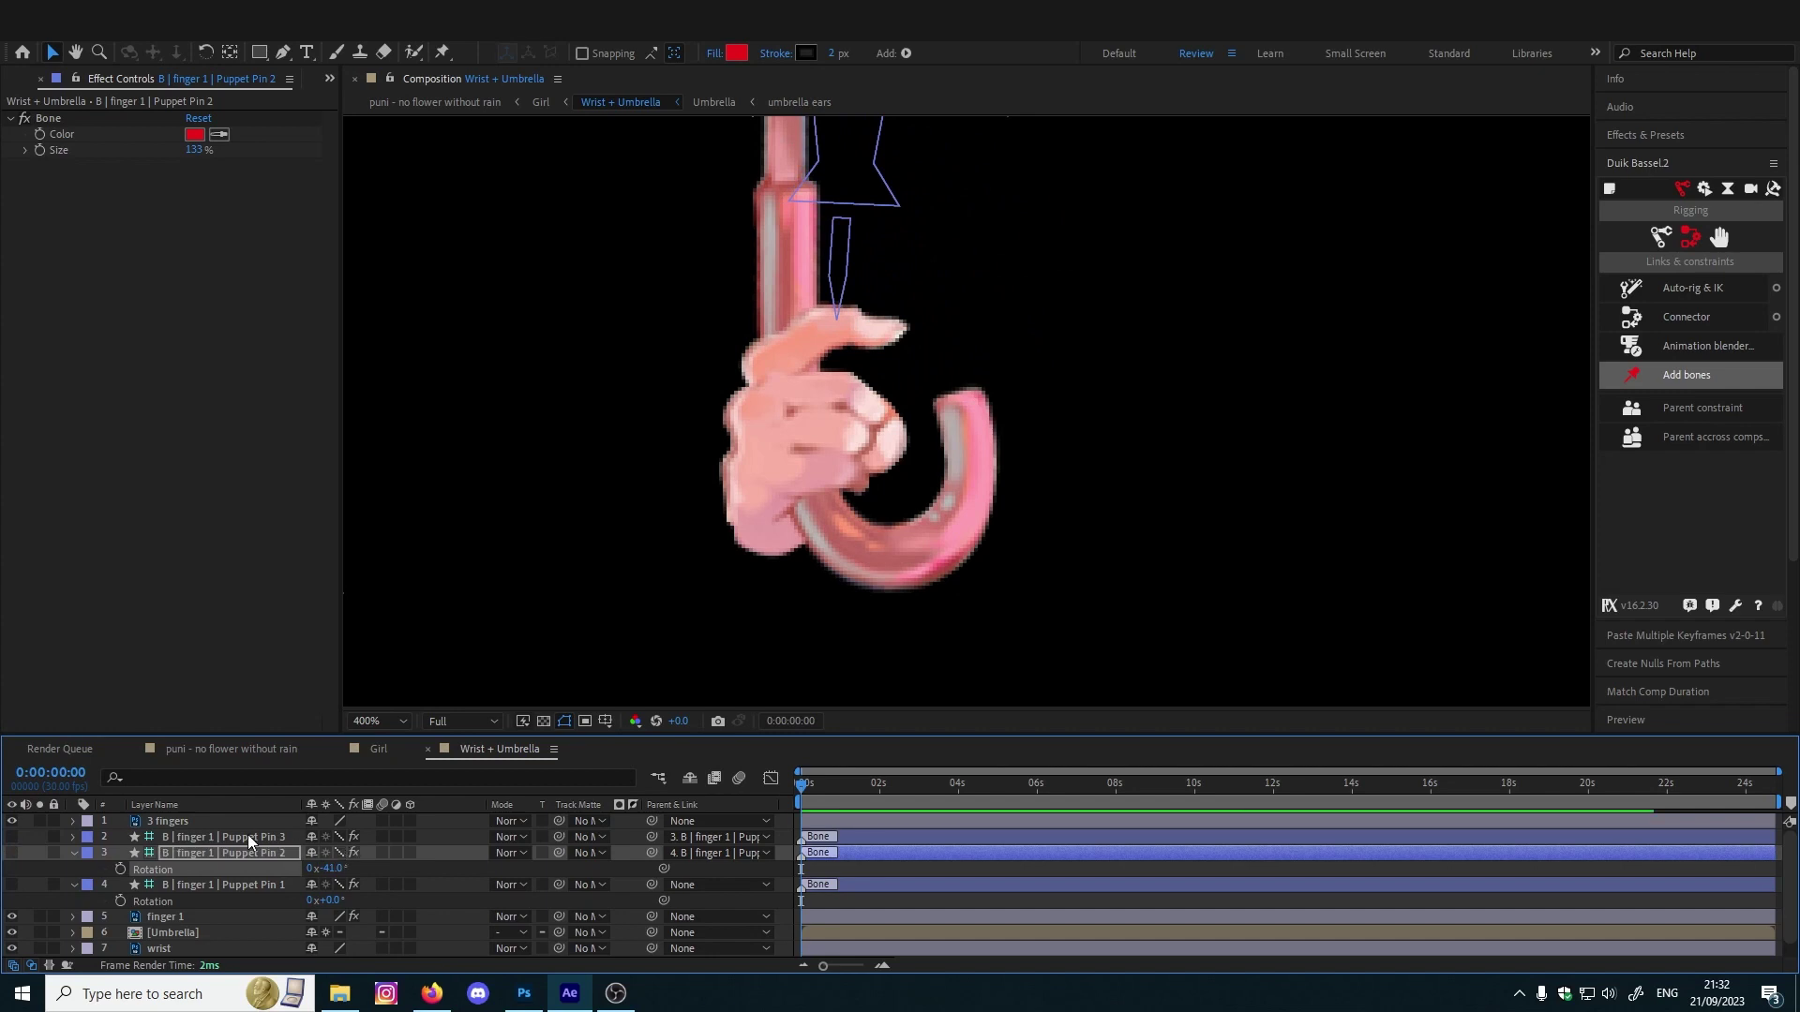
pyautogui.click(247, 837)
pyautogui.press('r')
pyautogui.click(376, 868)
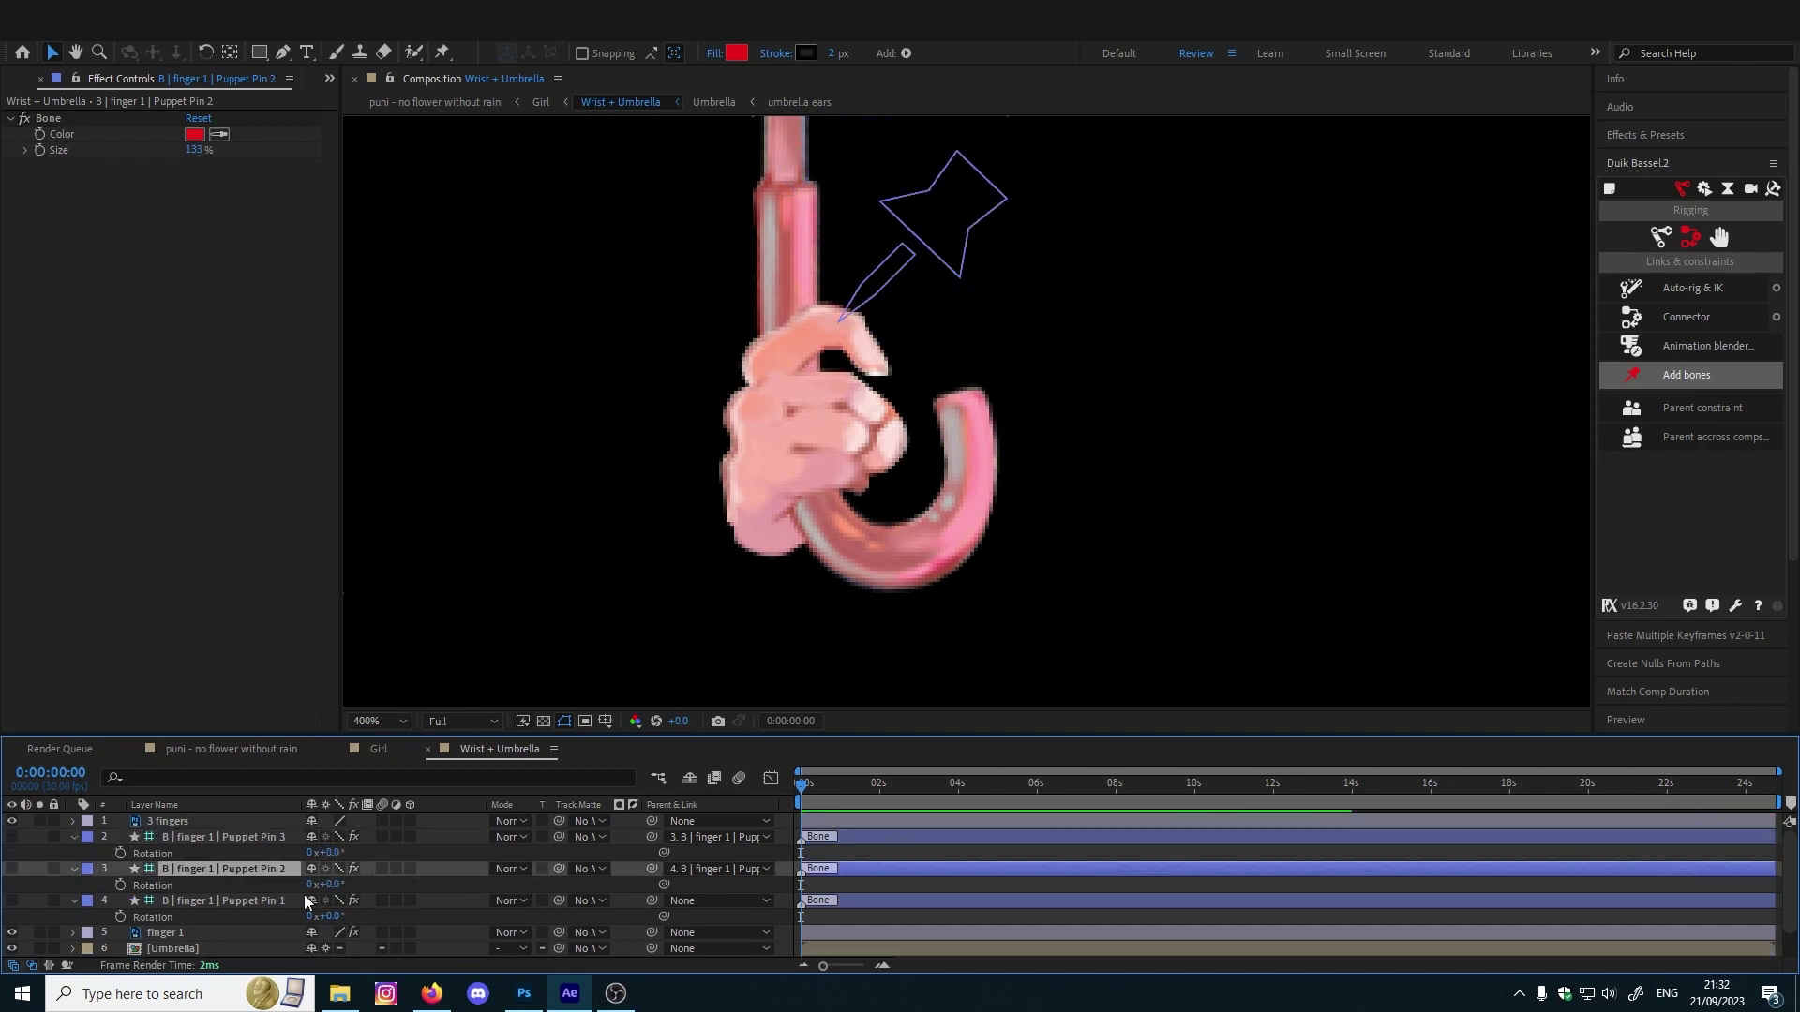
# Apply Duik's Auto-rig & IK to the three finger 1 puppet pin bones
pyautogui.click(285, 901)
pyautogui.click(257, 835)
pyautogui.keyDown('shift'); pyautogui.click(260, 900); pyautogui.keyUp('shift')
pyautogui.hotkey('ctrl', 'z')
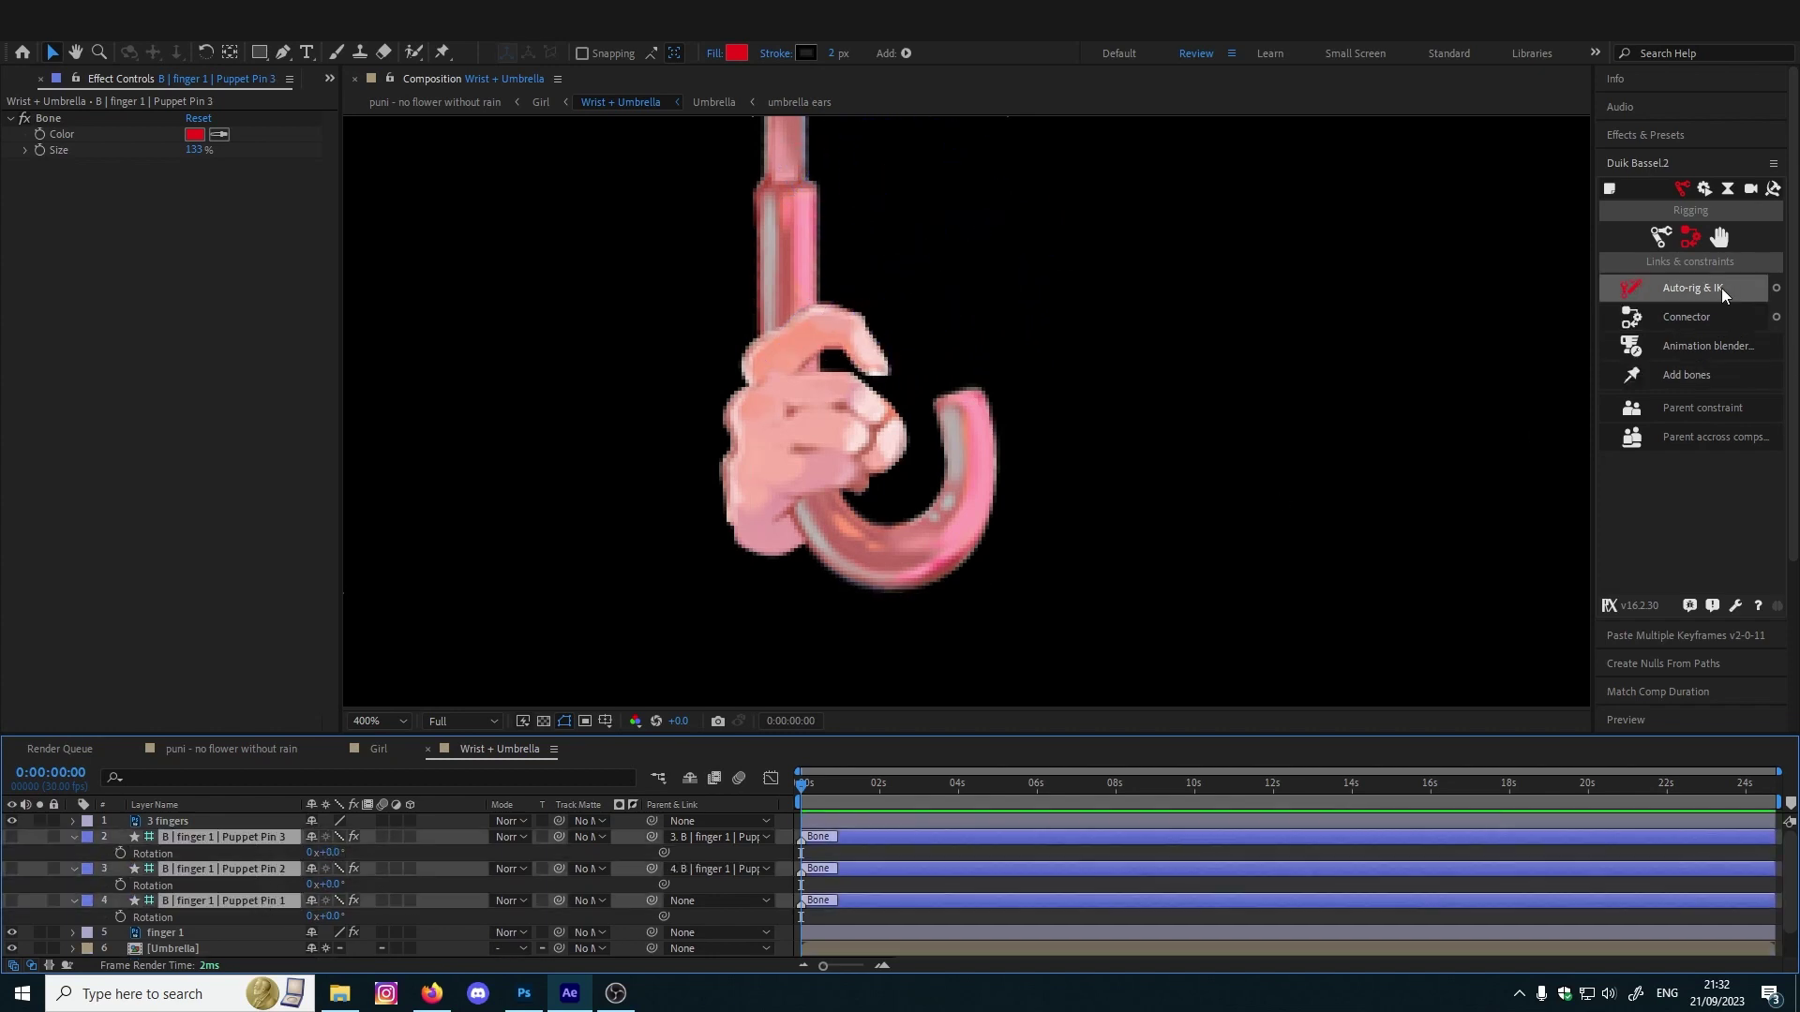
pyautogui.click(1678, 288)
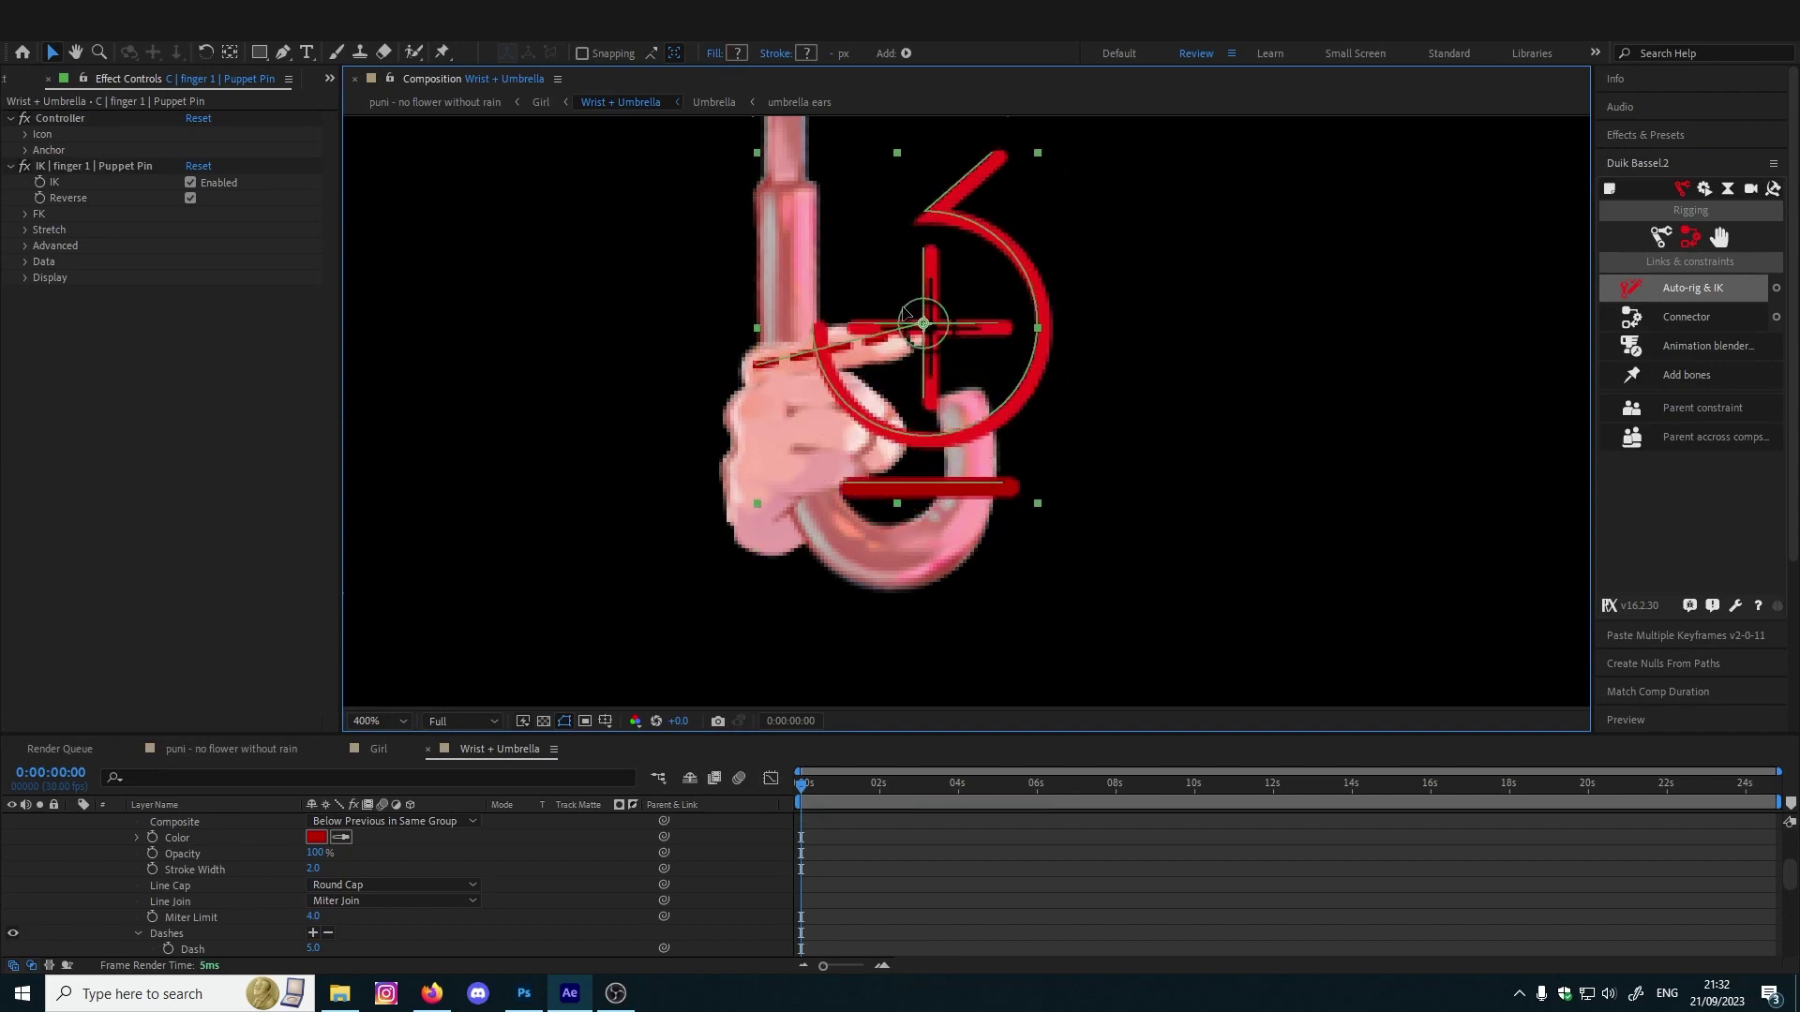
# Set the icon size of the finger 1 Puppet Pin controller to 30%, keeping the controller visible
pyautogui.click(13, 820)
pyautogui.moveTo(849, 422); pyautogui.dragTo(875, 408)
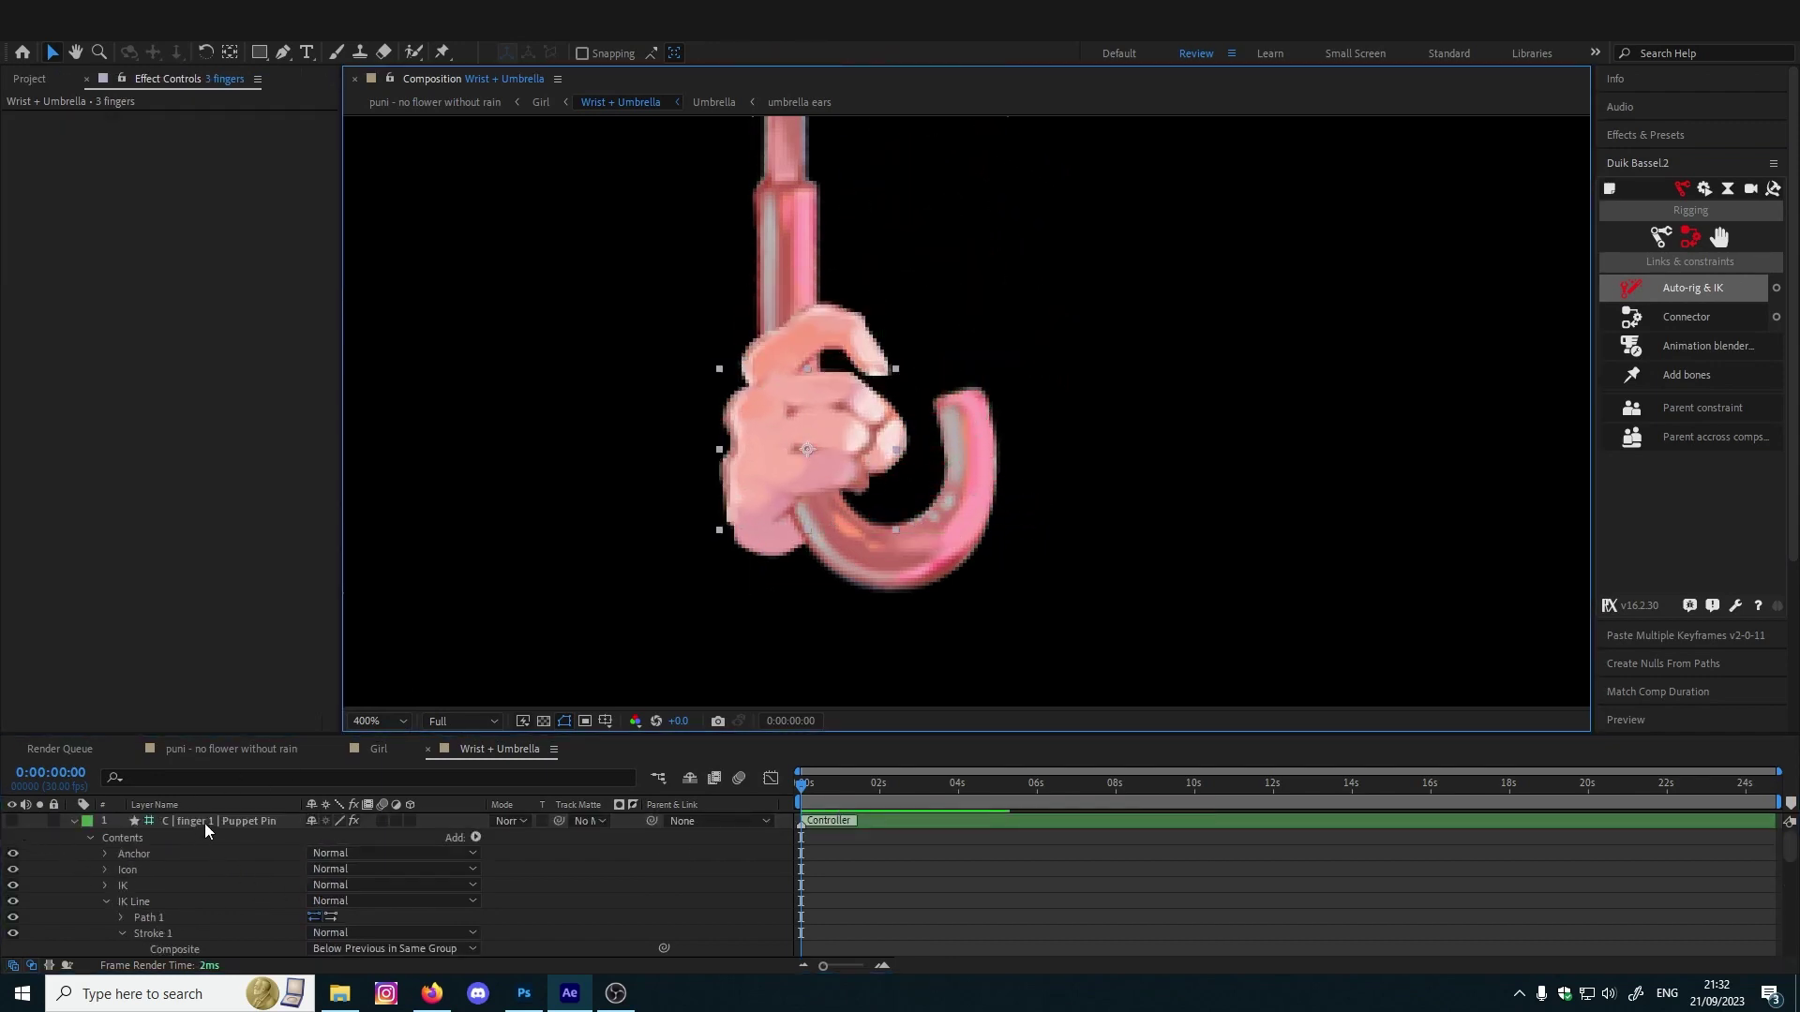
pyautogui.click(204, 822)
pyautogui.click(11, 820)
pyautogui.click(25, 134)
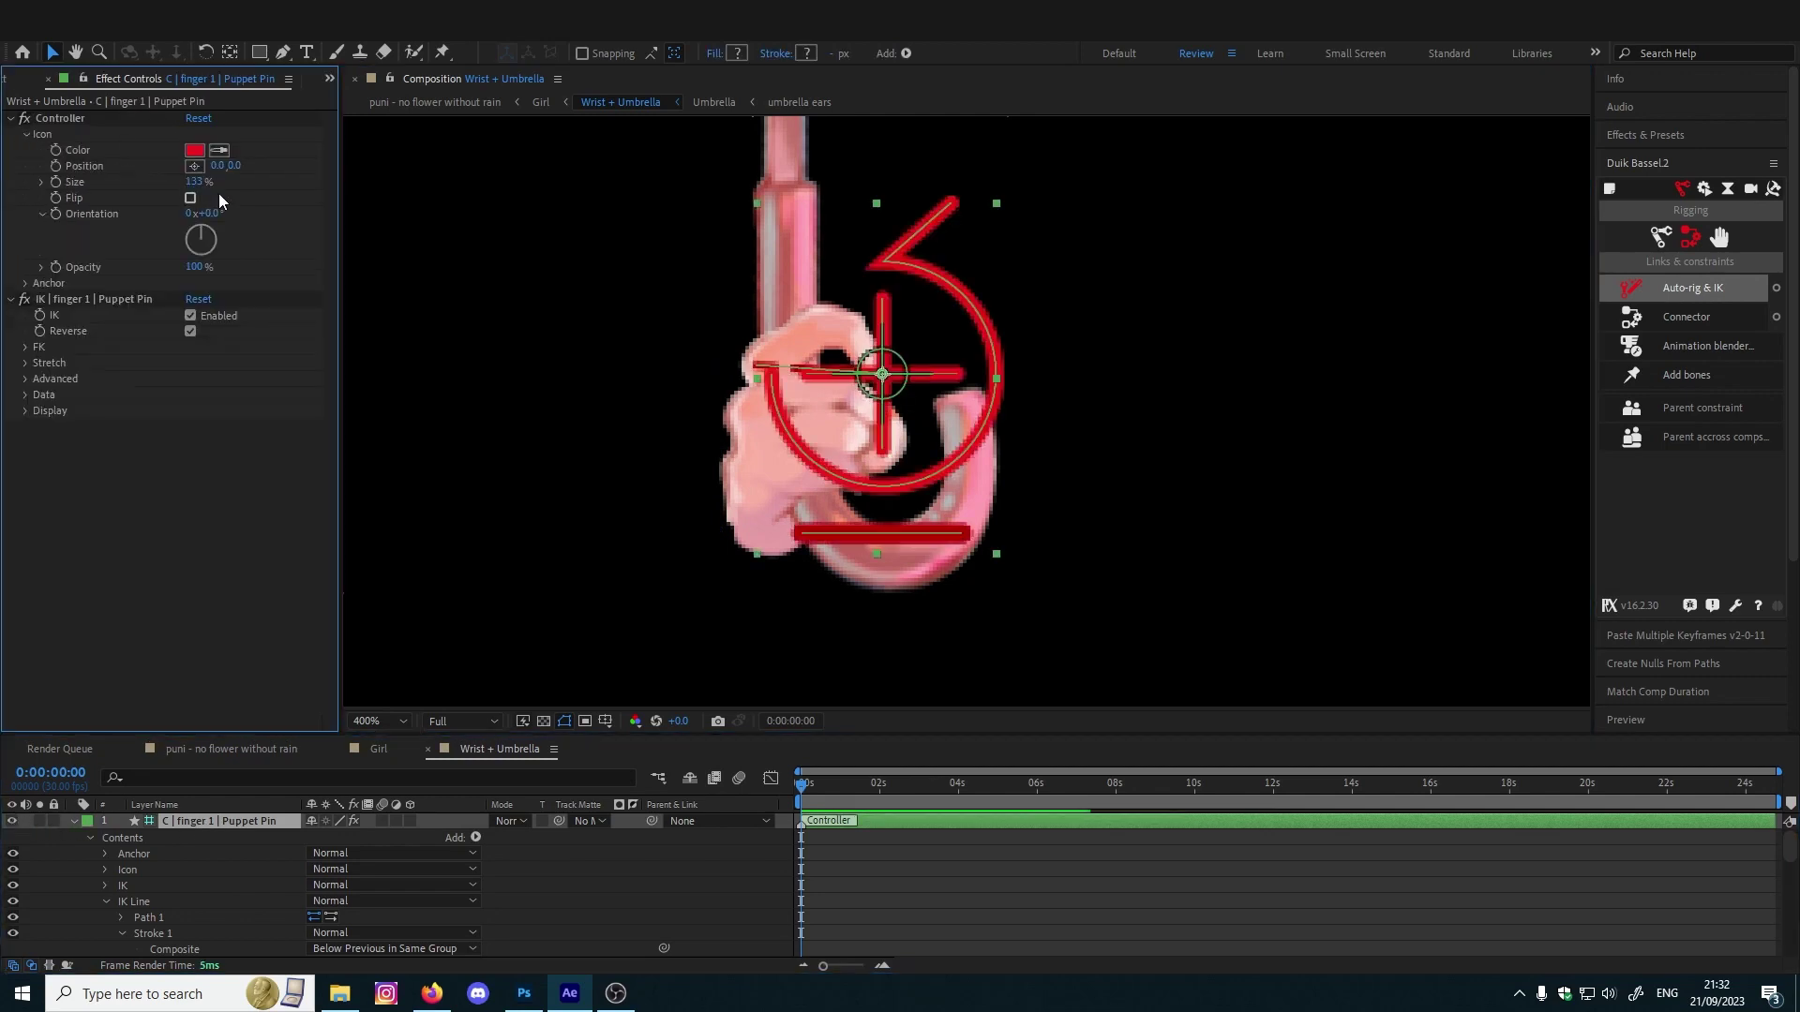
pyautogui.moveTo(195, 182); pyautogui.dragTo(155, 186)
# Test the finger deformation by moving the finger 1 Puppet Pin controller slightly
pyautogui.moveTo(903, 382)
pyautogui.mouseDown()
pyautogui.moveTo(896, 330)
pyautogui.moveTo(852, 362)
pyautogui.moveTo(918, 401)
pyautogui.moveTo(872, 391)
pyautogui.moveTo(915, 377)
pyautogui.moveTo(892, 365)
pyautogui.moveTo(889, 382)
pyautogui.mouseUp()
pyautogui.press('y')
pyautogui.press('t')
pyautogui.press('v')
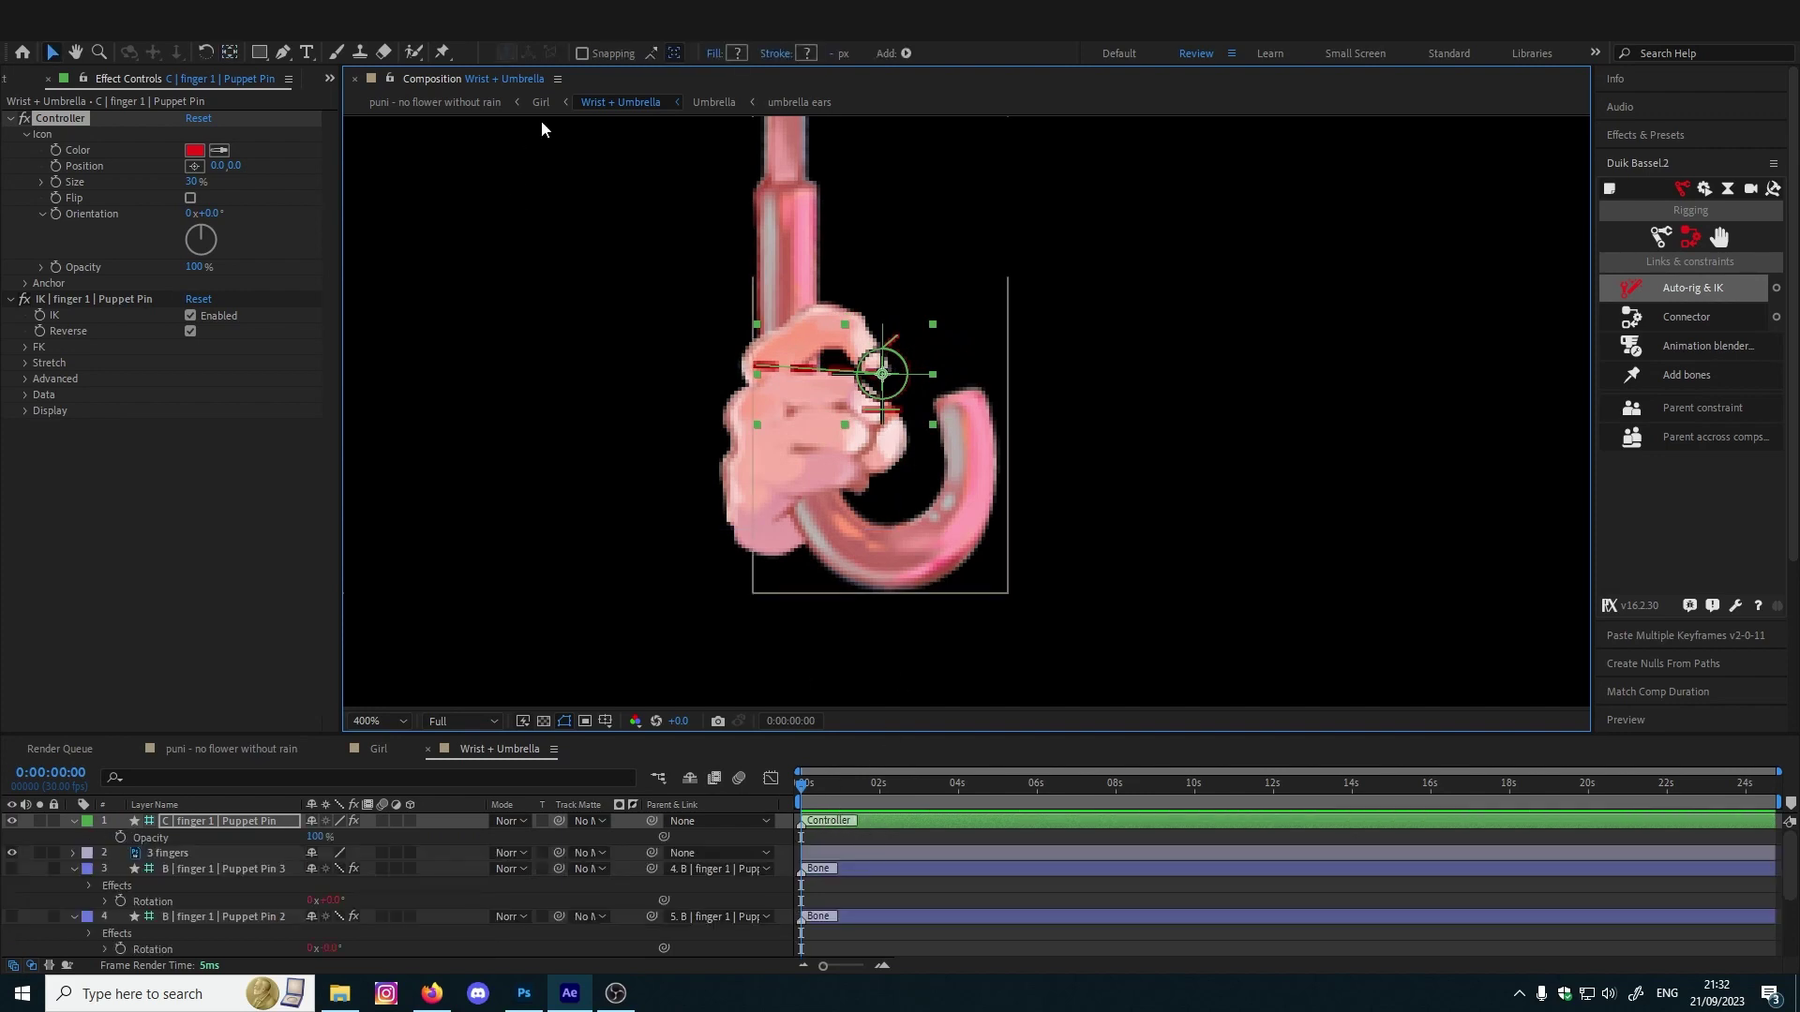
# Return to the Girl composition and look through the R hand 3, R hand 2 and R hand 1 bone layers
pyautogui.click(541, 103)
pyautogui.scroll(-3, 255, 852)
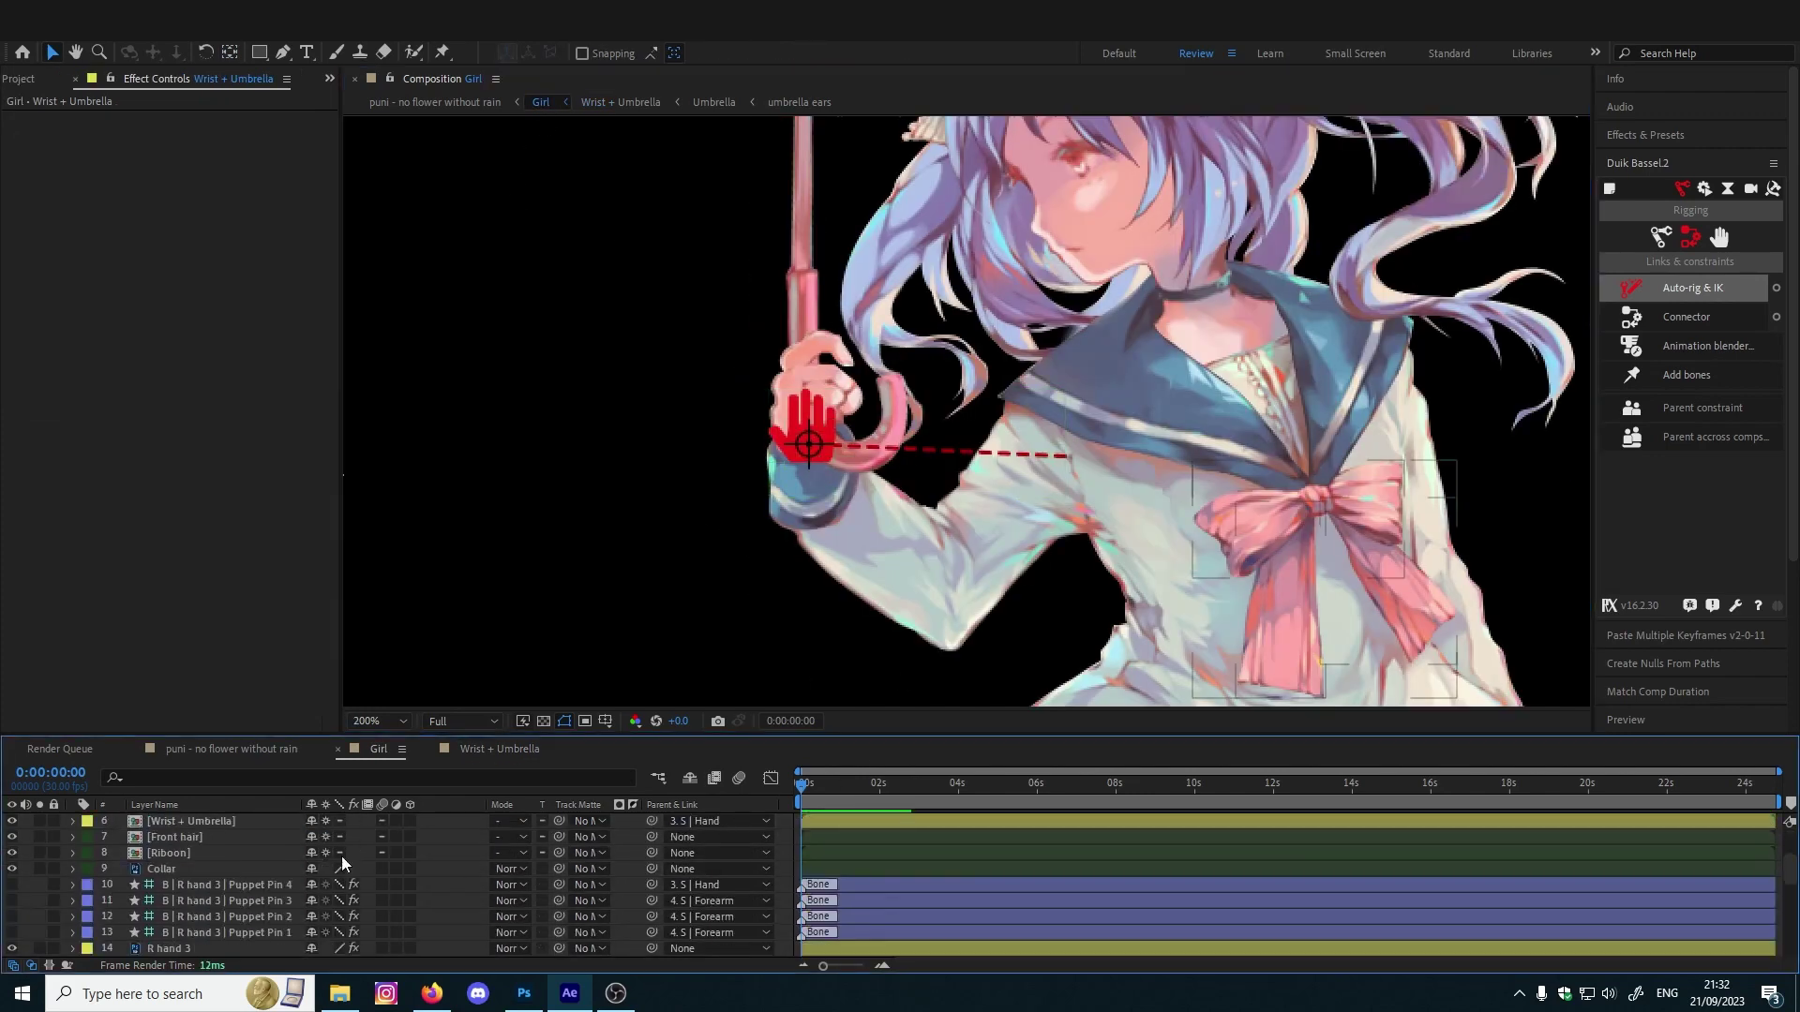
pyautogui.click(184, 886)
pyautogui.scroll(-2, 211, 935)
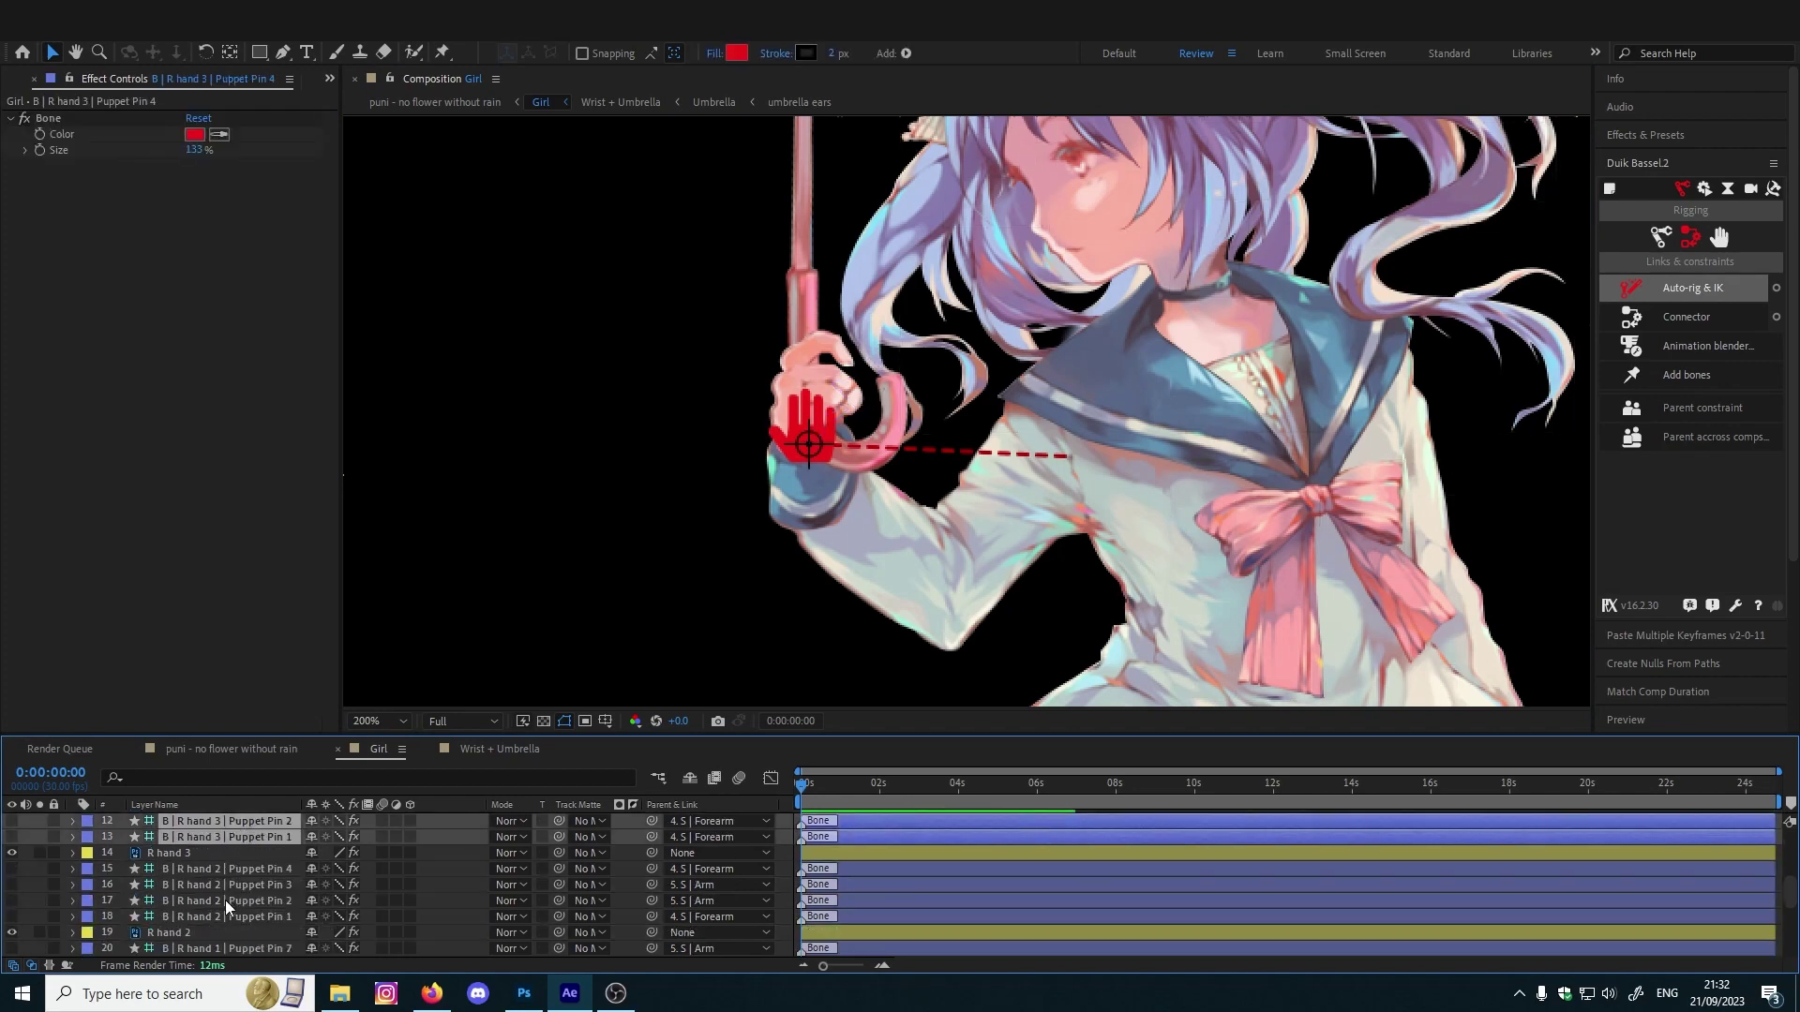
pyautogui.click(222, 902)
pyautogui.scroll(-1, 223, 908)
pyautogui.scroll(-3, 223, 909)
pyautogui.click(238, 902)
pyautogui.scroll(12, 256, 894)
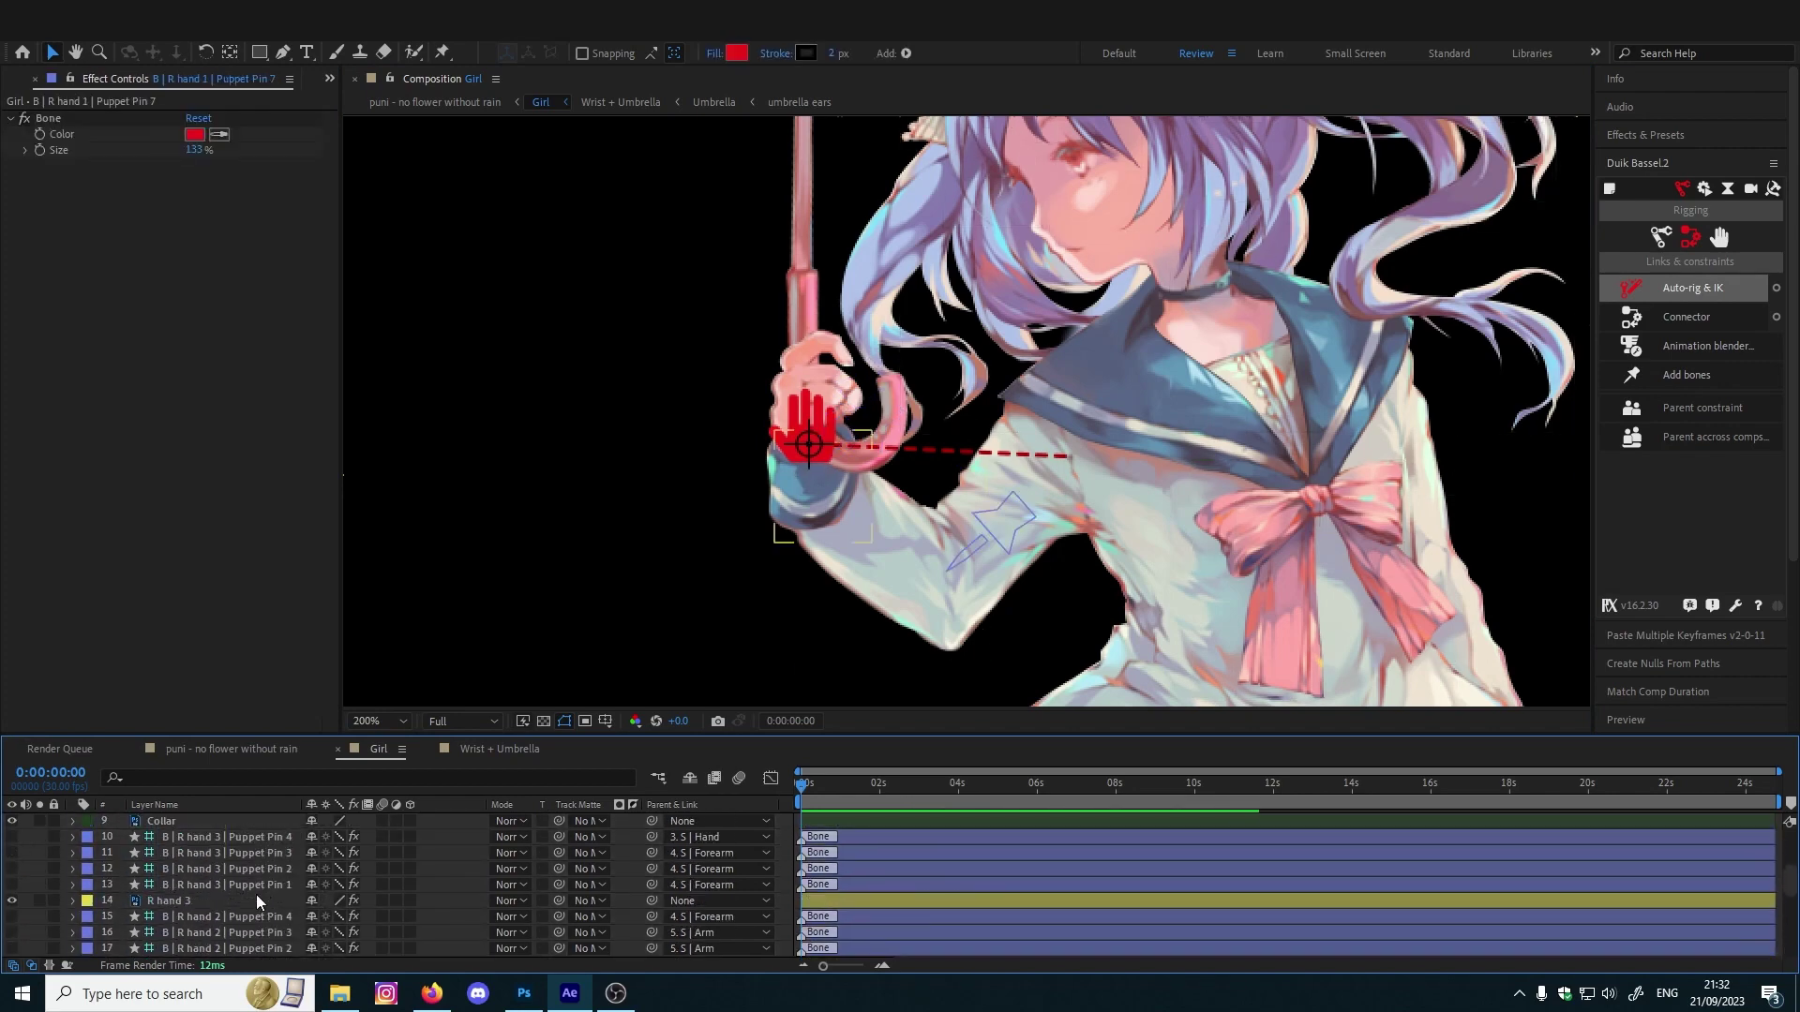
pyautogui.scroll(1, 250, 892)
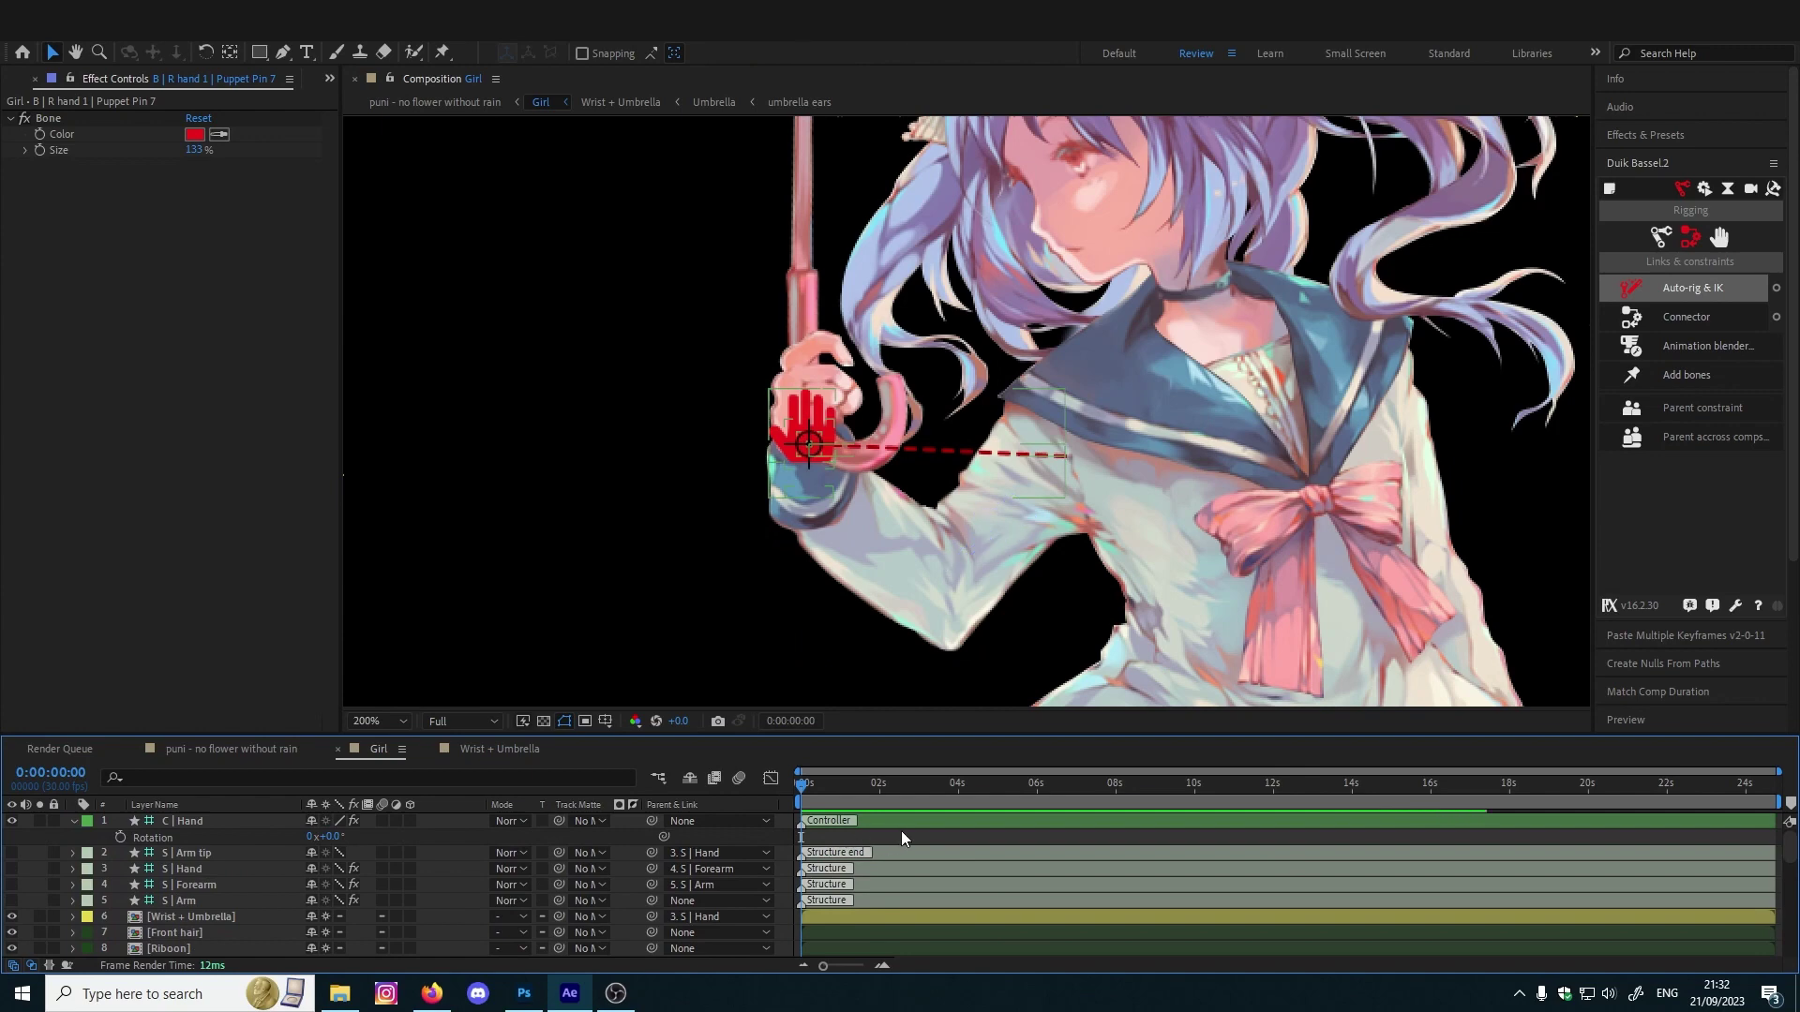